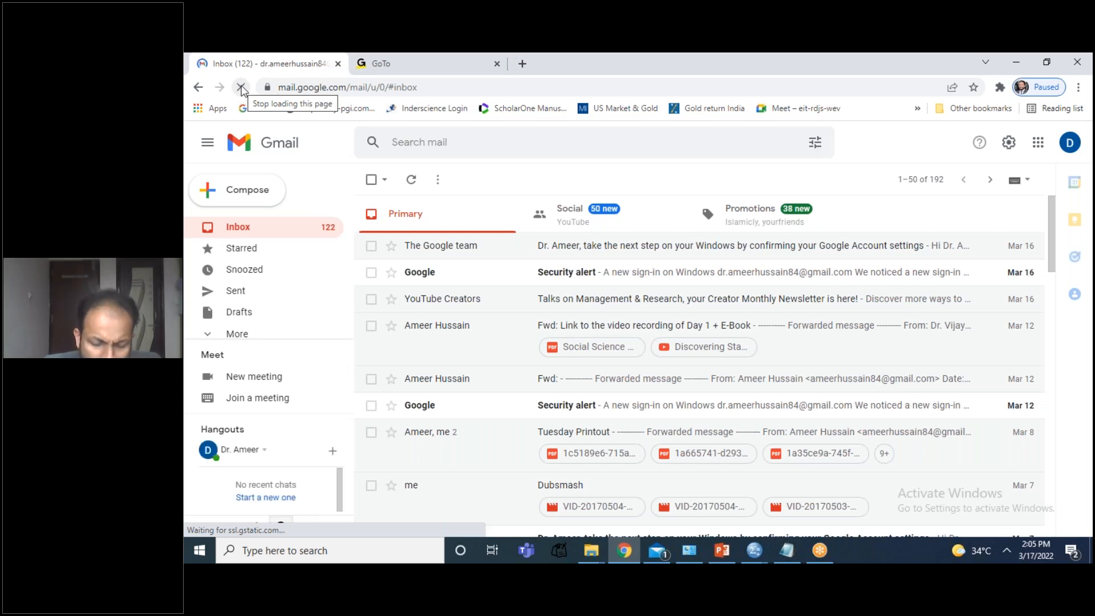
# - Open the sent e-mail titled "Link" in Gmail and select the YouTube link in its body
pyautogui.click(427, 67)
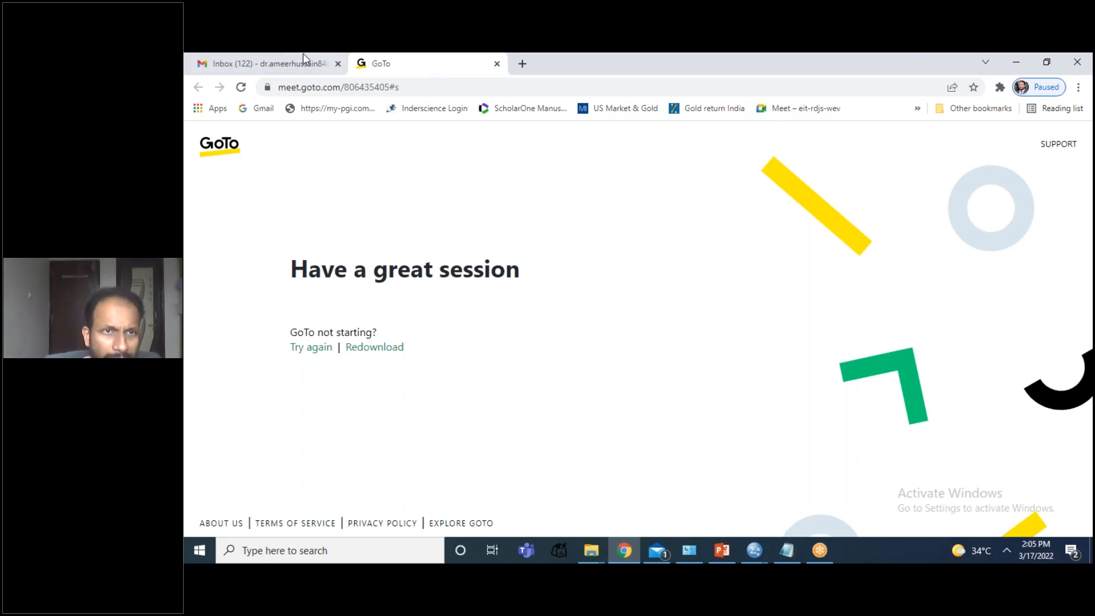
pyautogui.click(275, 66)
pyautogui.click(245, 297)
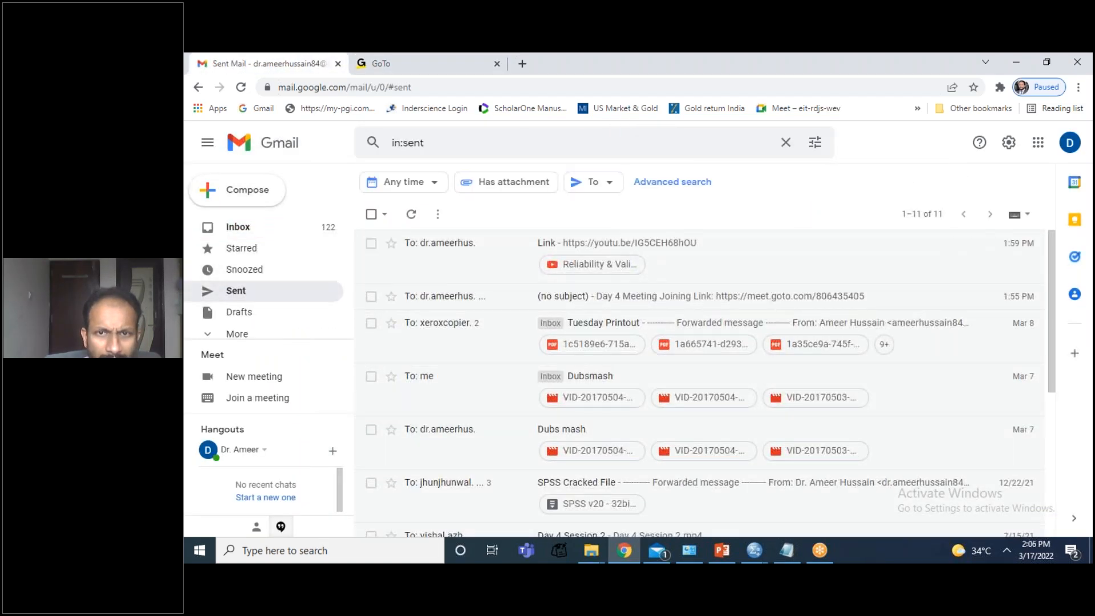
pyautogui.click(716, 261)
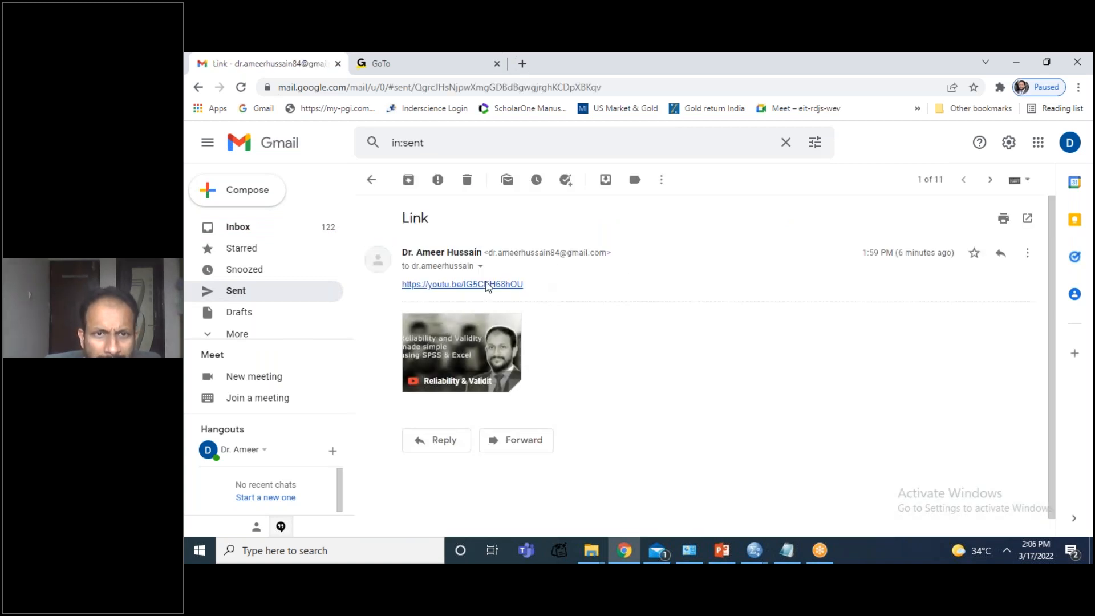
pyautogui.moveTo(487, 285); pyautogui.dragTo(525, 289)
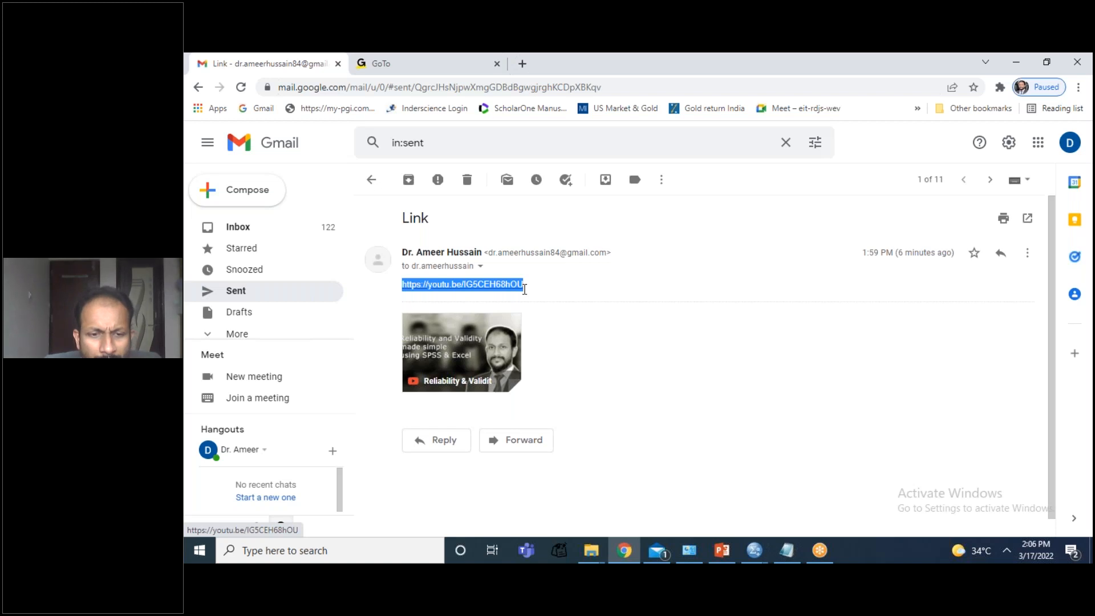
pyautogui.click(998, 248)
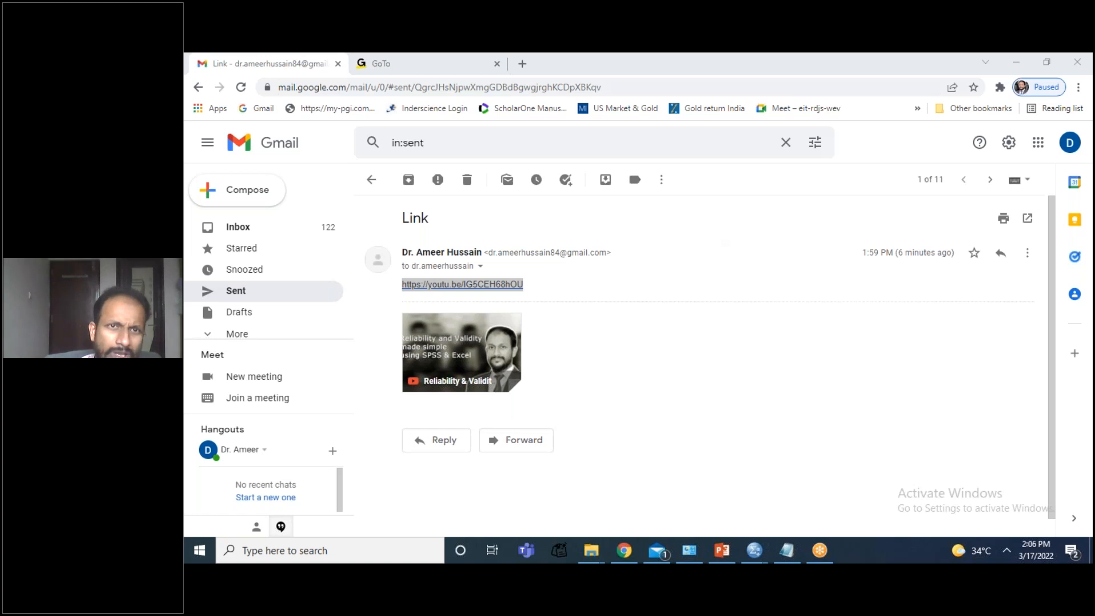
# - Switch to SPSS Statistics and bring up the SPSSTrainingSurvey.sav data set
pyautogui.click(409, 65)
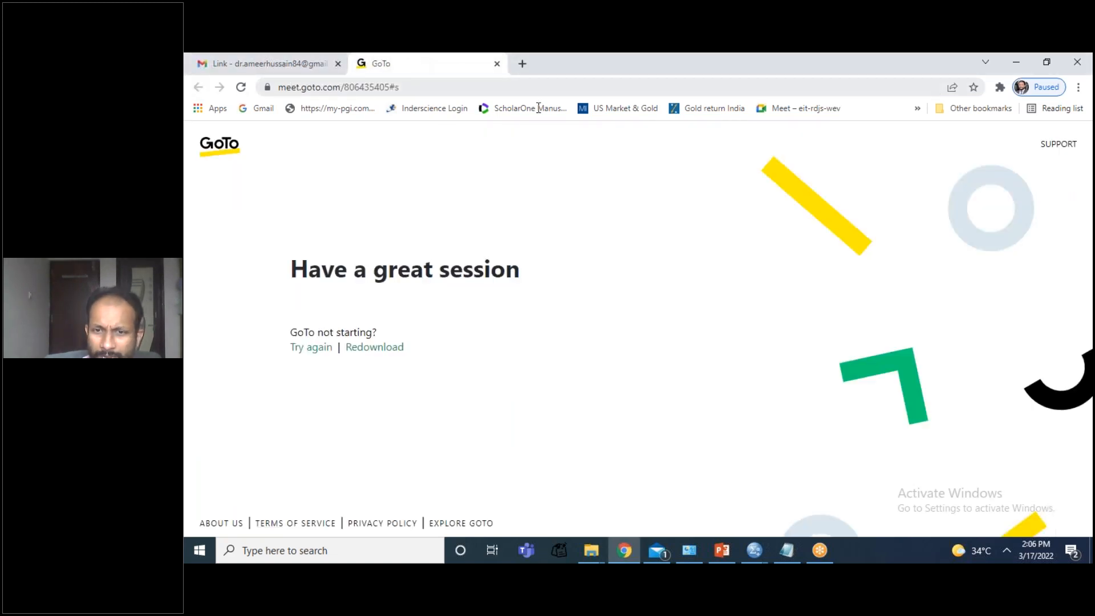
pyautogui.click(756, 554)
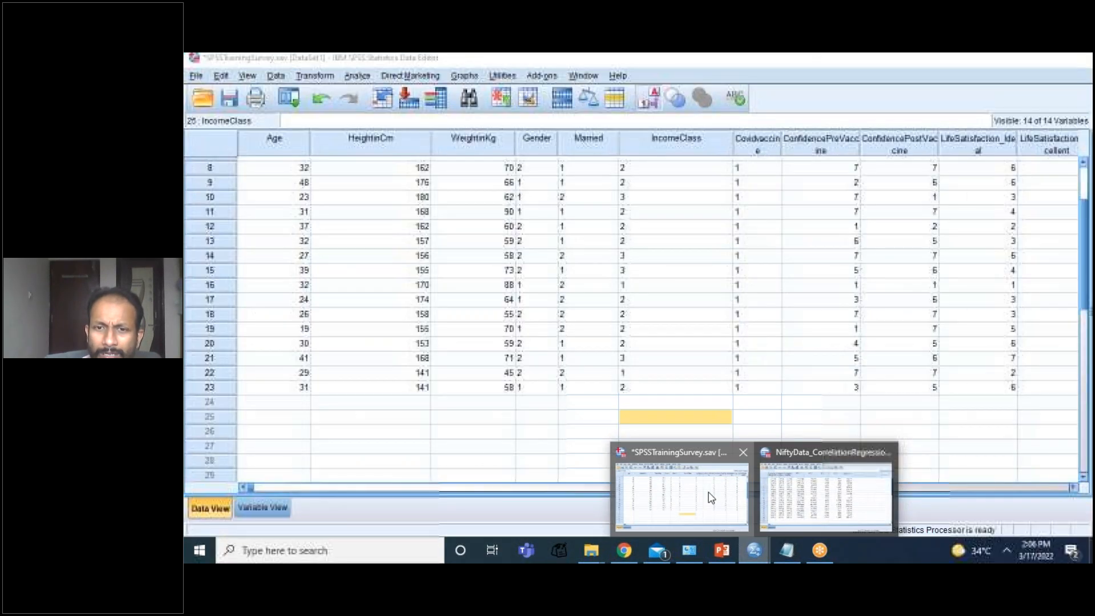
pyautogui.click(711, 498)
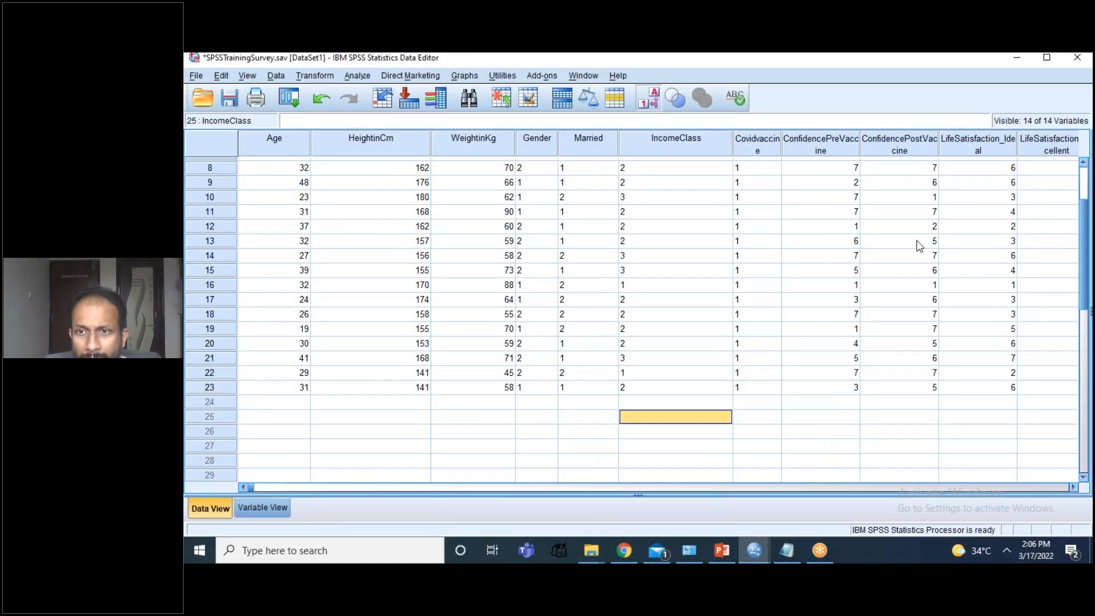
pyautogui.click(887, 269)
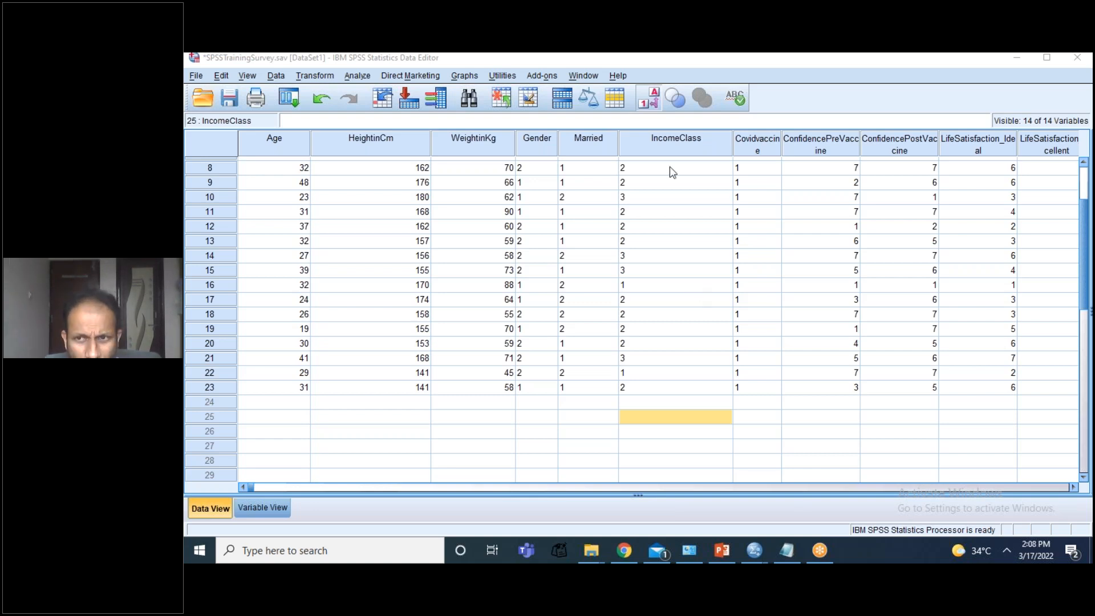
# - Switch to Chrome and search the web for "Nifty historical data" from the GoTo page
pyautogui.click(618, 551)
pyautogui.click(616, 551)
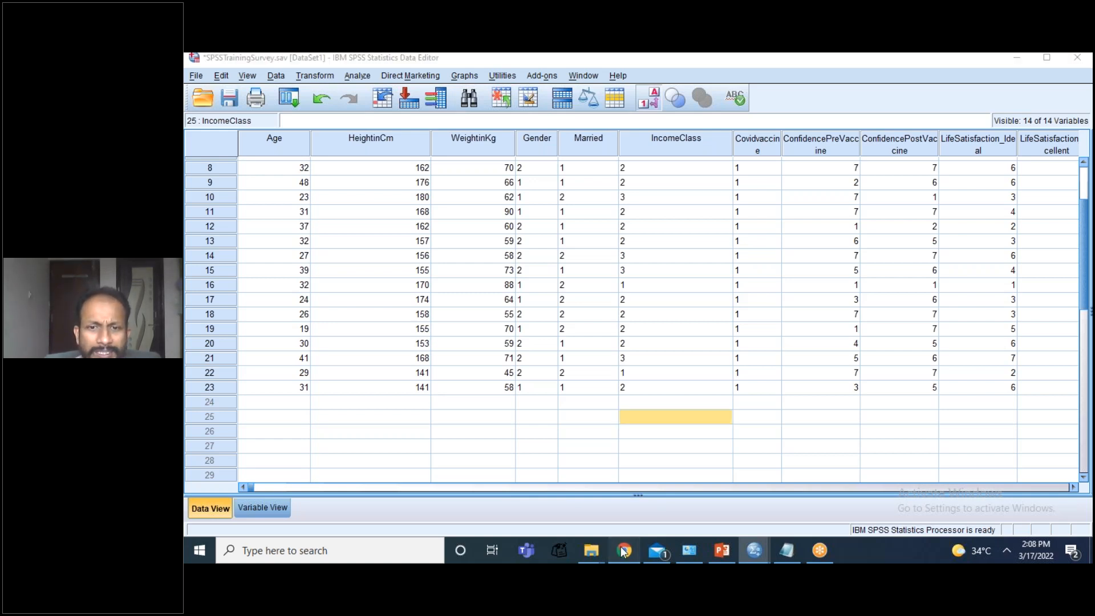
pyautogui.click(623, 551)
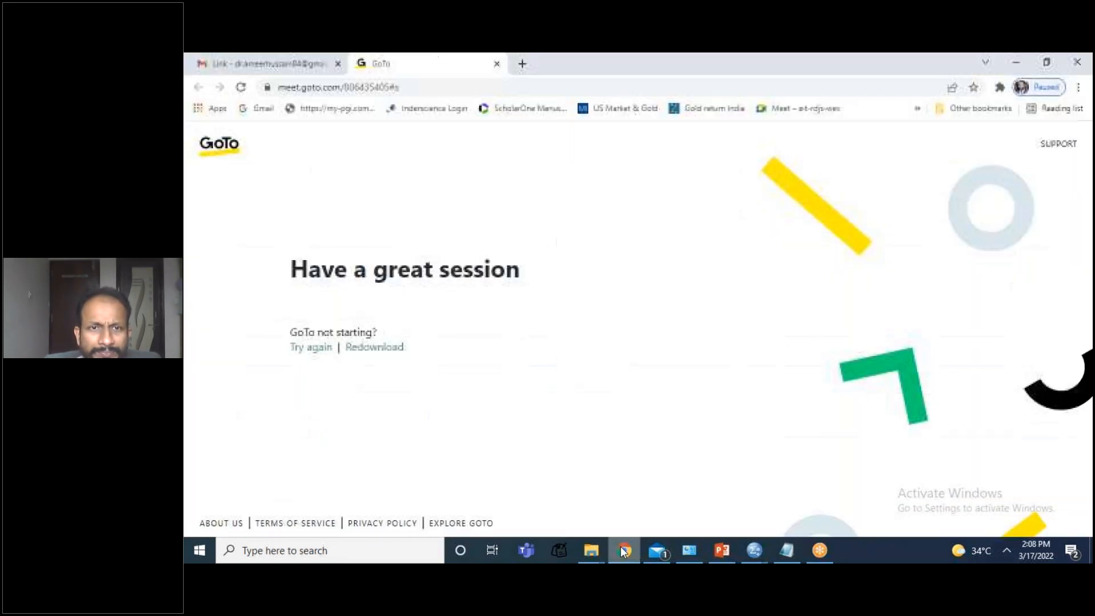
pyautogui.click(369, 85)
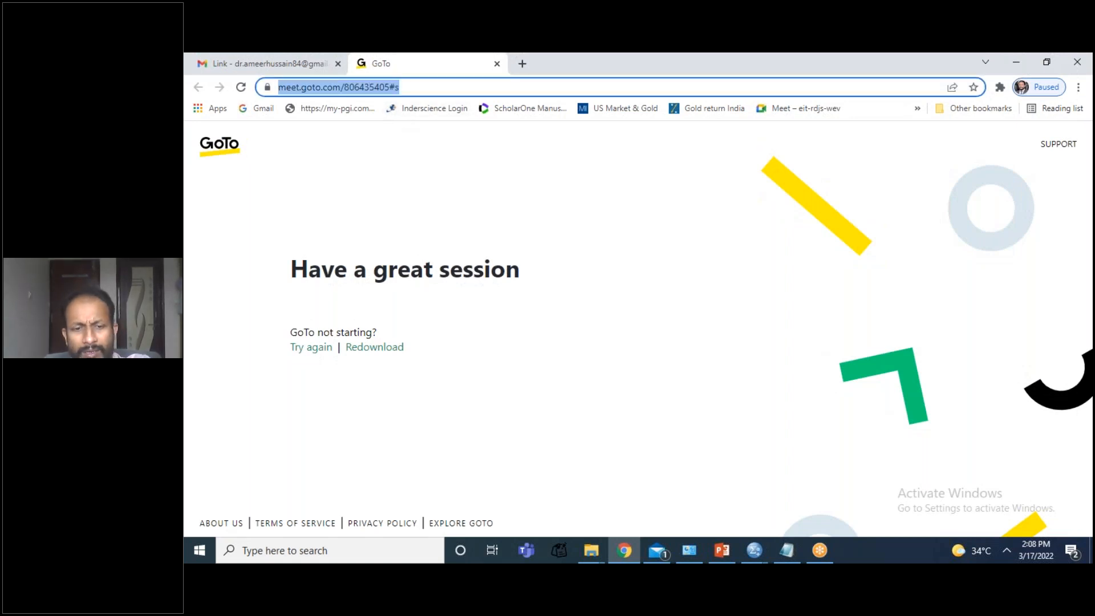
pyautogui.write('Nifty')
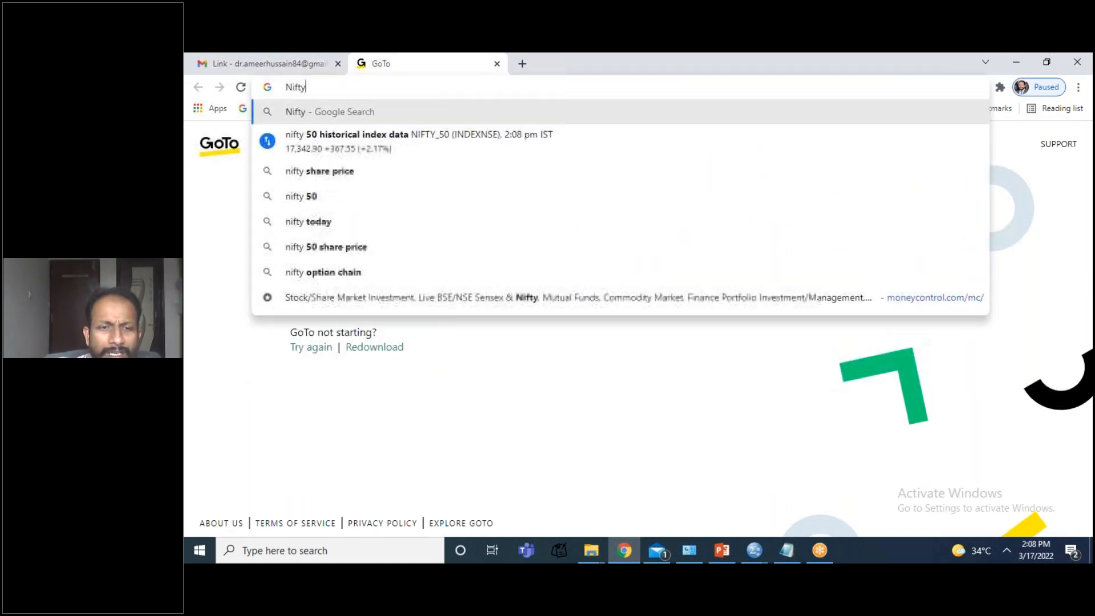
pyautogui.write(' histori')
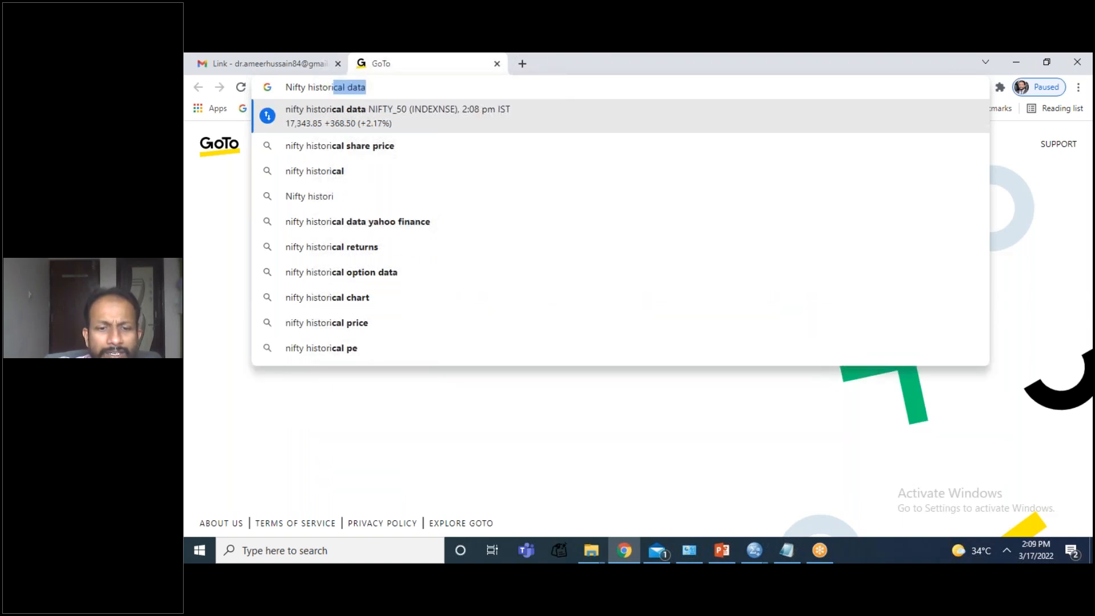
pyautogui.write('cal')
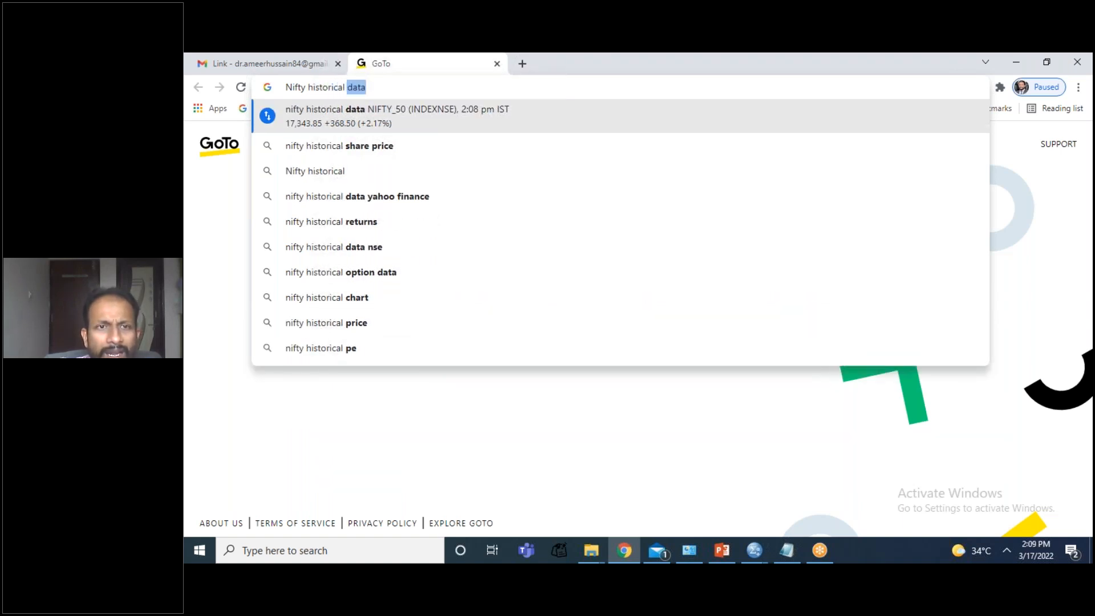
pyautogui.write('ata')
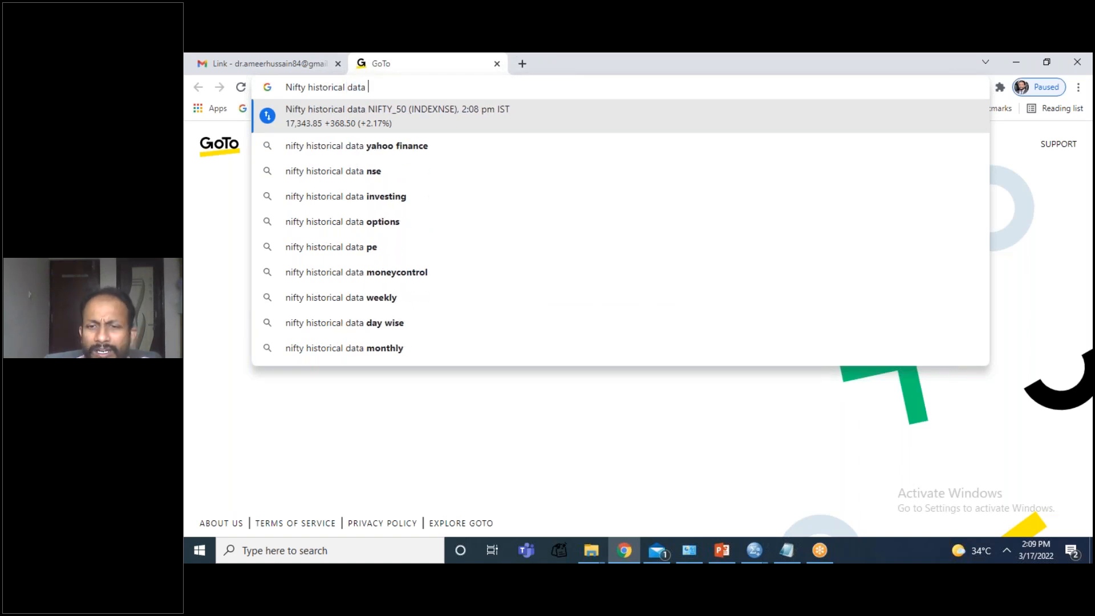
pyautogui.press('Return')
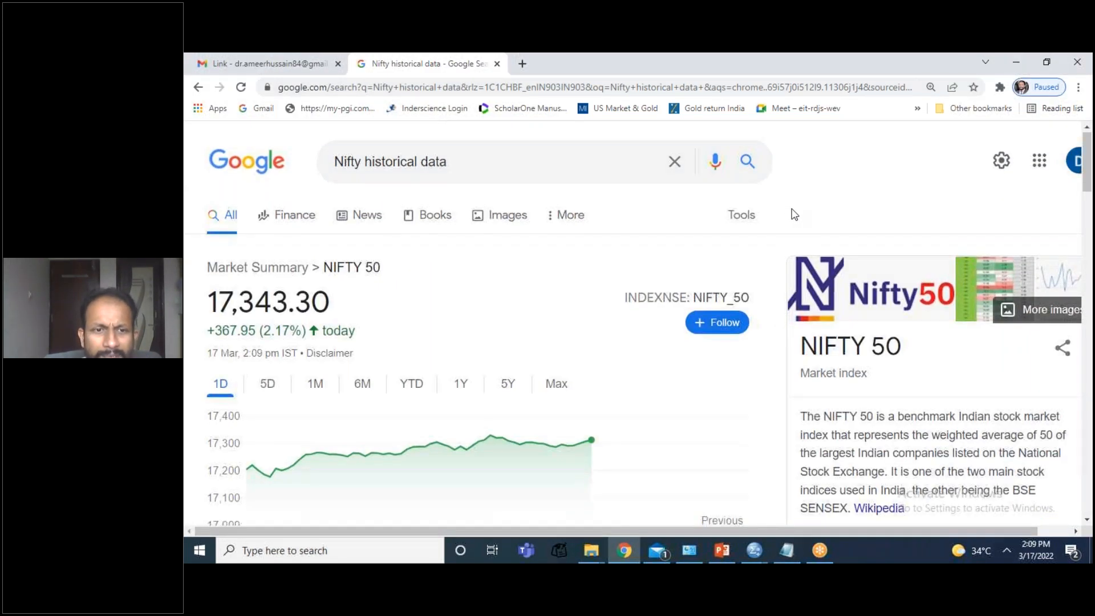
# - Open the NSE Historical Index Data page from the search results
pyautogui.scroll(-4, 794, 215)
pyautogui.scroll(-3, 454, 375)
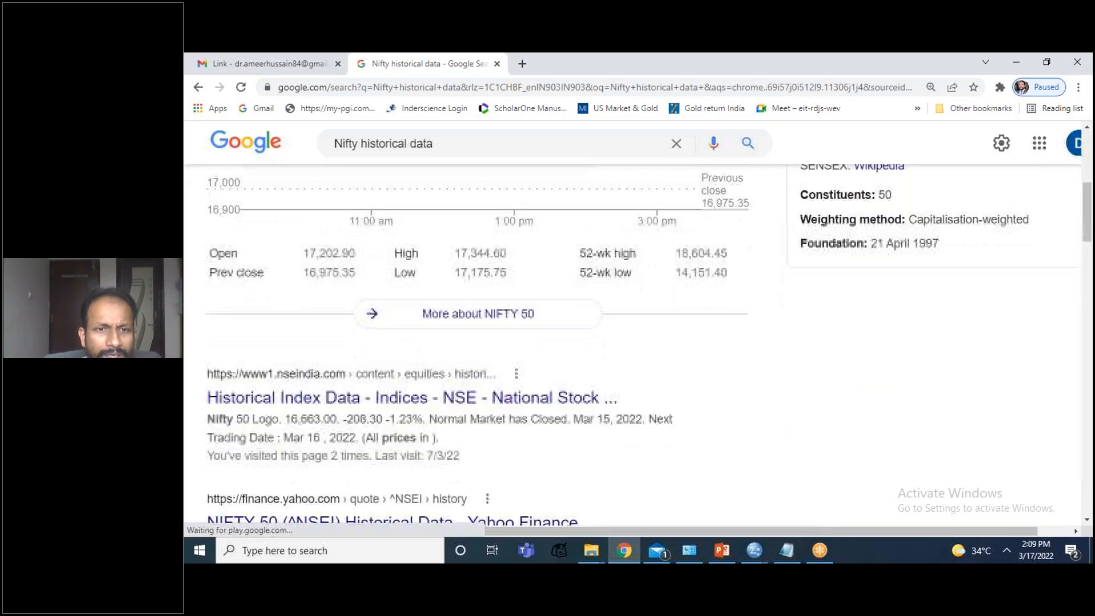
pyautogui.click(454, 375)
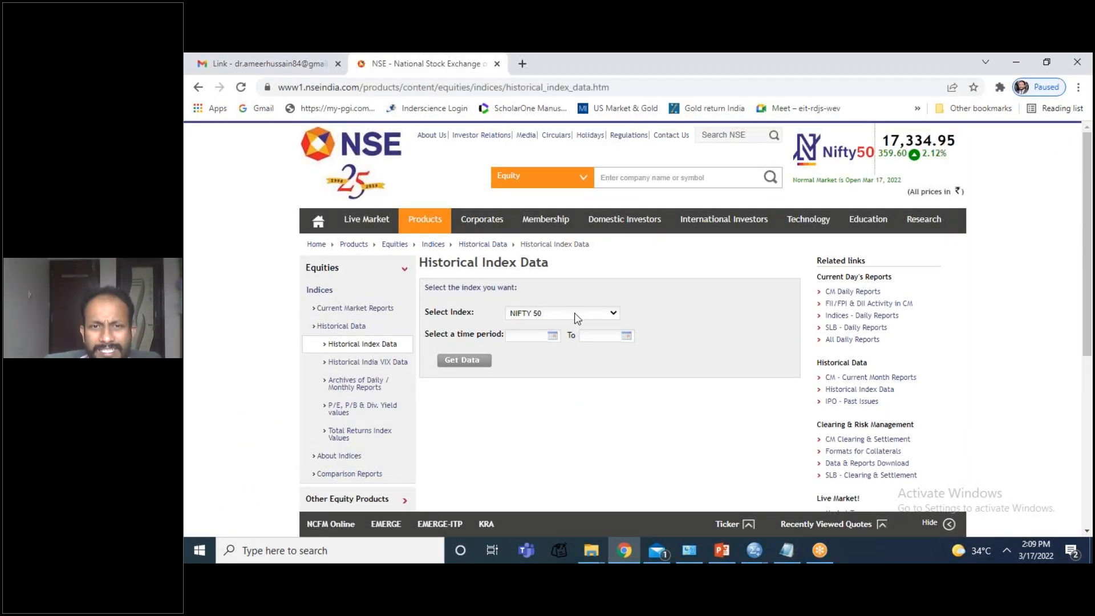
# - Keep NIFTY 50 as the index and set the start of the time period to 16-02-2022
pyautogui.click(574, 313)
pyautogui.click(574, 312)
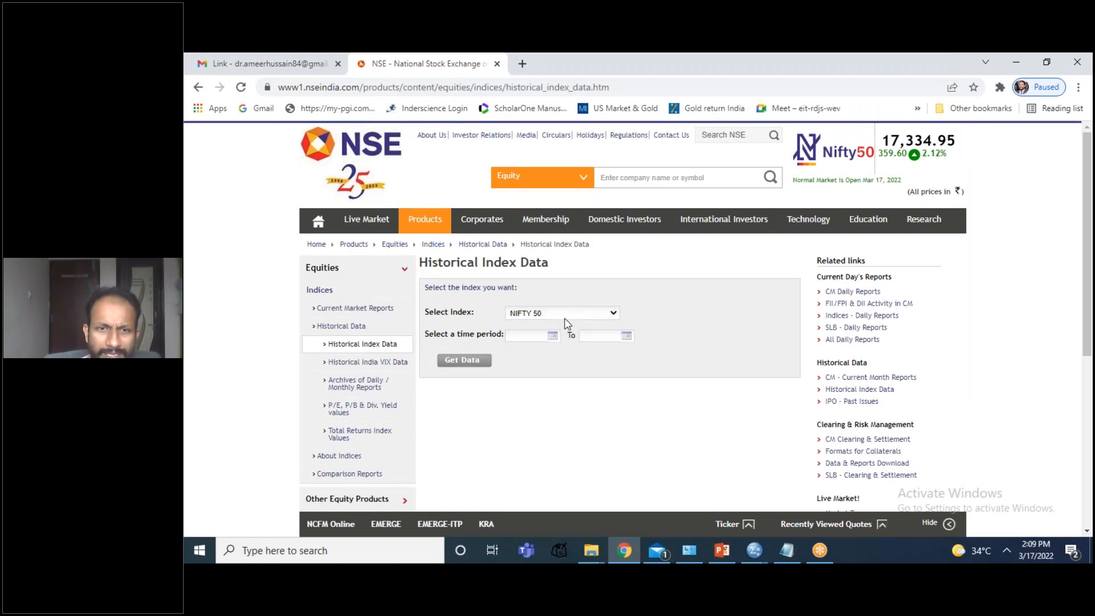
pyautogui.click(519, 337)
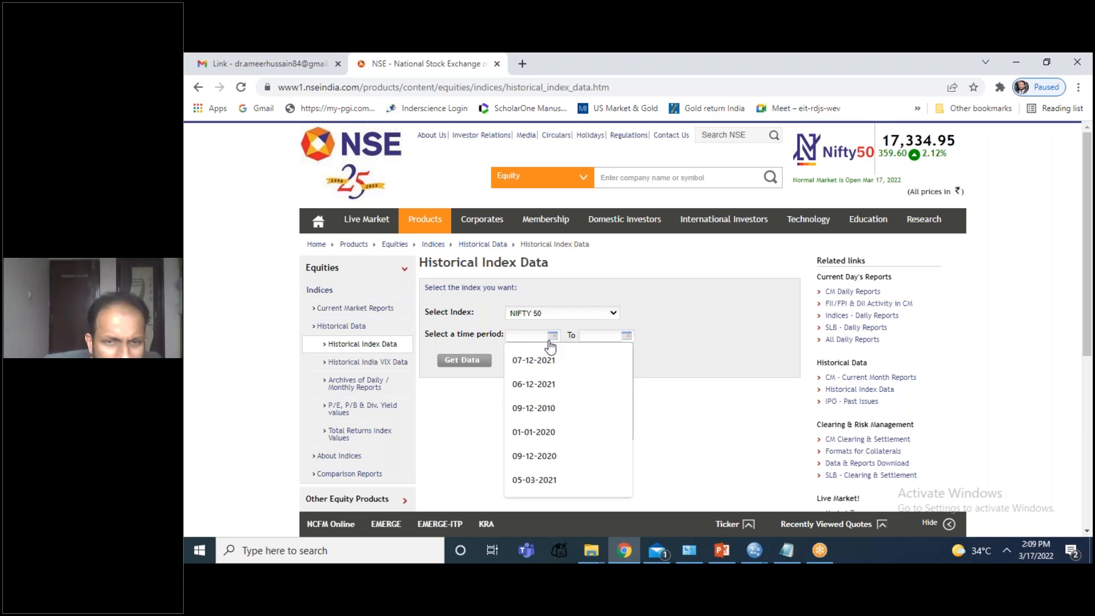
pyautogui.click(534, 480)
pyautogui.click(516, 354)
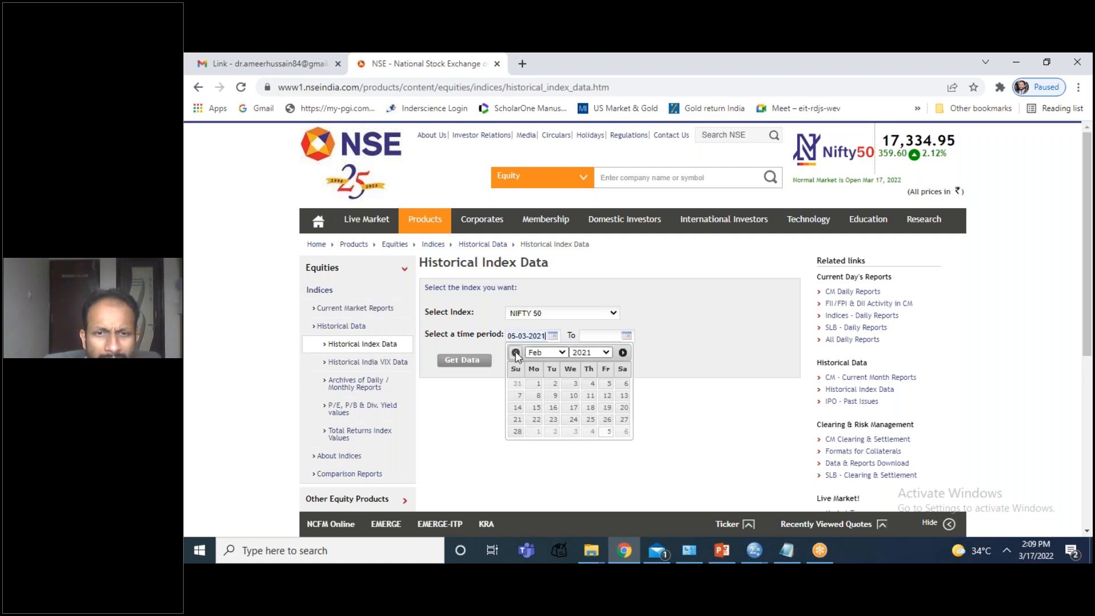
pyautogui.click(605, 353)
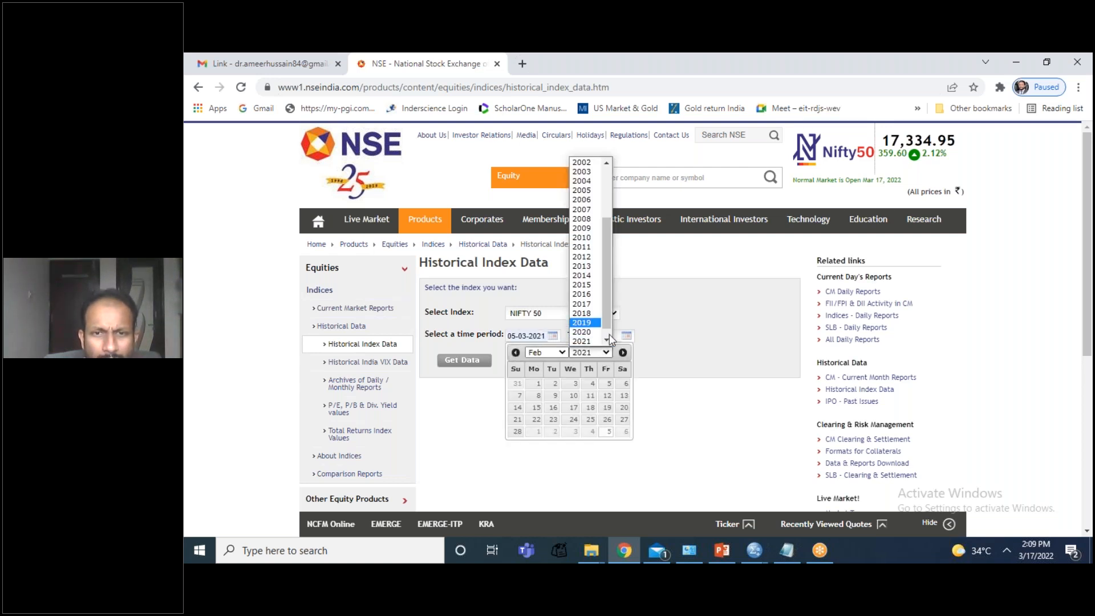
pyautogui.scroll(-1, 604, 340)
pyautogui.click(593, 341)
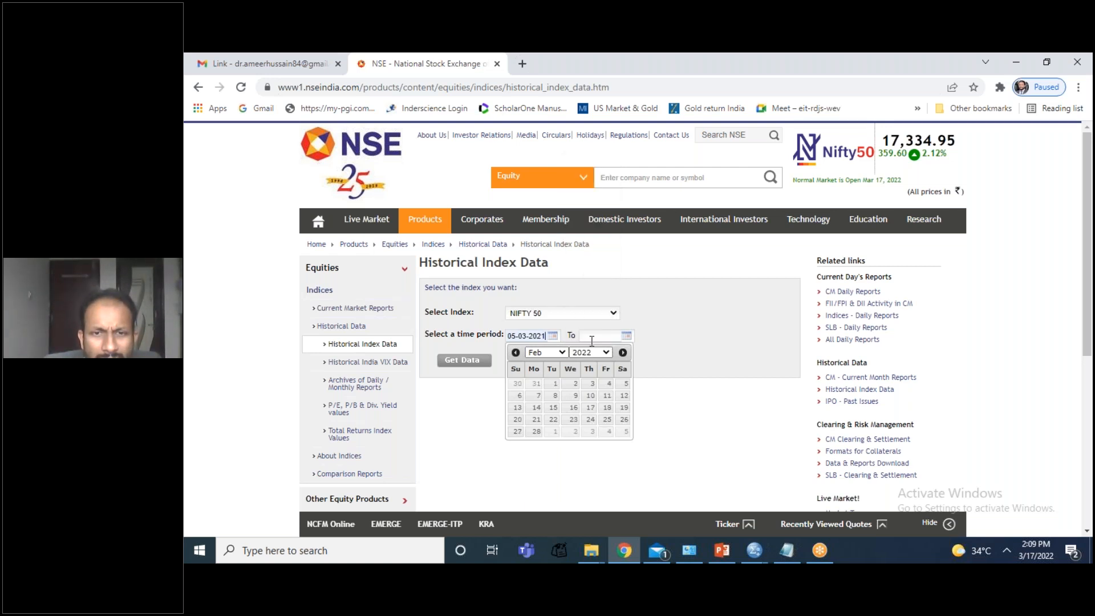
pyautogui.click(573, 407)
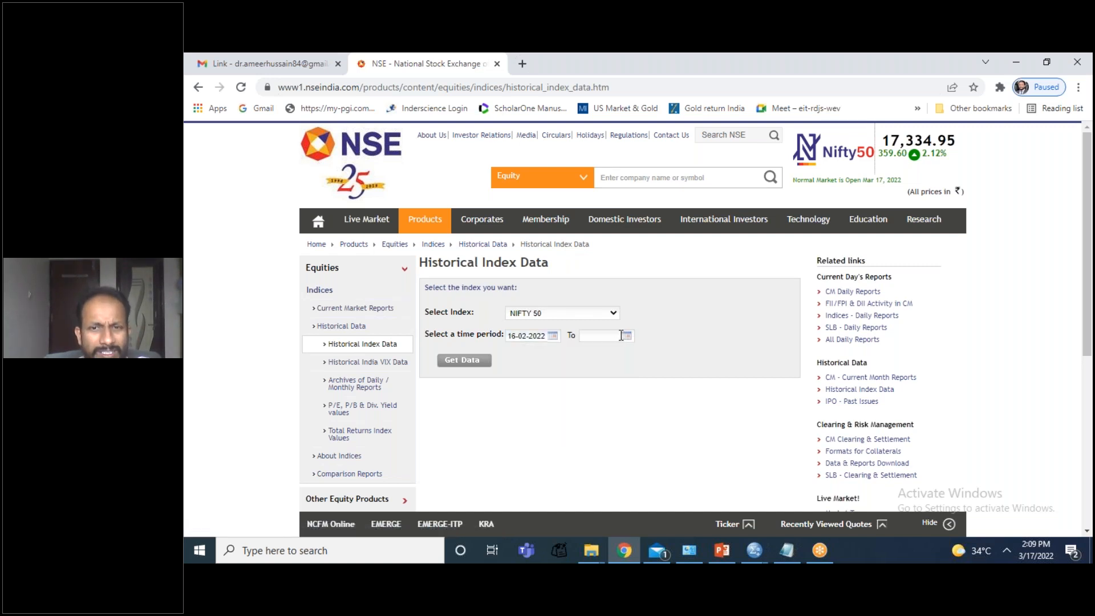
# - Set the end of the time period to 16-03-2022 and retrieve the NIFTY 50 data
pyautogui.click(601, 339)
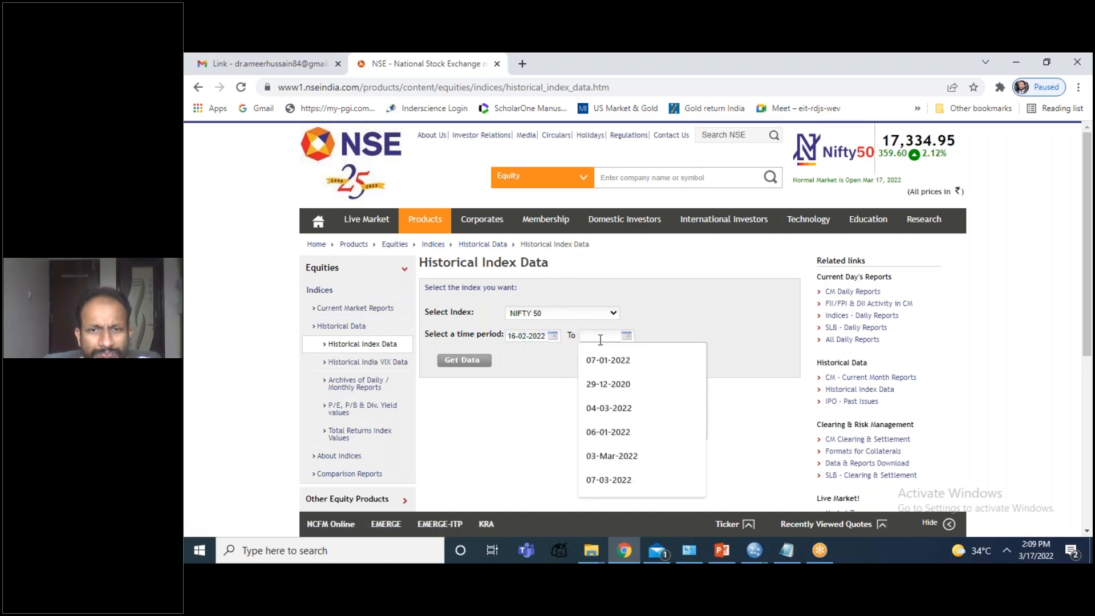
pyautogui.click(613, 457)
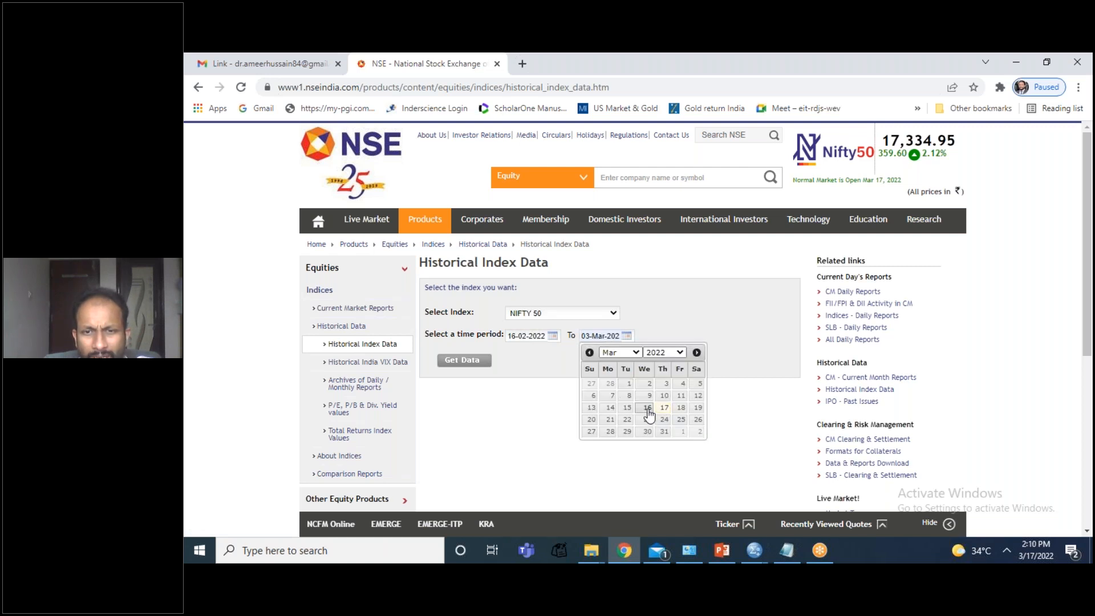
pyautogui.click(648, 408)
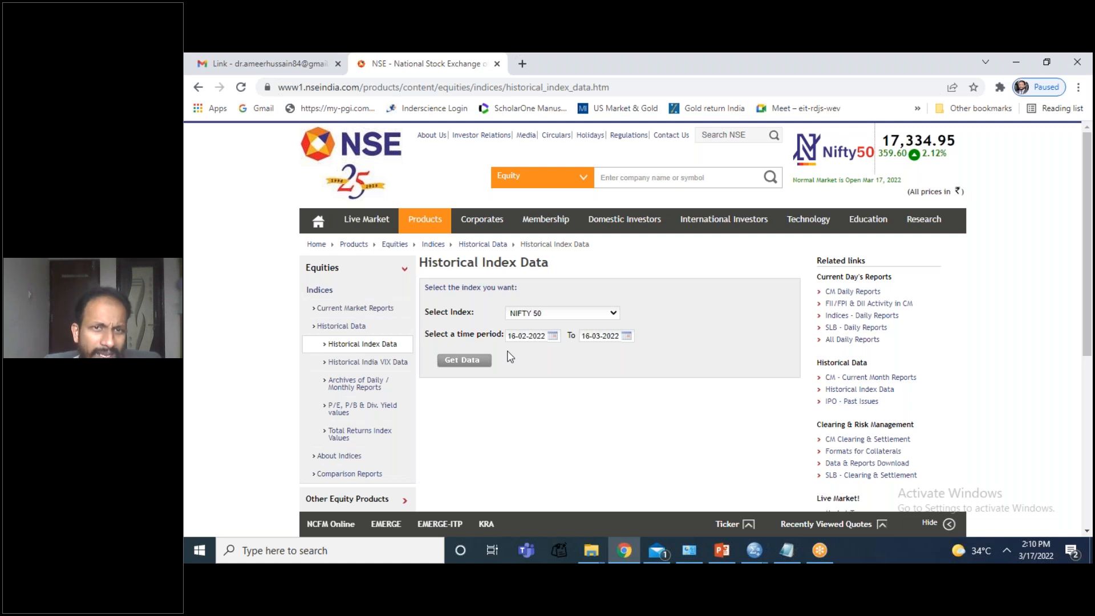
pyautogui.click(470, 364)
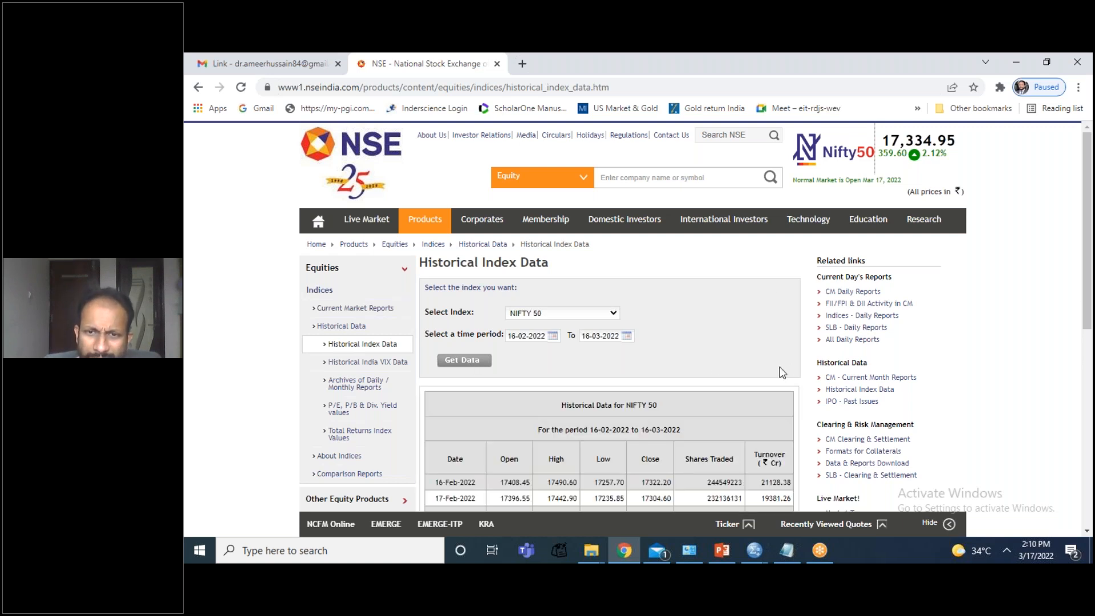
# - Download the NIFTY 50 historical data table as a CSV file
pyautogui.scroll(-1, 701, 390)
pyautogui.scroll(-7, 702, 390)
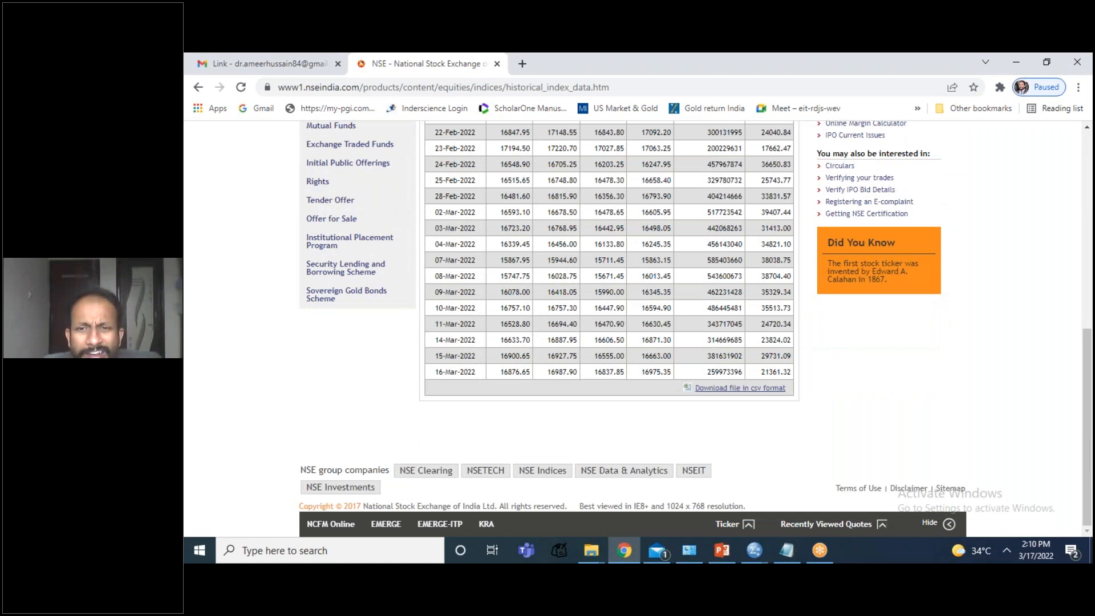
pyautogui.click(721, 389)
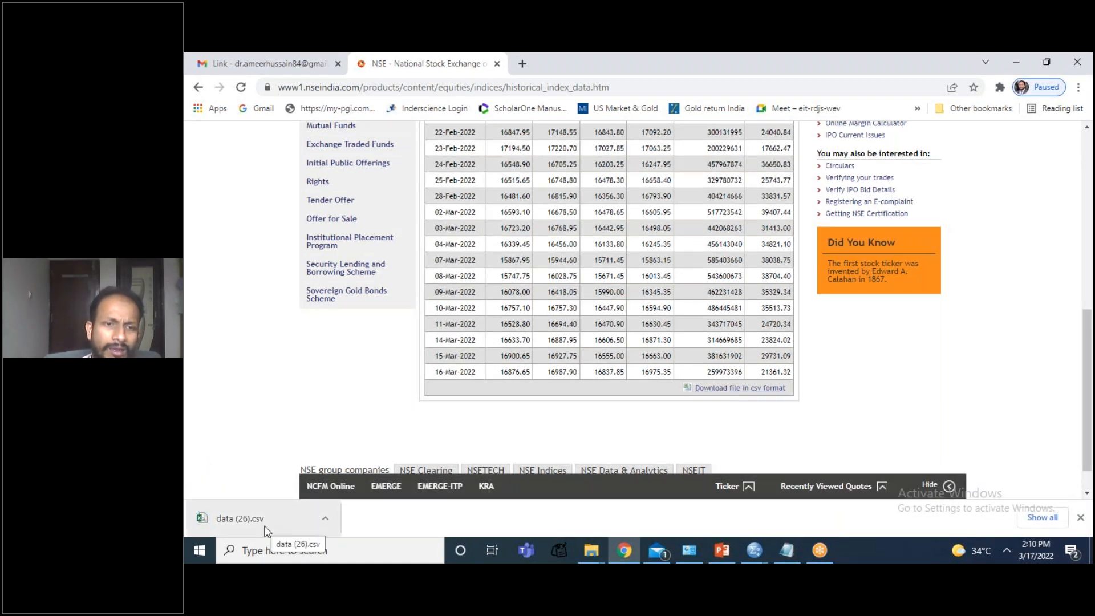
# - Open the downloaded data (26).csv in Excel, dismiss the Office activation notice and fit the Date column to its contents
pyautogui.click(265, 529)
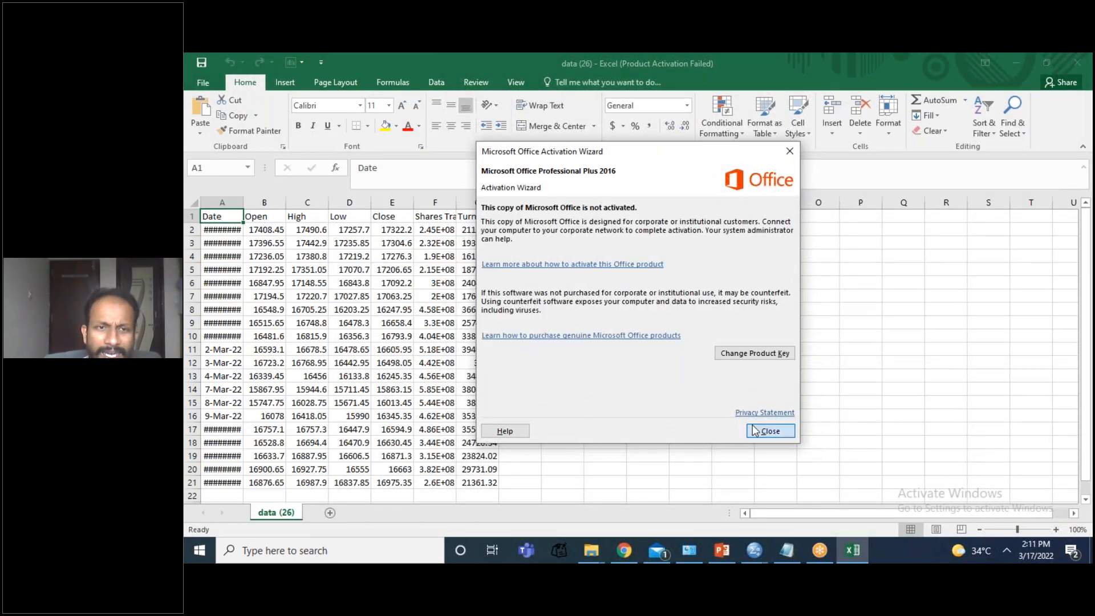
pyautogui.click(771, 431)
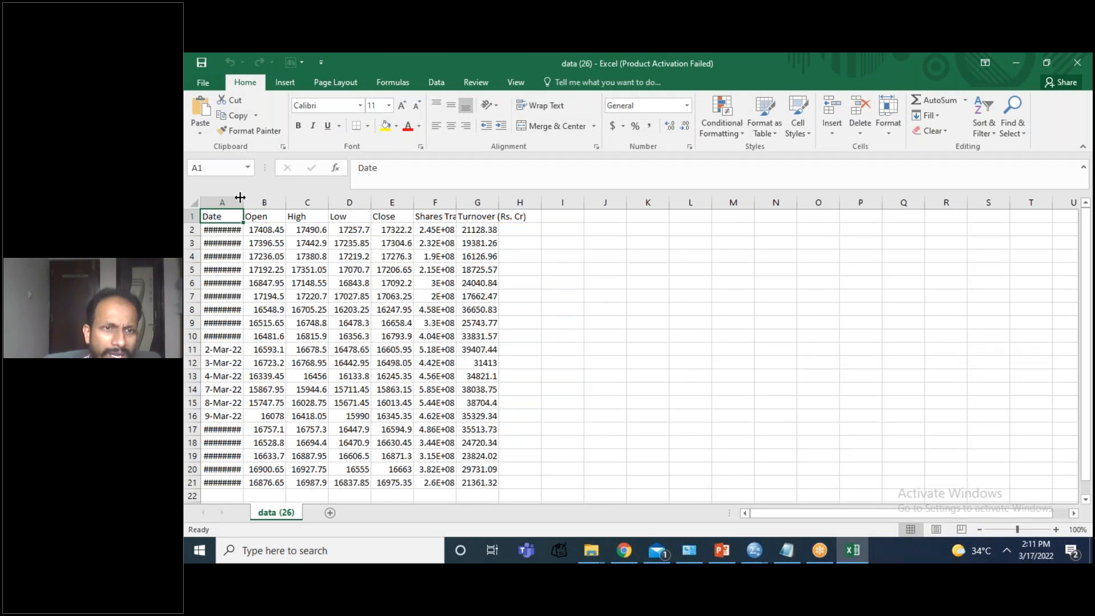
pyautogui.doubleClick(240, 198)
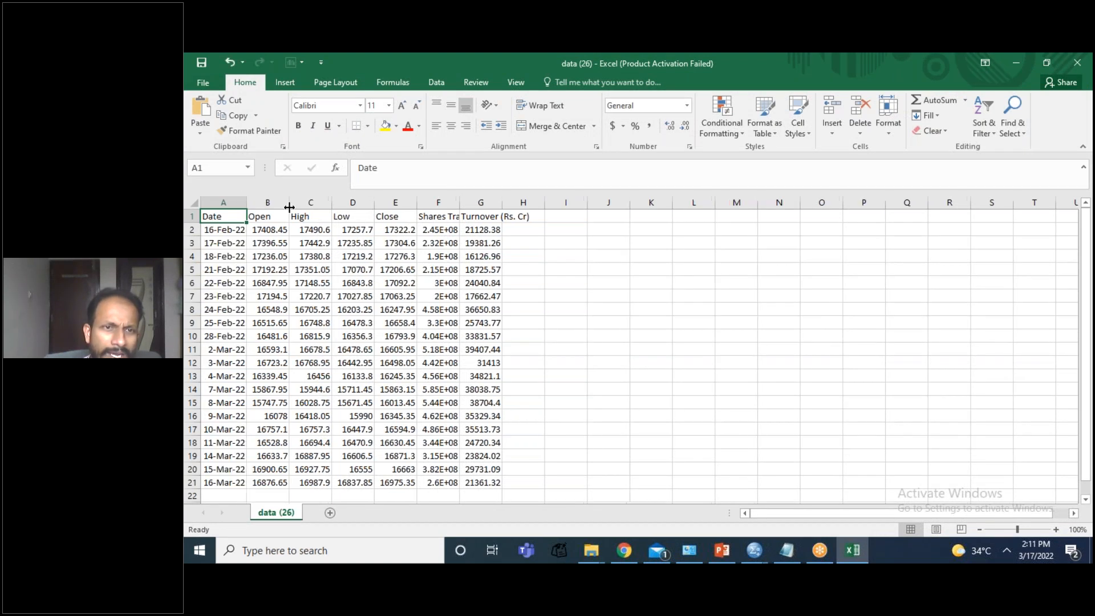
# - Fit the Shares Traded column to its contents and review the open, high, low and close prices in the 16-Feb-22 row
pyautogui.click(324, 203)
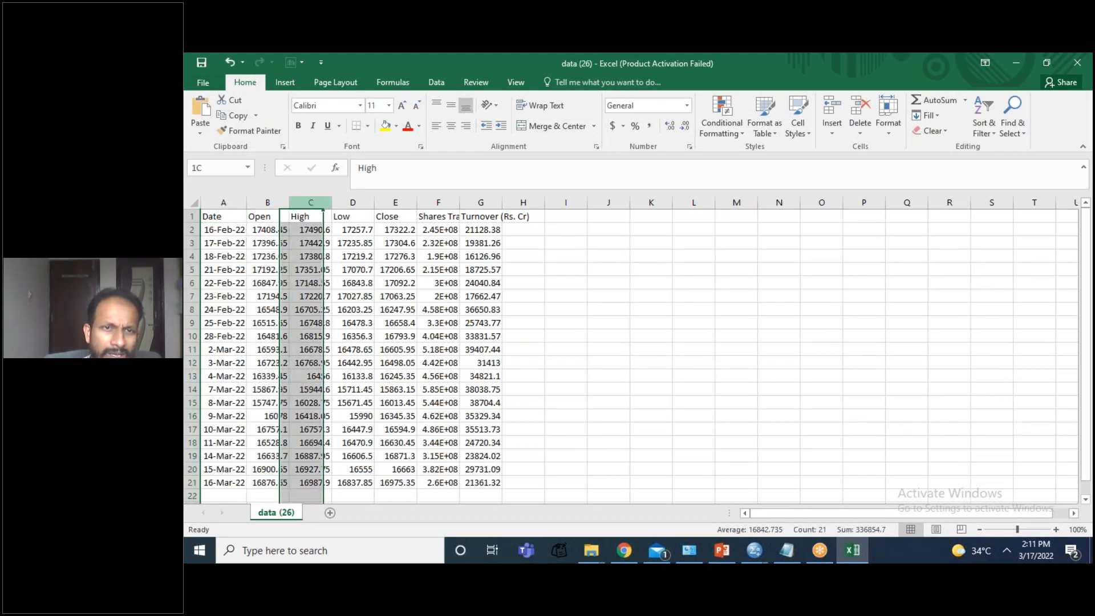
pyautogui.doubleClick(462, 203)
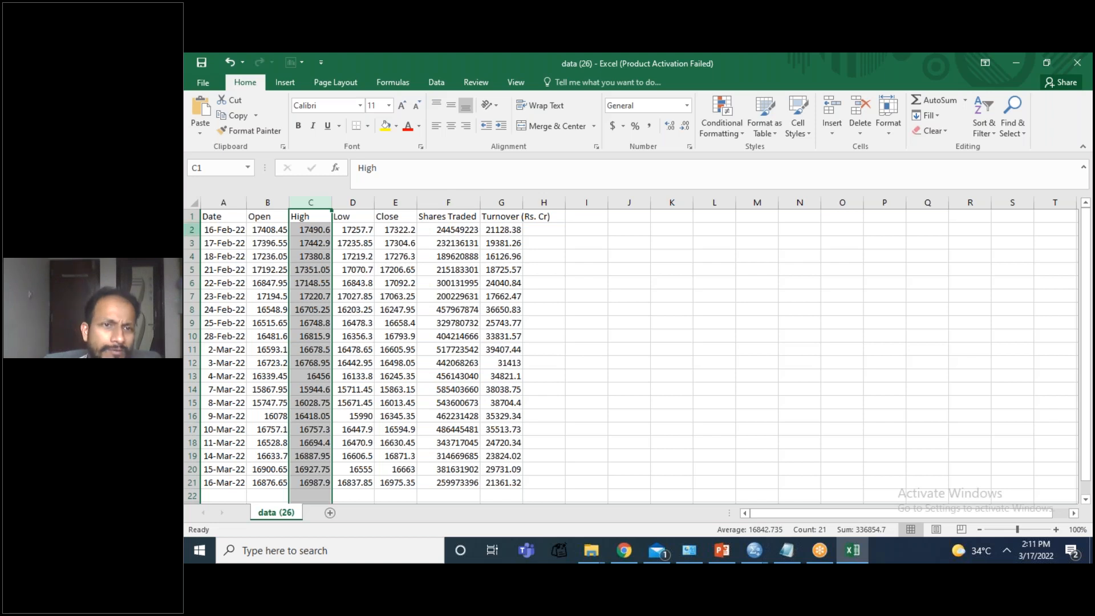
pyautogui.click(194, 228)
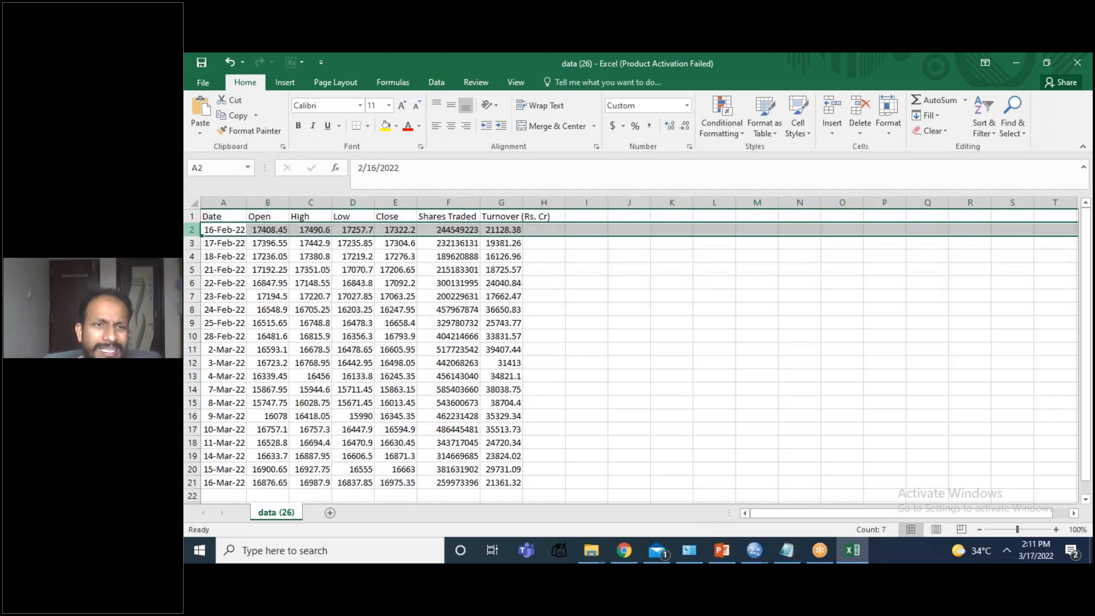
pyautogui.click(266, 228)
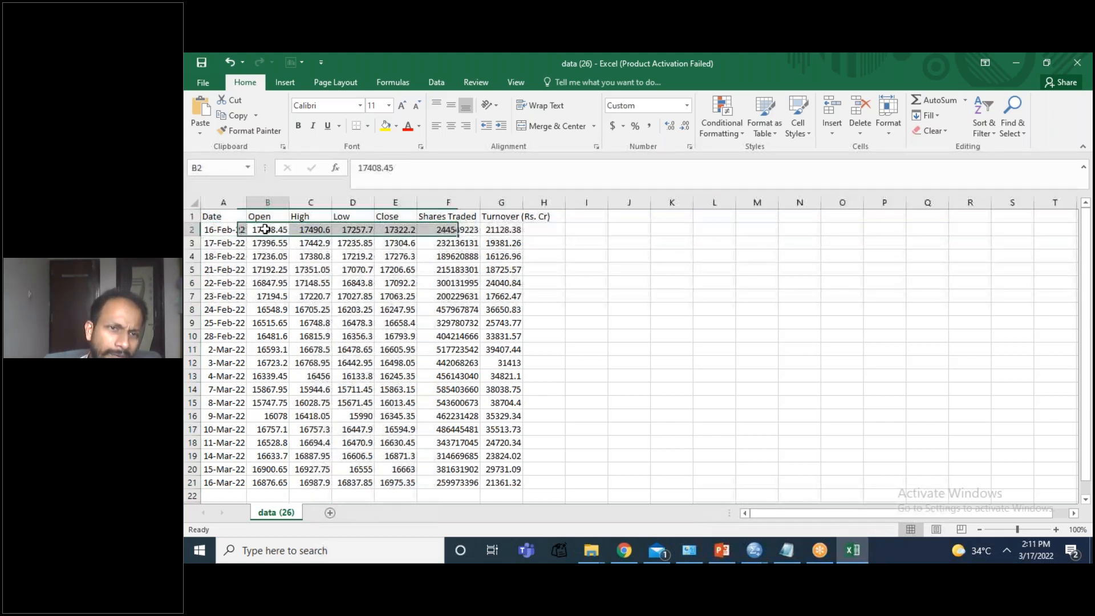
pyautogui.click(304, 231)
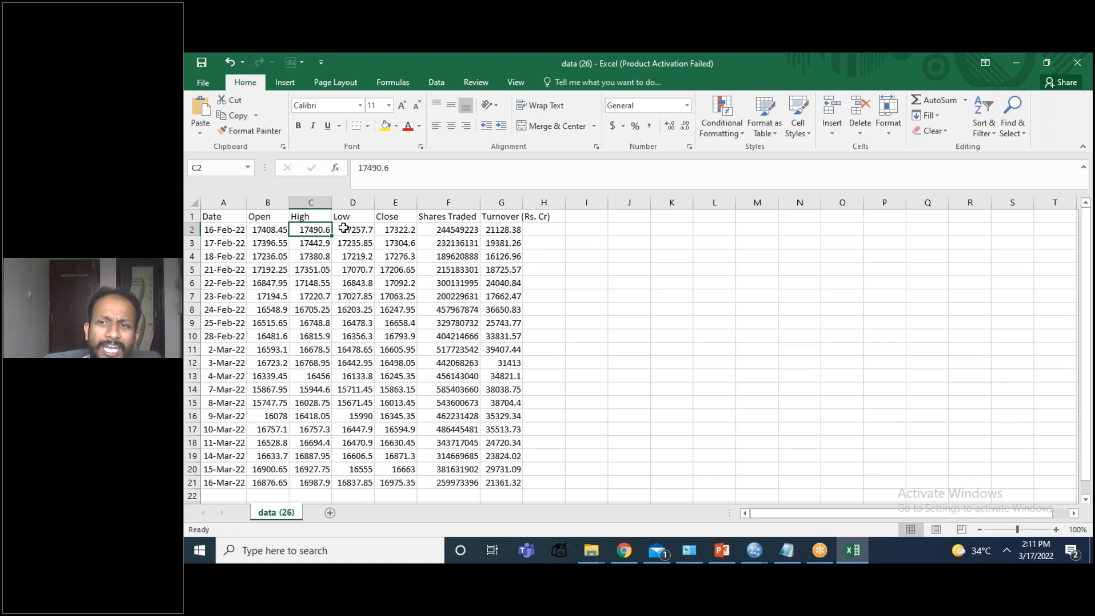
pyautogui.click(344, 228)
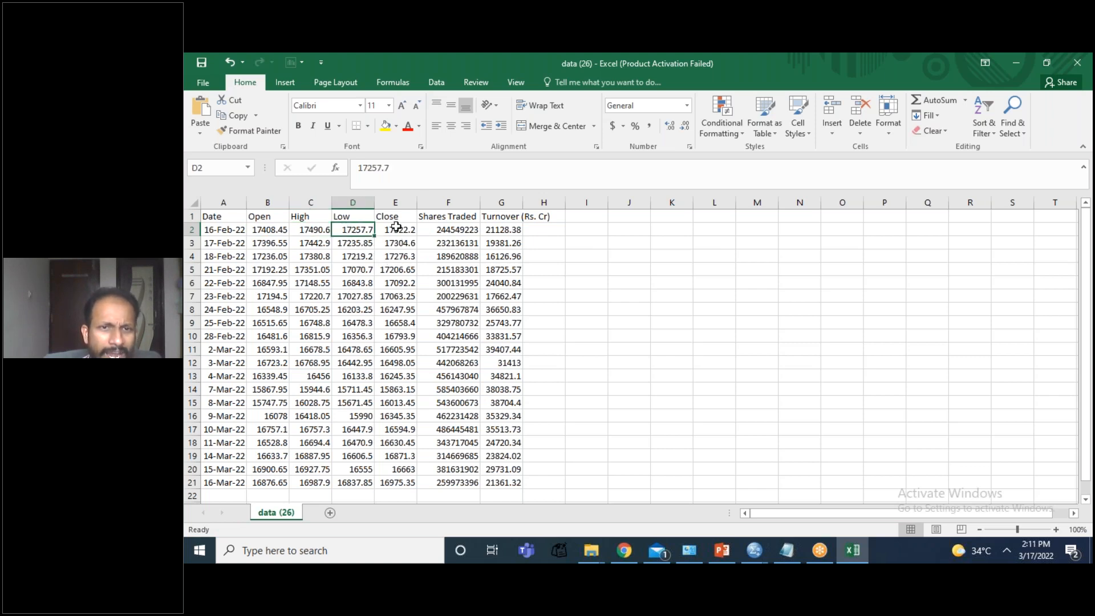
pyautogui.click(397, 230)
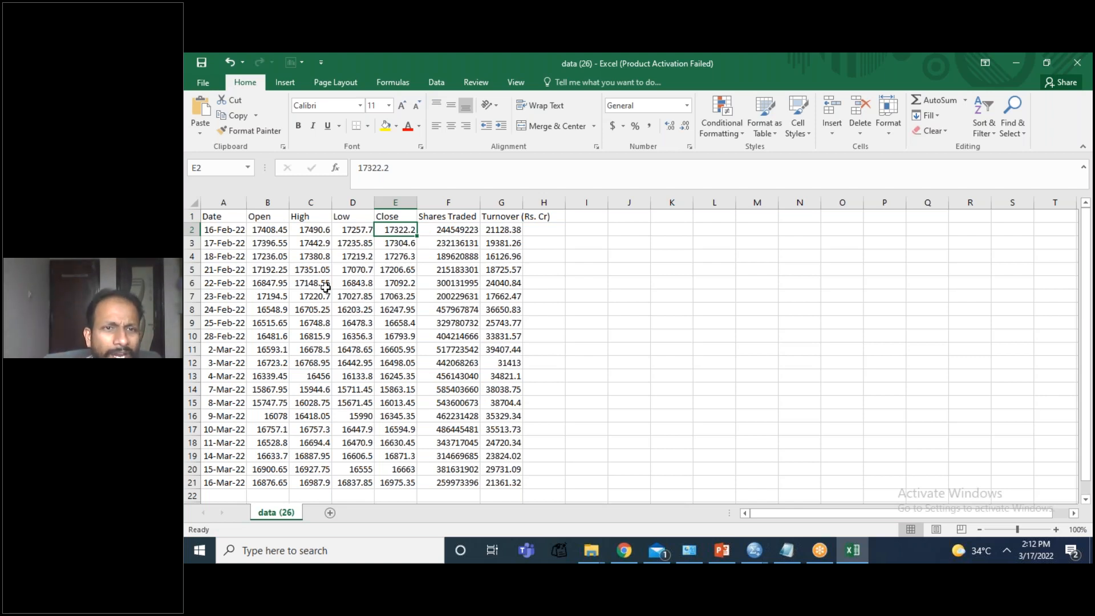
pyautogui.click(361, 269)
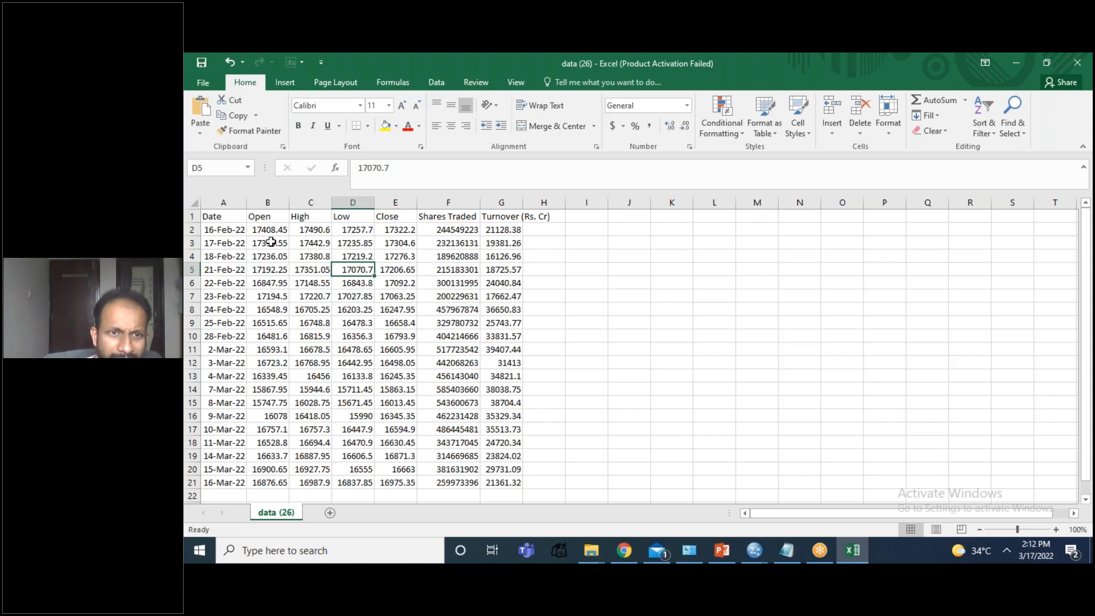
# - Copy the Open prices from 17-Feb-22 to 16-Mar-22 (B3:B21) into a new blank workbook, starting at C2
pyautogui.moveTo(271, 244); pyautogui.dragTo(273, 479)
pyautogui.hotkey('ctrl', 'c')
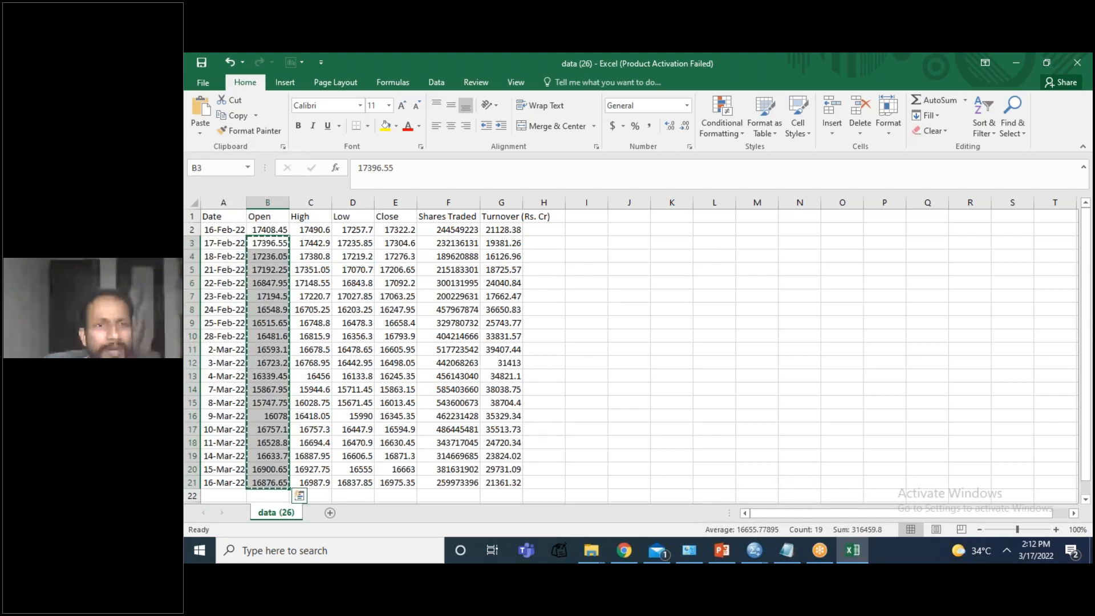
pyautogui.press('super')
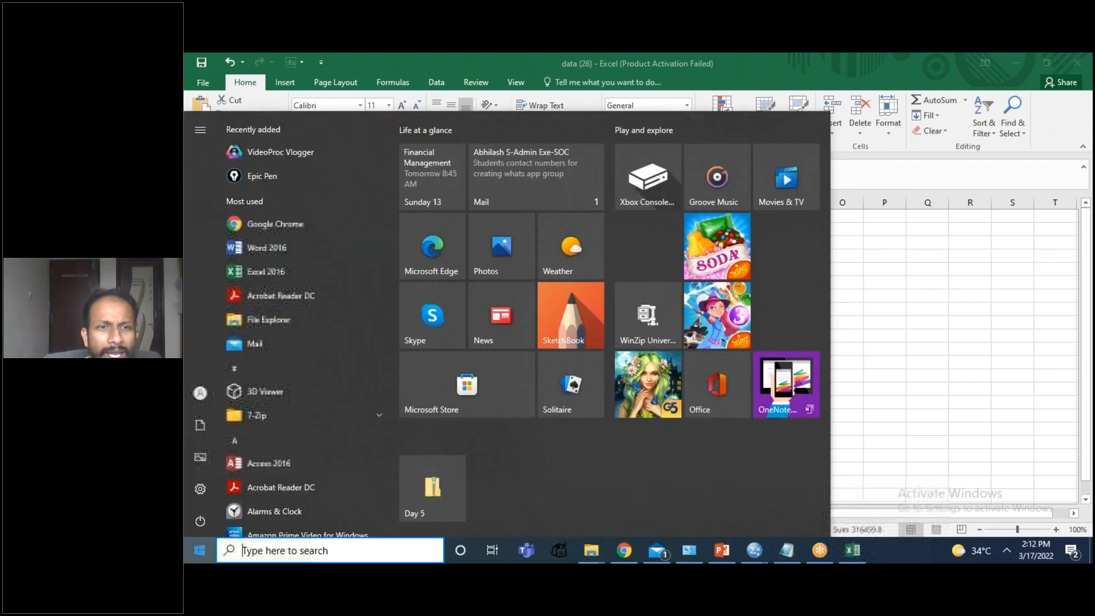
pyautogui.press('super')
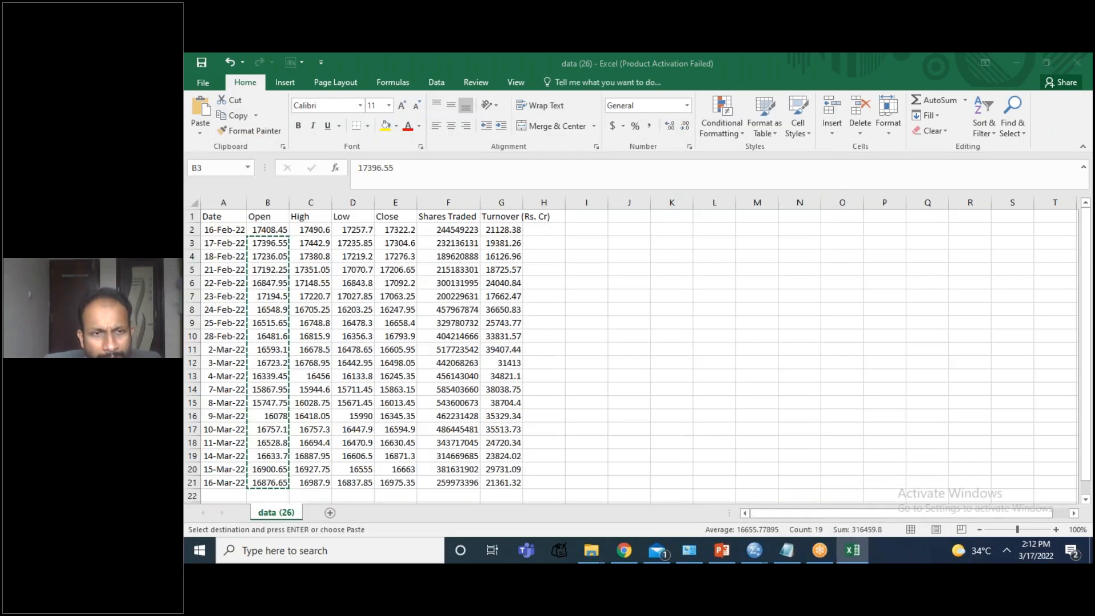
pyautogui.hotkey('ctrl', 'n')
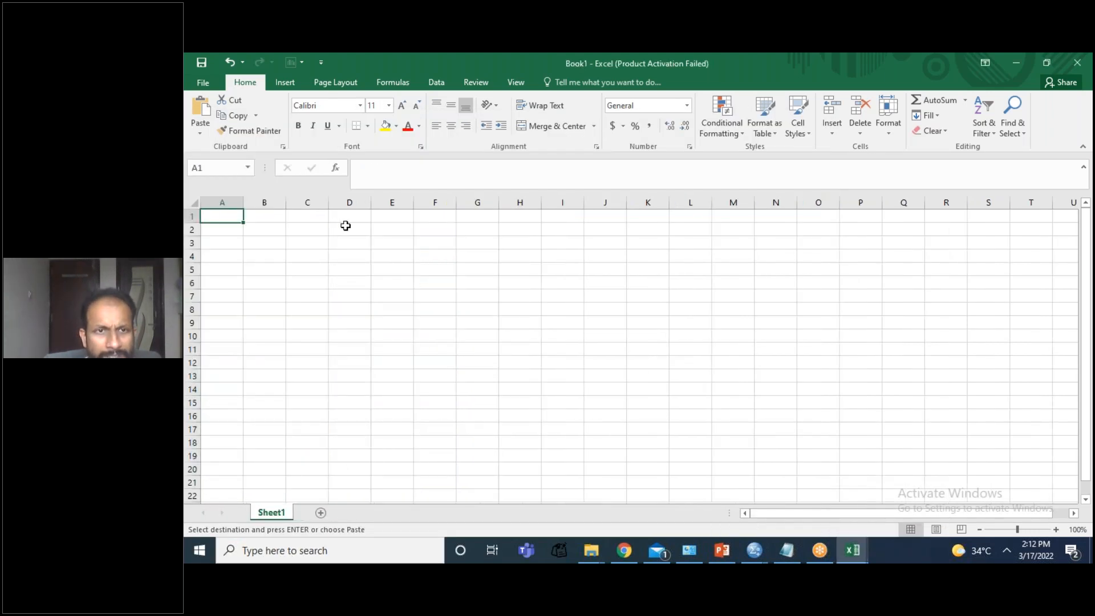
pyautogui.click(311, 230)
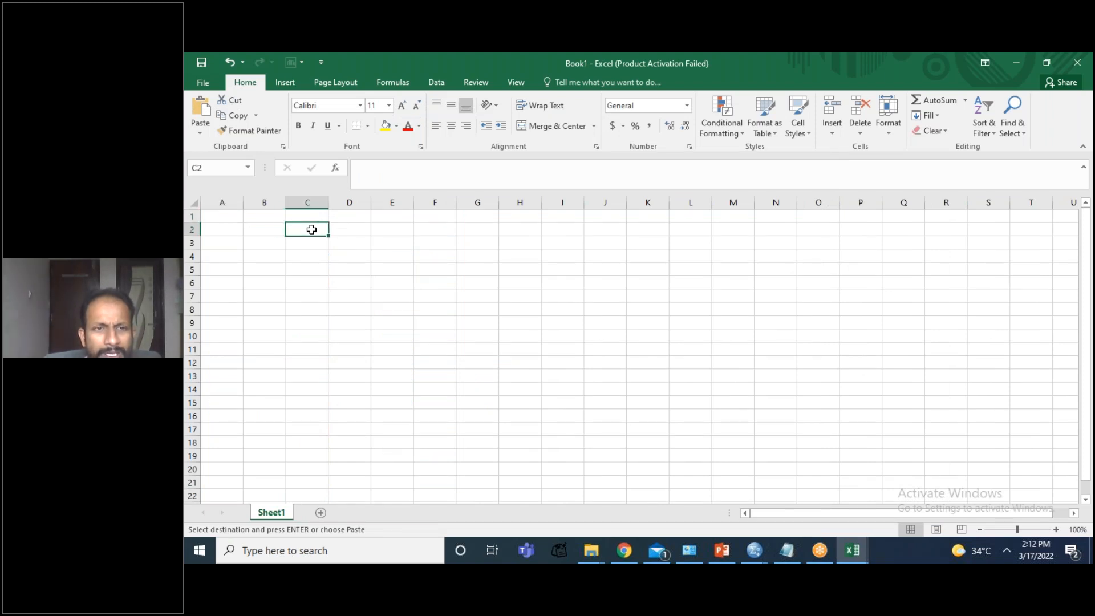
pyautogui.hotkey('ctrl', 'v')
# - Enter the header NextDayOpeningPriceY in C1 and fit column C to its contents
pyautogui.click(301, 214)
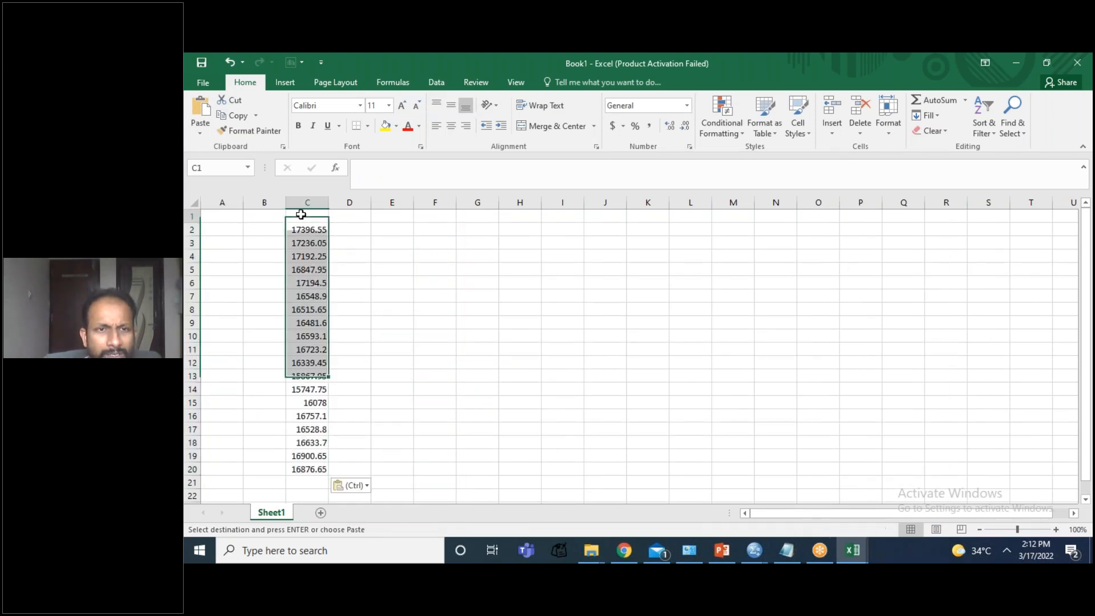
pyautogui.write('Next D')
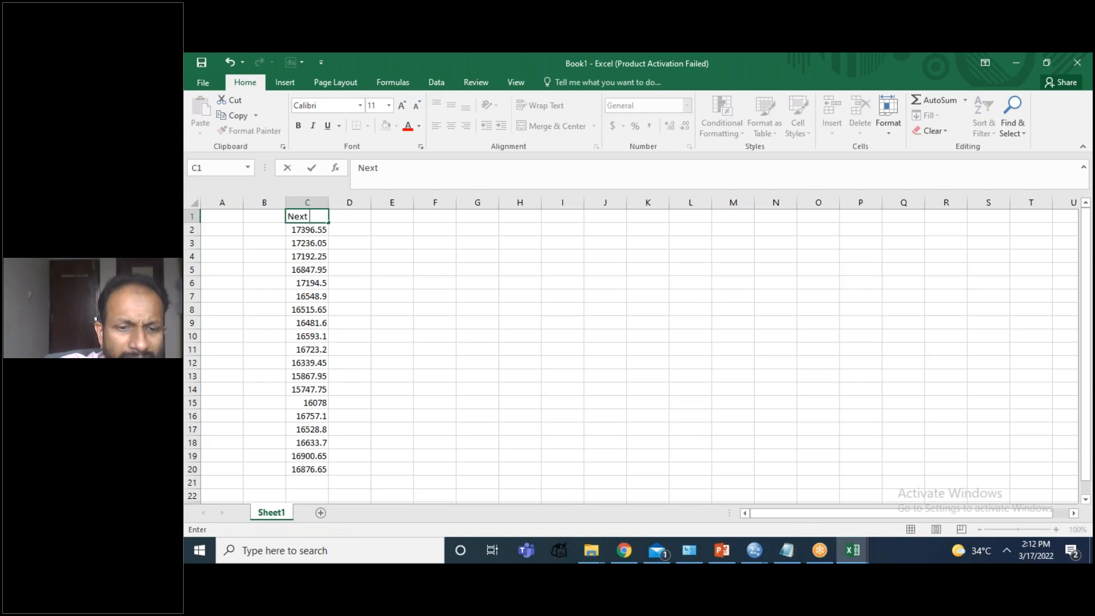
pyautogui.press('BackSpace')
pyautogui.press('BackSpace')
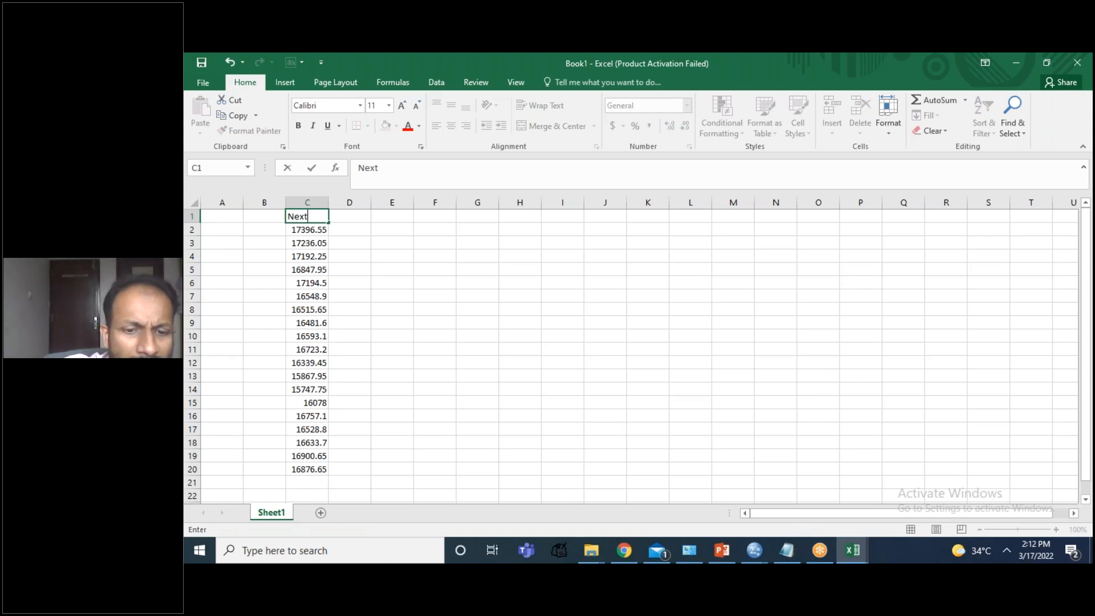
pyautogui.write('DayOpeni')
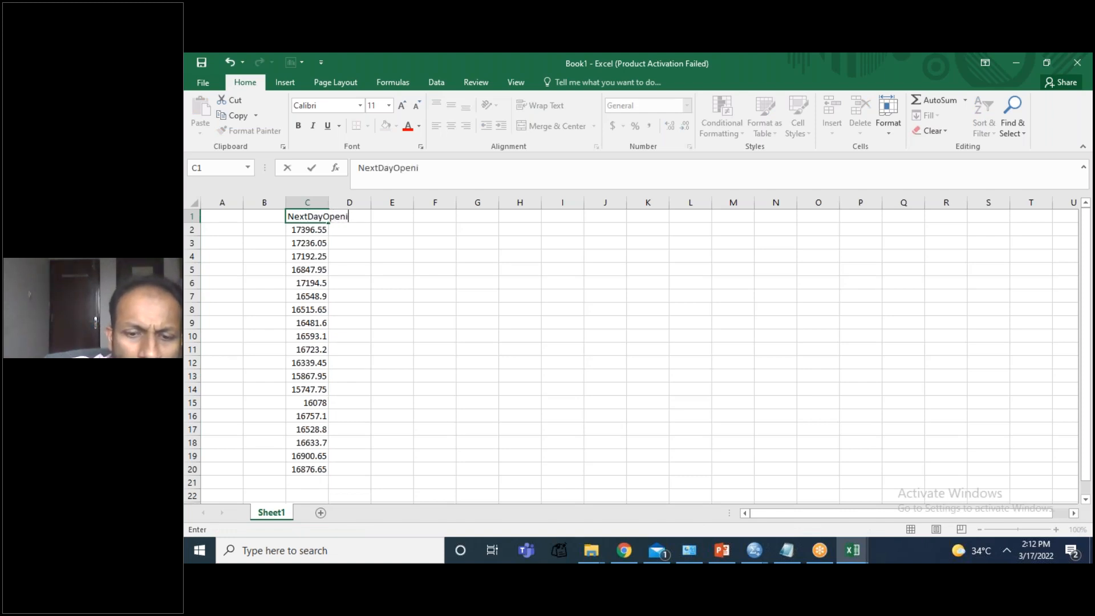
pyautogui.write('ngPrice')
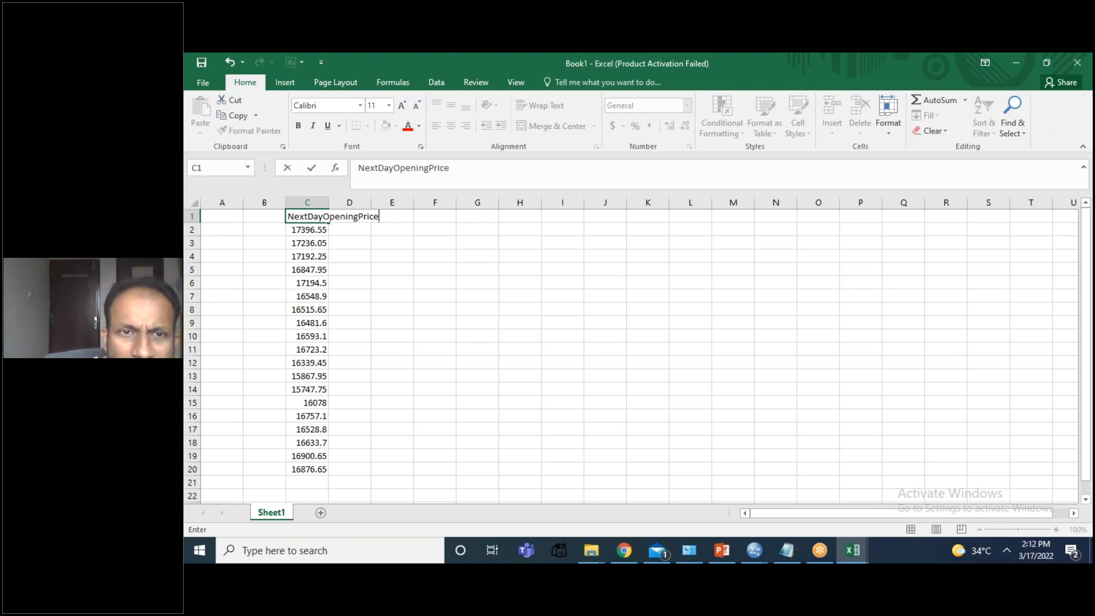
pyautogui.write('Y')
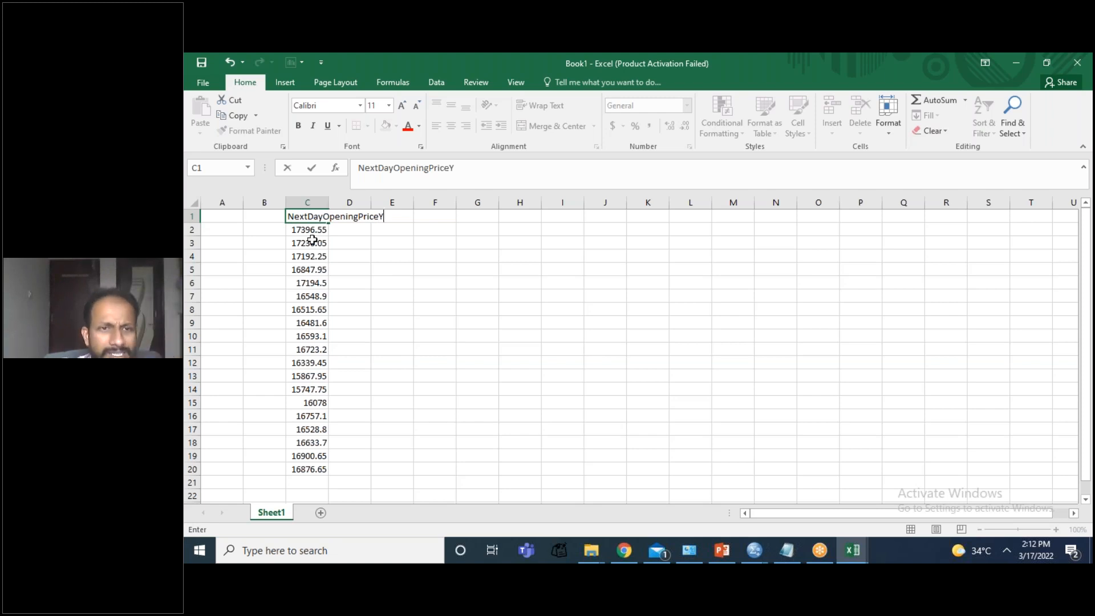
pyautogui.click(328, 201)
pyautogui.doubleClick(329, 203)
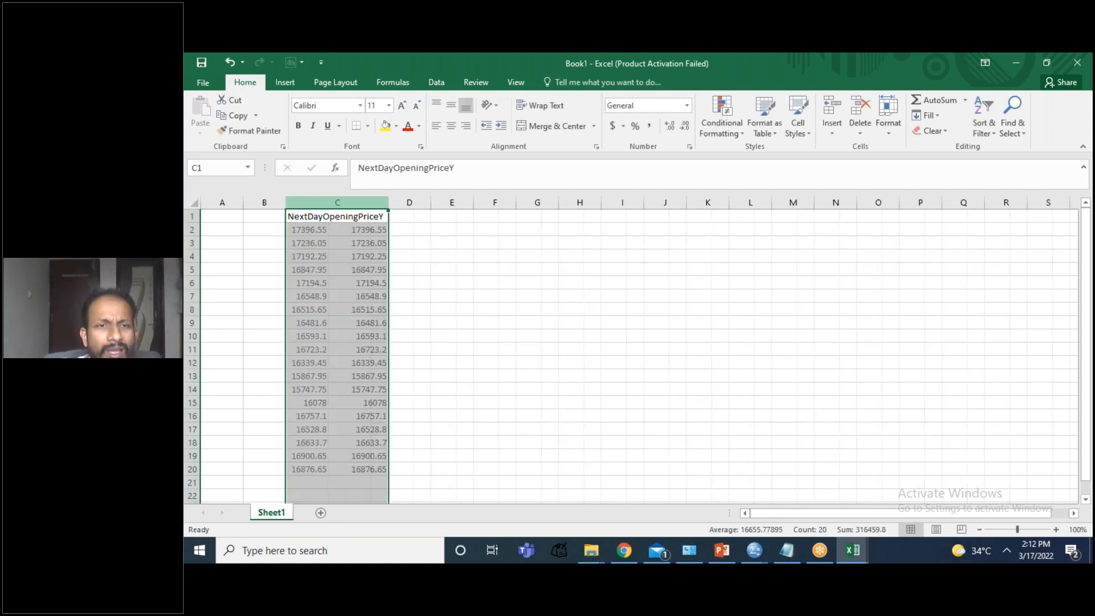
# - Copy all Close prices (E2:E21) from the data (26) workbook into Book1, starting at A2
pyautogui.hotkey('alt', 'Tab')
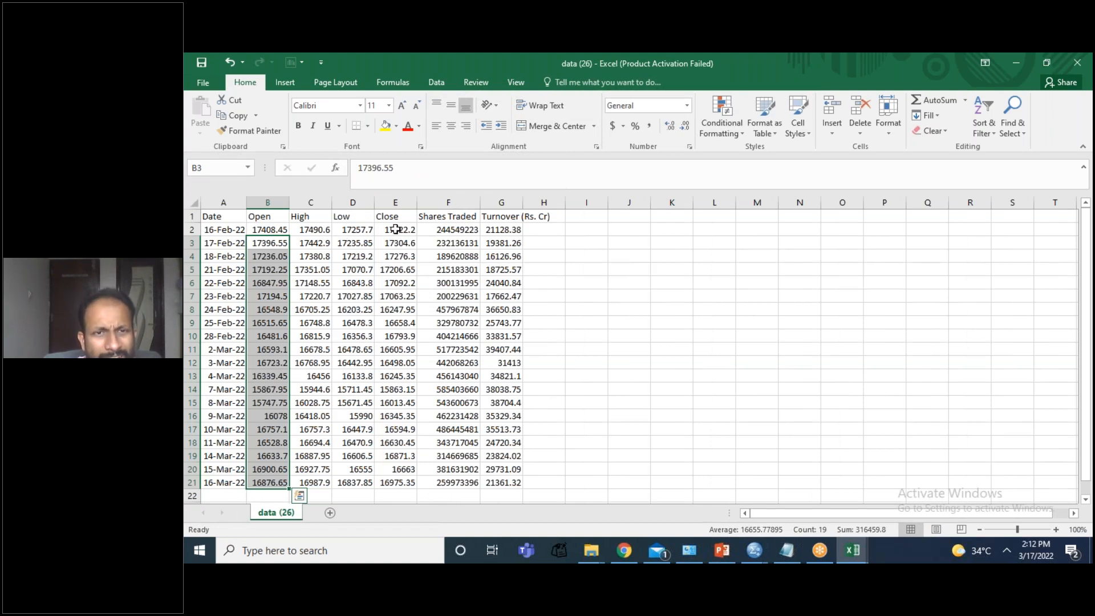
pyautogui.moveTo(395, 230); pyautogui.dragTo(388, 479)
pyautogui.hotkey('ctrl', 'c')
pyautogui.hotkey('alt', 'Tab')
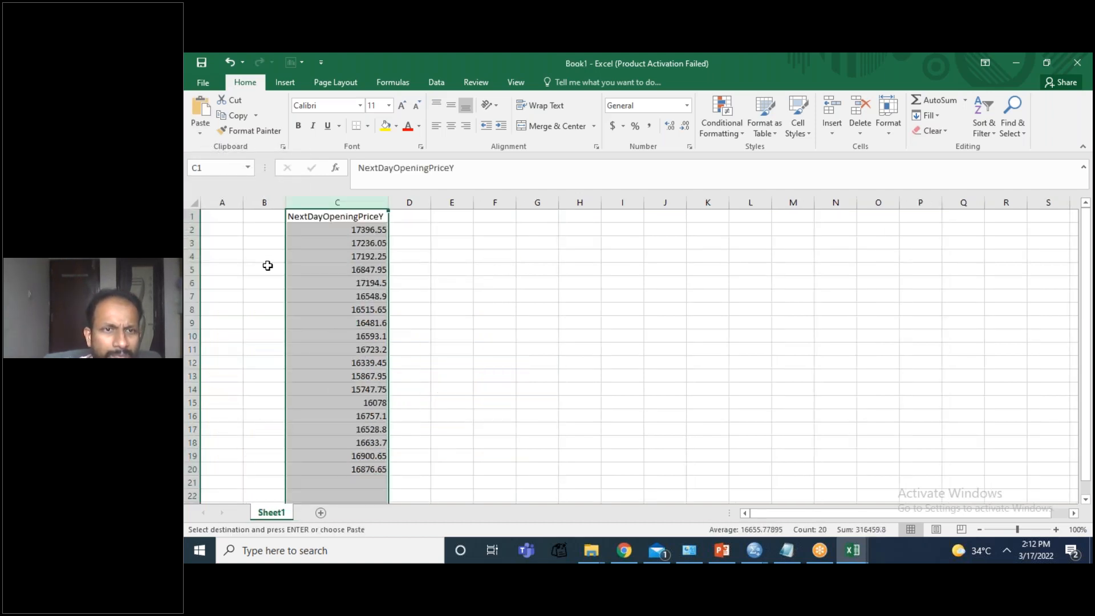
pyautogui.hotkey('alt', 'Tab')
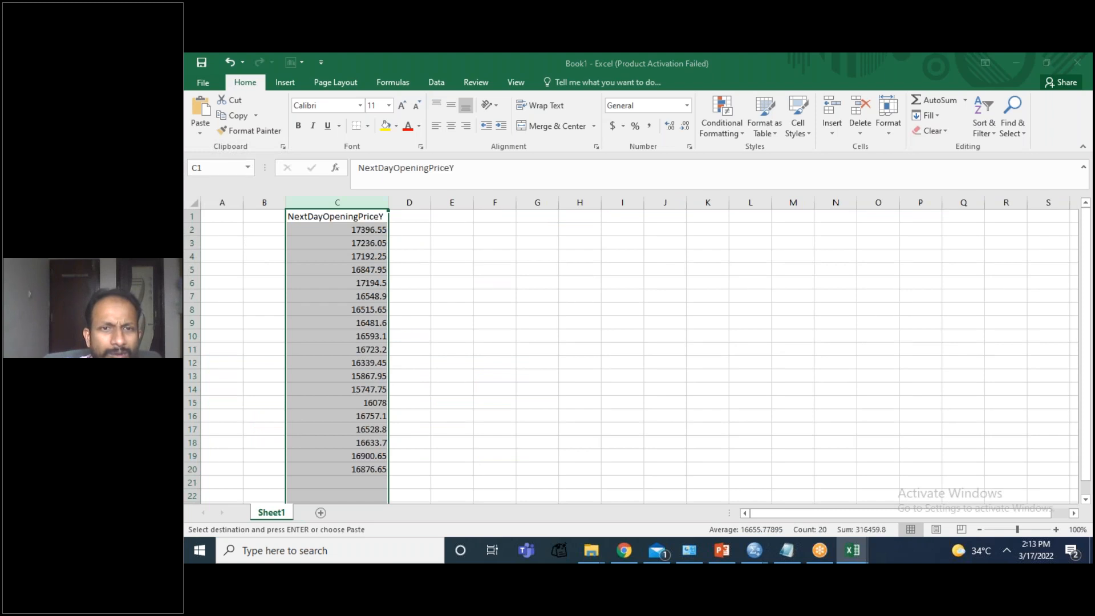
pyautogui.moveTo(224, 230); pyautogui.dragTo(229, 483)
pyautogui.hotkey('ctrl', 'v')
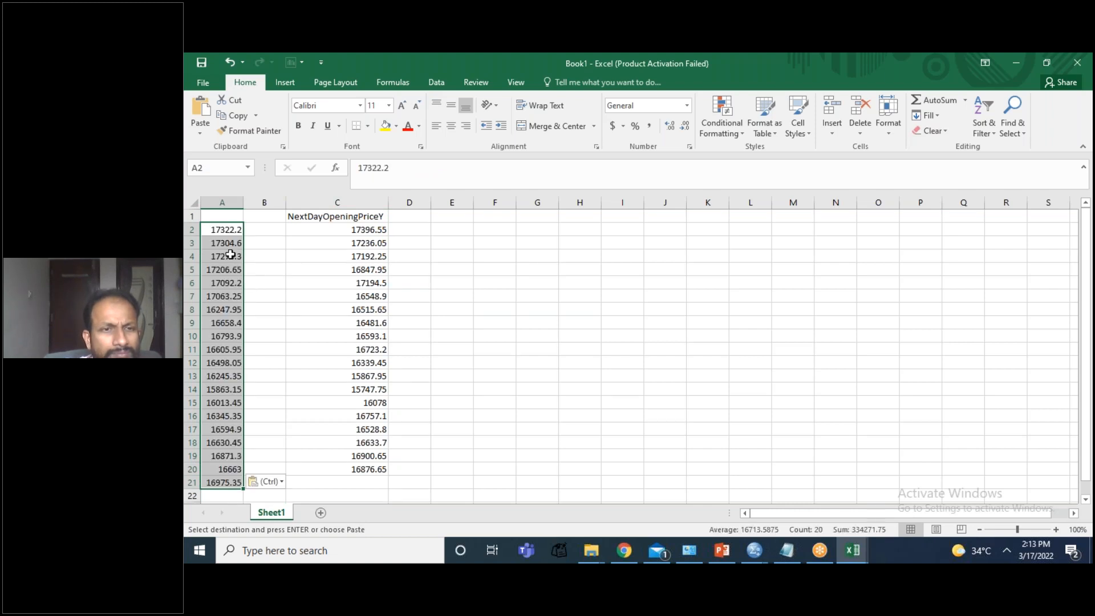
# - Enter the header PreviousDayClosingPriceX1 in A1 above the copied closing prices
pyautogui.click(211, 214)
pyautogui.write('PreviousDayClosing')
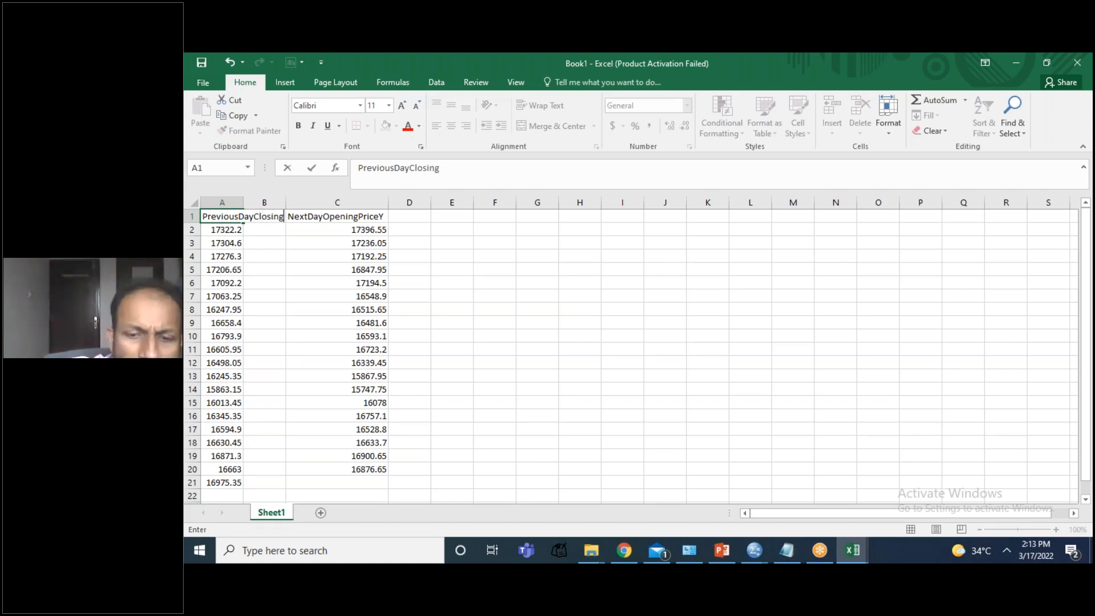
pyautogui.write('PriceX1')
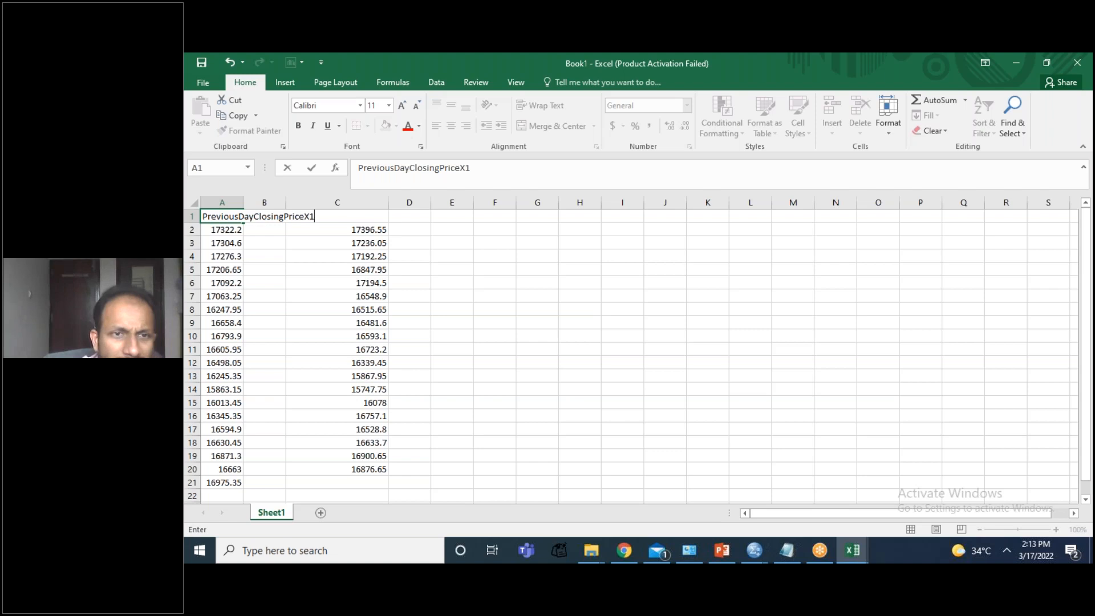
pyautogui.click(328, 272)
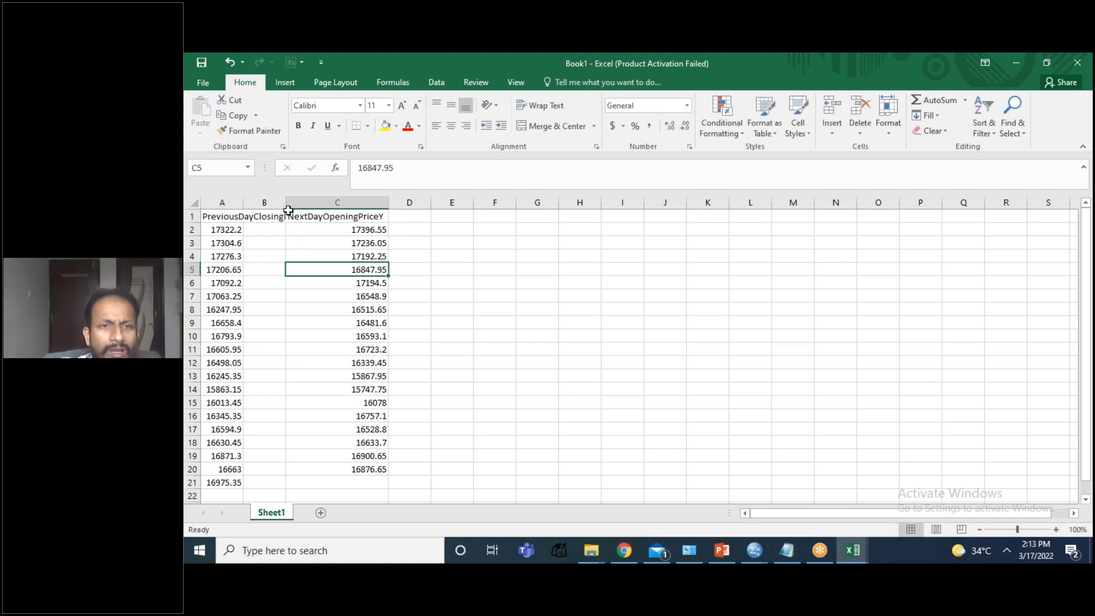
# - Copy all Open prices (B2:B21) from data (26) into Book1 starting at B2, and fit column A to its header
pyautogui.hotkey('alt', 'Tab')
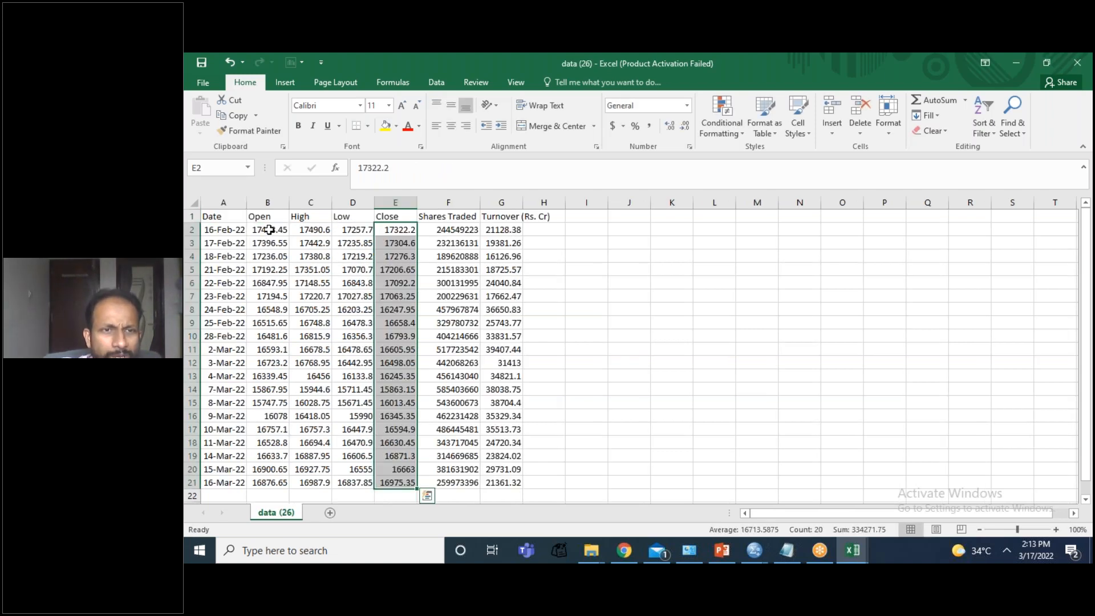
pyautogui.moveTo(269, 228); pyautogui.dragTo(261, 478)
pyautogui.hotkey('ctrl', 'c')
pyautogui.hotkey('alt', 'Tab')
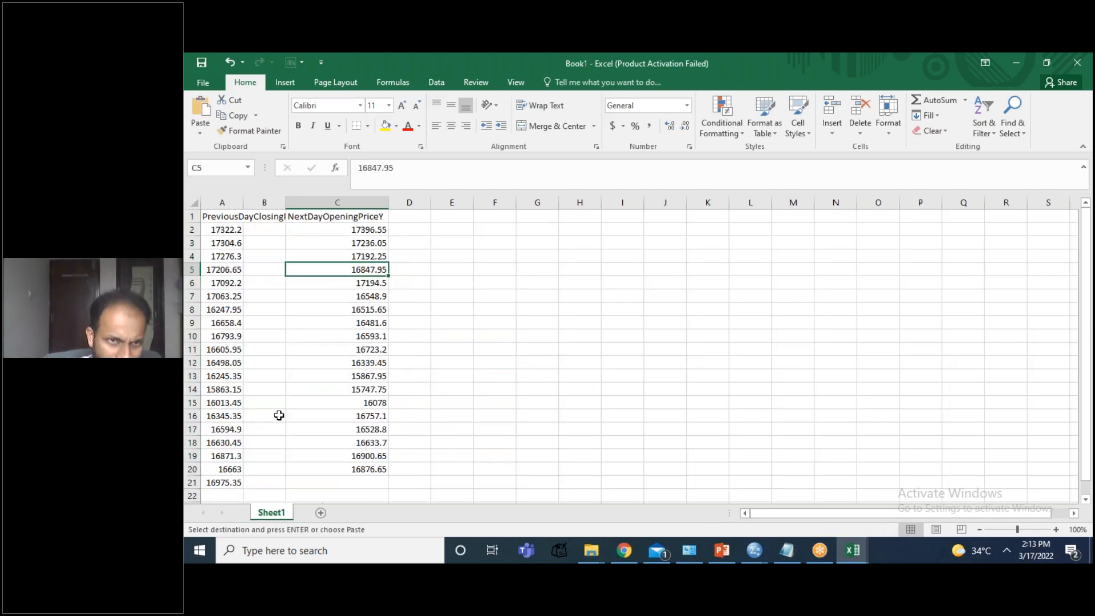
pyautogui.moveTo(243, 203); pyautogui.dragTo(242, 203)
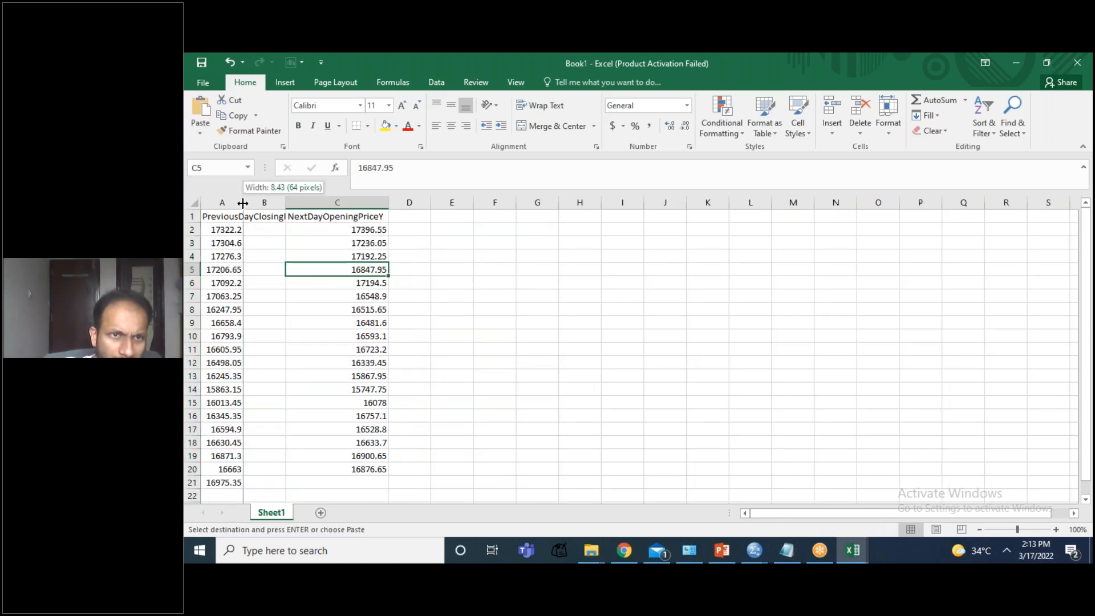
pyautogui.doubleClick(243, 203)
pyautogui.moveTo(345, 230); pyautogui.dragTo(348, 480)
pyautogui.hotkey('ctrl', 'v')
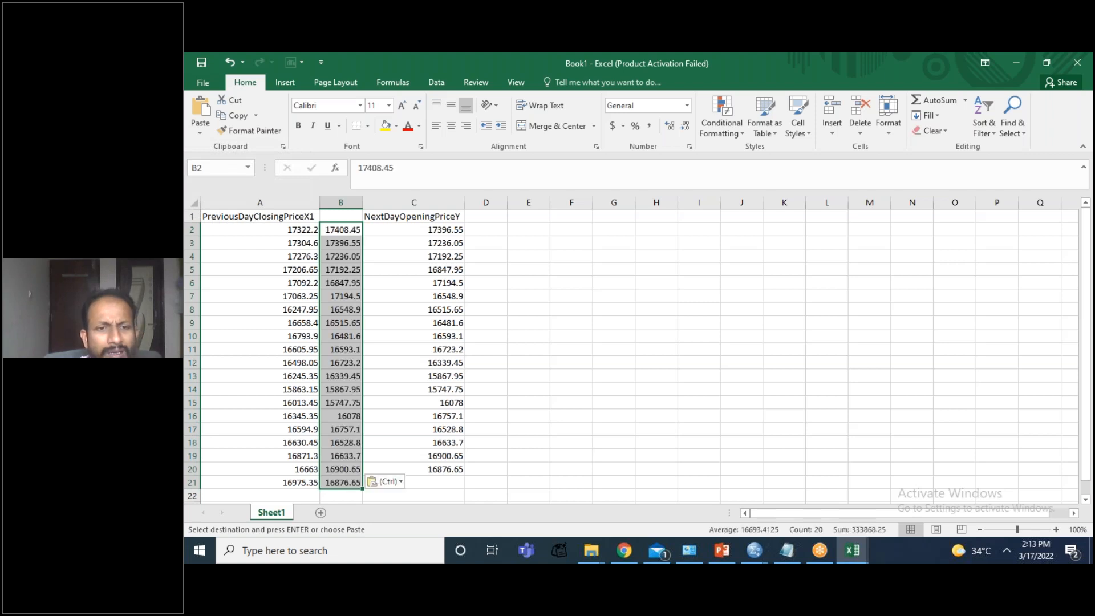
# - Copy the PreviousDayClosingPriceX1 header from A1 into B1 above the opening prices
pyautogui.click(383, 289)
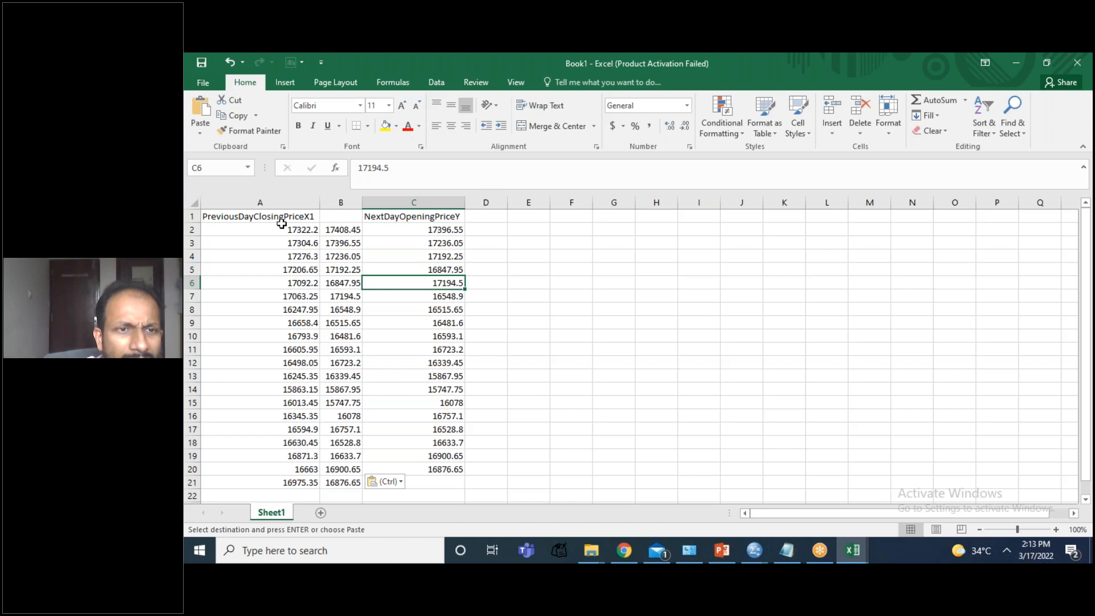
pyautogui.click(260, 230)
pyautogui.click(262, 217)
pyautogui.hotkey('ctrl', 'c')
pyautogui.click(336, 215)
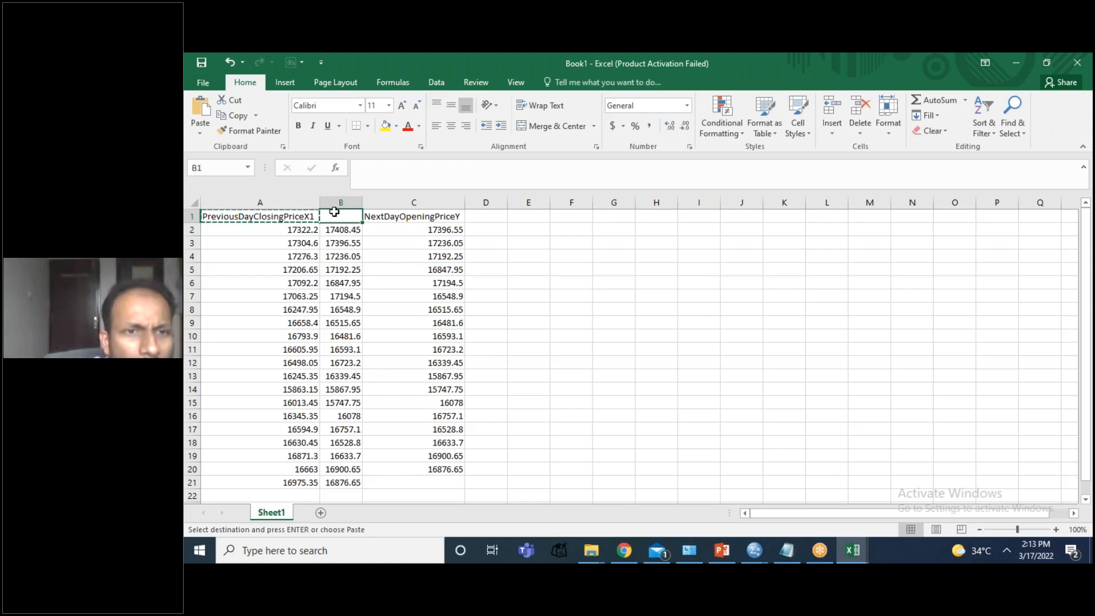
pyautogui.hotkey('ctrl', 'v')
pyautogui.press('Escape')
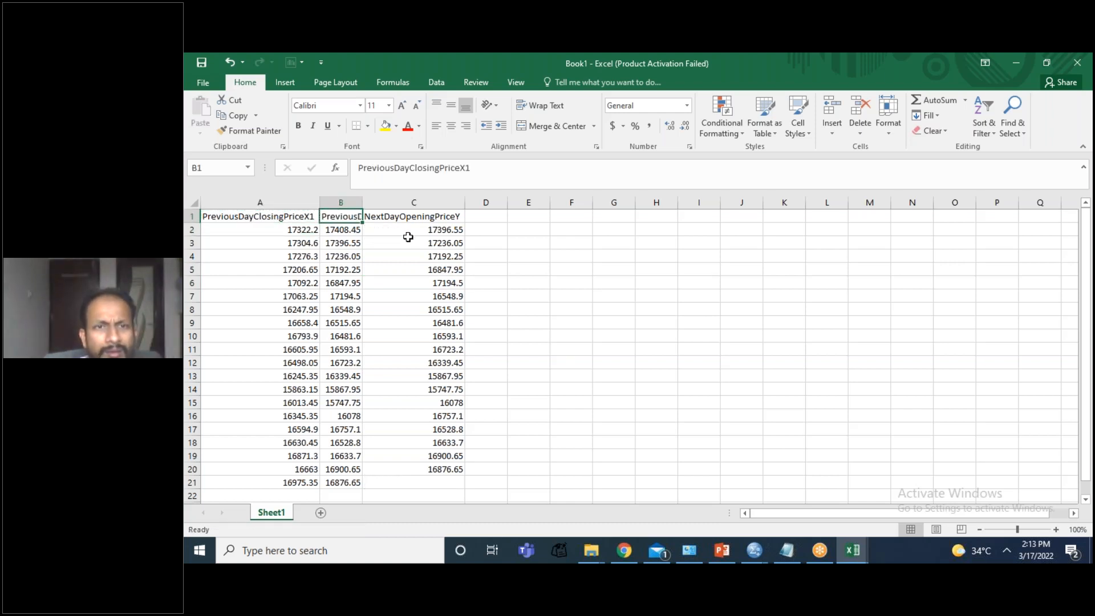
# - Change the header in B1 to PreviousDayOpeningPriceX2 and fit column B to its width
pyautogui.click(439, 167)
pyautogui.press('BackSpace')
pyautogui.press('BackSpace')
pyautogui.press('BackSpace')
pyautogui.press('BackSpace')
pyautogui.press('BackSpace')
pyautogui.press('BackSpace')
pyautogui.press('BackSpace')
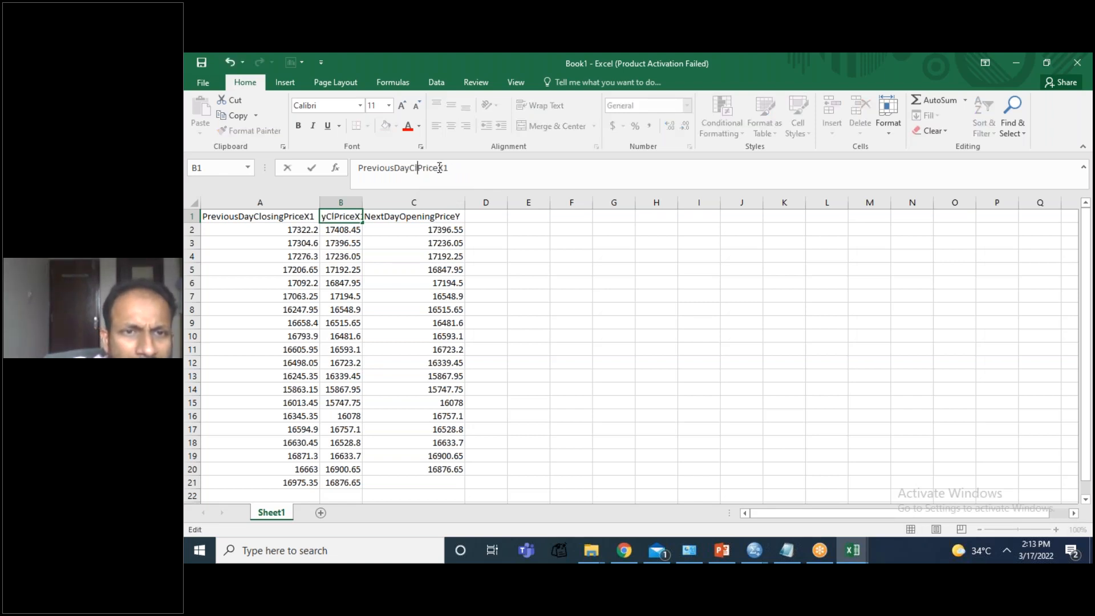
pyautogui.write('Opening')
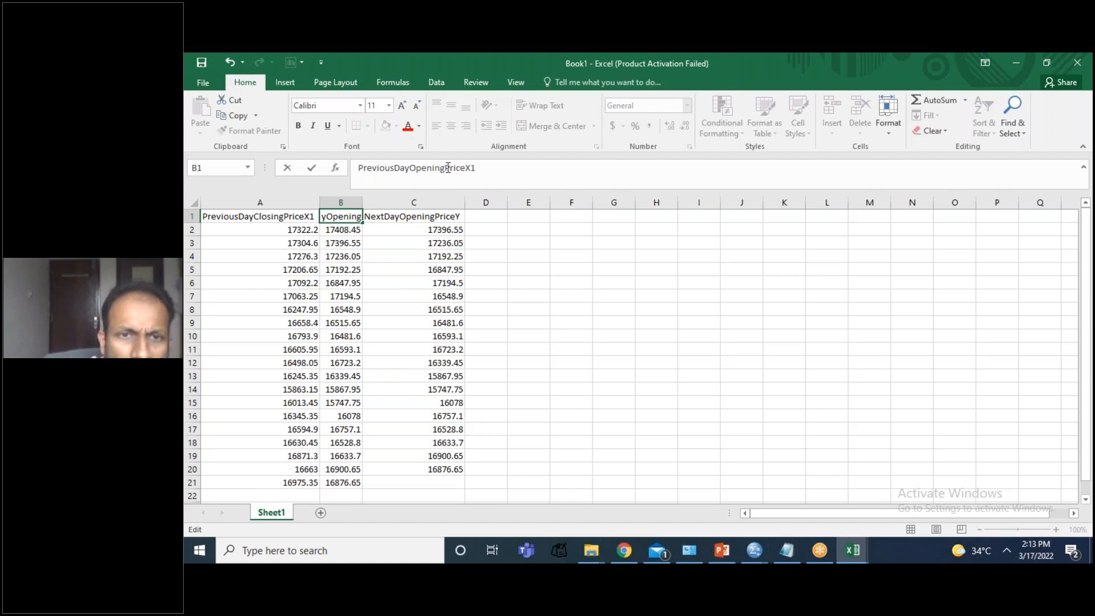
pyautogui.click(486, 171)
pyautogui.press('BackSpace')
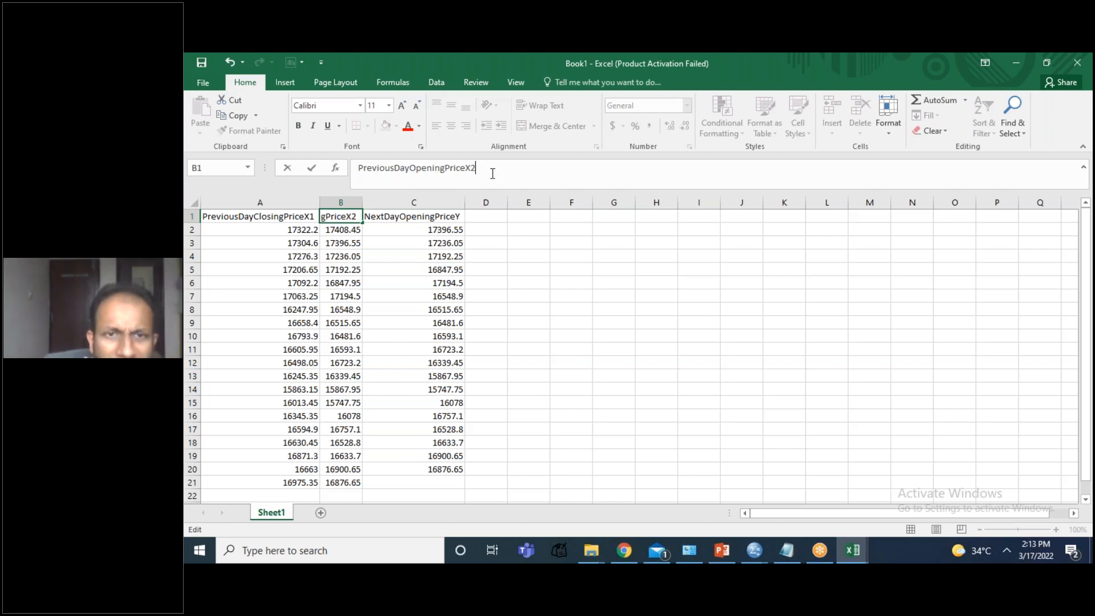
pyautogui.click(552, 289)
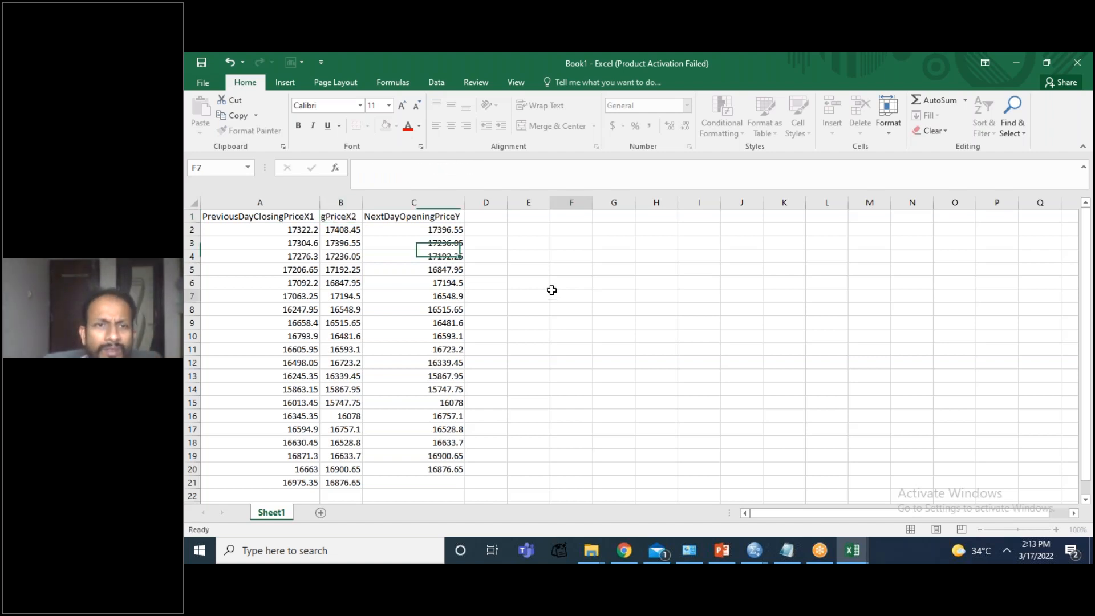
pyautogui.doubleClick(362, 202)
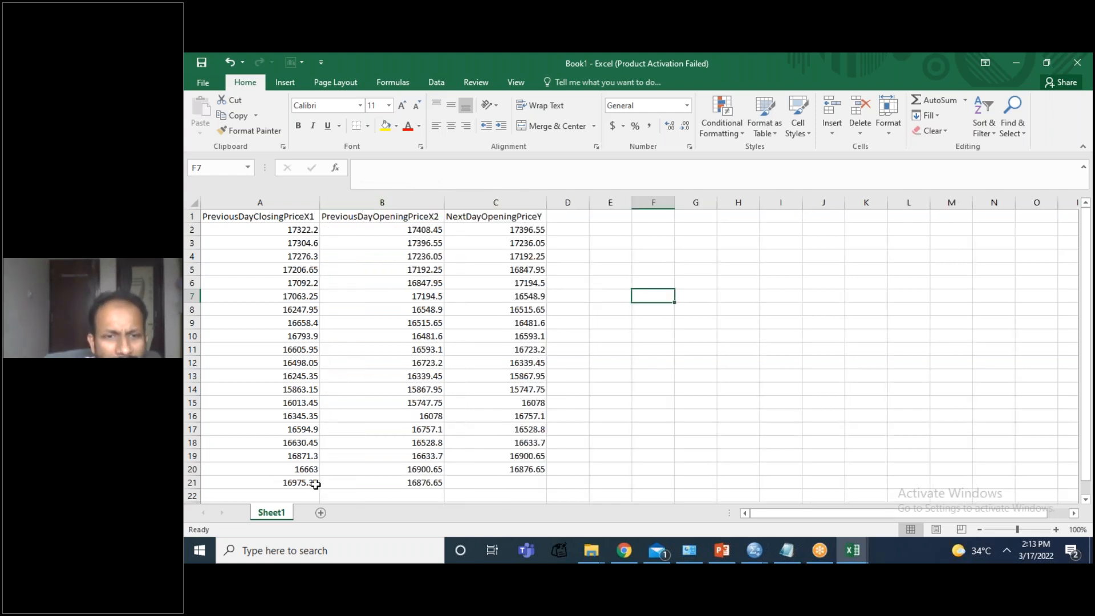
# - Clear the contents of row 21, which has no next-day opening price
pyautogui.click(193, 483)
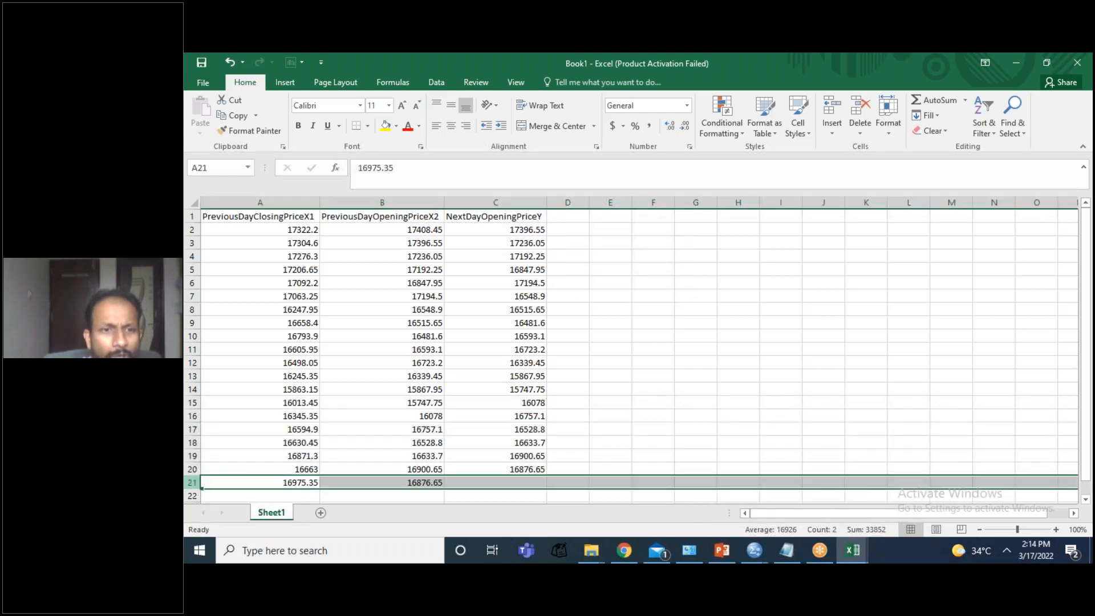
pyautogui.rightClick(193, 483)
pyautogui.press('Escape')
pyautogui.press('Delete')
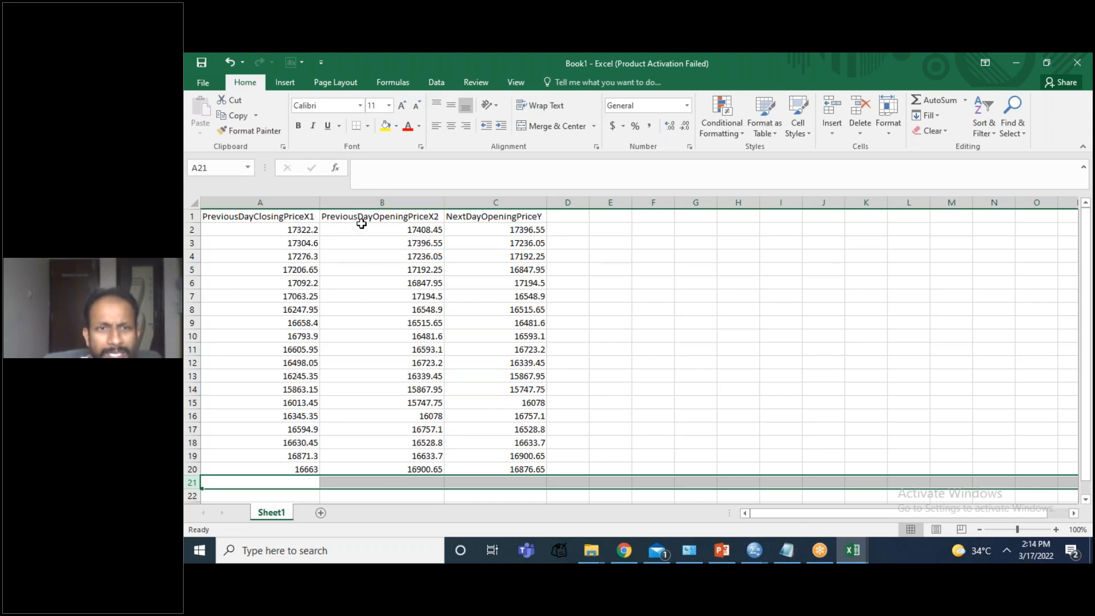
# - Check the 17-Feb-22 opening price in the data (26) workbook and return to Book1
pyautogui.hotkey('ctrl', 's')
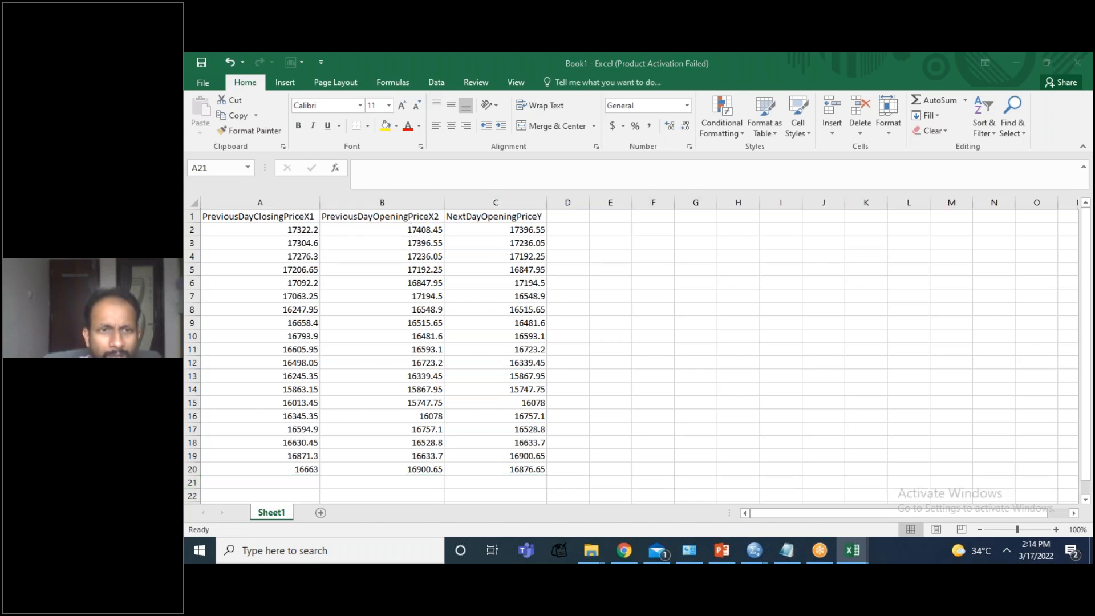
pyautogui.hotkey('alt', 'Tab')
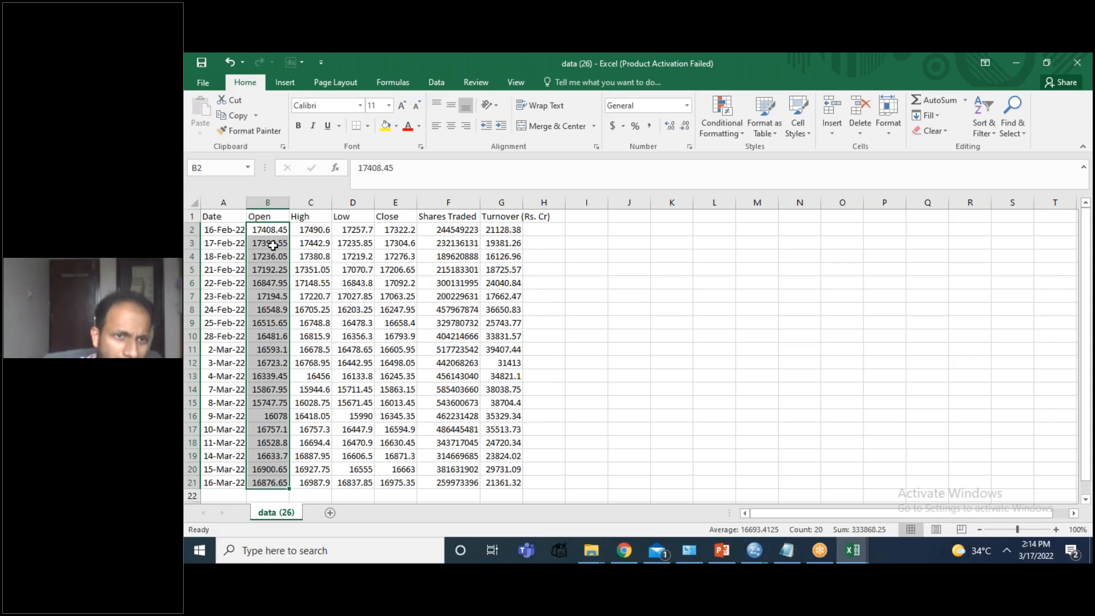
pyautogui.click(272, 246)
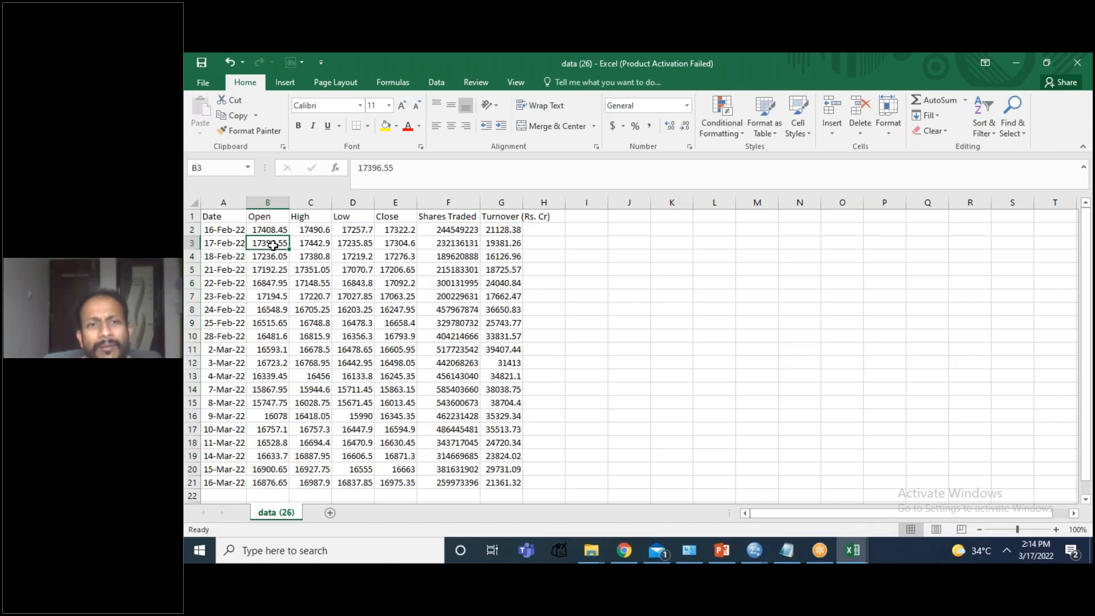
pyautogui.hotkey('alt', 'Tab')
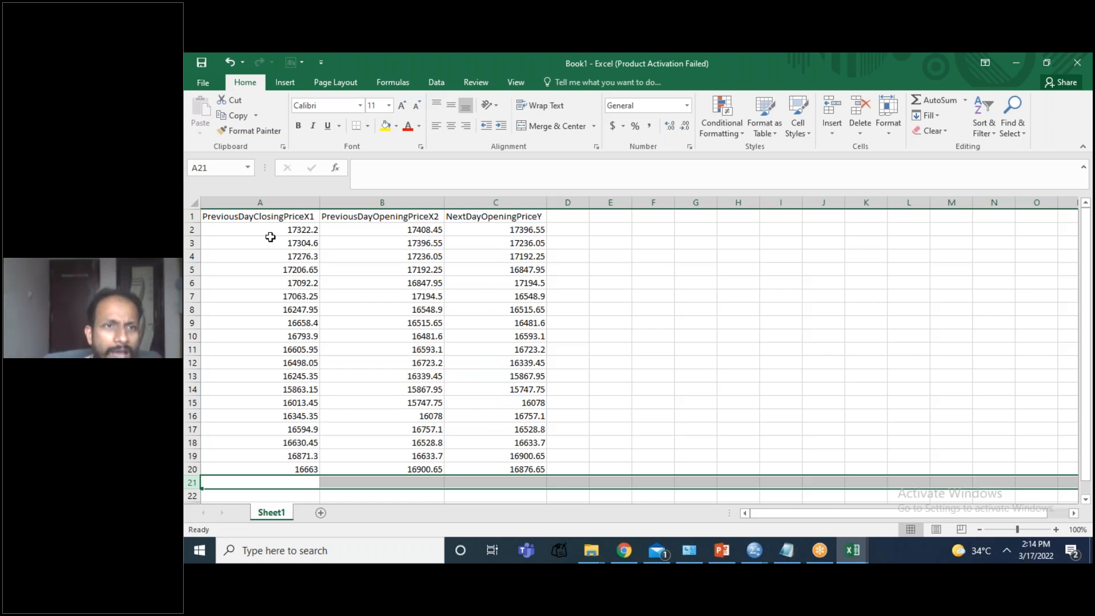
# - Start saving Book1 to this PC and choose the Research Brain folder inside Training & Workshops on drive F: as the location
pyautogui.click(203, 63)
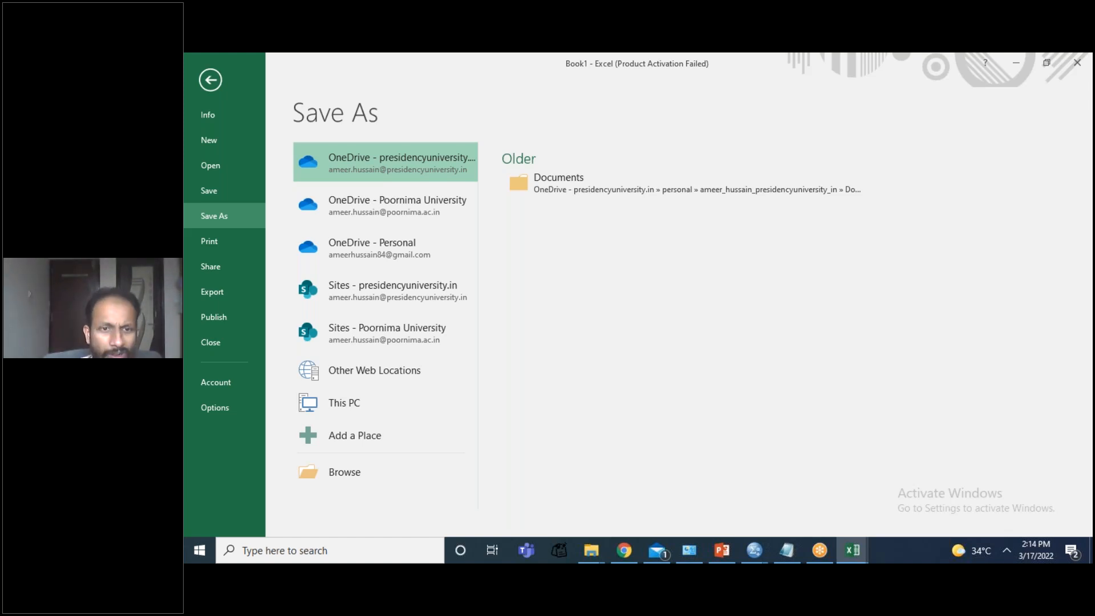
pyautogui.click(329, 401)
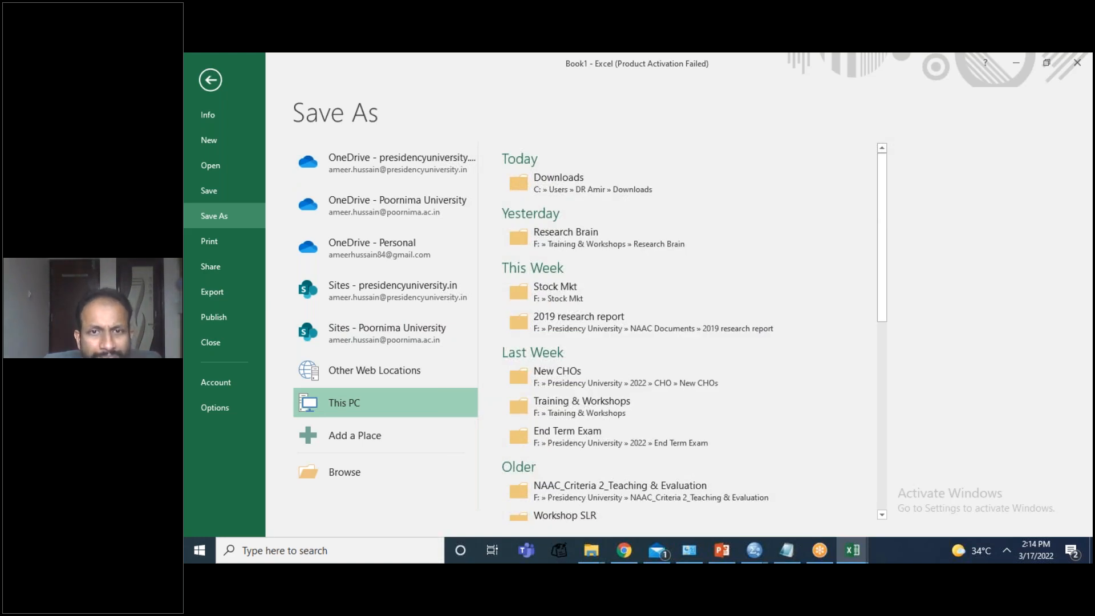
pyautogui.click(319, 472)
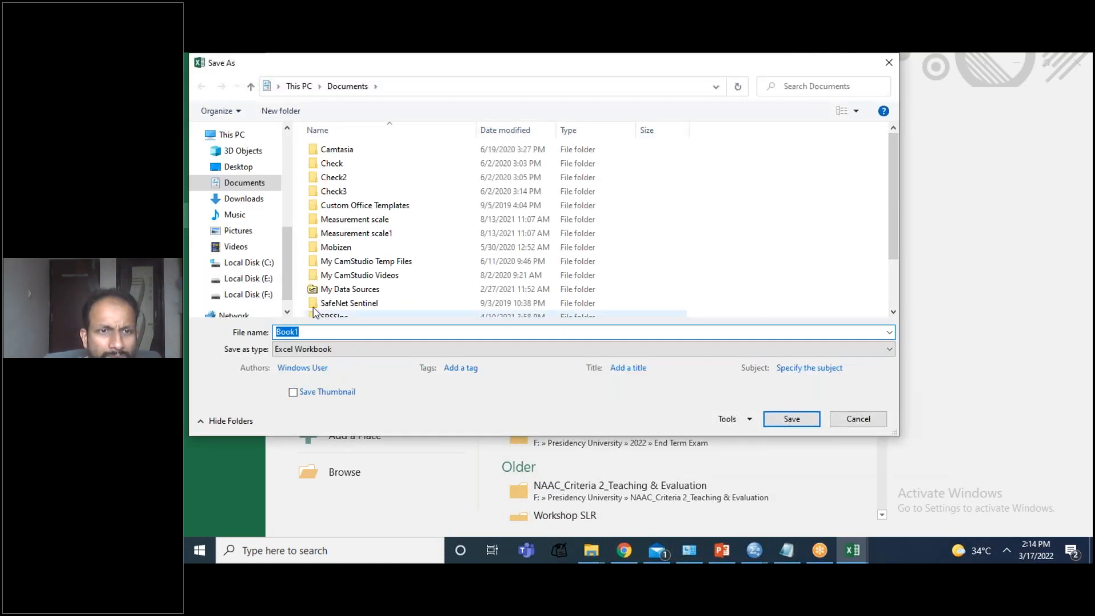
pyautogui.click(257, 294)
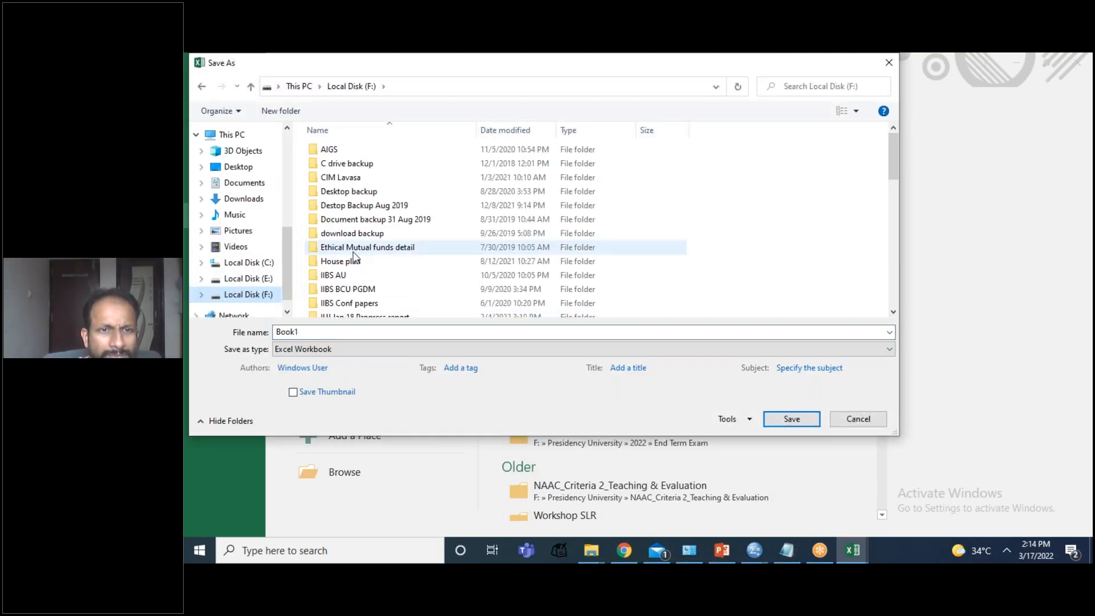
pyautogui.scroll(-10, 355, 257)
pyautogui.click(381, 226)
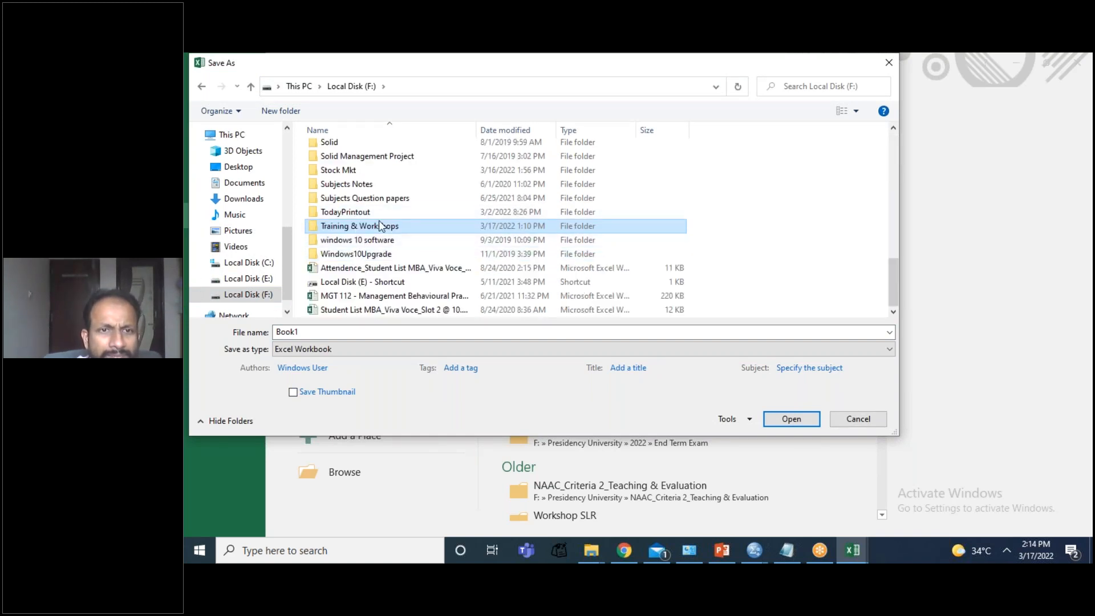
pyautogui.doubleClick(381, 226)
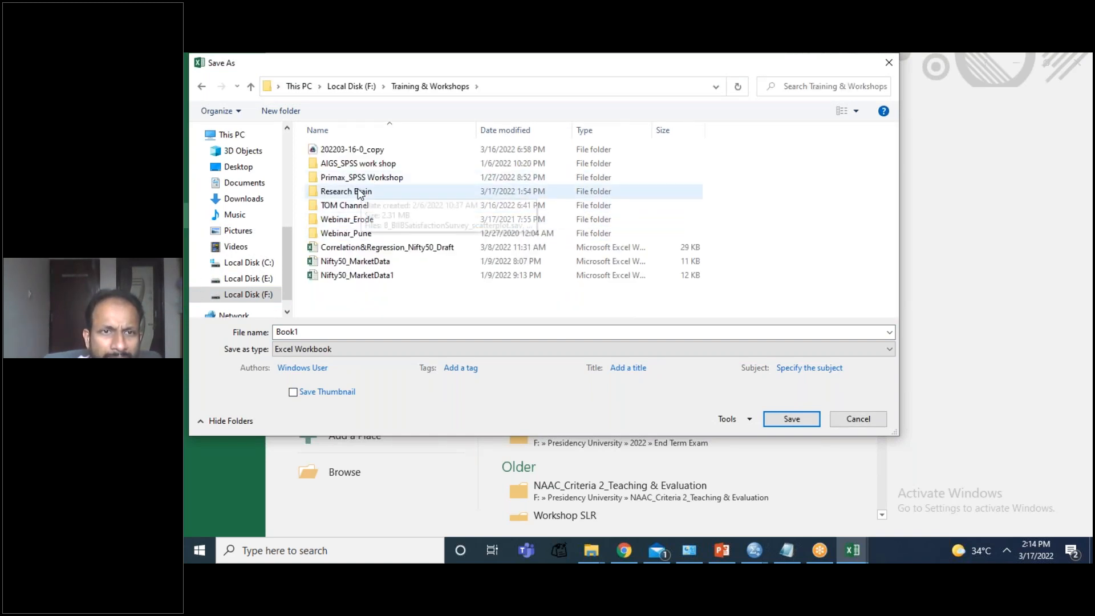
pyautogui.doubleClick(359, 193)
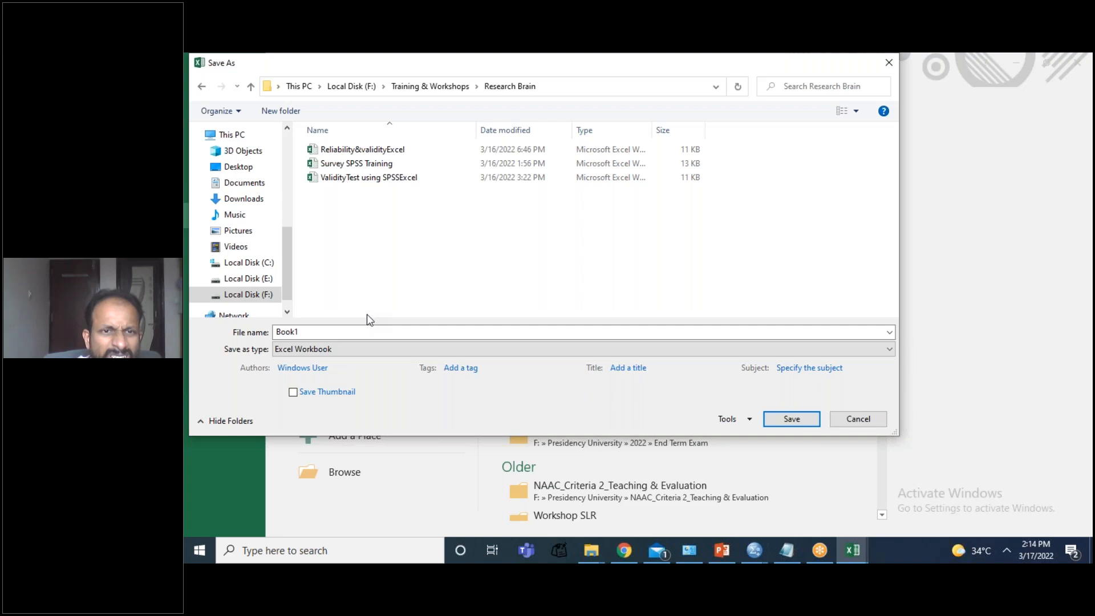
# - Name the file Nifty50Data_17March and save it as an Excel Workbook
pyautogui.click(367, 332)
pyautogui.write('Nifty50')
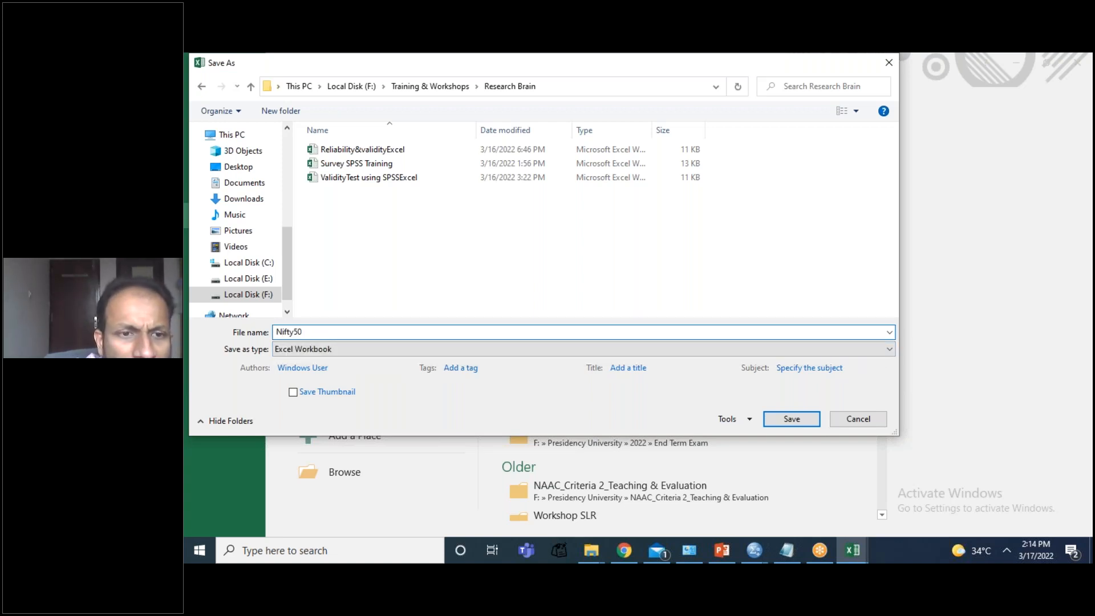
pyautogui.write('Data')
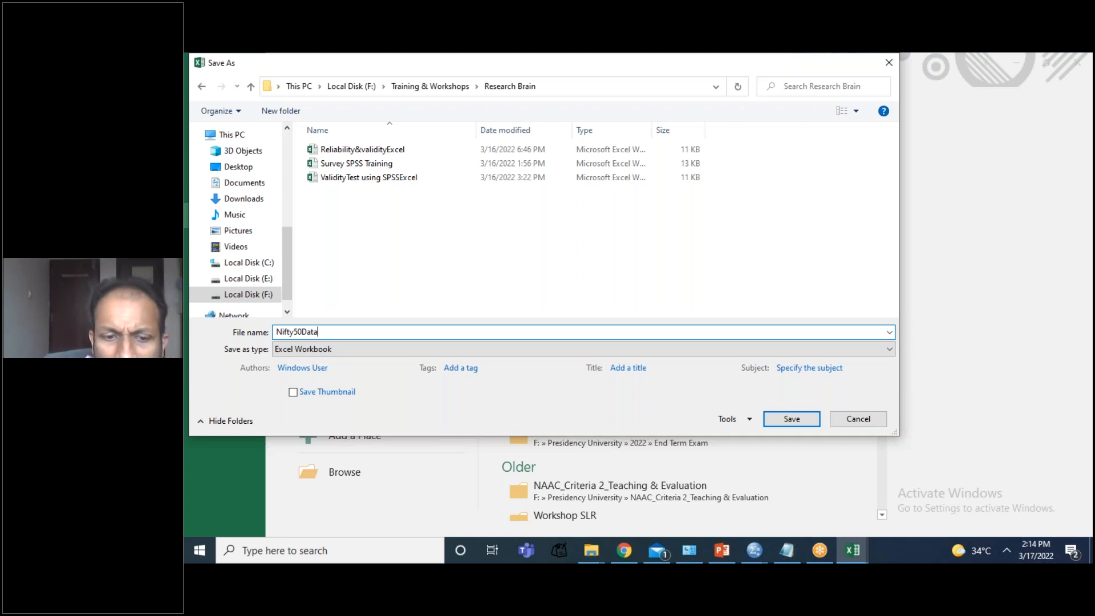
pyautogui.write('_17')
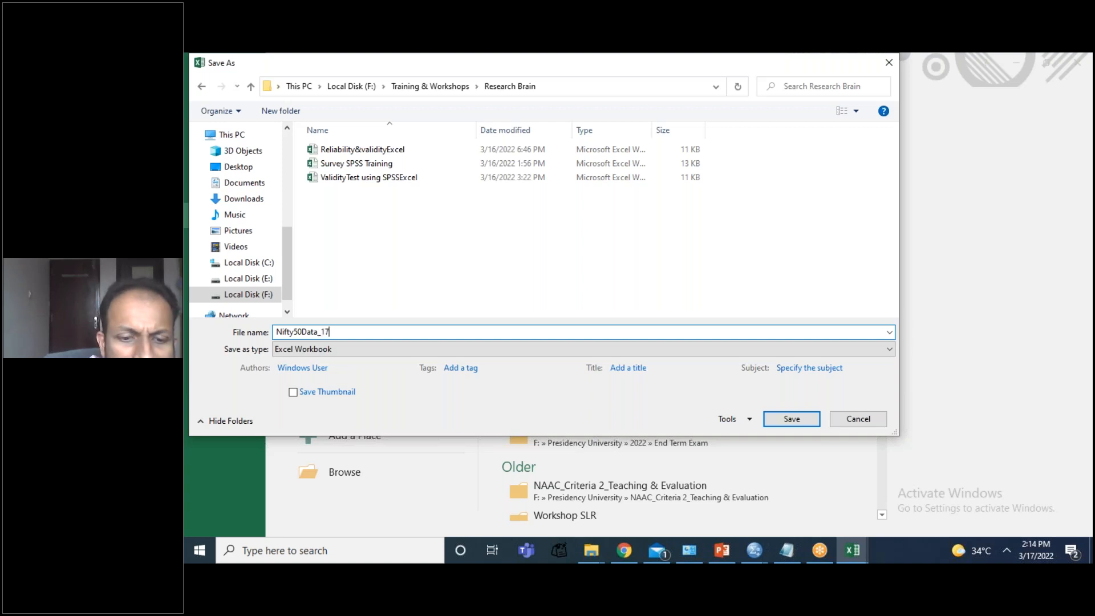
pyautogui.write('March')
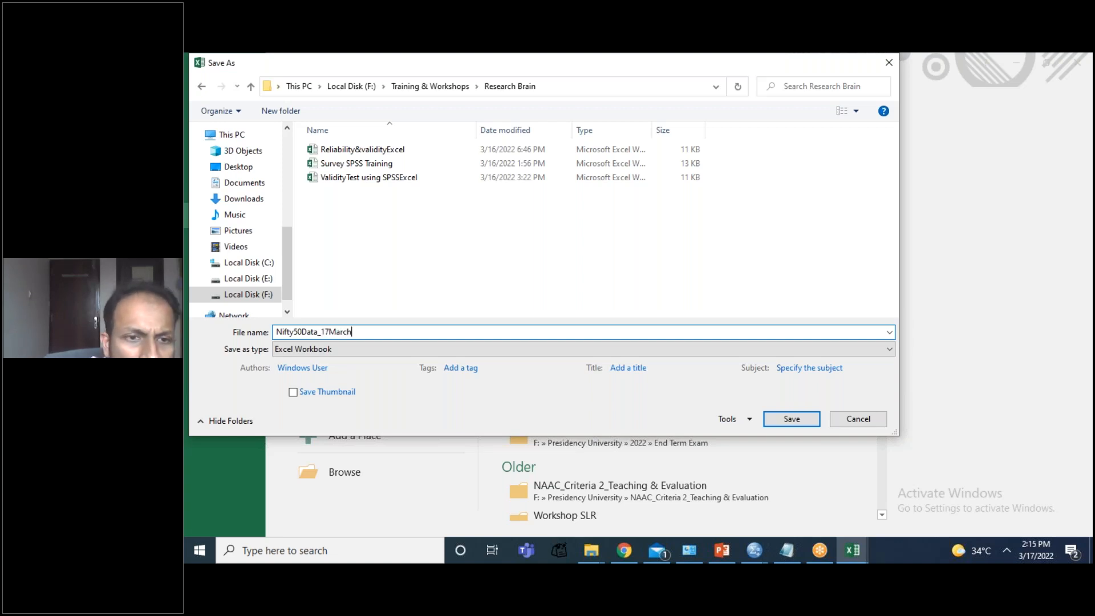
pyautogui.click(777, 415)
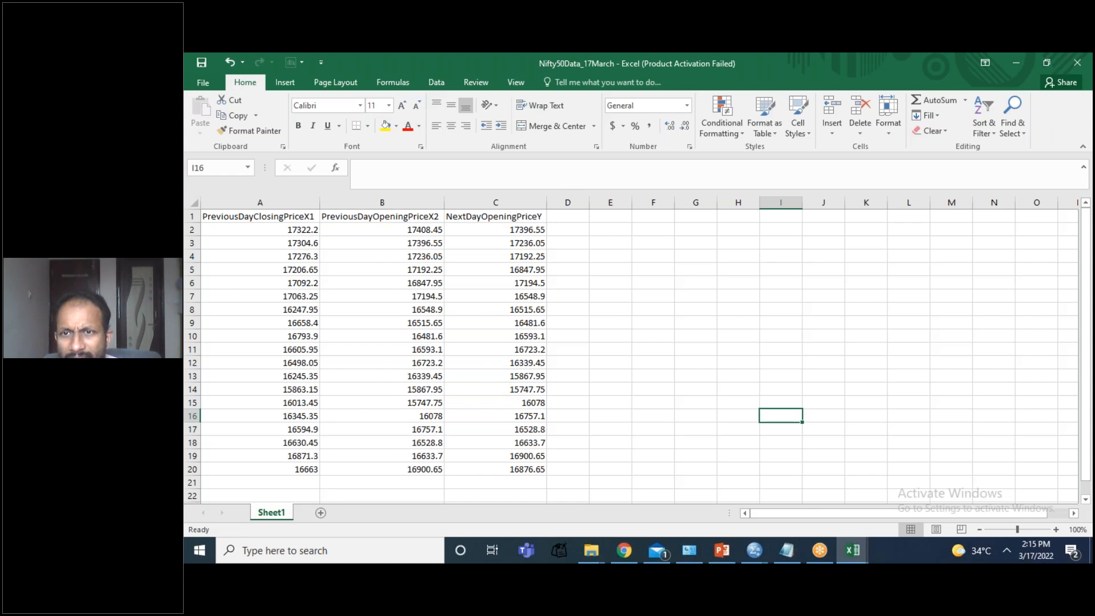
# - Make the header row (row 1) bold
pyautogui.click(1075, 252)
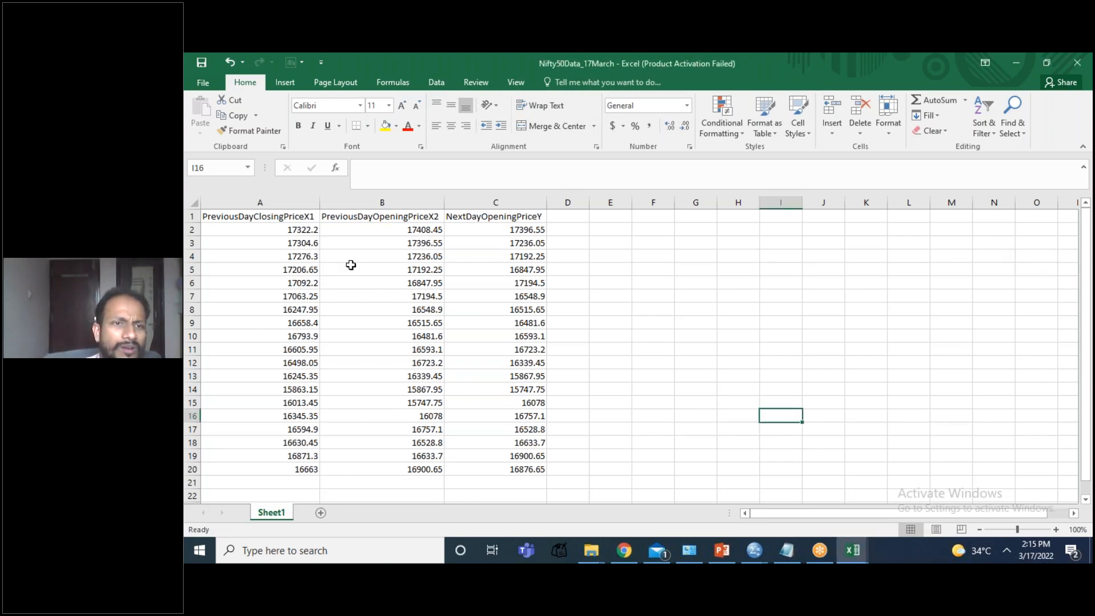
pyautogui.click(193, 218)
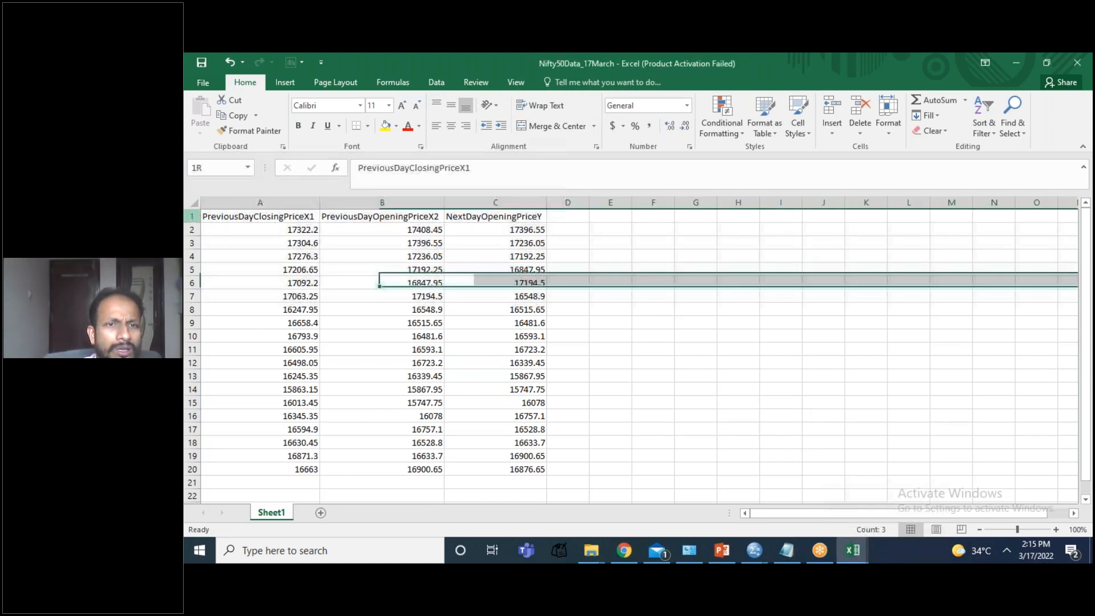
pyautogui.click(298, 126)
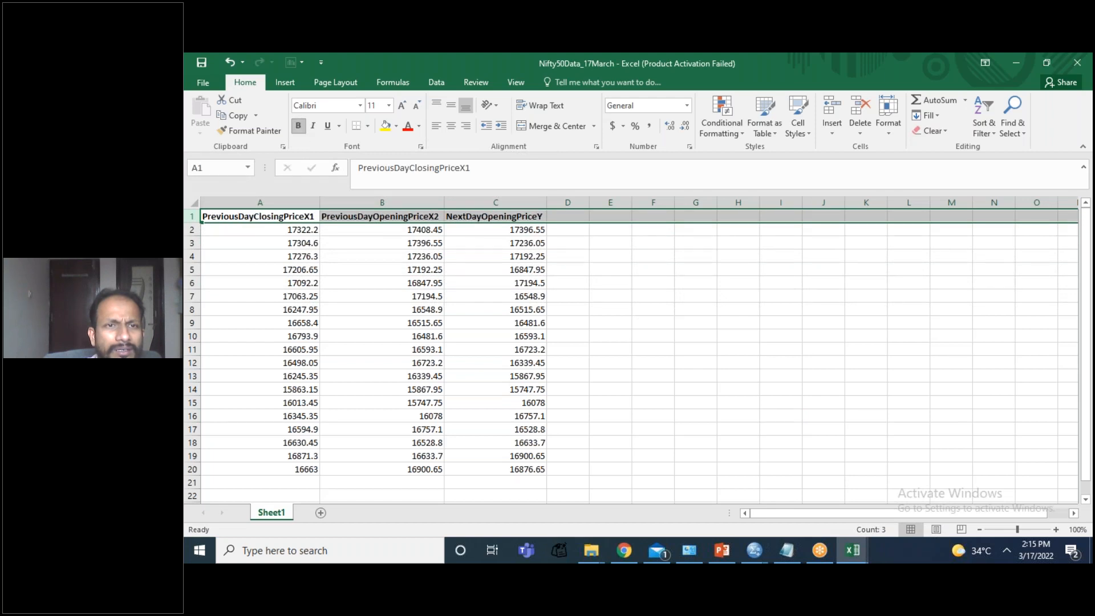
pyautogui.click(509, 388)
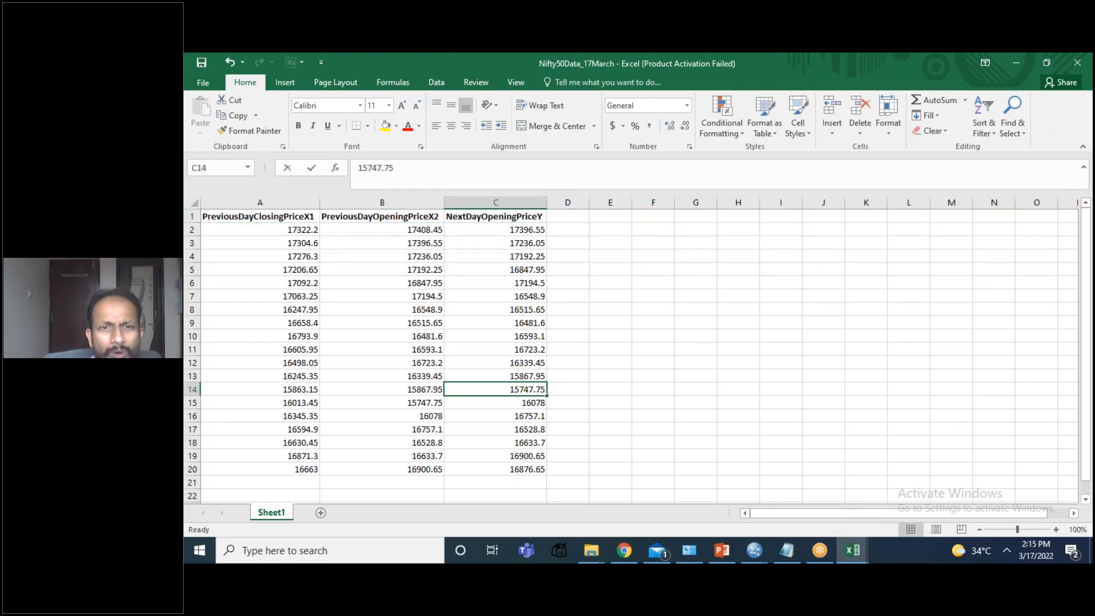
pyautogui.click(643, 415)
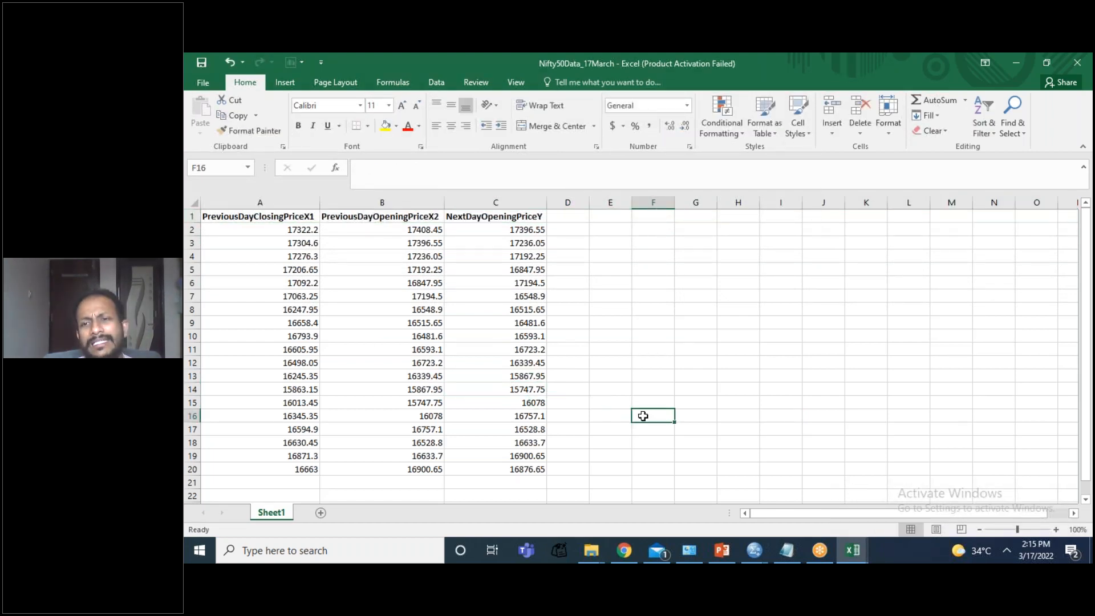
# - Switch to the SPSS Data Editor, start opening a data file and list the Excel files in the Research Brain folder
pyautogui.click(755, 550)
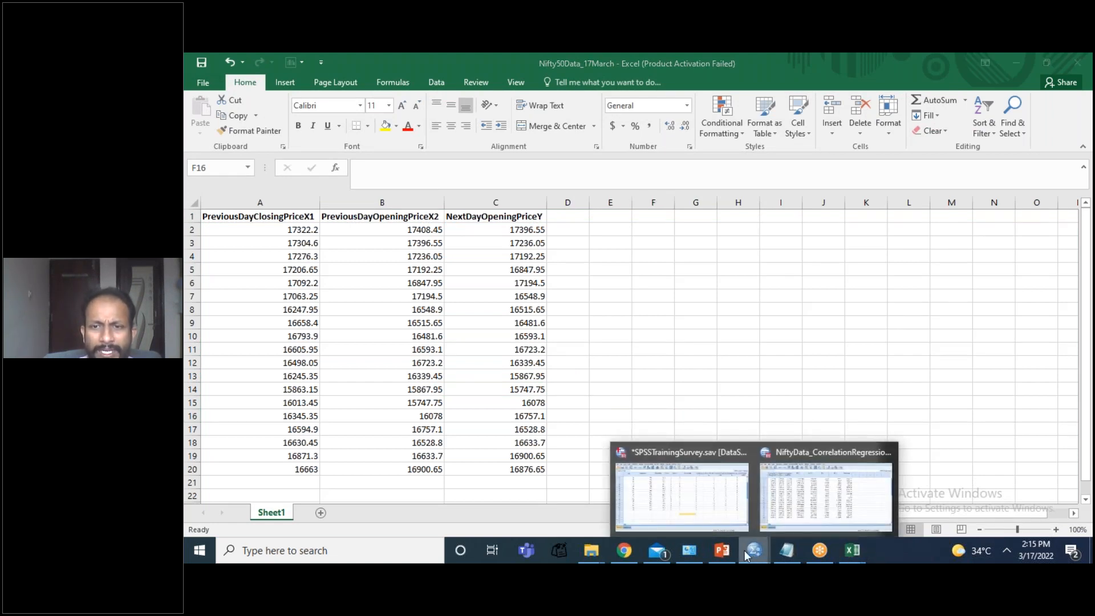
pyautogui.click(717, 520)
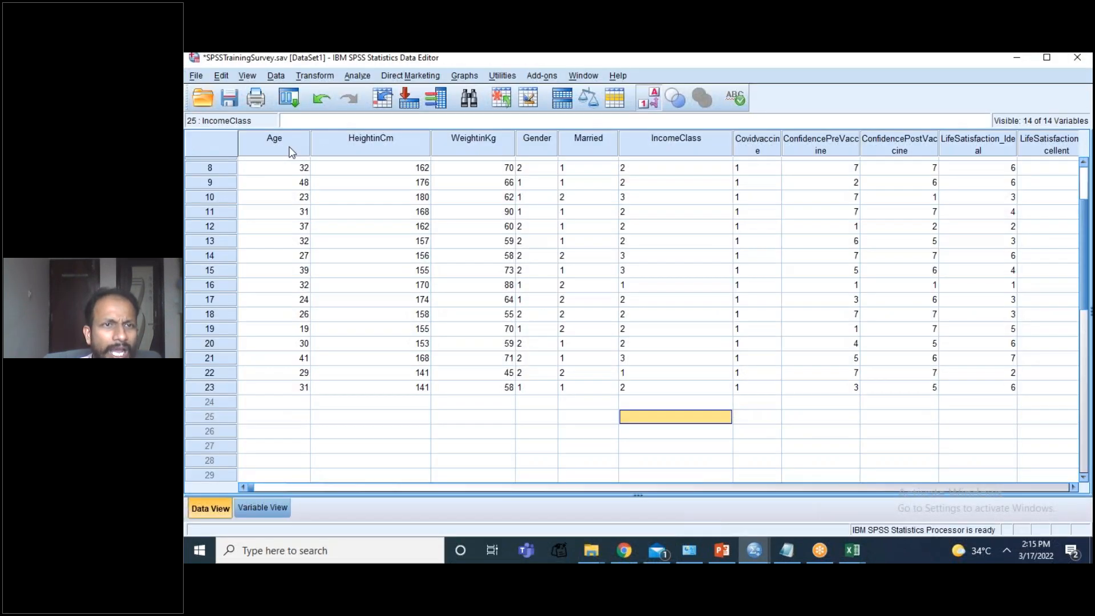
pyautogui.click(196, 75)
pyautogui.moveTo(354, 113)
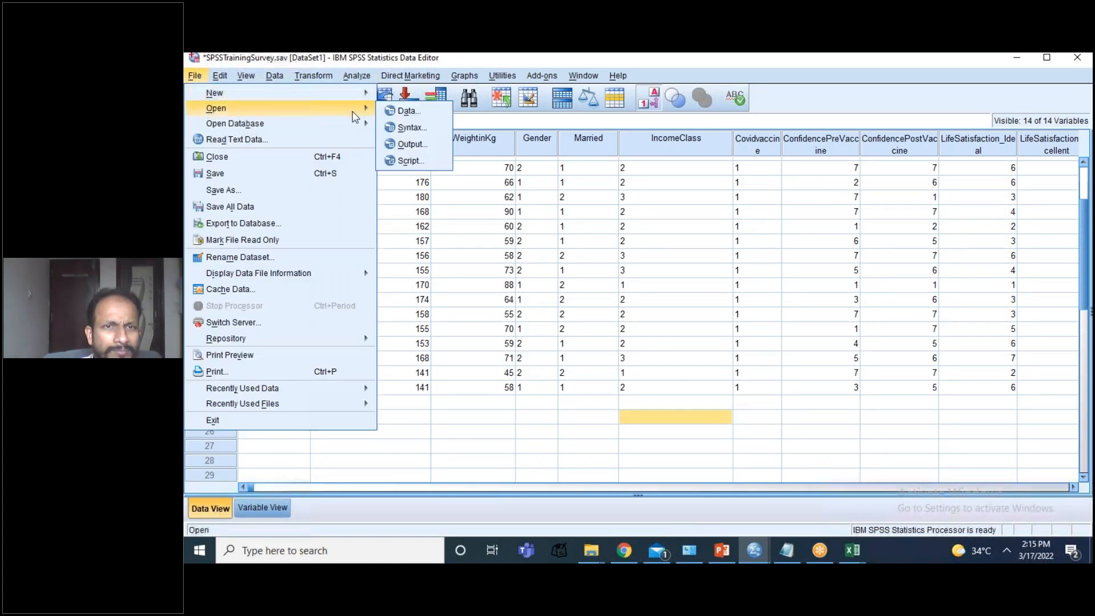
pyautogui.click(390, 115)
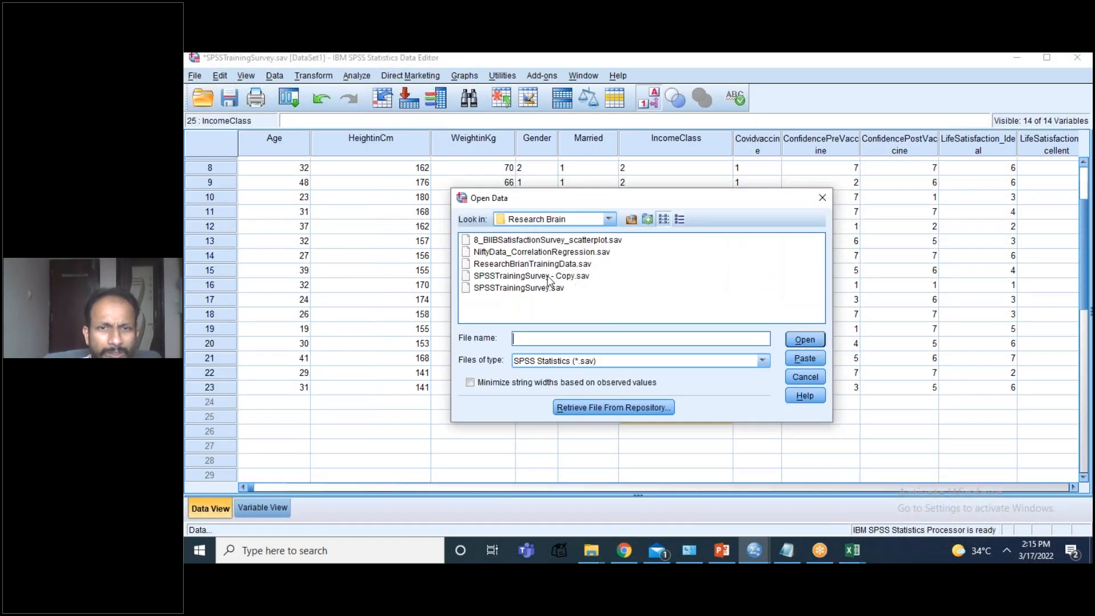
pyautogui.click(570, 364)
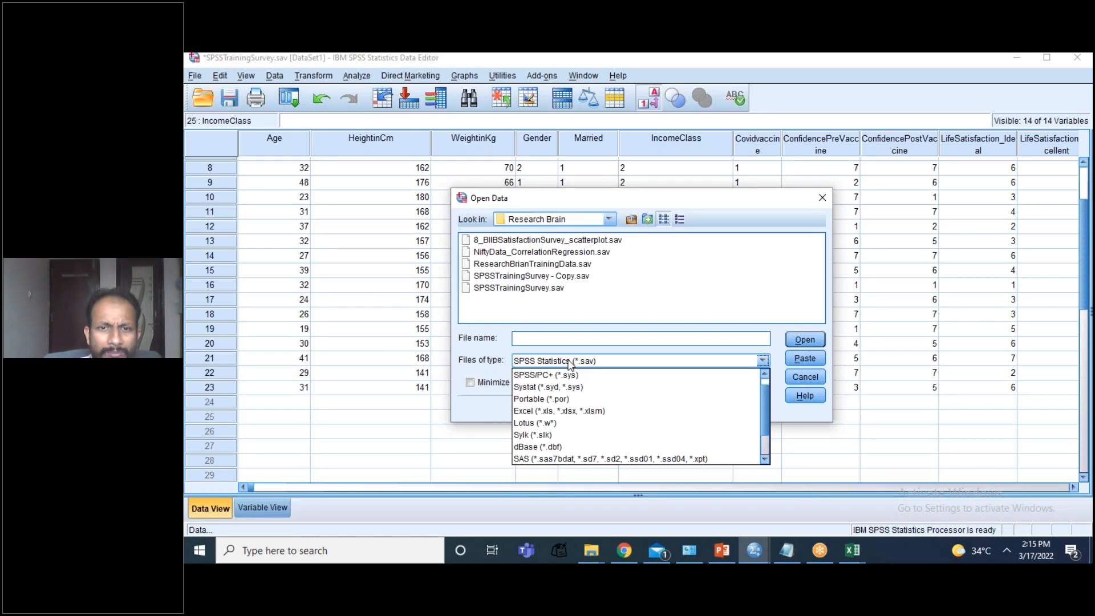
pyautogui.click(546, 412)
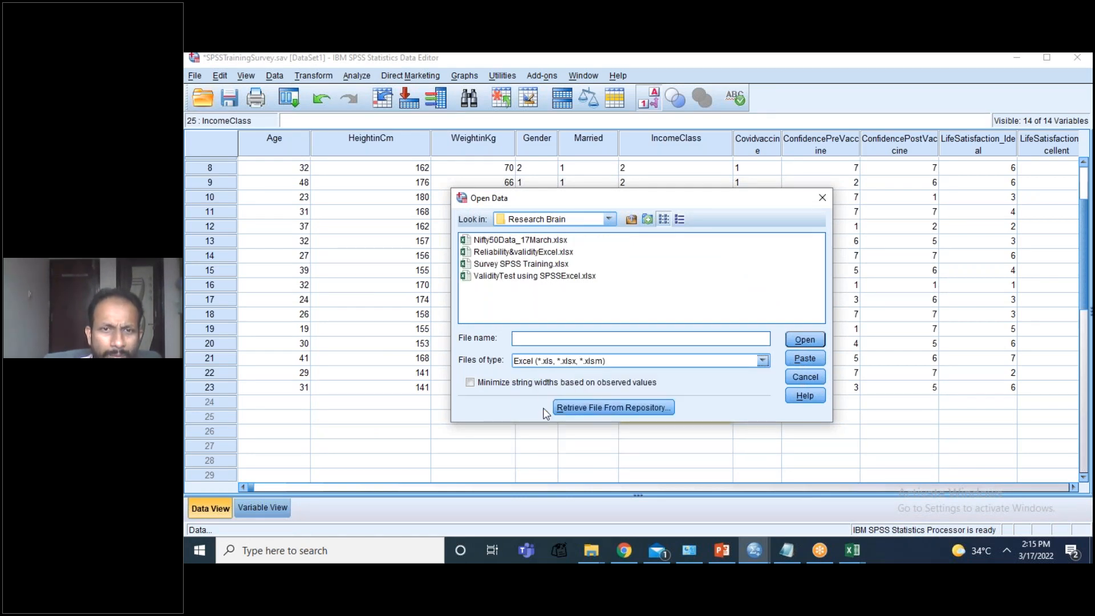
# - Import Sheet1 of Nifty50Data_17March.xlsx into SPSS, reading variable names from the first row of data
pyautogui.click(527, 241)
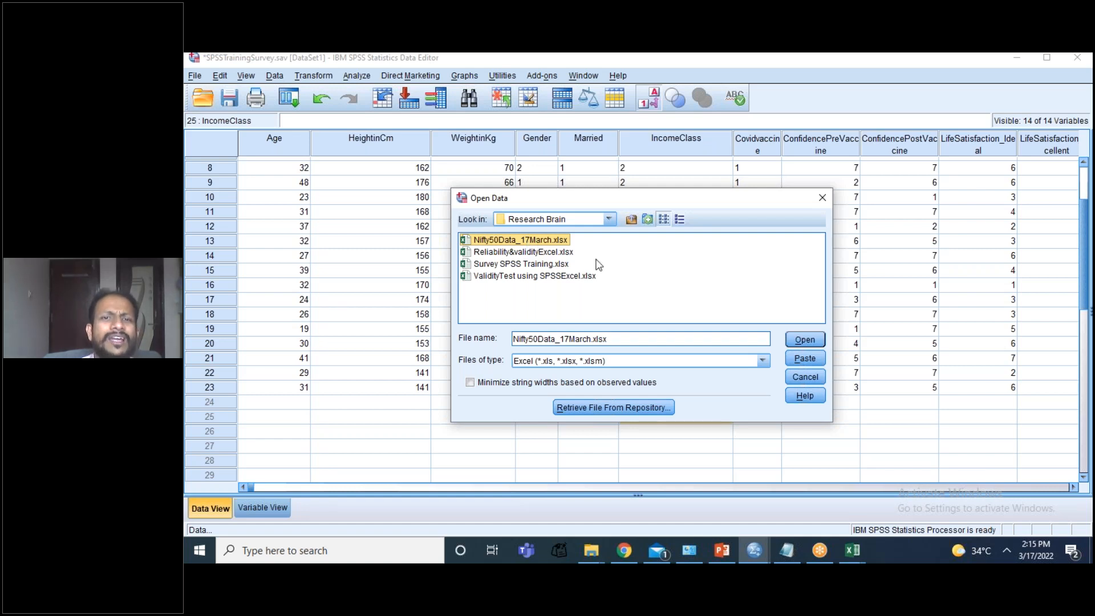
pyautogui.click(803, 340)
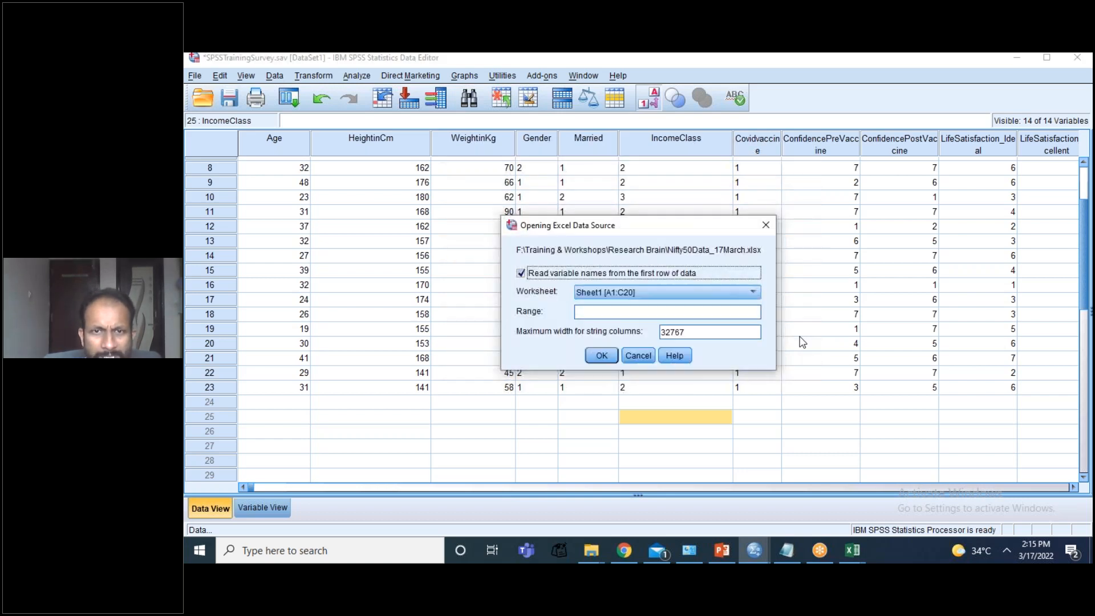
pyautogui.click(520, 272)
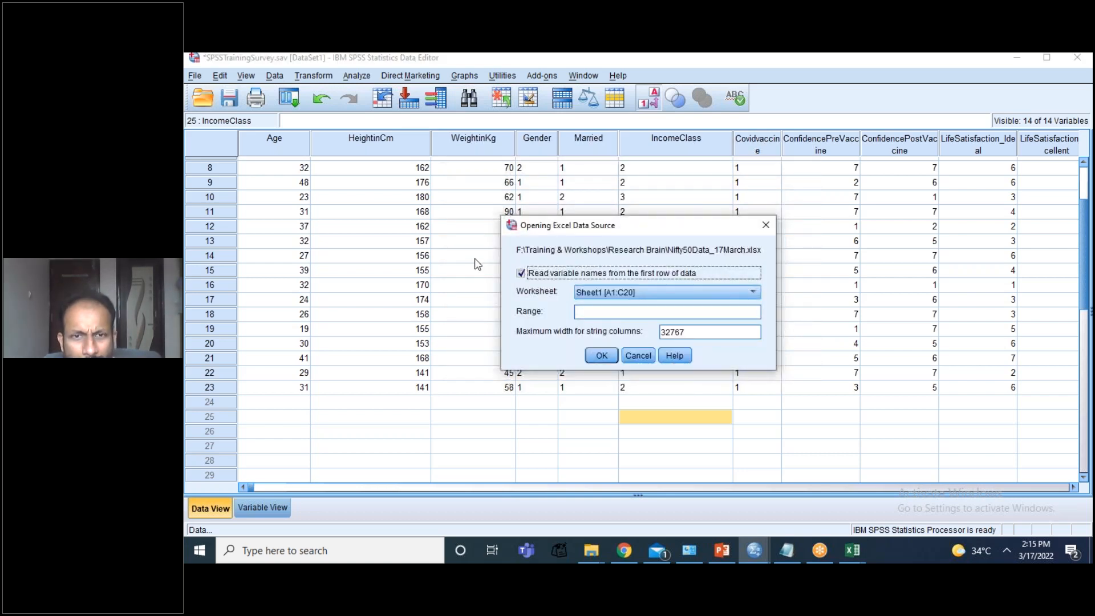
pyautogui.click(600, 356)
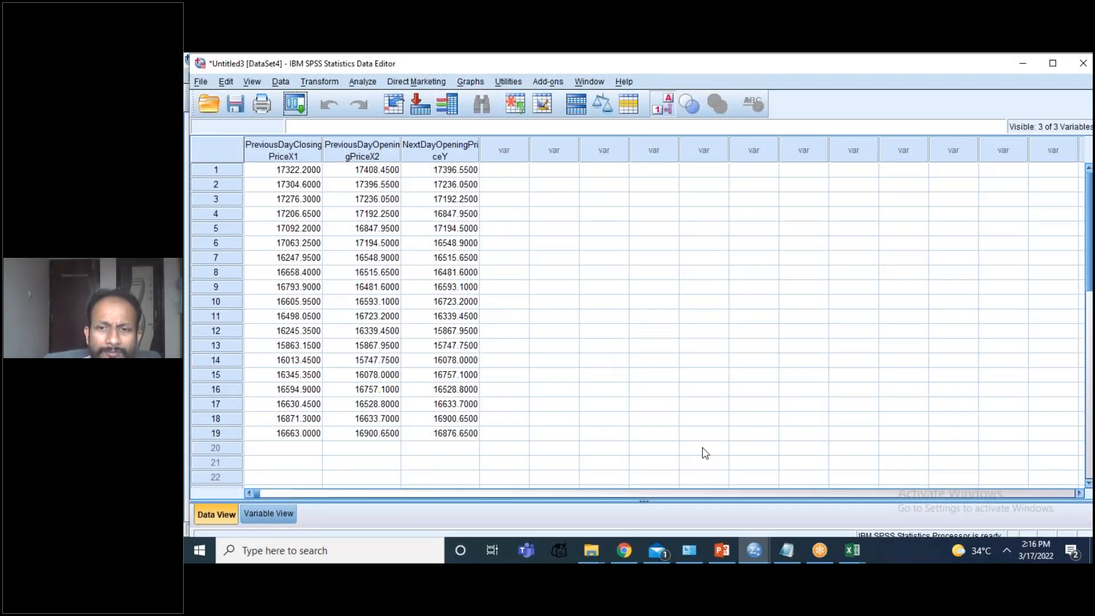
pyautogui.click(512, 204)
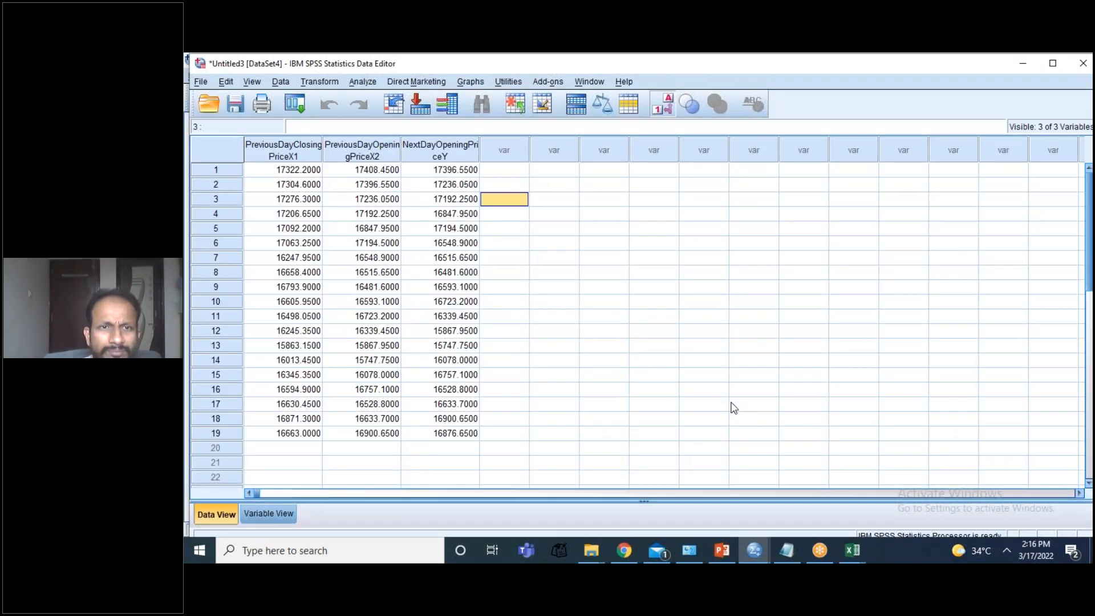
# - Close the NiftyData_CorrelationRegression dataset and return to the newly imported Untitled3 dataset
pyautogui.click(763, 543)
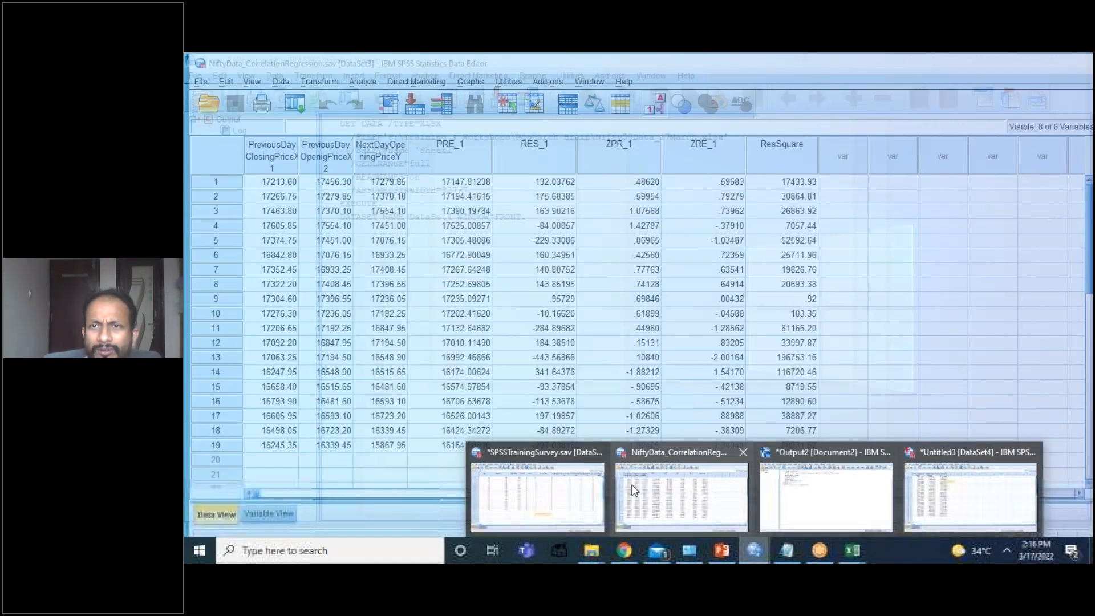
pyautogui.click(681, 496)
pyautogui.click(1080, 60)
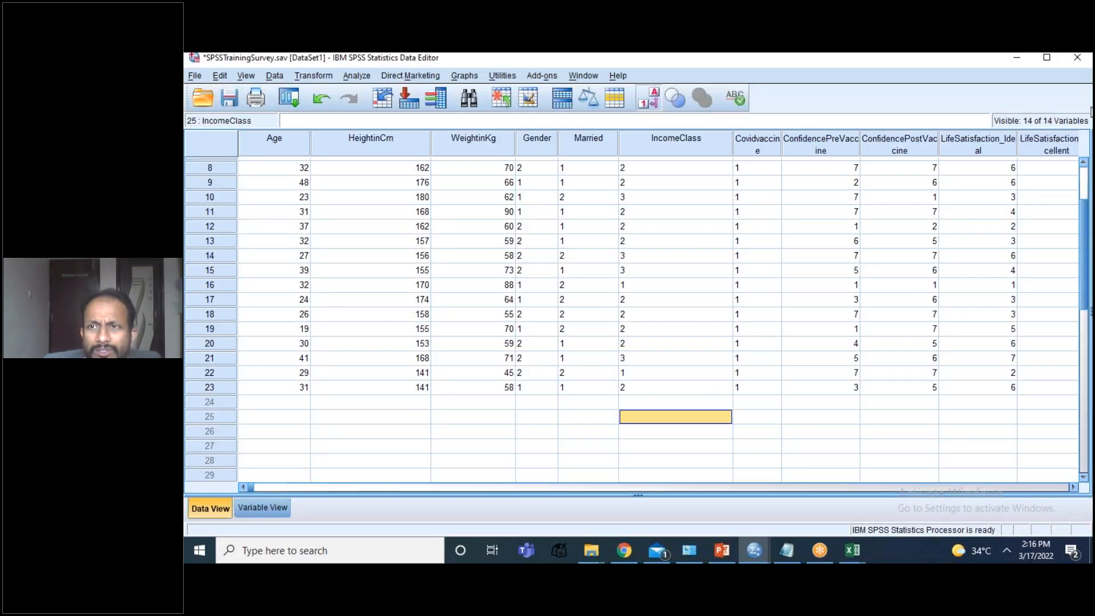
pyautogui.click(748, 551)
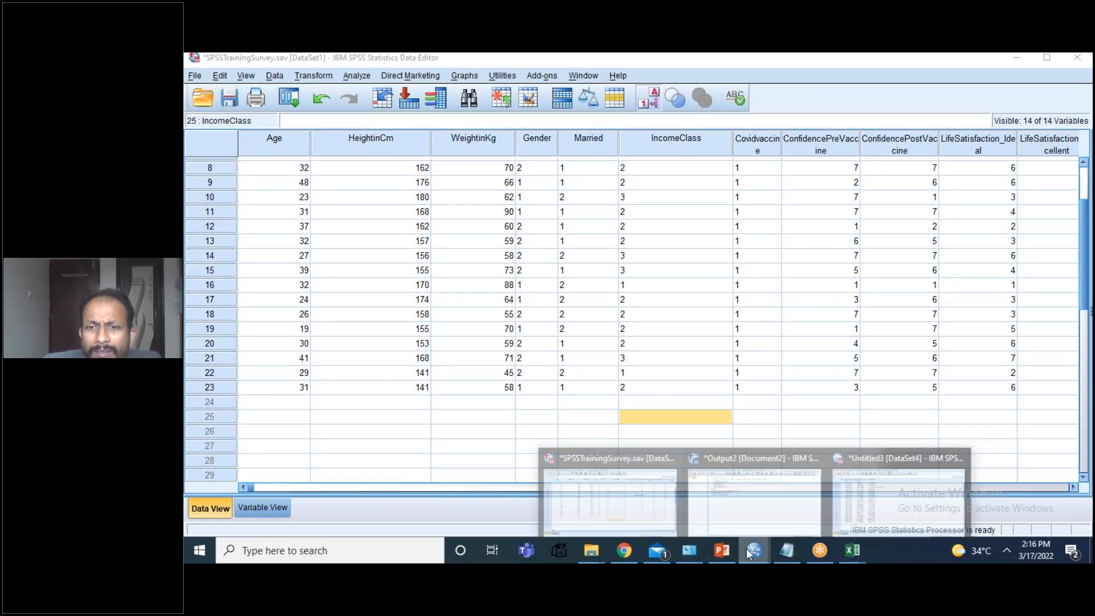
pyautogui.click(864, 479)
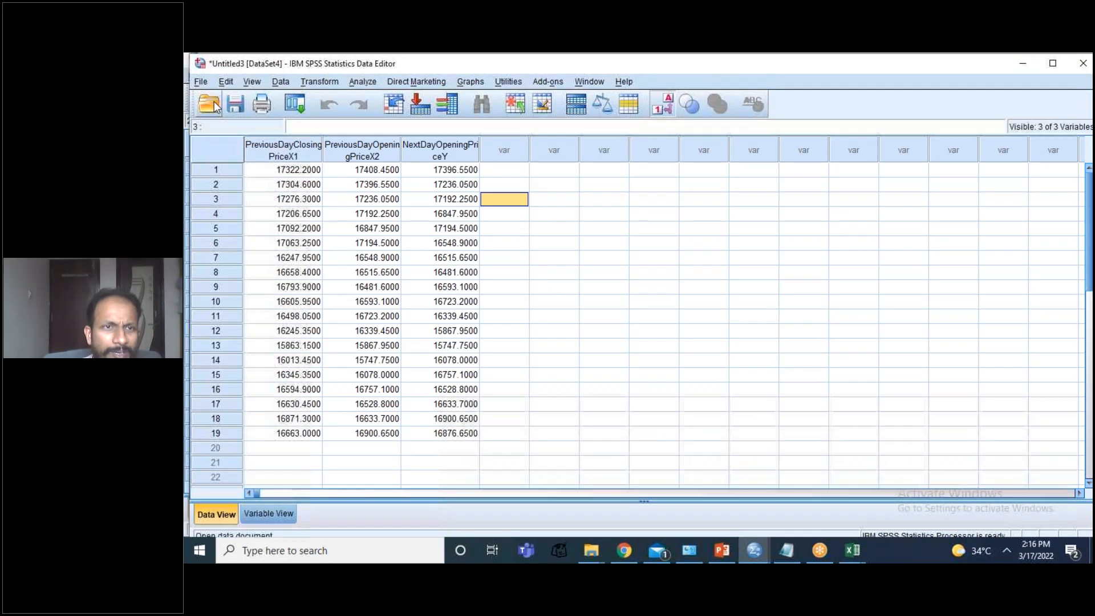
# - Save the imported dataset in the Research Brain folder as an SPSS Statistics file named Nifty50Data_17March_Regression
pyautogui.click(243, 107)
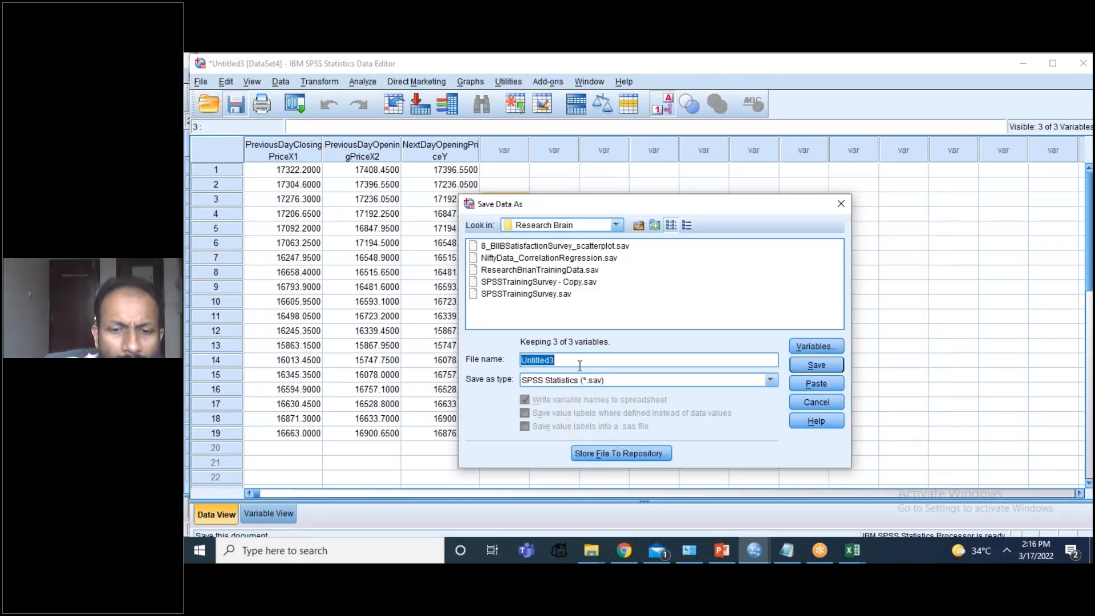
pyautogui.write('Nifty')
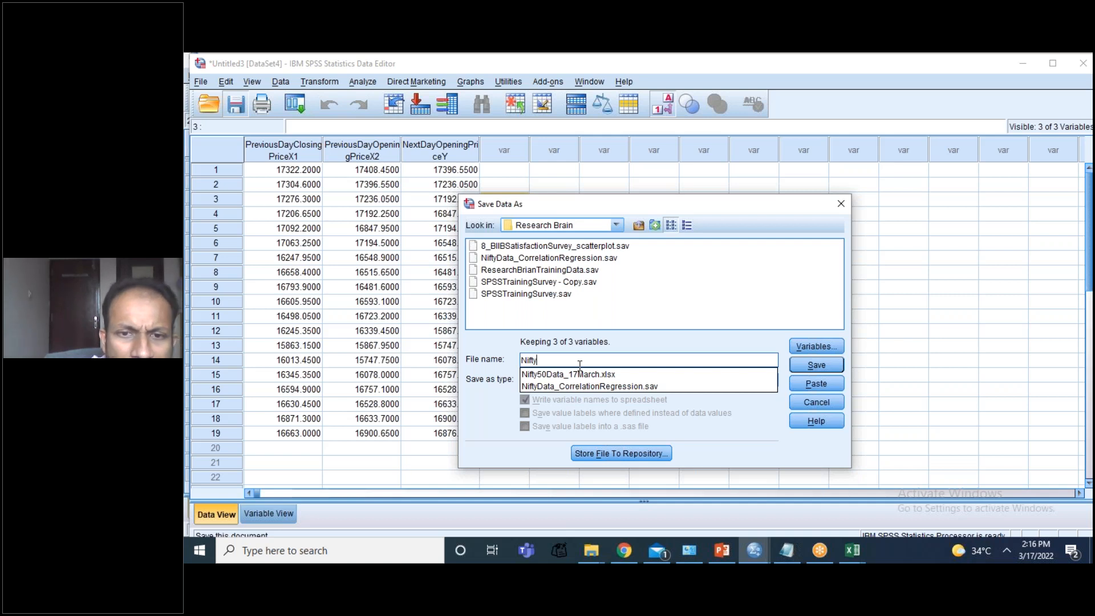
pyautogui.click(578, 375)
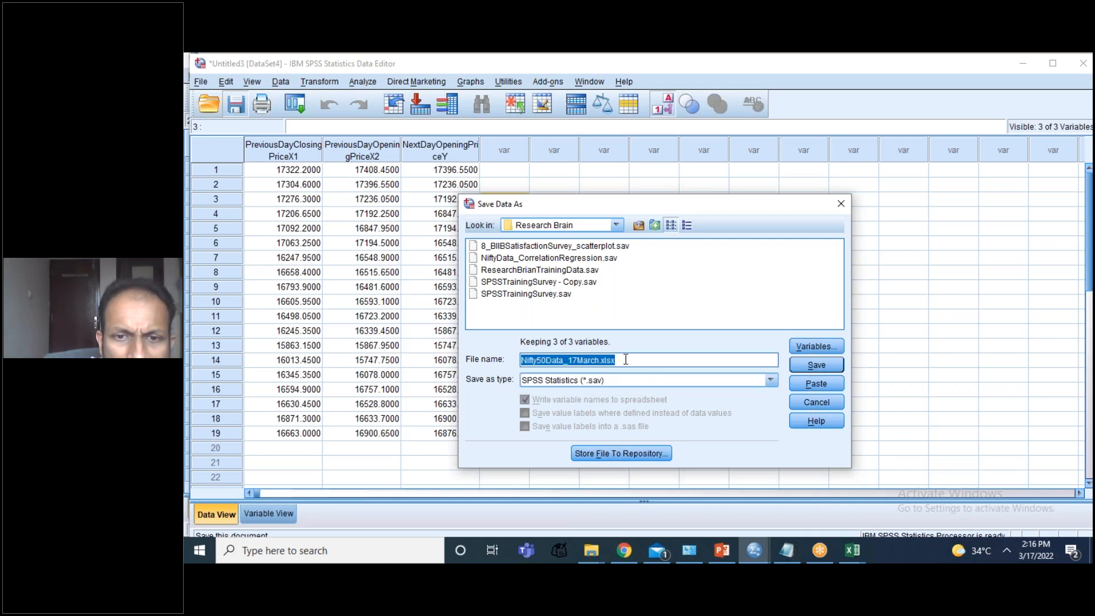
pyautogui.click(626, 359)
pyautogui.press('BackSpace')
pyautogui.press('BackSpace')
pyautogui.press('BackSpace')
pyautogui.press('BackSpace')
pyautogui.press('BackSpace')
pyautogui.press('BackSpace')
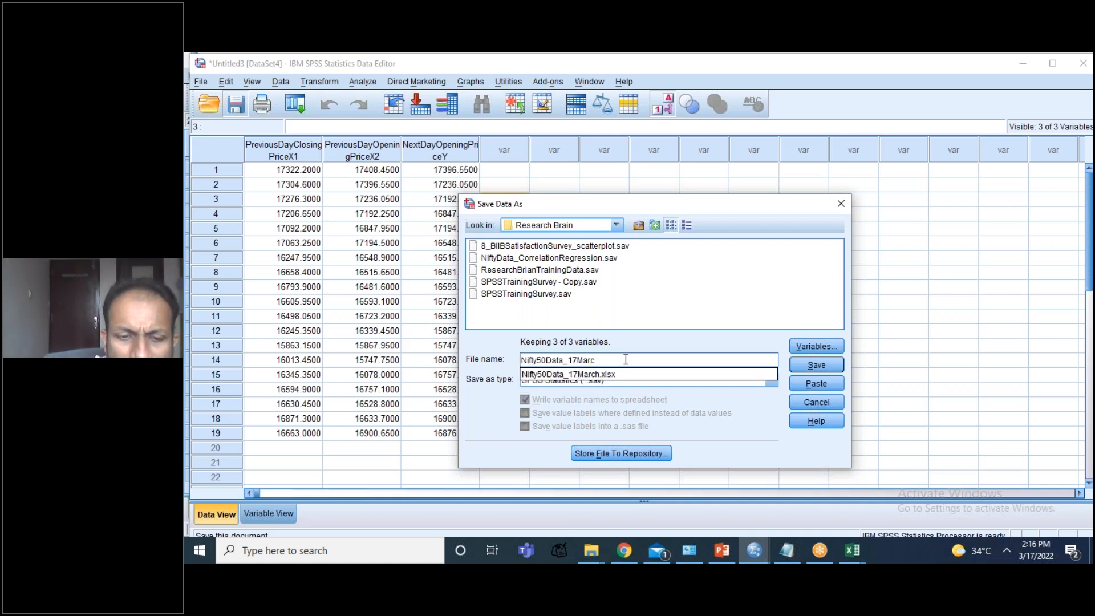
pyautogui.write('h_')
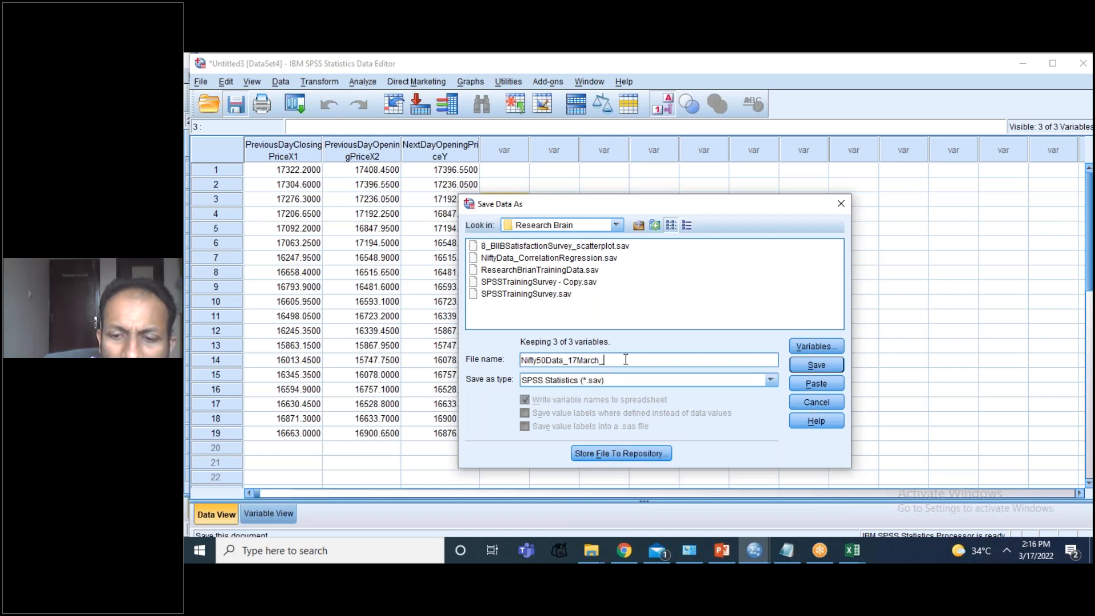
pyautogui.write('REgression')
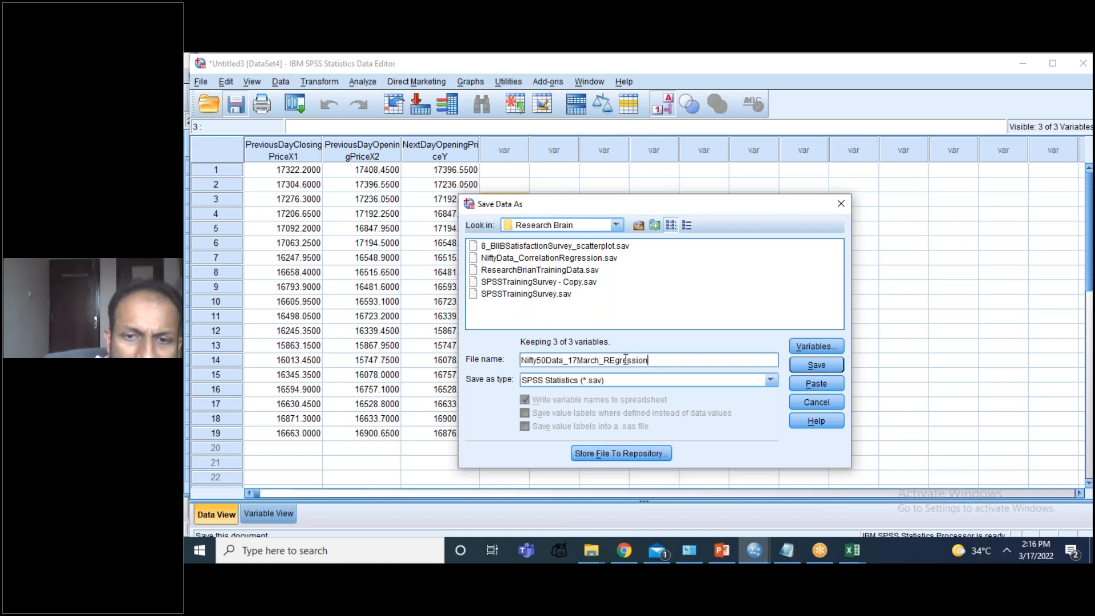
pyautogui.click(616, 360)
pyautogui.press('BackSpace')
pyautogui.write('e')
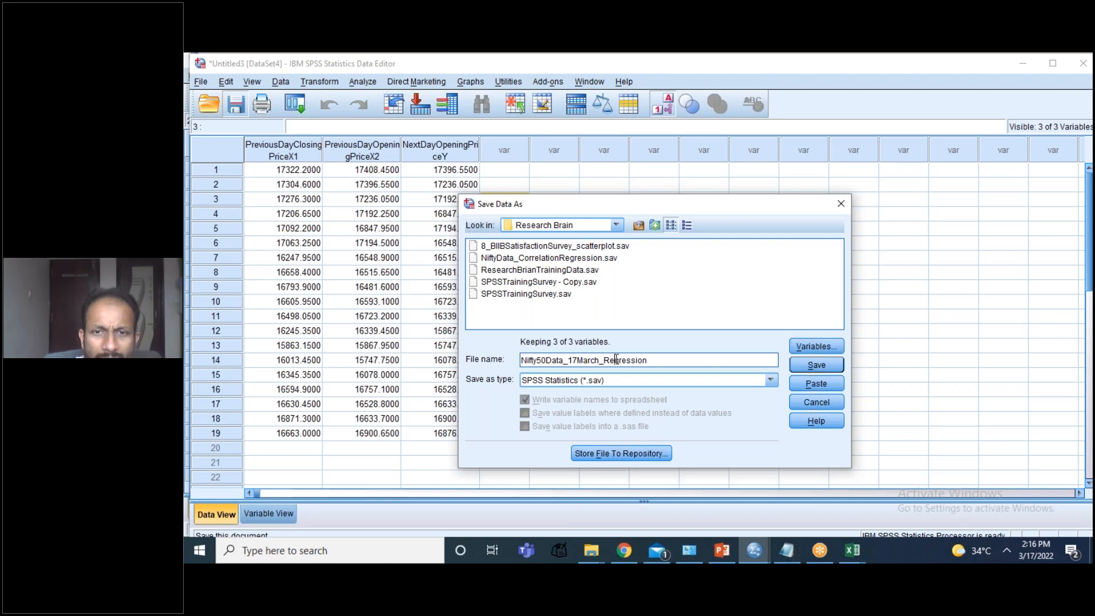
pyautogui.click(804, 364)
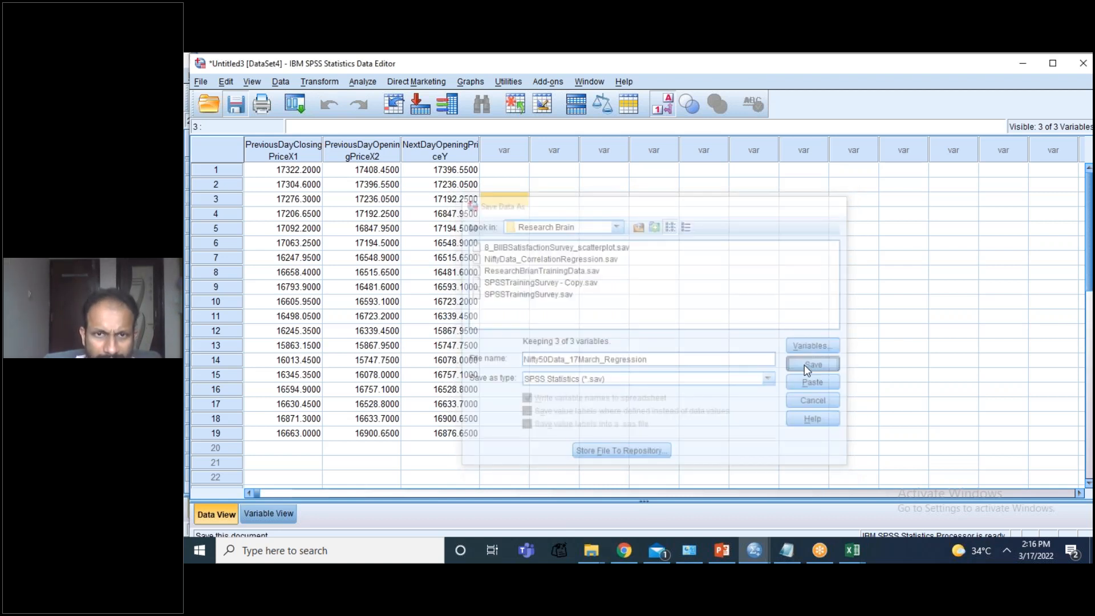
# - Widen the NextDayOpeningPriceY column so its name fits on one line
pyautogui.click(608, 330)
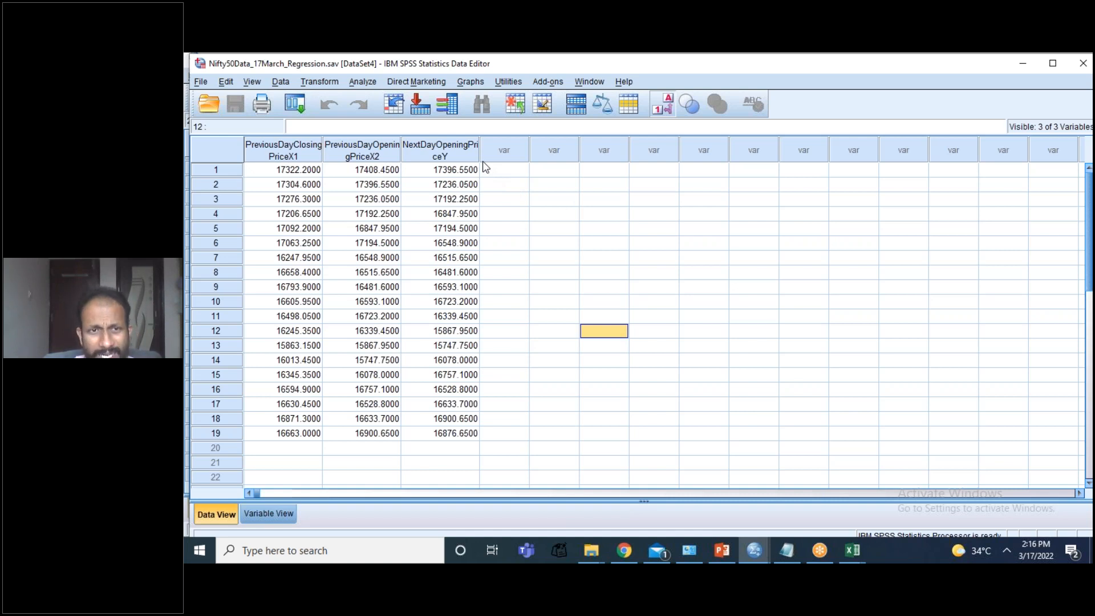
pyautogui.moveTo(480, 153); pyautogui.dragTo(508, 166)
pyautogui.moveTo(401, 151)
pyautogui.mouseDown()
pyautogui.moveTo(433, 166)
pyautogui.moveTo(401, 158)
pyautogui.mouseUp()
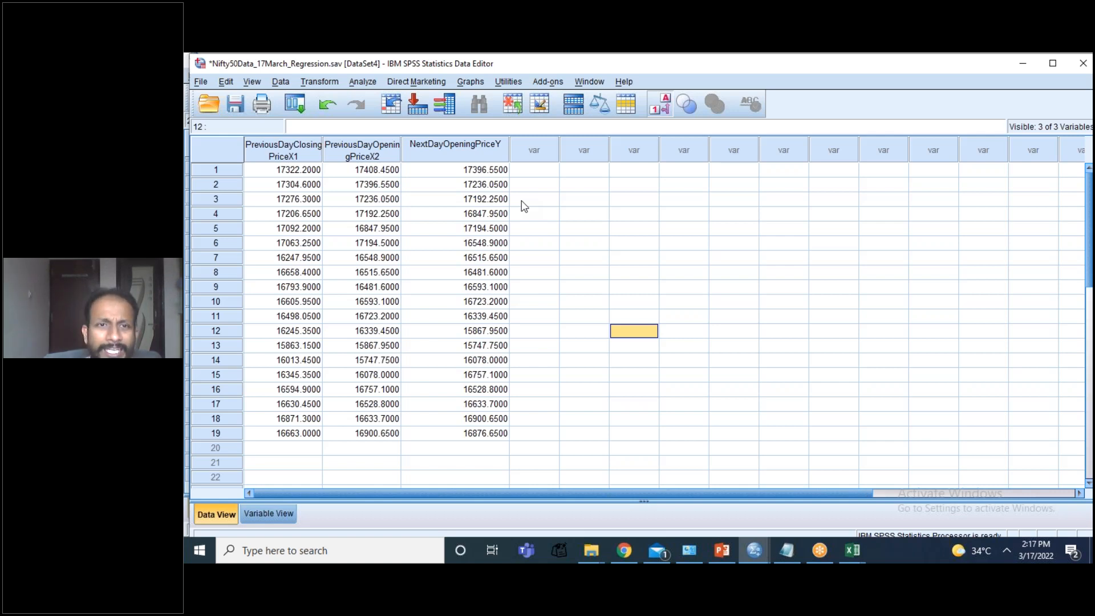
# - Review the Linear Regression equation on slide 6 of the PowerPoint presentation and return to the Nifty50 dataset in SPSS
pyautogui.click(718, 560)
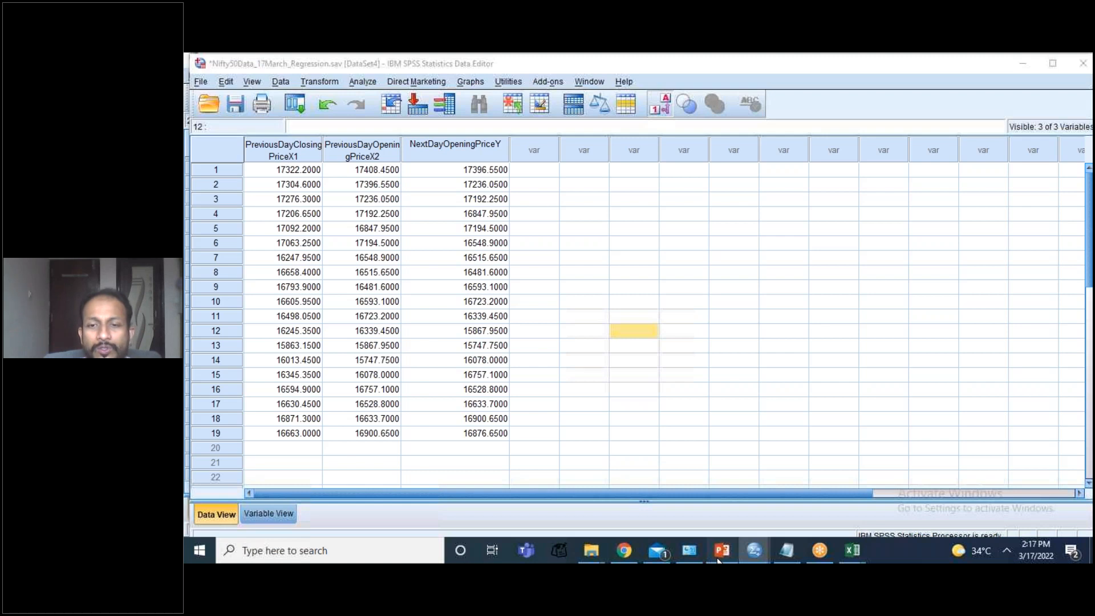
pyautogui.click(218, 386)
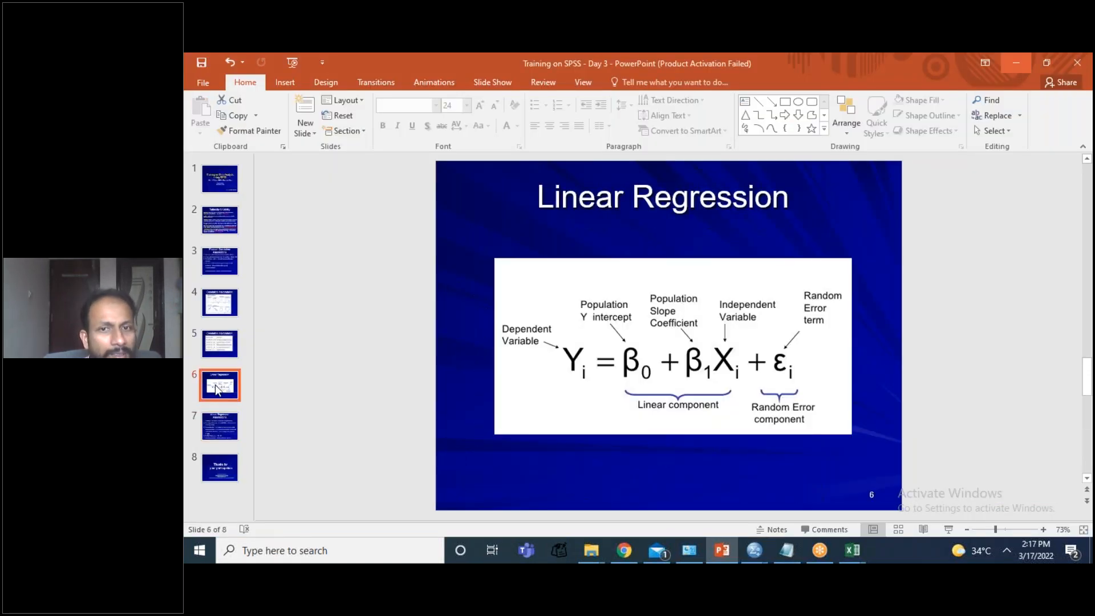
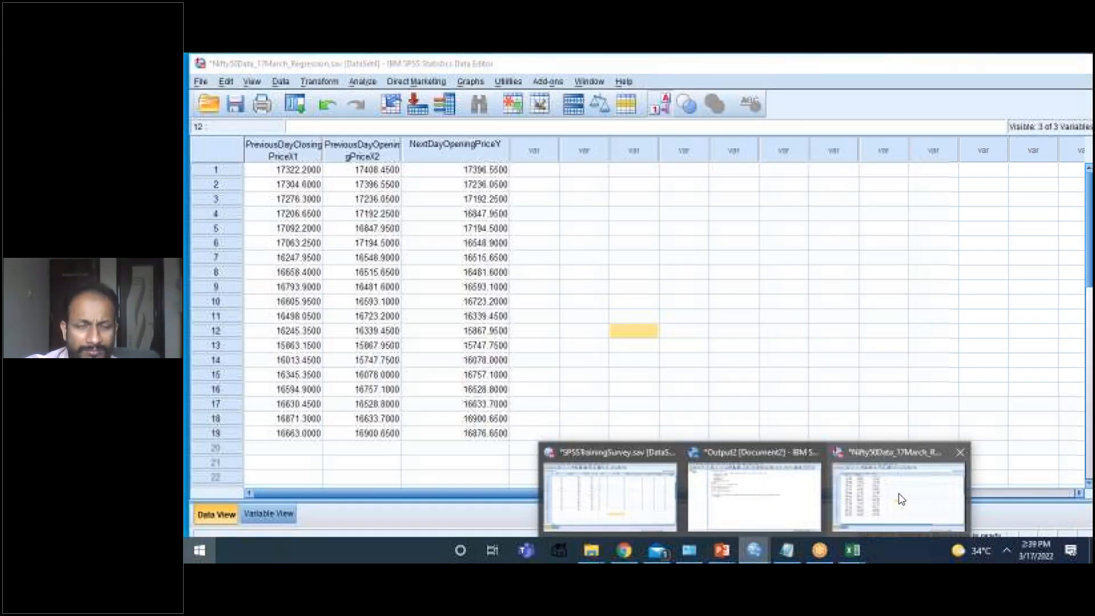
pyautogui.click(901, 499)
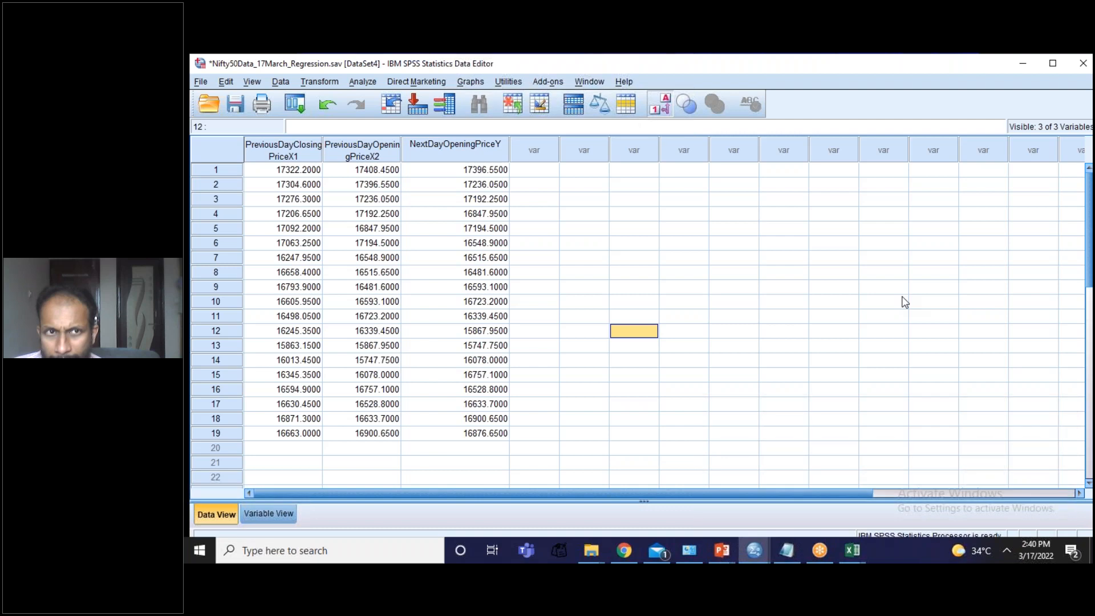
# - Switch to Gmail, start a new message and attach Nifty50Data_17March_Regression.sav from the Research Brain folder
pyautogui.click(621, 562)
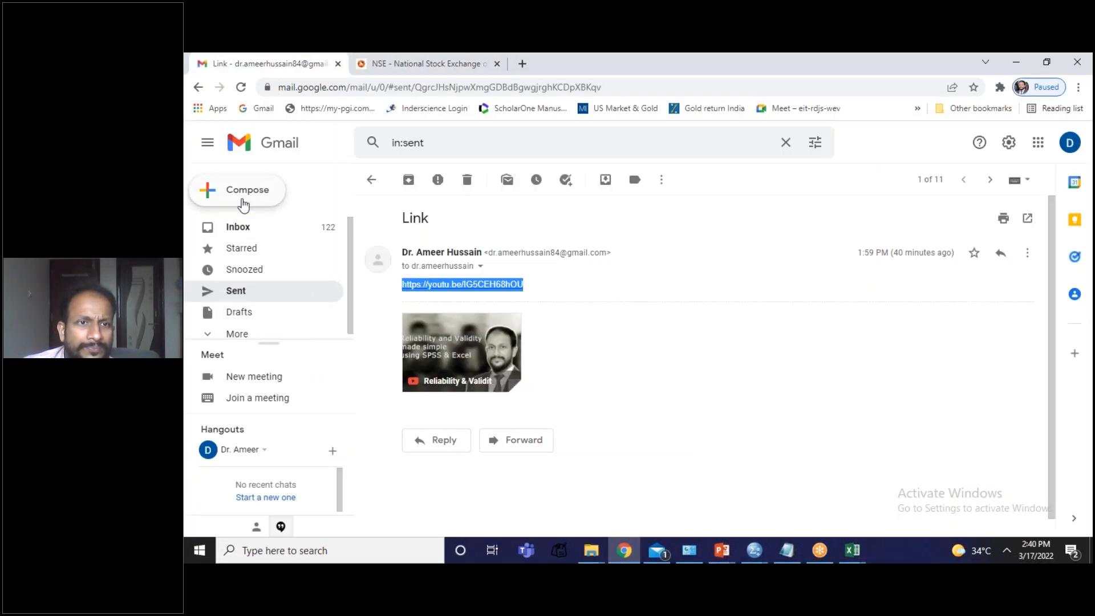
pyautogui.click(242, 189)
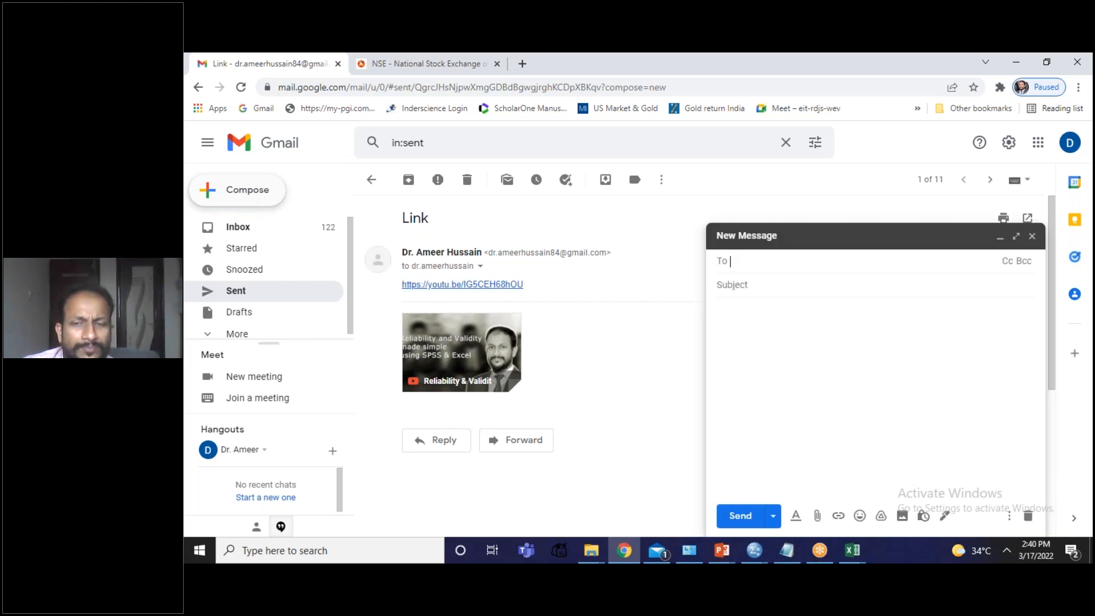
pyautogui.click(816, 522)
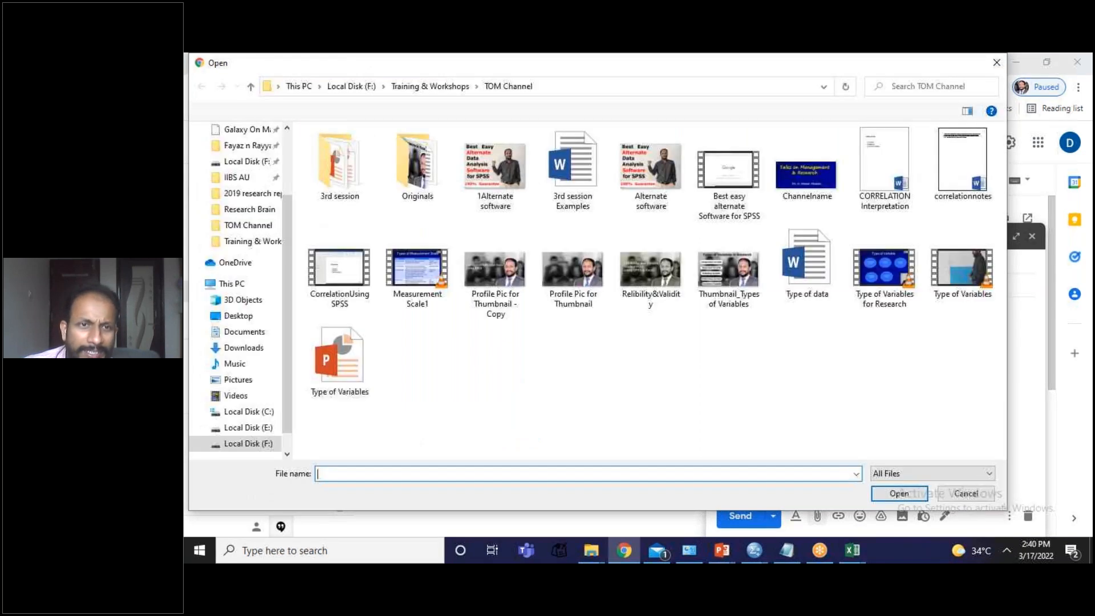
pyautogui.click(410, 87)
pyautogui.click(351, 191)
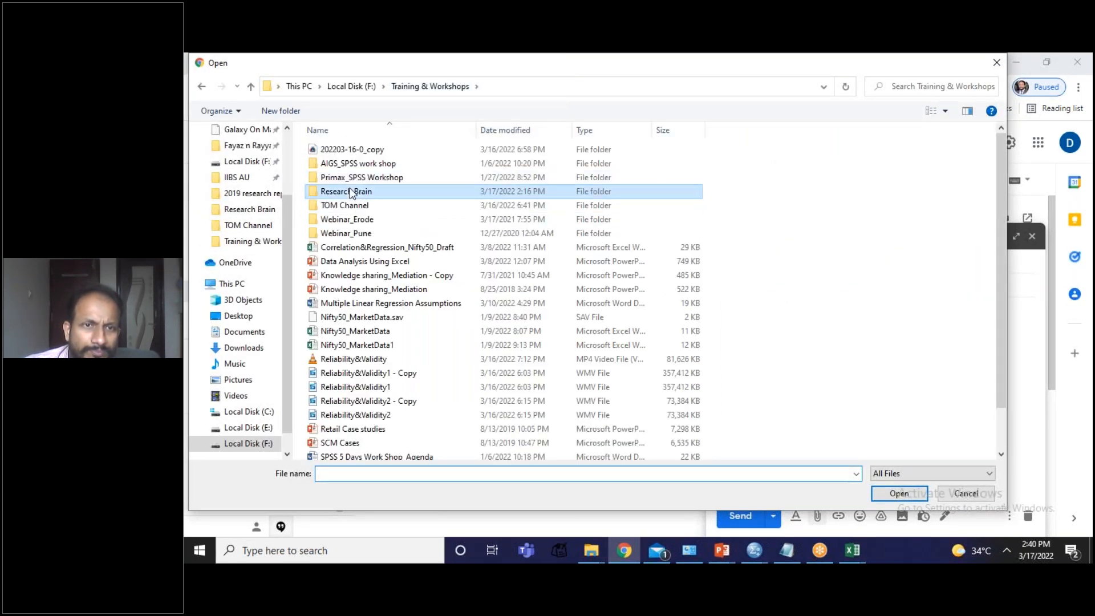
pyautogui.doubleClick(351, 192)
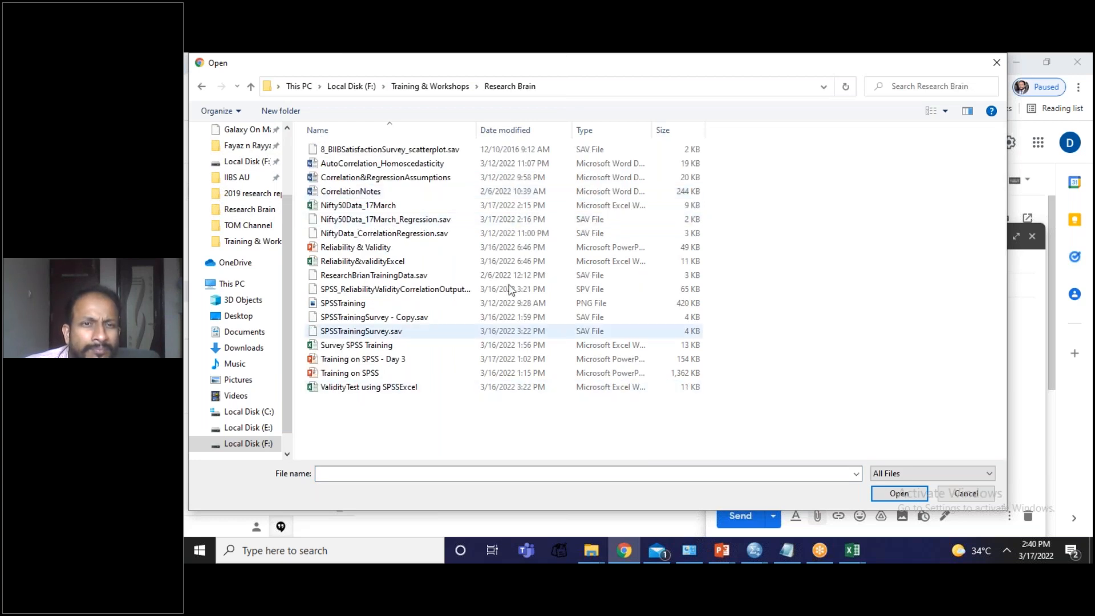
pyautogui.click(473, 220)
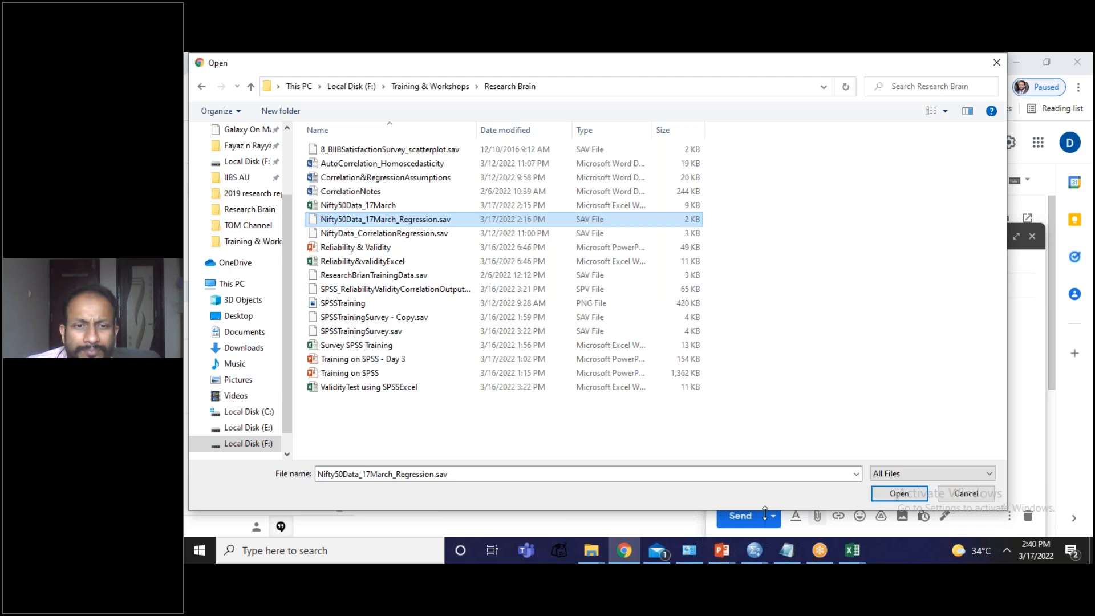
pyautogui.click(879, 494)
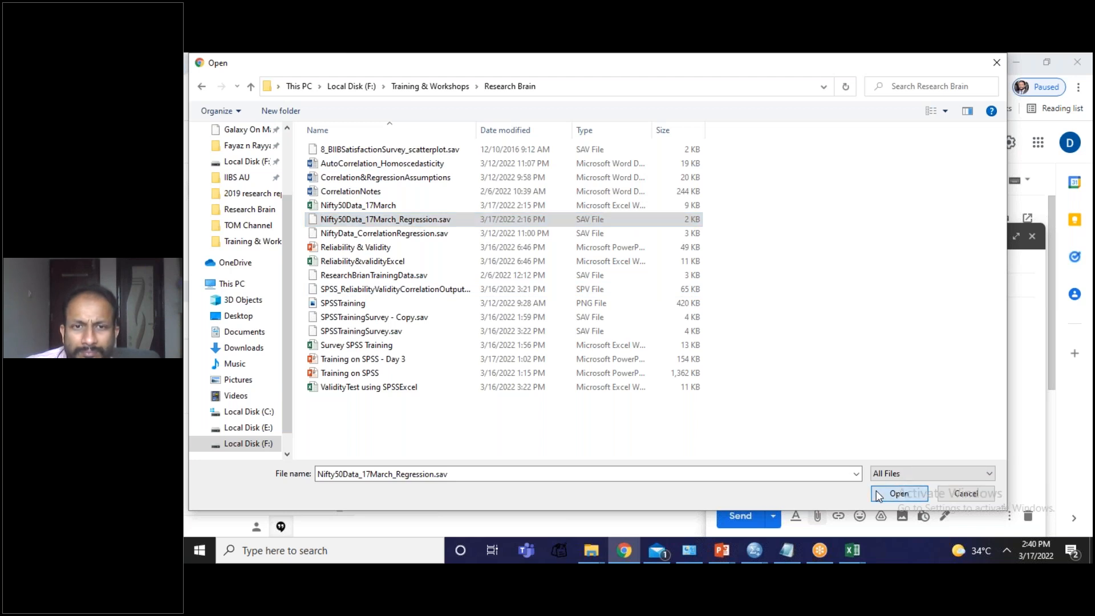
# - Enter the recipient's e-mail address and the subject "Nifty Data", and send the message with its attachment
pyautogui.click(728, 261)
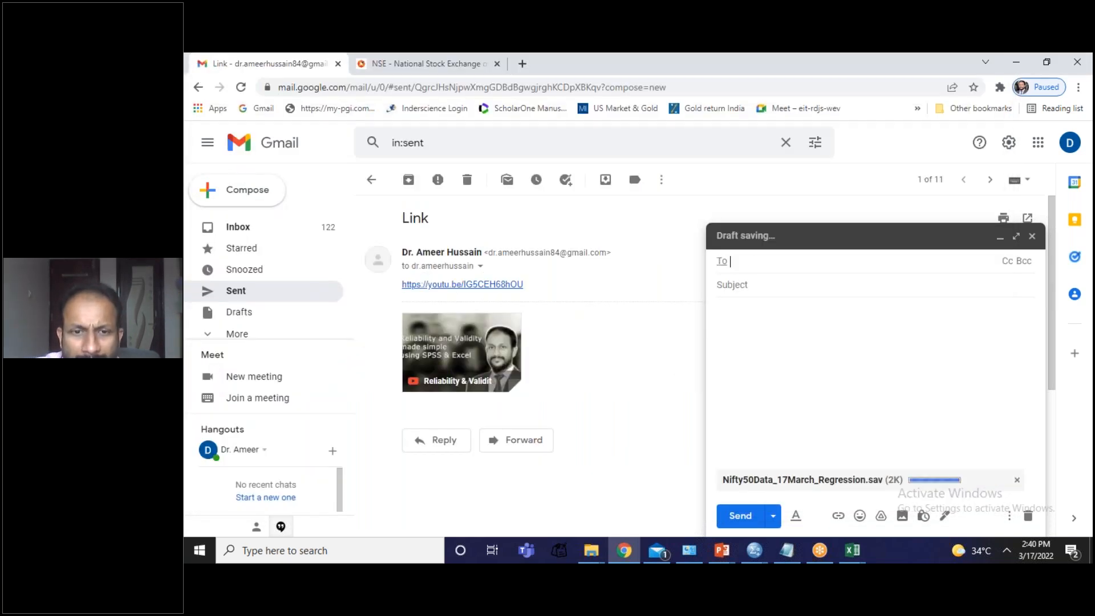
pyautogui.write('dr')
pyautogui.click(773, 290)
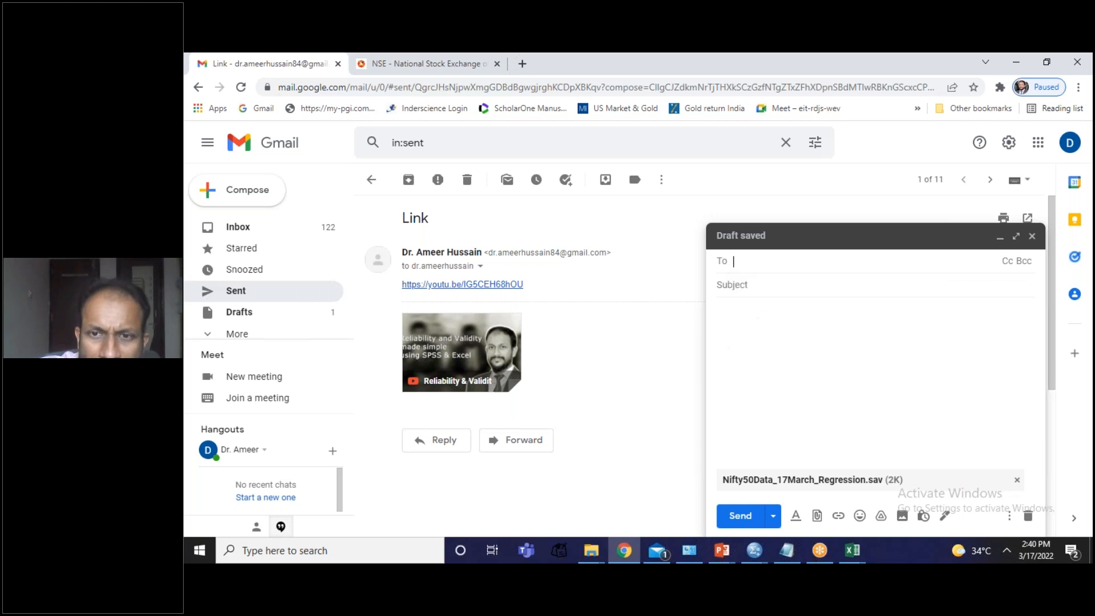
pyautogui.write('Nifty')
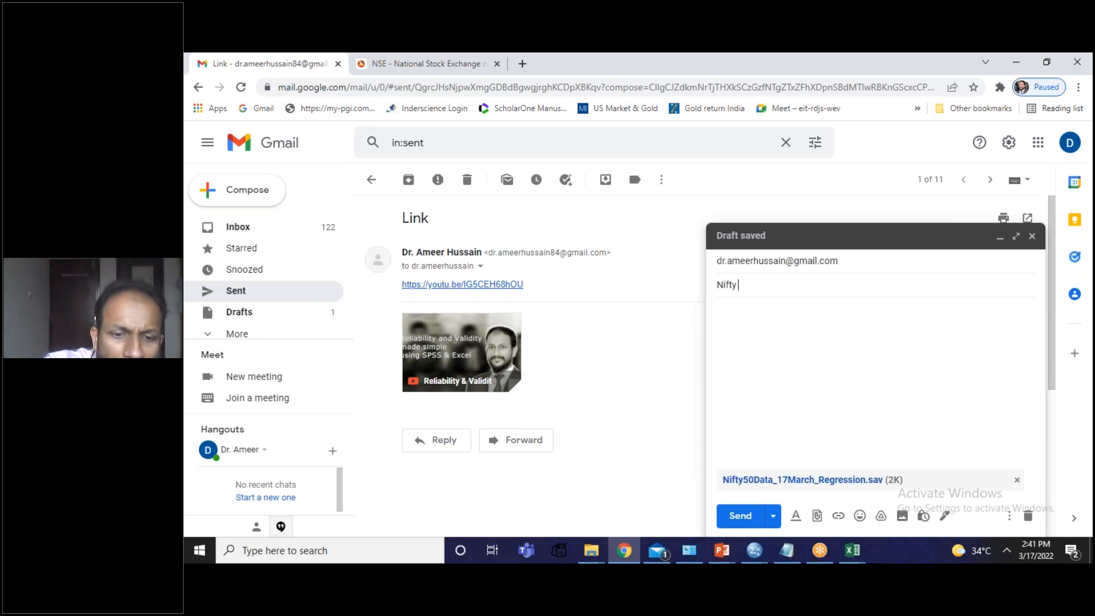
pyautogui.write(' Data')
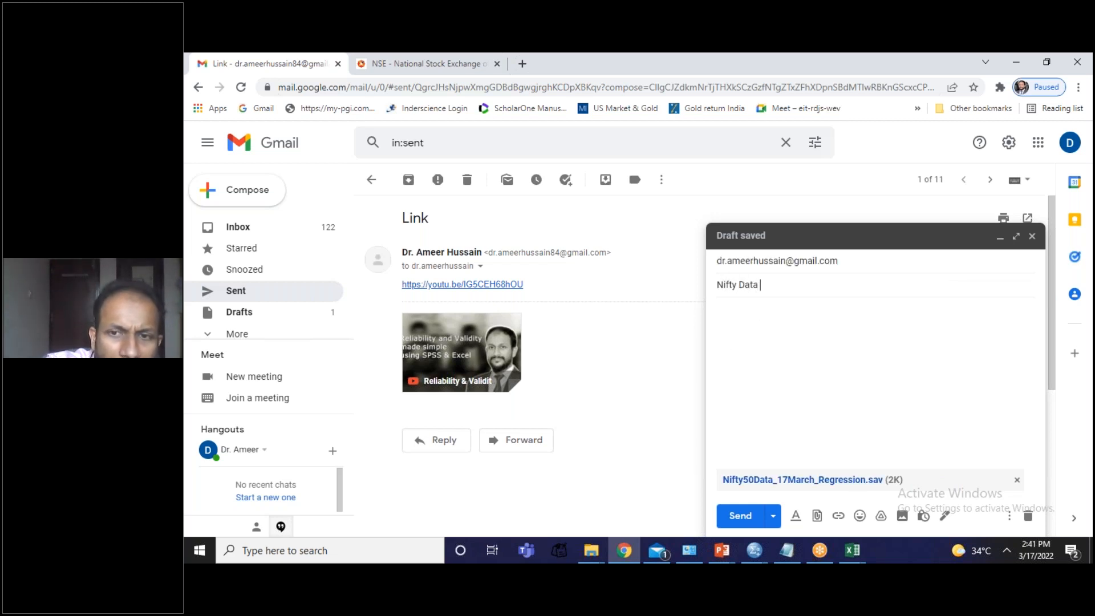
pyautogui.click(741, 515)
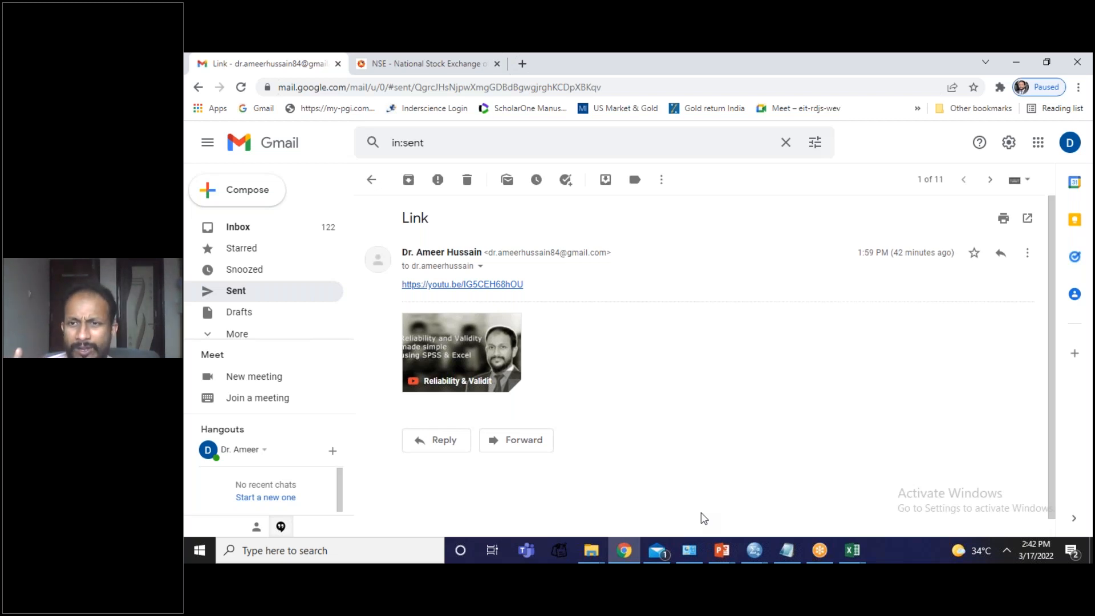
# - Check the historical index data table on the NSE page and return to the Nifty50 dataset in SPSS
pyautogui.click(421, 65)
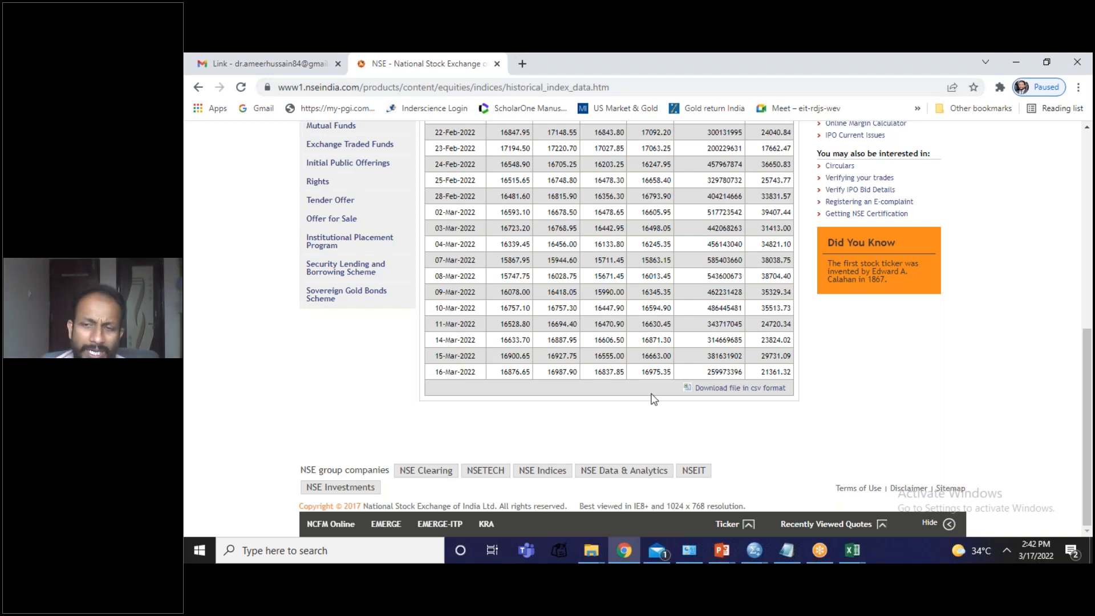
pyautogui.click(751, 554)
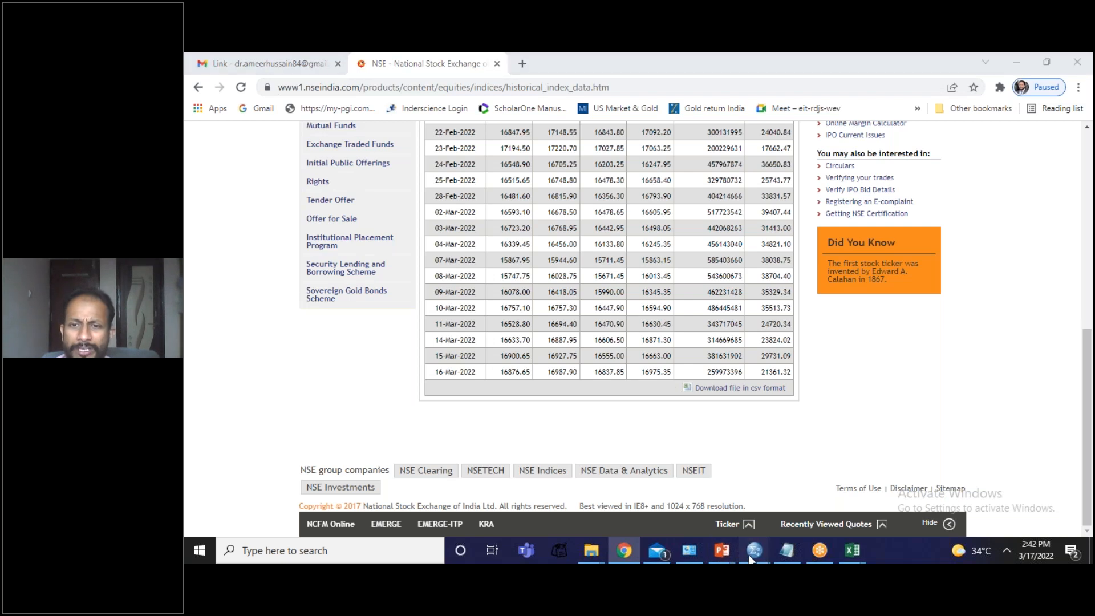
pyautogui.click(865, 504)
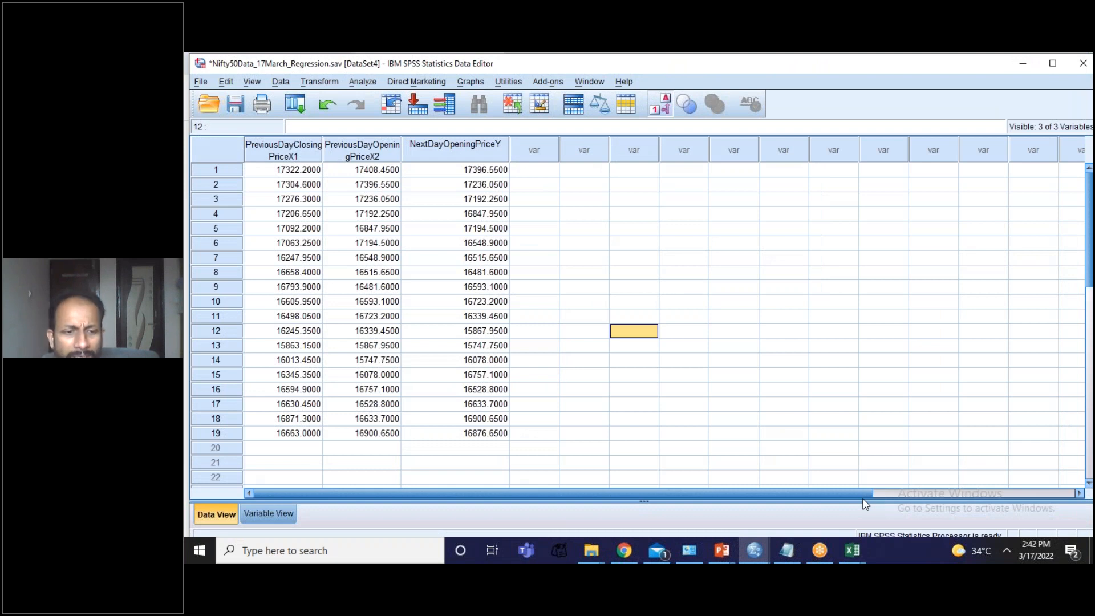
pyautogui.press('Up')
pyautogui.press('Up')
pyautogui.press('Up')
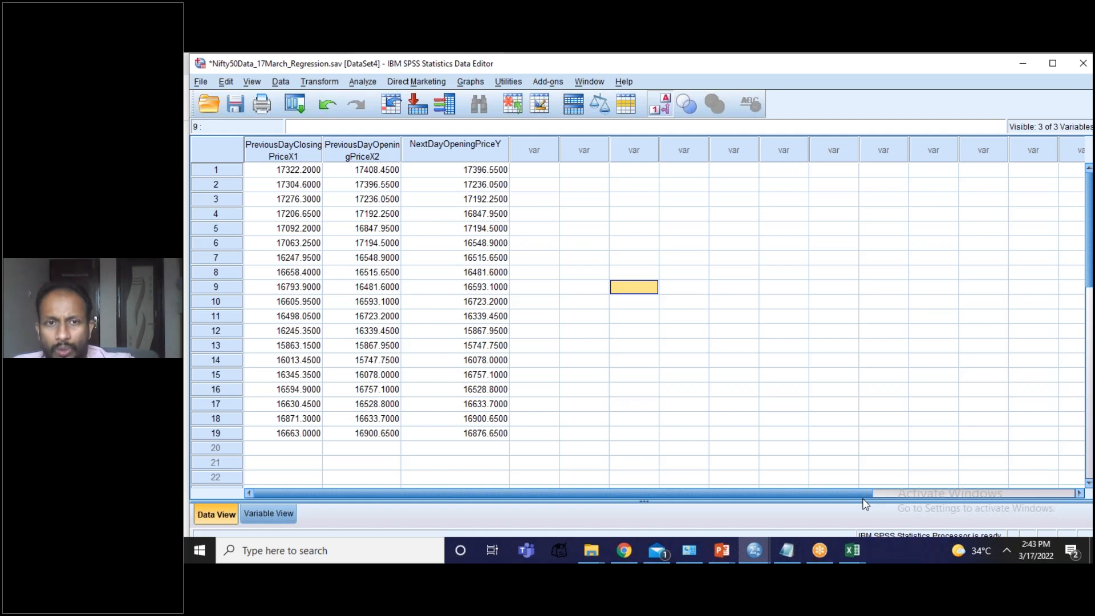
pyautogui.hotkey('alt', 'Tab')
pyautogui.hotkey('alt', 'Tab')
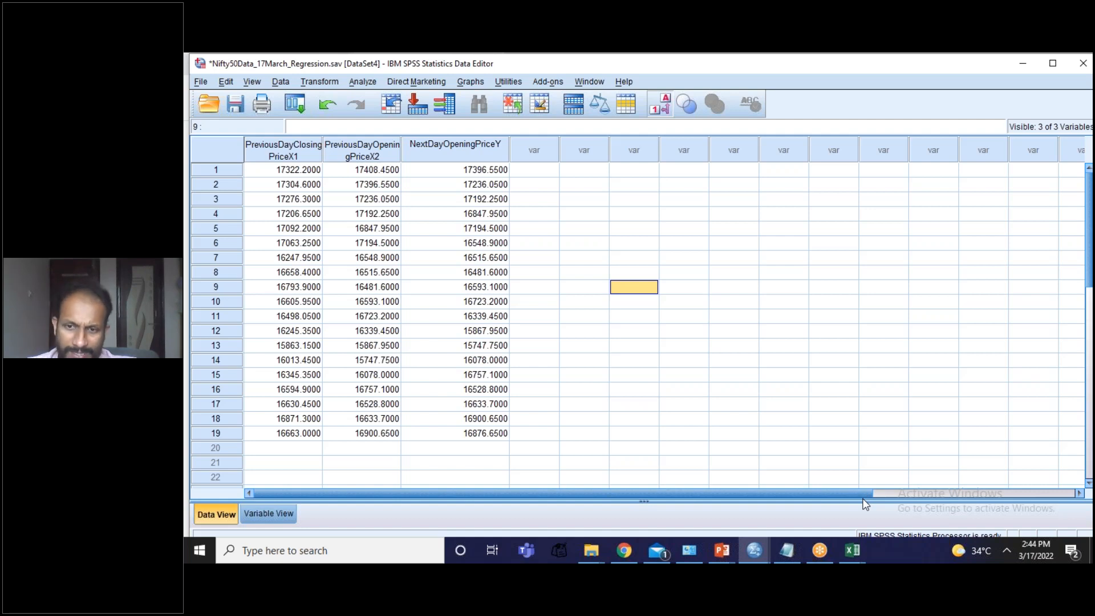
# - Review the Linear Regression Assumptions on slide 7 of the PowerPoint slide show and return to the Nifty50 dataset in SPSS
pyautogui.click(722, 551)
pyautogui.click(796, 500)
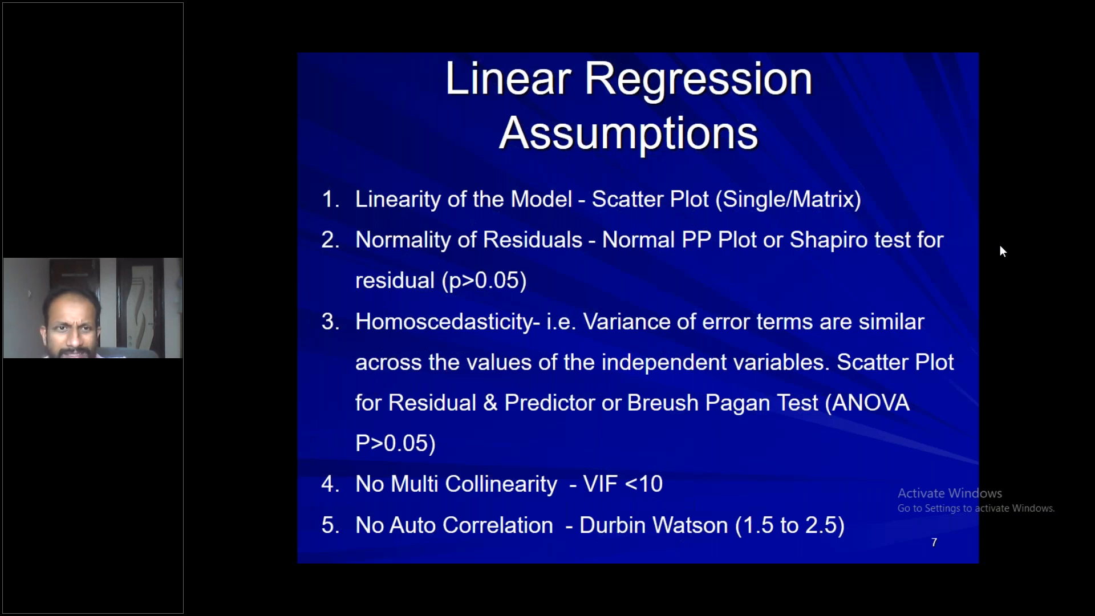
pyautogui.hotkey('alt', 'Tab')
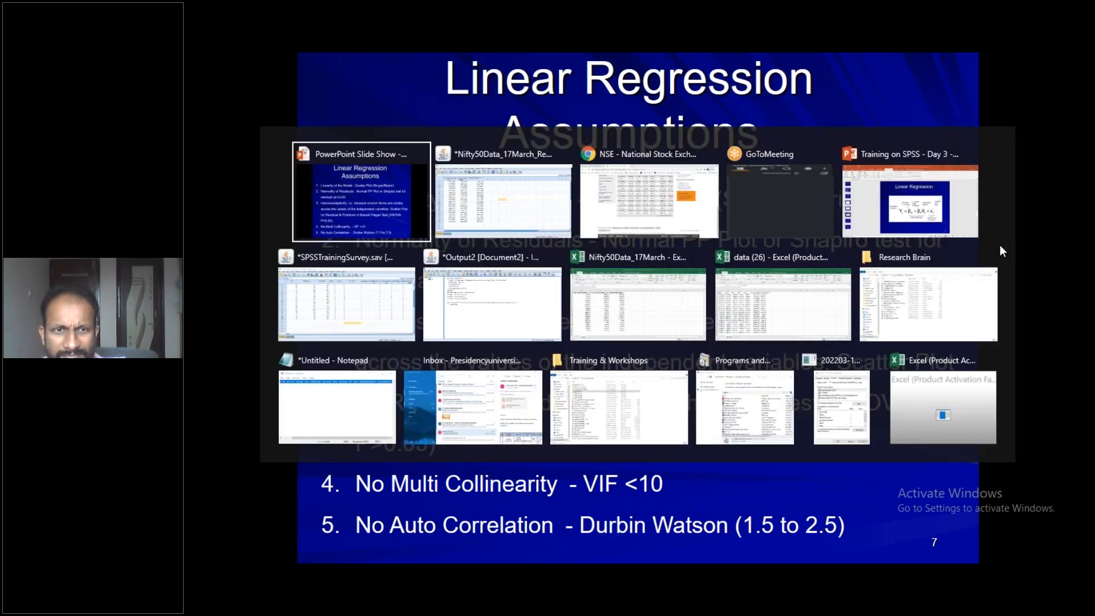
pyautogui.click(578, 346)
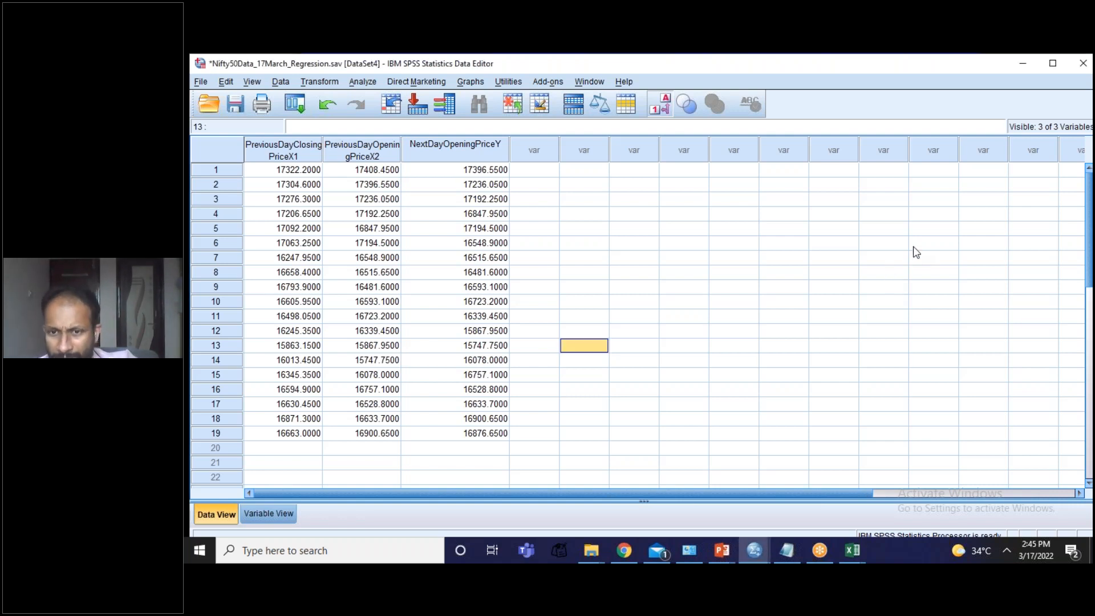
pyautogui.moveTo(721, 553)
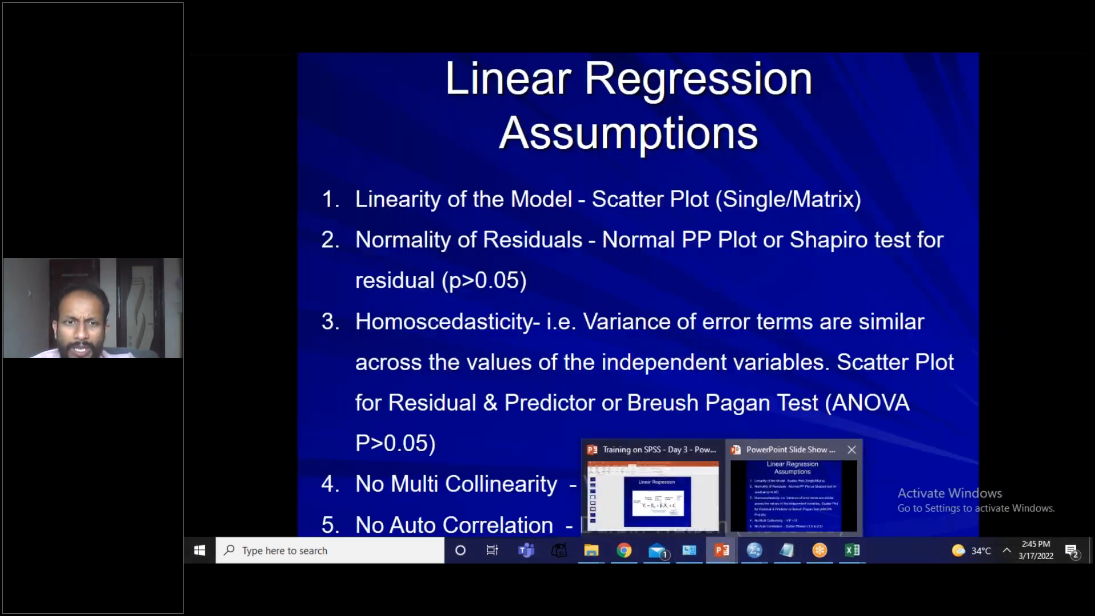
pyautogui.click(750, 507)
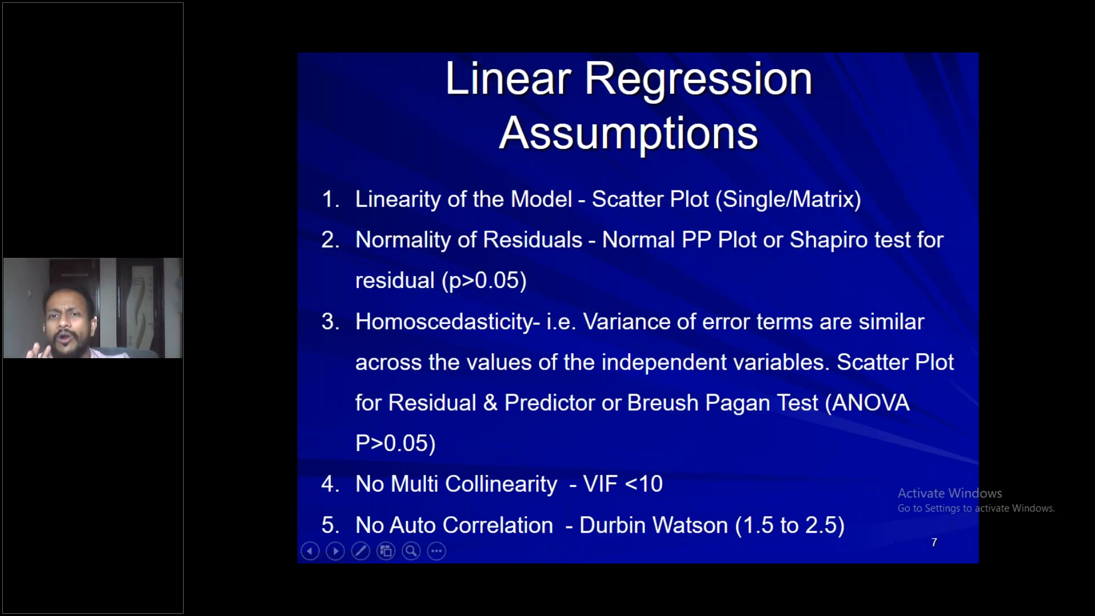
pyautogui.hotkey('alt', 'Tab')
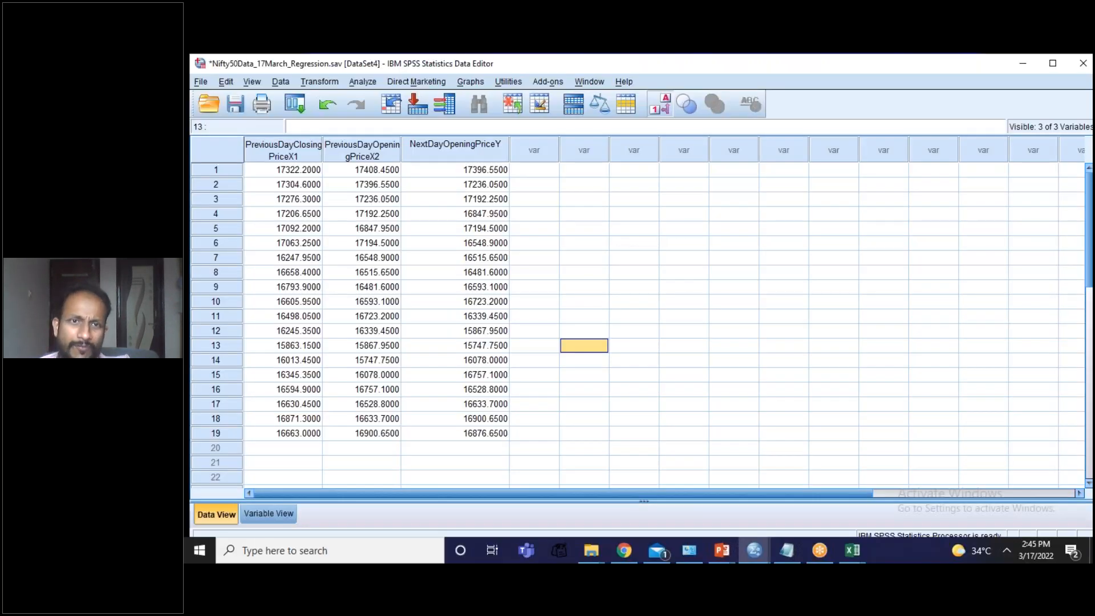
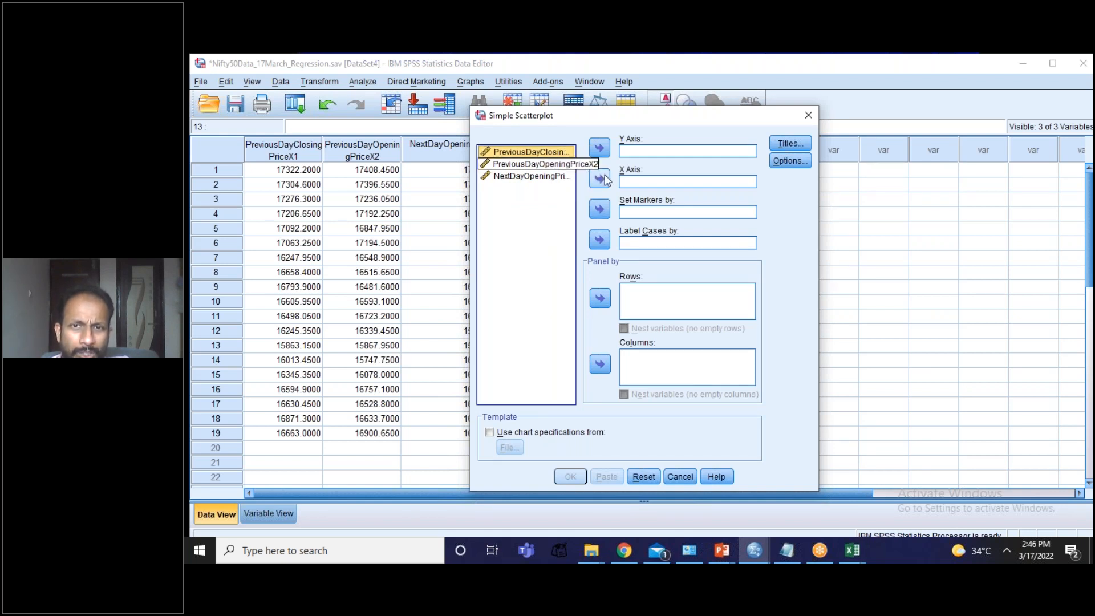
# - Create a simple scatterplot with PreviousDayClosingPriceX1 on the X axis and NextDayOpeningPriceY on the Y axis
pyautogui.click(599, 179)
pyautogui.click(542, 165)
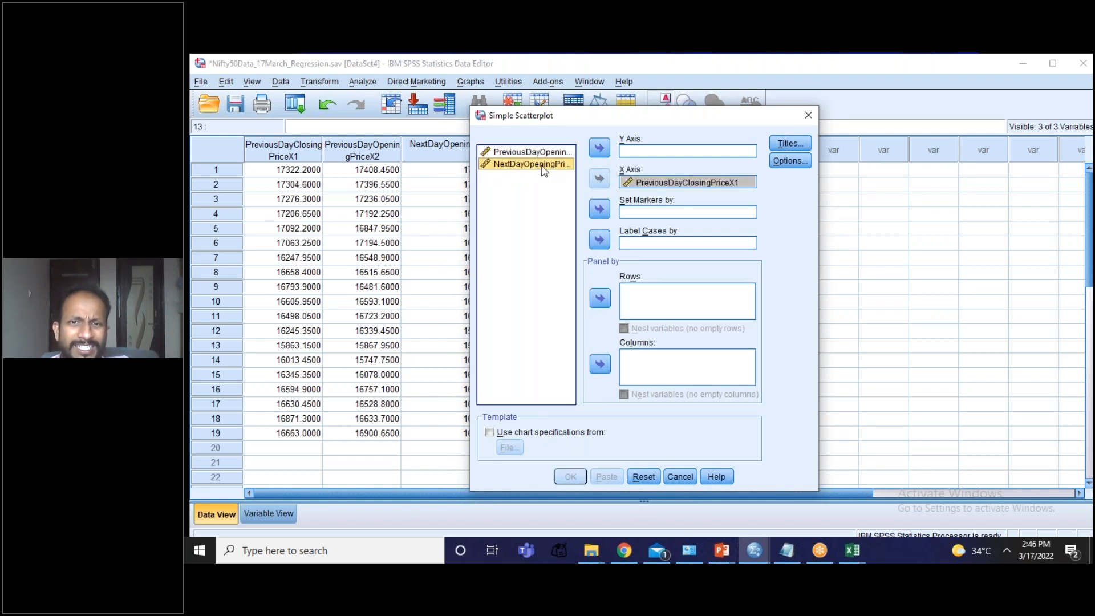
pyautogui.click(599, 148)
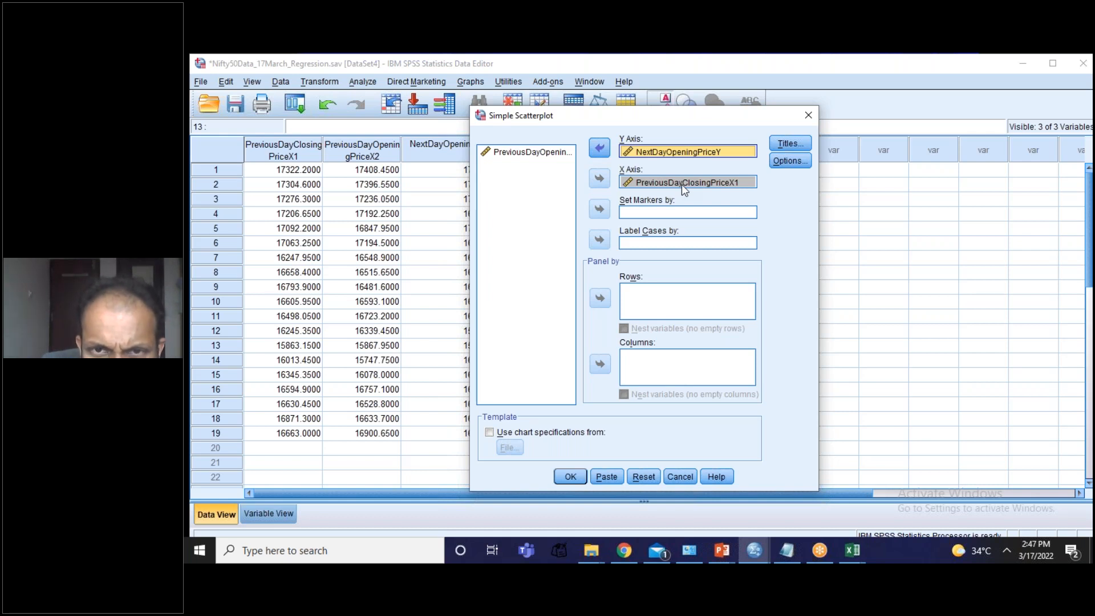
pyautogui.click(701, 156)
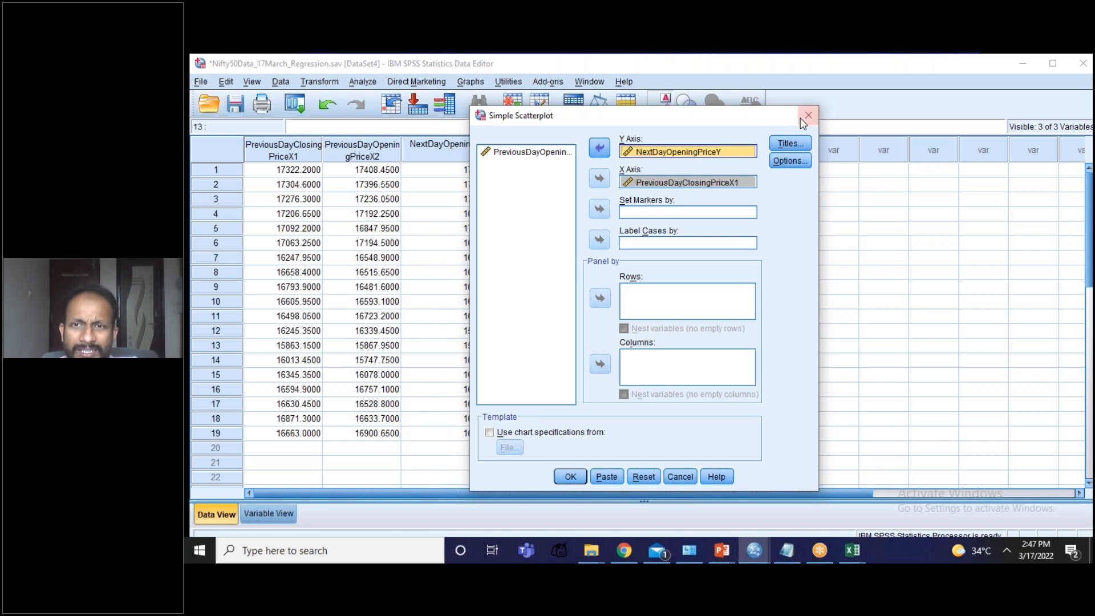
pyautogui.click(790, 144)
pyautogui.click(638, 393)
pyautogui.click(570, 476)
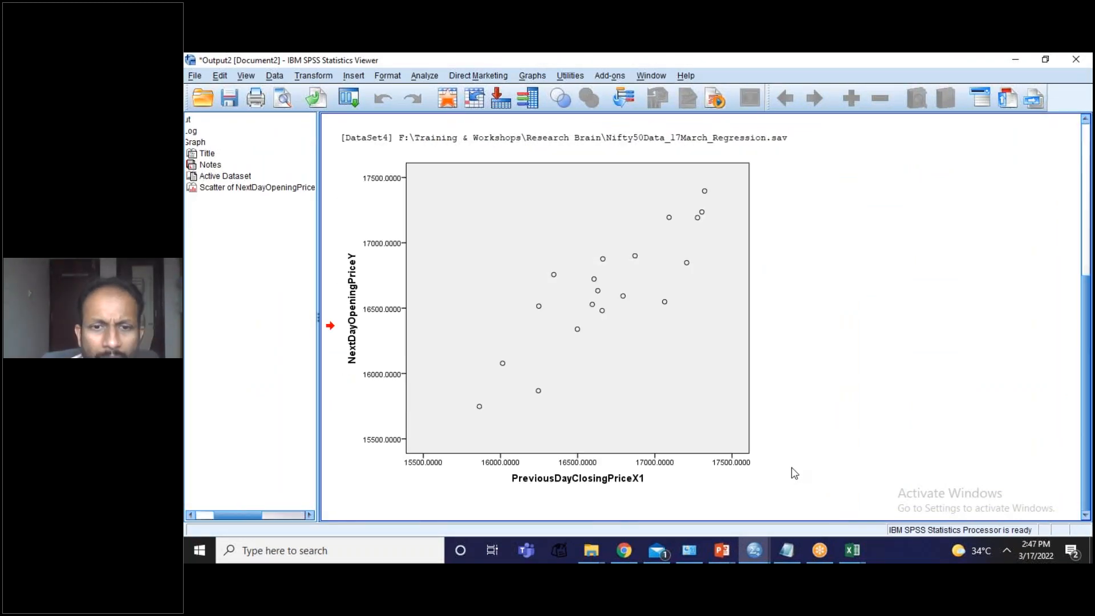
# - Add a linear fit line to the scatterplot of NextDayOpeningPriceY against PreviousDayClosingPriceX1 and close the Chart Editor
pyautogui.click(666, 390)
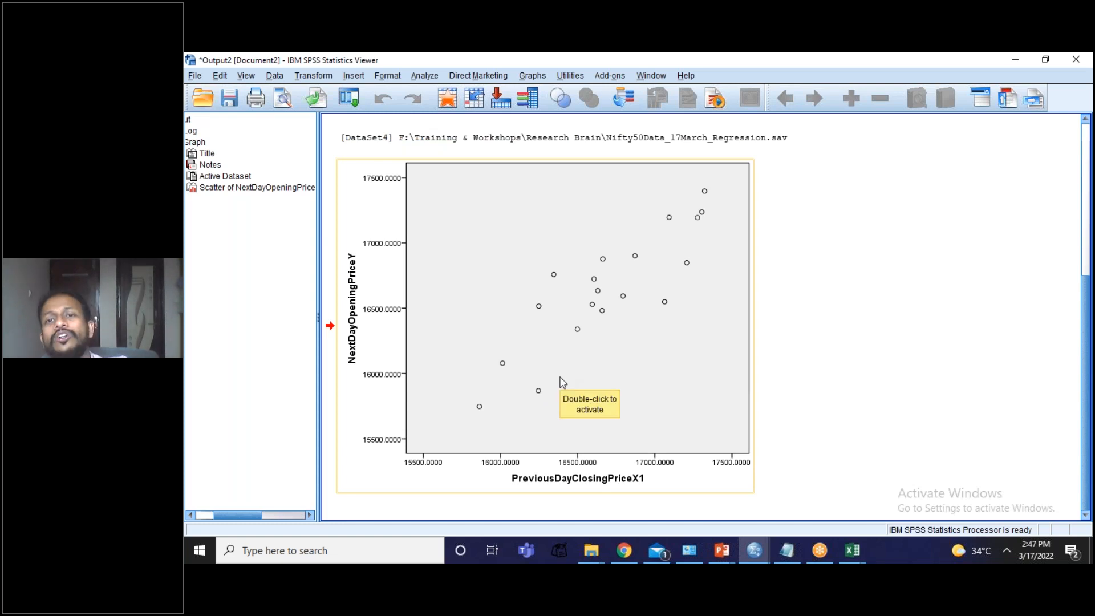
pyautogui.doubleClick(625, 365)
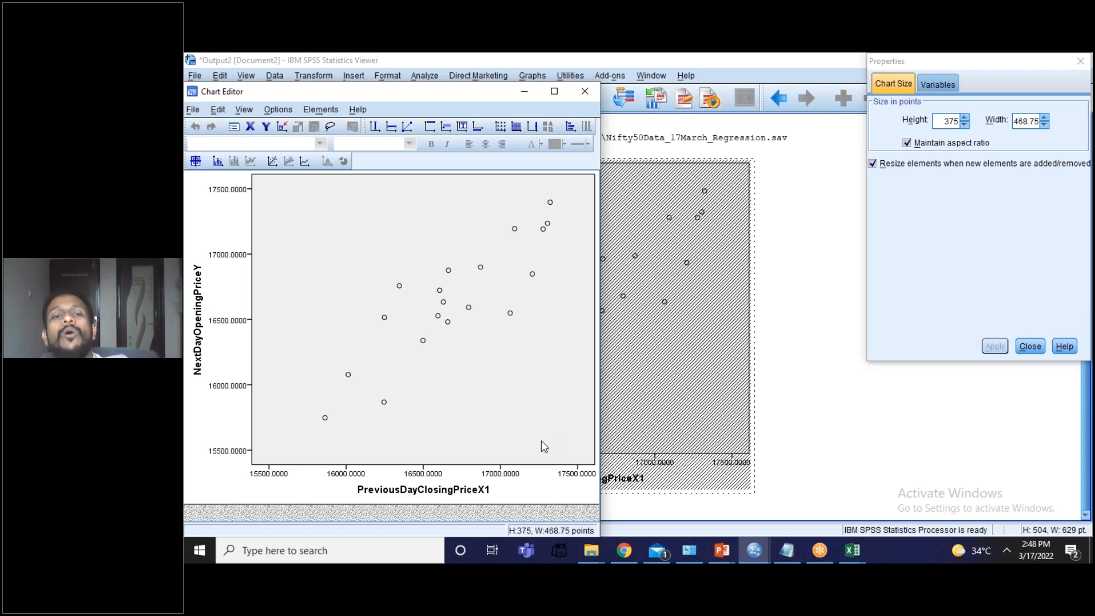
pyautogui.click(274, 162)
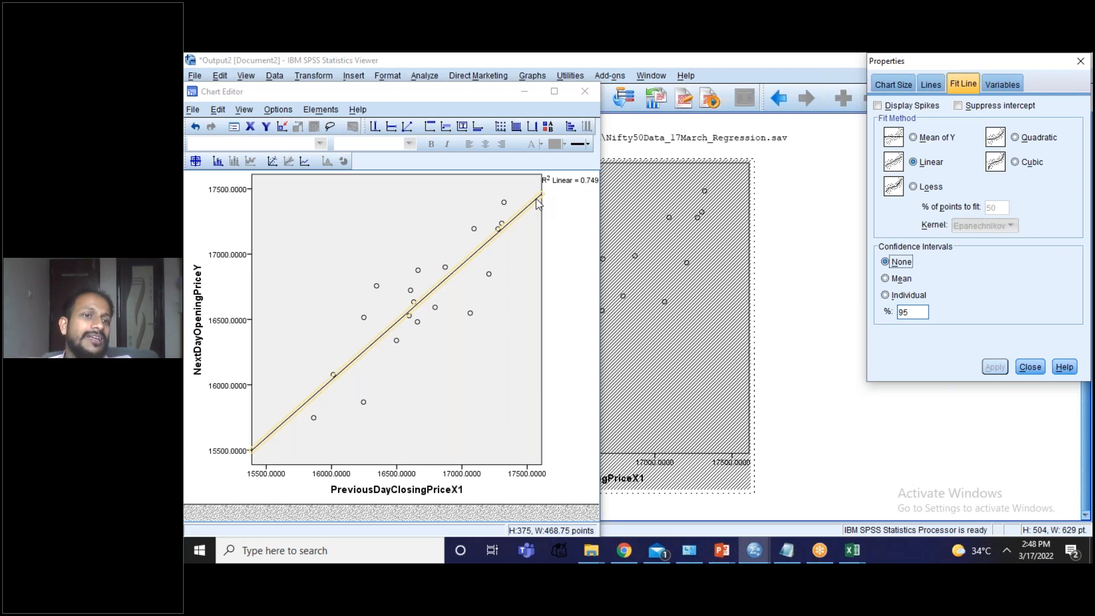
pyautogui.click(593, 100)
pyautogui.click(593, 101)
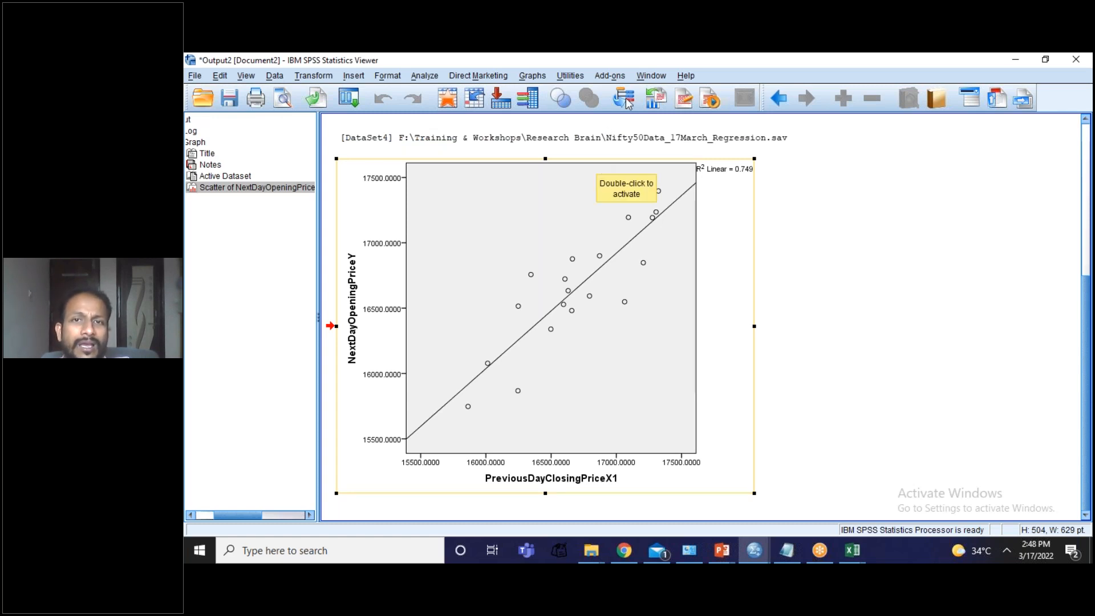
# - Create a simple scatterplot with PreviousDayOpeningPriceX2 on the X axis and NextDayOpeningPriceY on the Y axis
pyautogui.click(533, 76)
pyautogui.moveTo(639, 127)
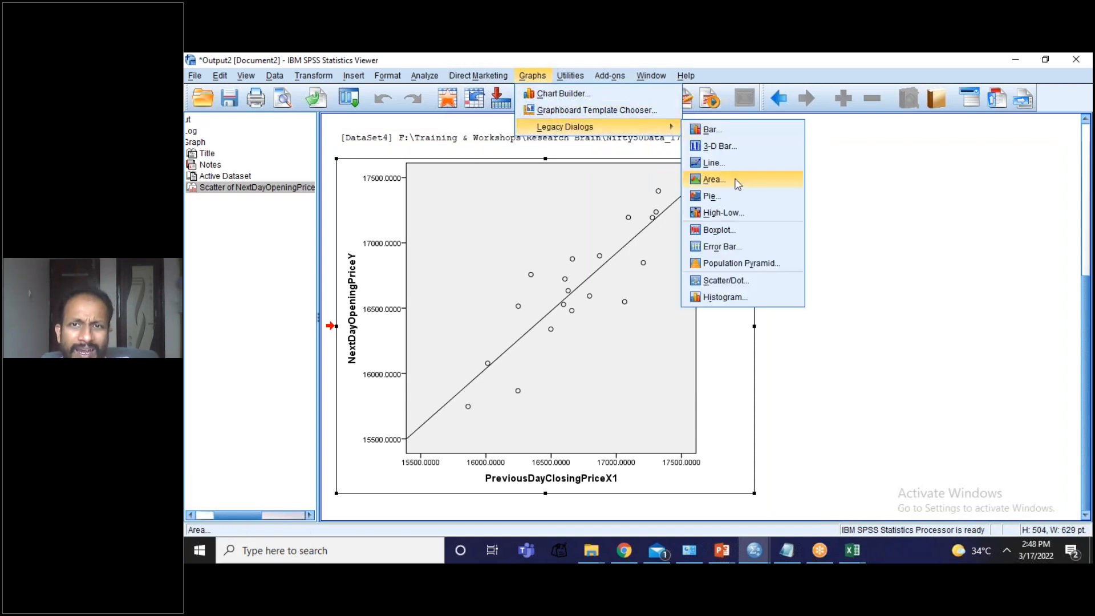
pyautogui.click(726, 281)
pyautogui.click(566, 280)
pyautogui.click(601, 341)
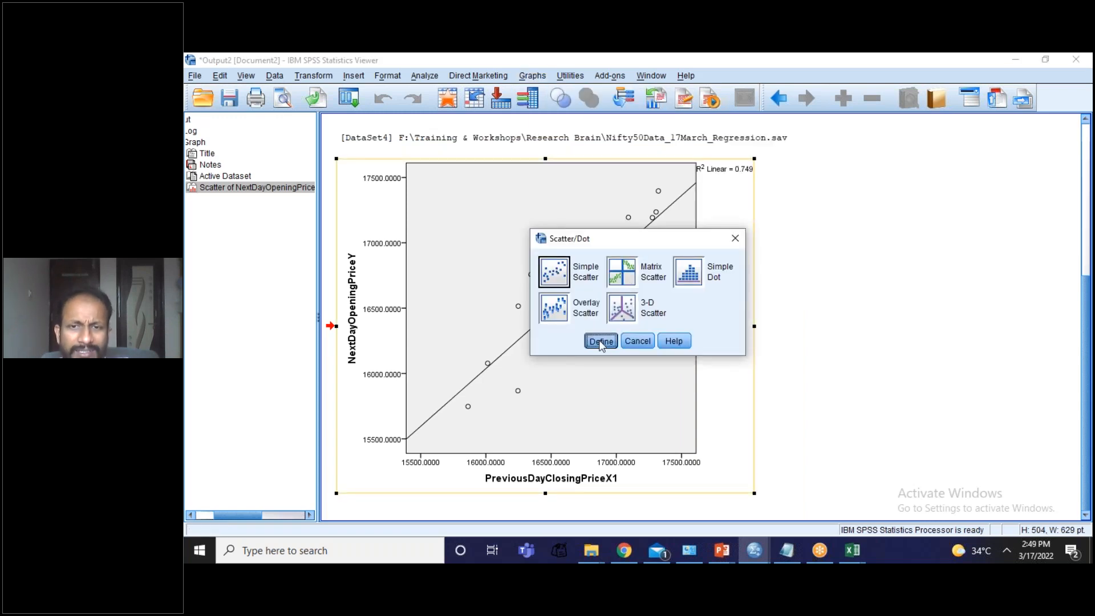
pyautogui.click(664, 177)
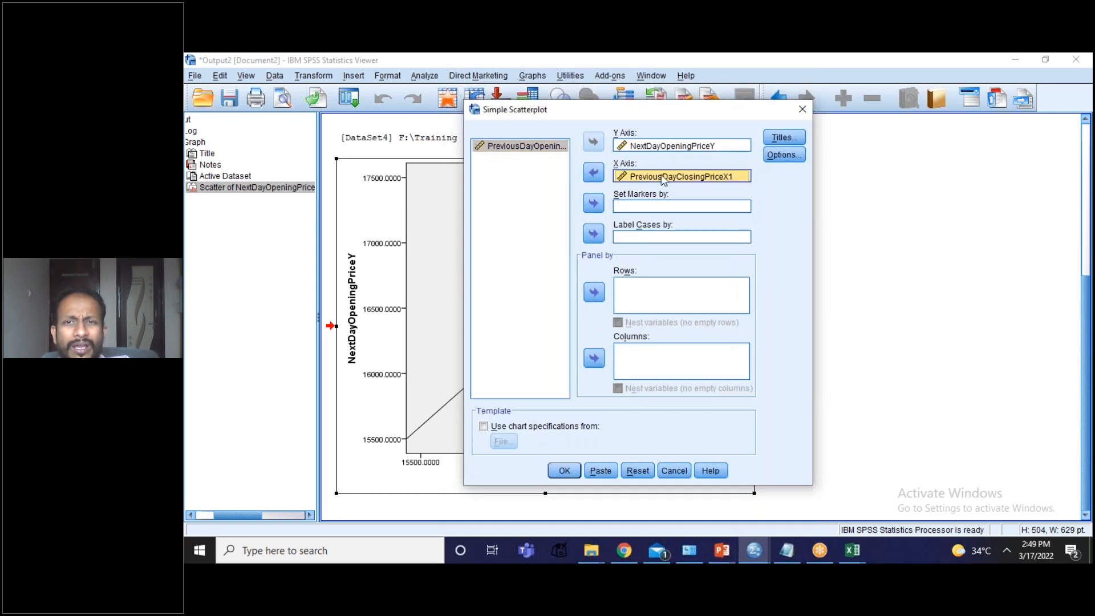
pyautogui.click(595, 174)
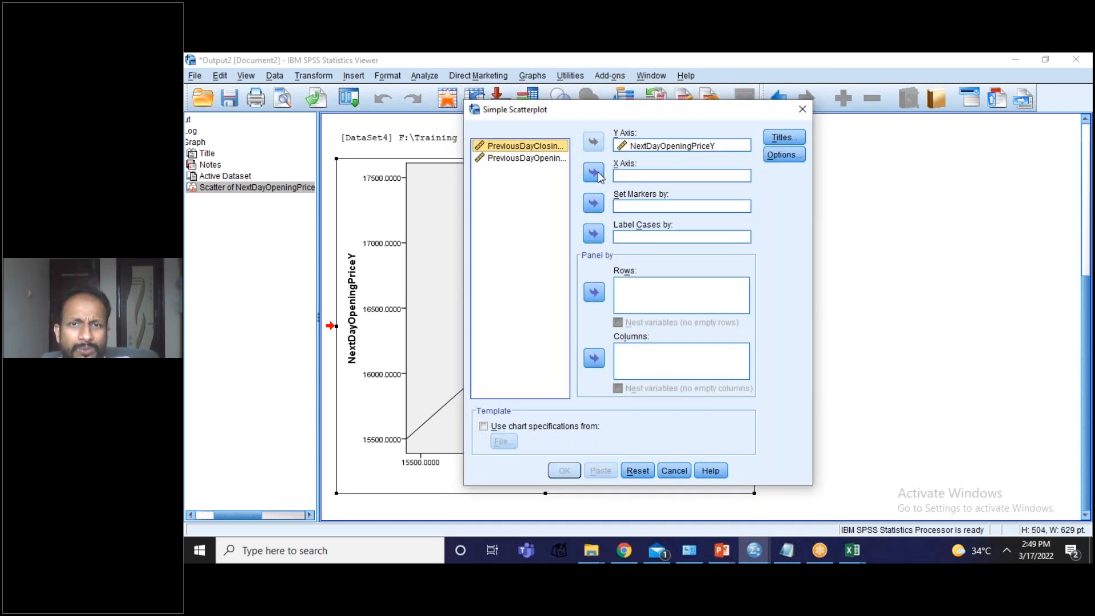
pyautogui.click(547, 159)
pyautogui.click(593, 172)
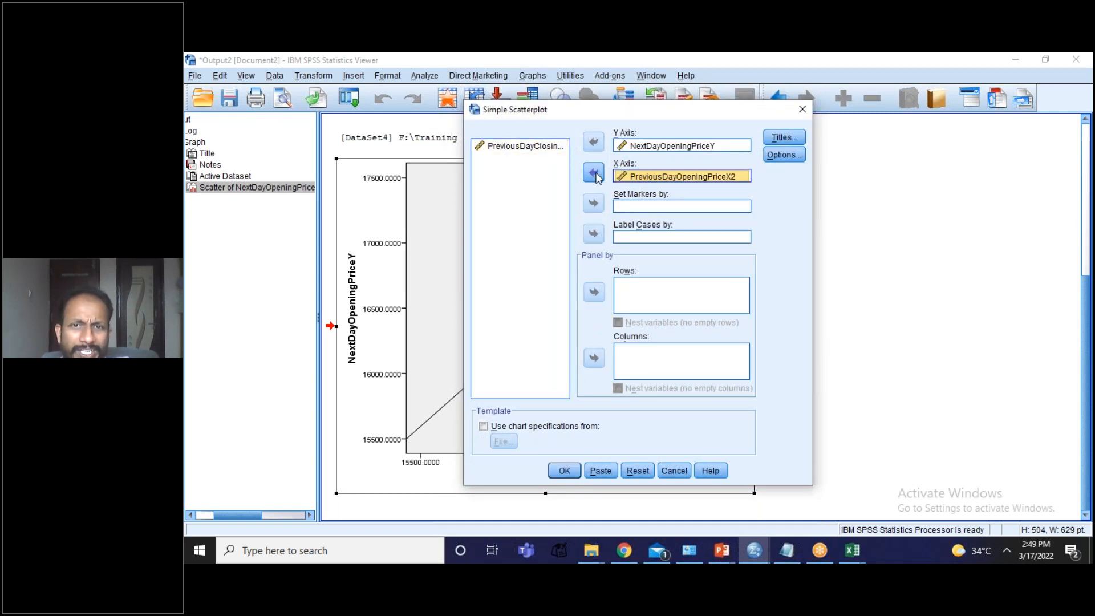
pyautogui.click(570, 470)
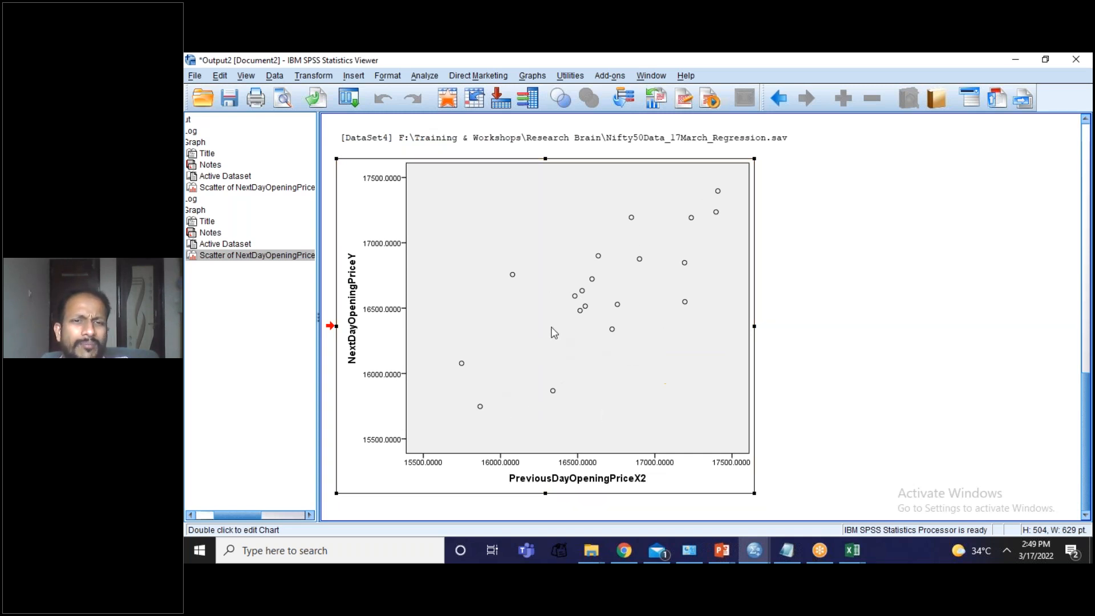
# - Add a linear fit line to the scatterplot of NextDayOpeningPriceY against PreviousDayOpeningPriceX2 and close the Chart Editor
pyautogui.doubleClick(554, 332)
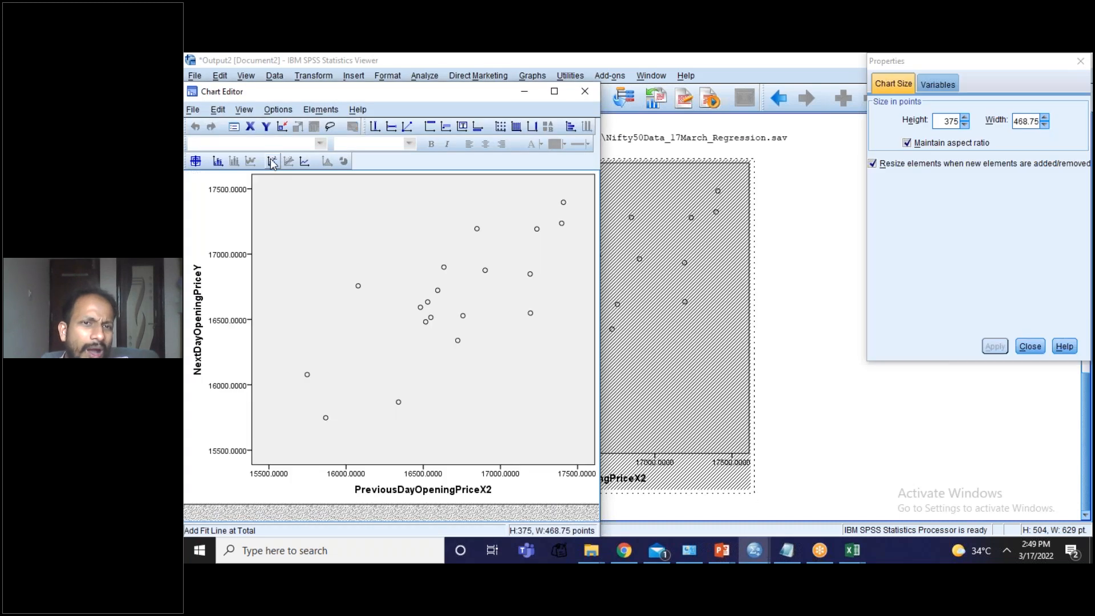
pyautogui.click(272, 162)
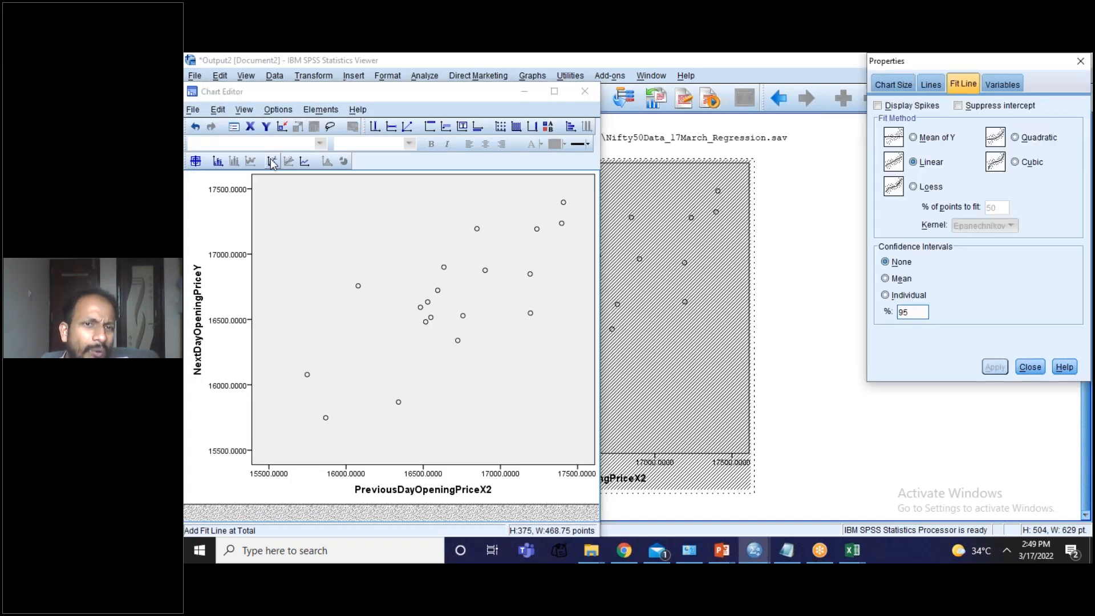
pyautogui.click(583, 92)
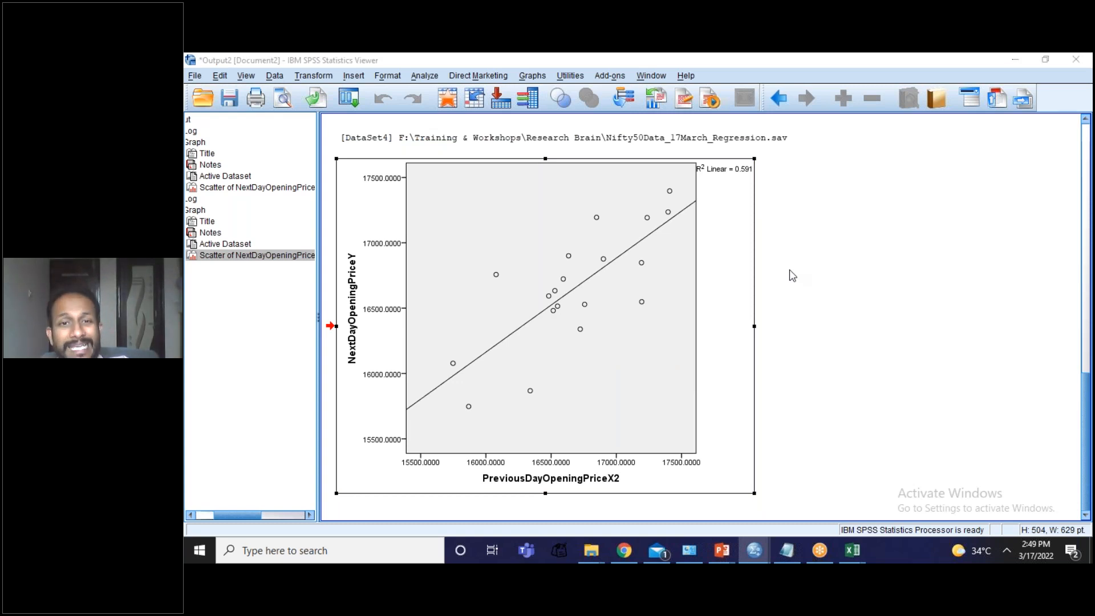
# - Check the Nifty50 dataset in the Data Editor and return to the scatterplot output
pyautogui.hotkey('alt', 'Tab')
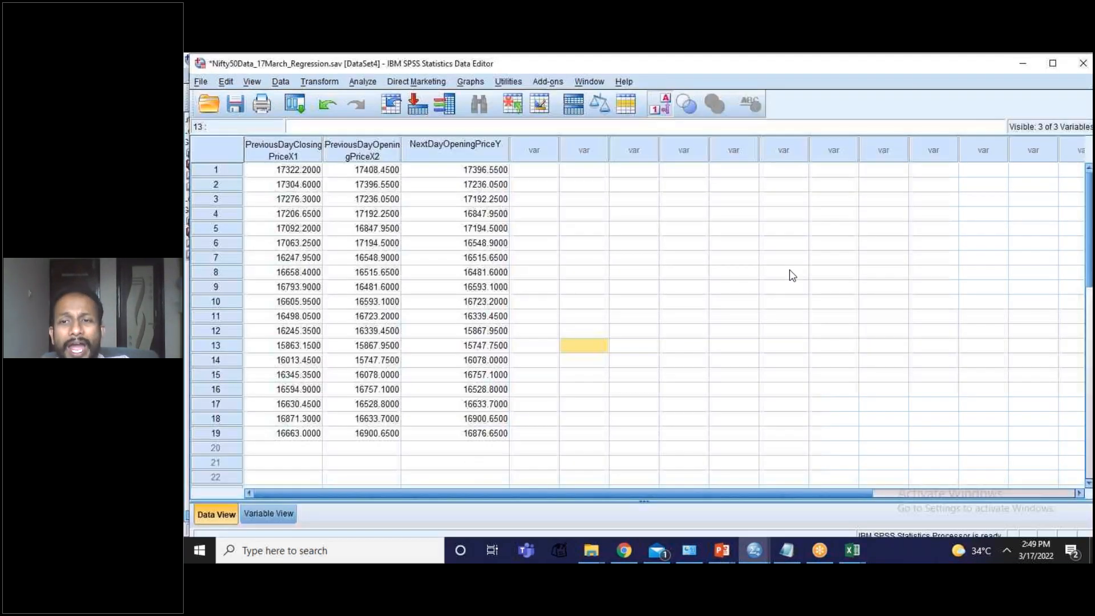
pyautogui.hotkey('alt', 'Tab')
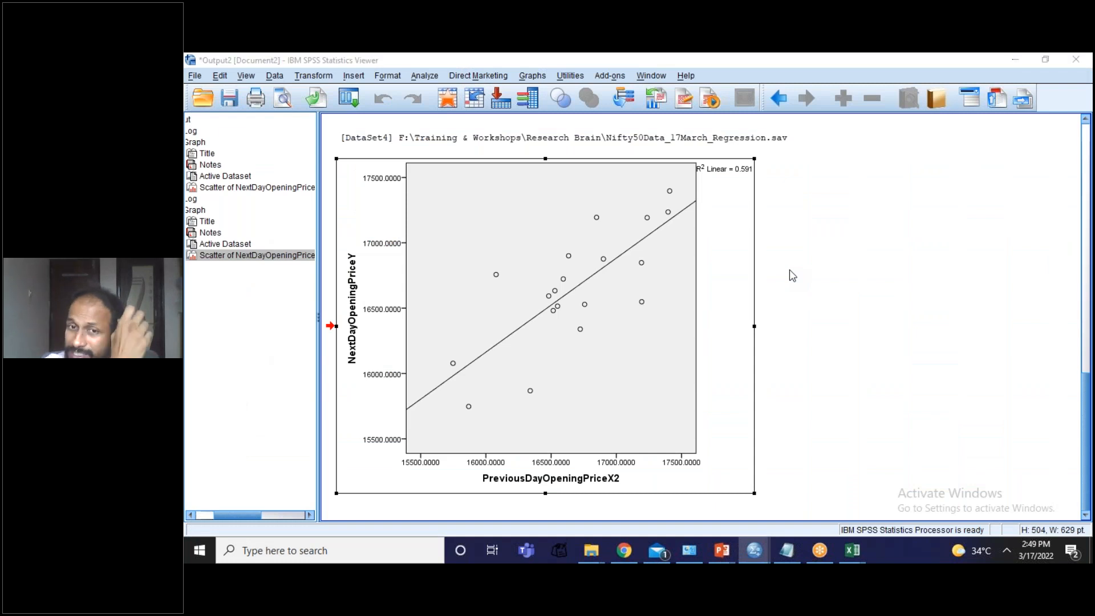
pyautogui.hotkey('alt', 'Tab')
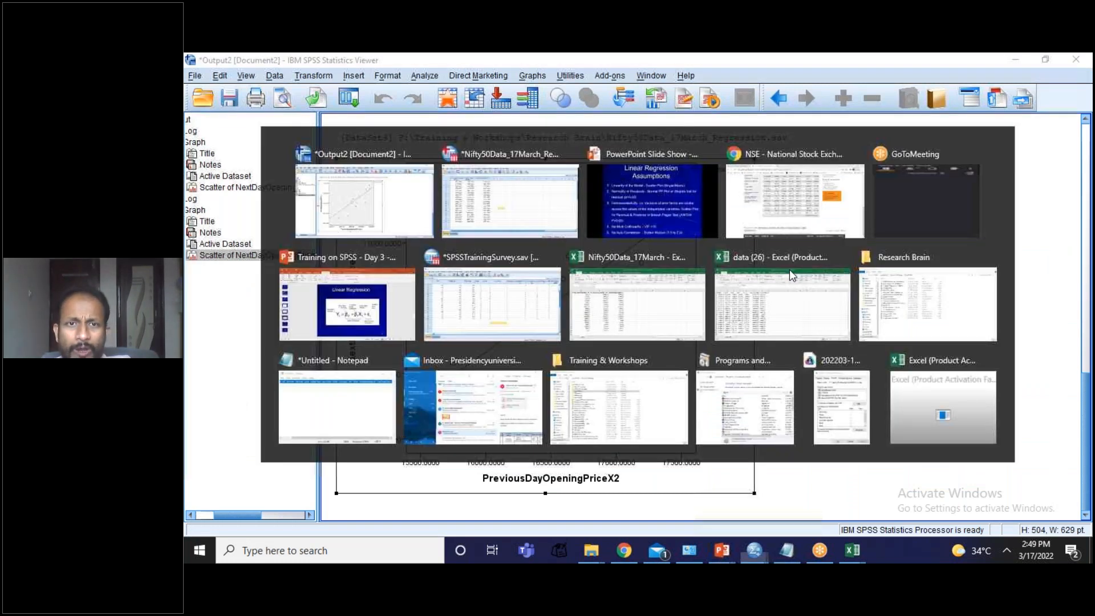
pyautogui.hotkey('alt', 'Tab')
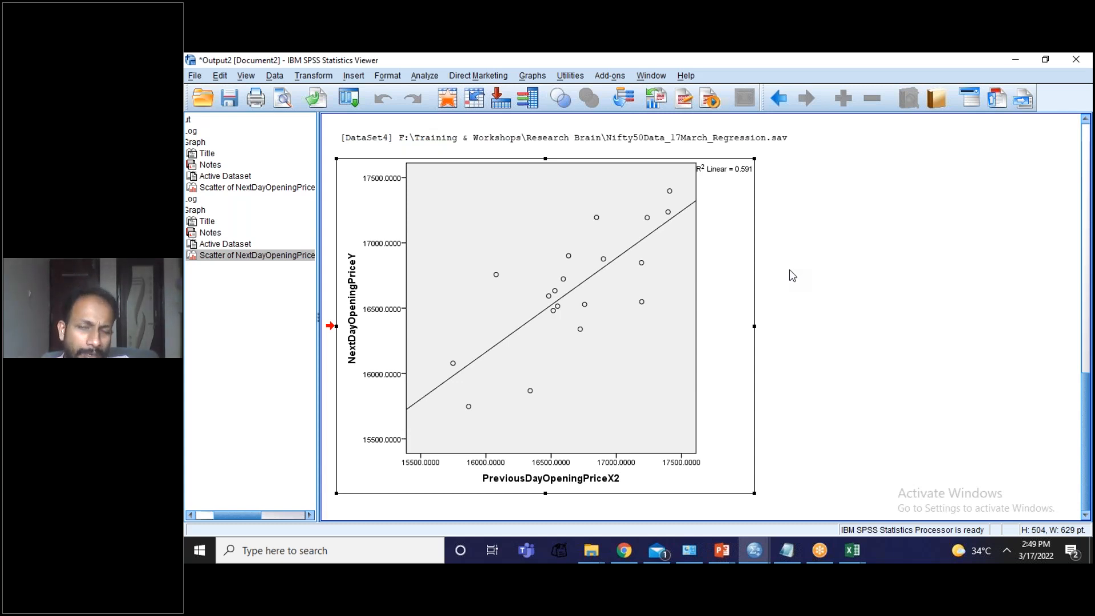
# - Create a scatterplot matrix of PreviousDayClosingPriceX1, PreviousDayOpeningPriceX2 and NextDayOpeningPriceY
pyautogui.click(533, 76)
pyautogui.moveTo(551, 128)
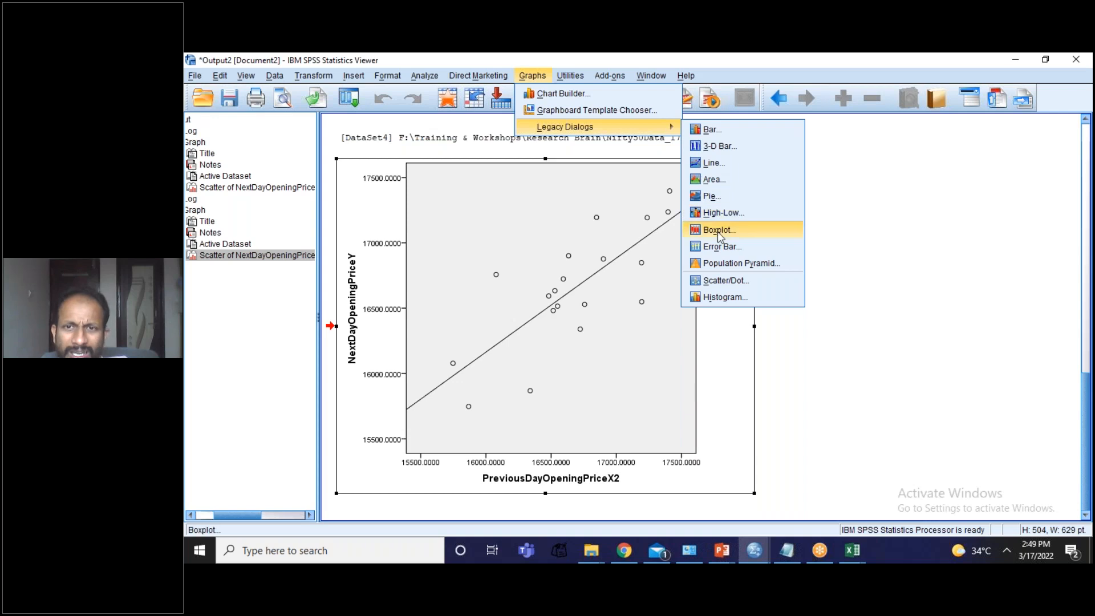
pyautogui.click(720, 280)
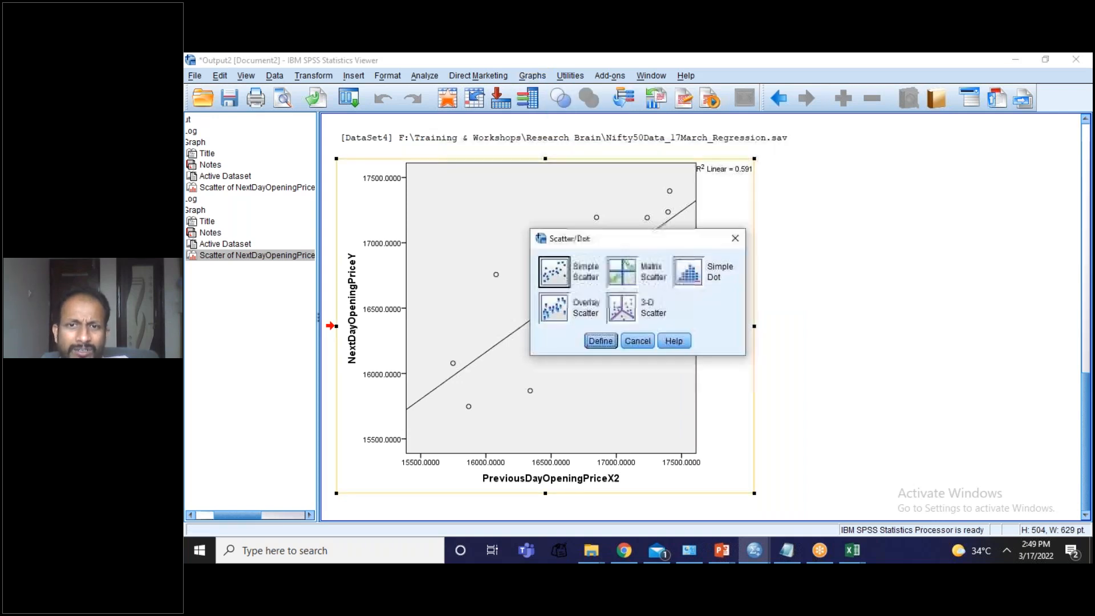
pyautogui.click(621, 273)
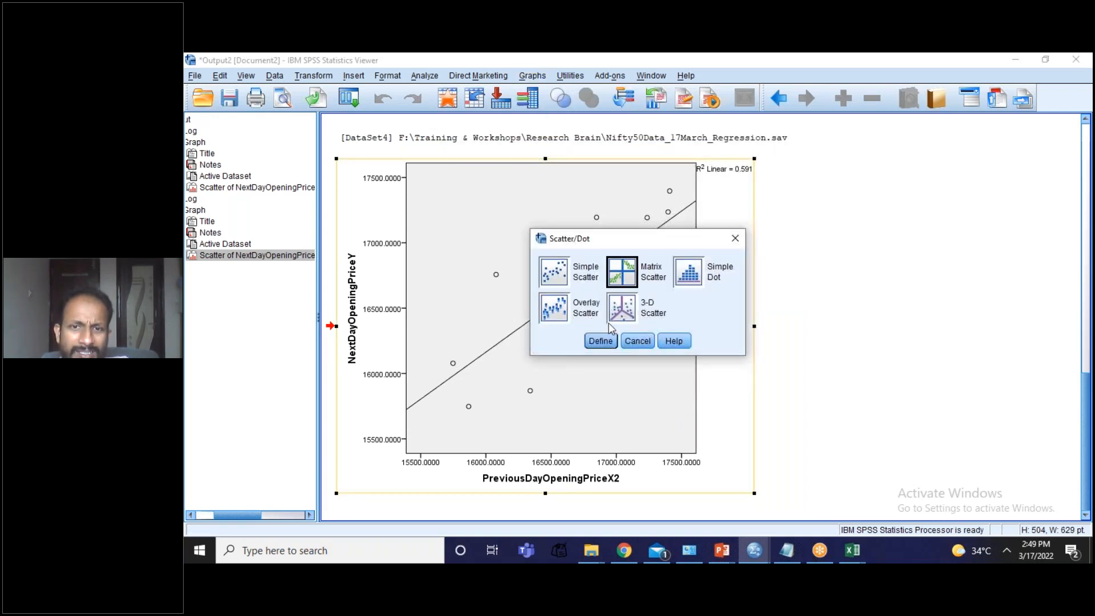
pyautogui.click(600, 341)
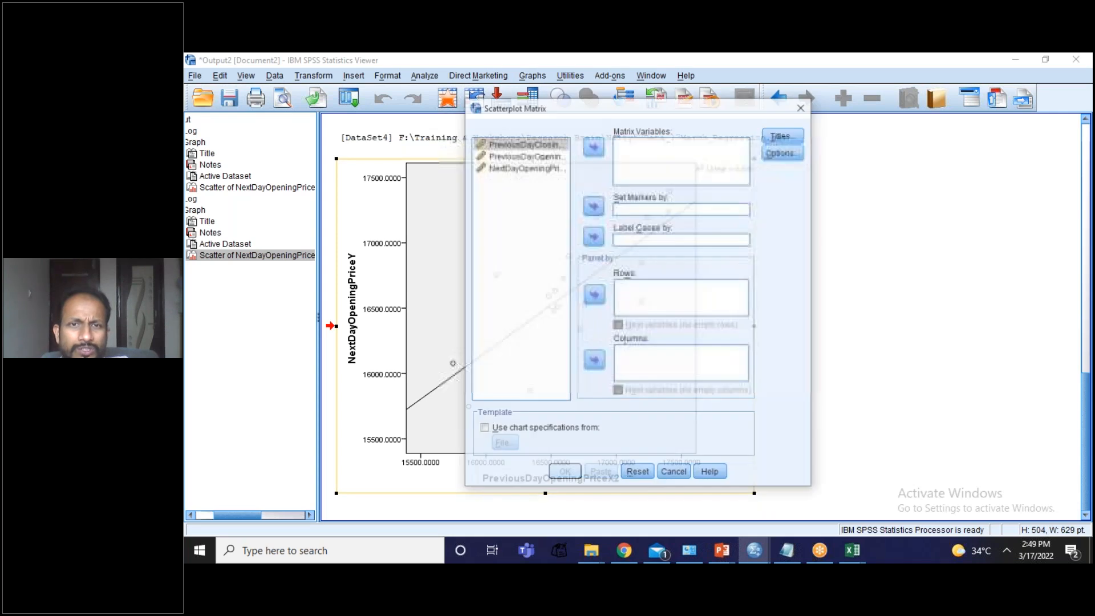
pyautogui.click(539, 169)
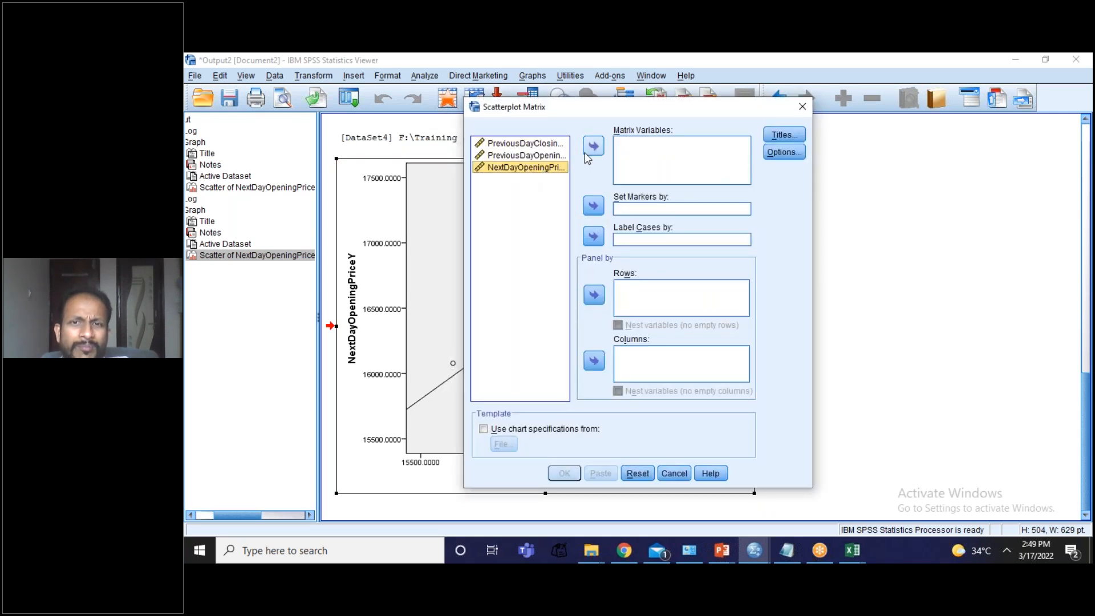
pyautogui.keyDown('shift'); pyautogui.click(536, 146); pyautogui.keyUp('shift')
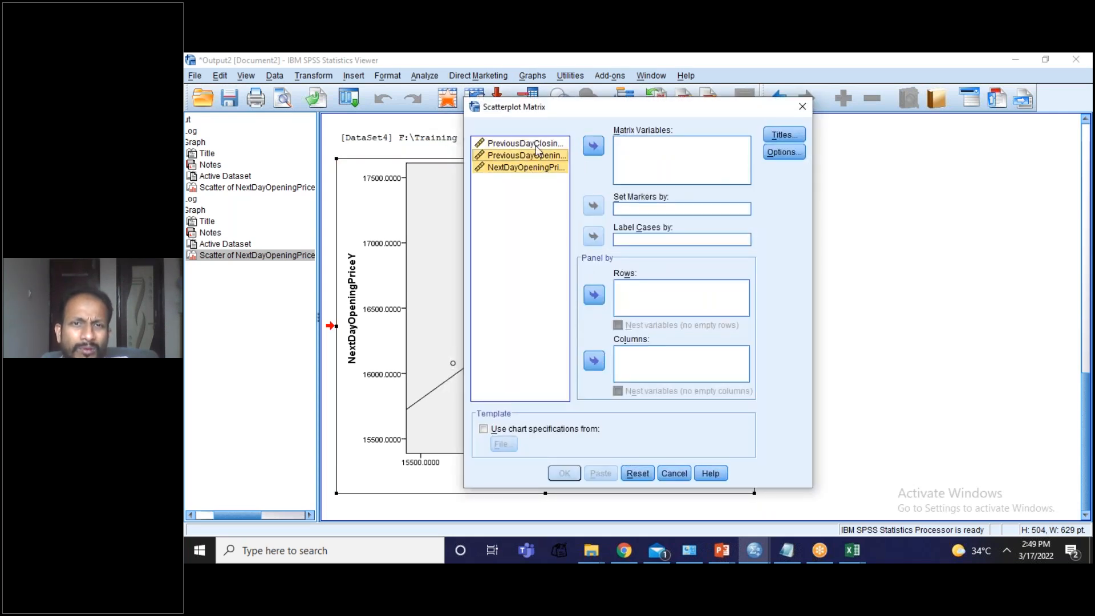
pyautogui.click(593, 146)
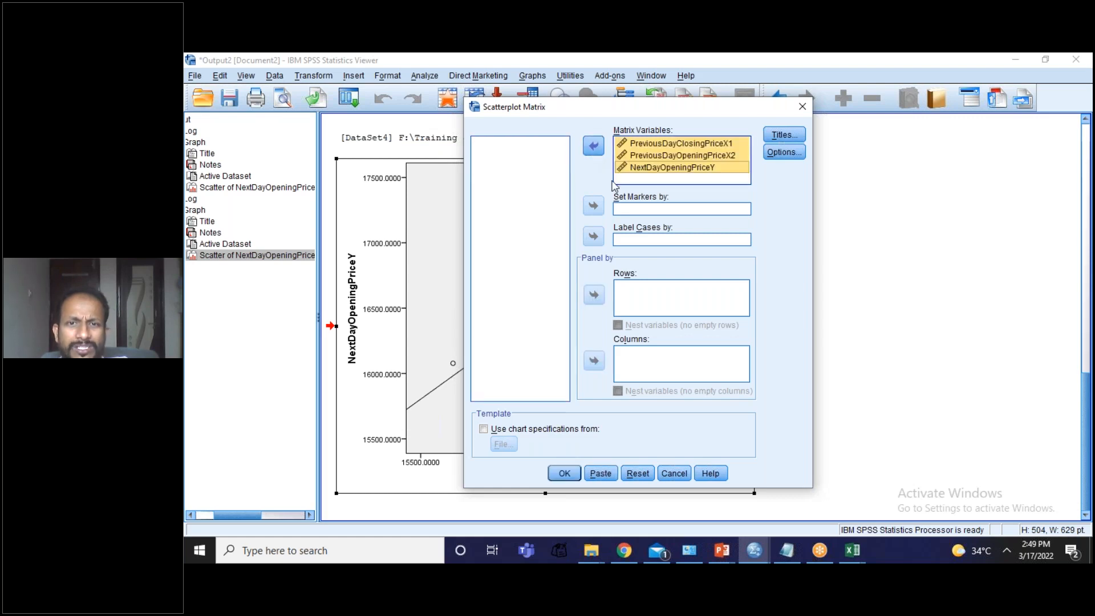
pyautogui.click(565, 475)
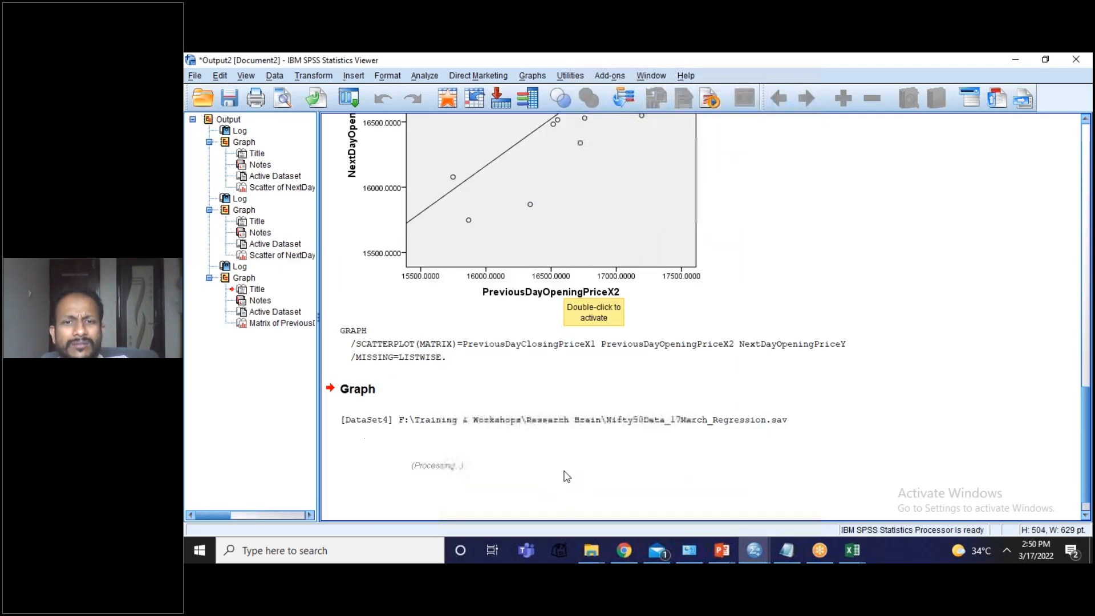
# - Add linear fit lines to all plots of the scatterplot matrix and close the Chart Editor
pyautogui.scroll(-4, 794, 454)
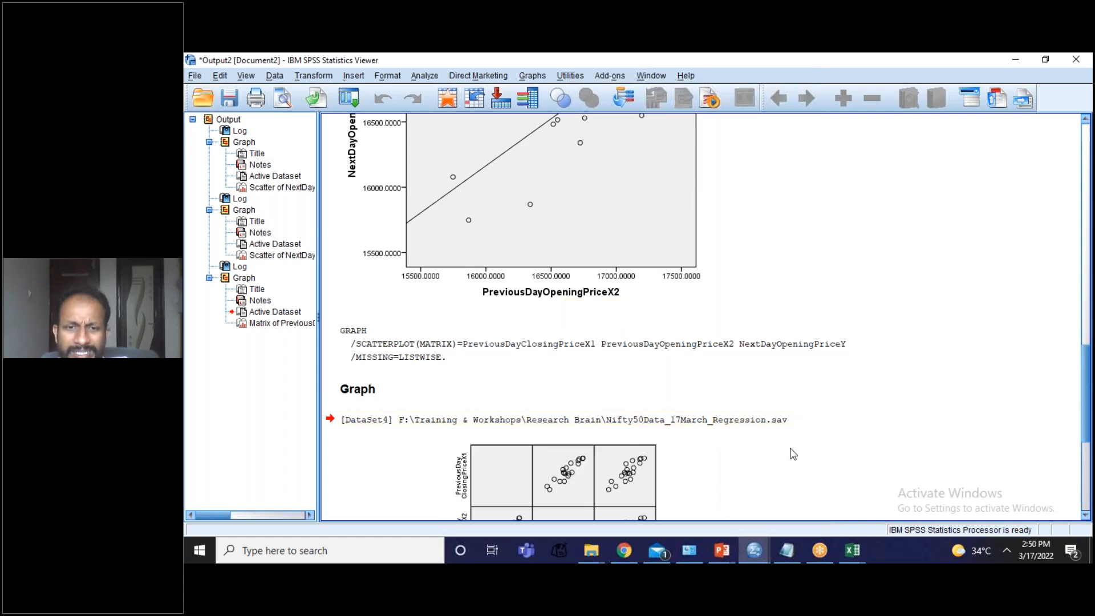
pyautogui.scroll(6, 794, 454)
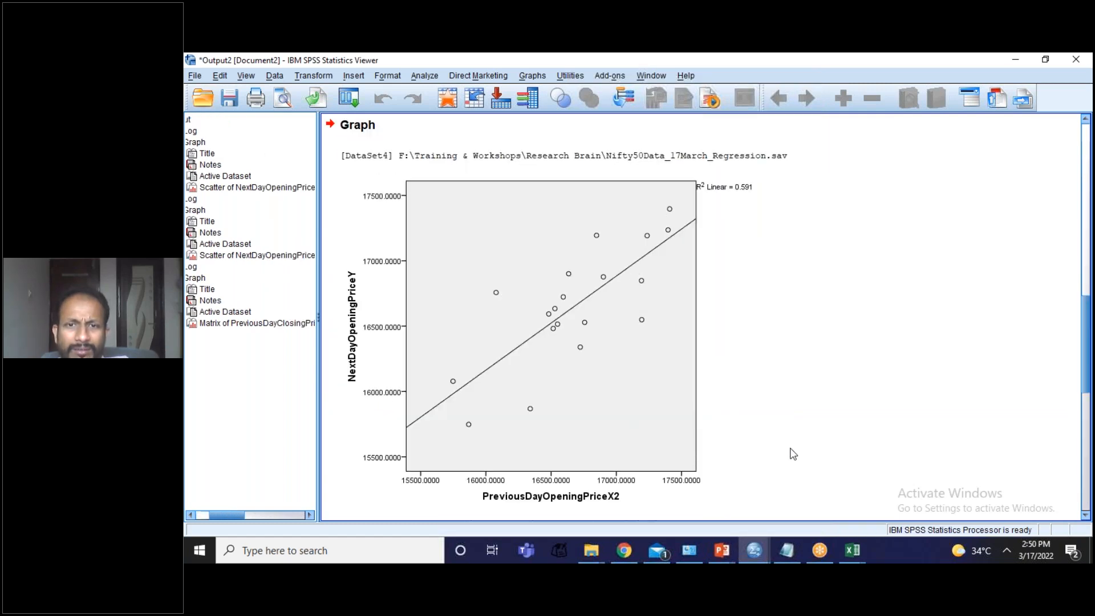
pyautogui.scroll(-4, 793, 454)
pyautogui.click(634, 327)
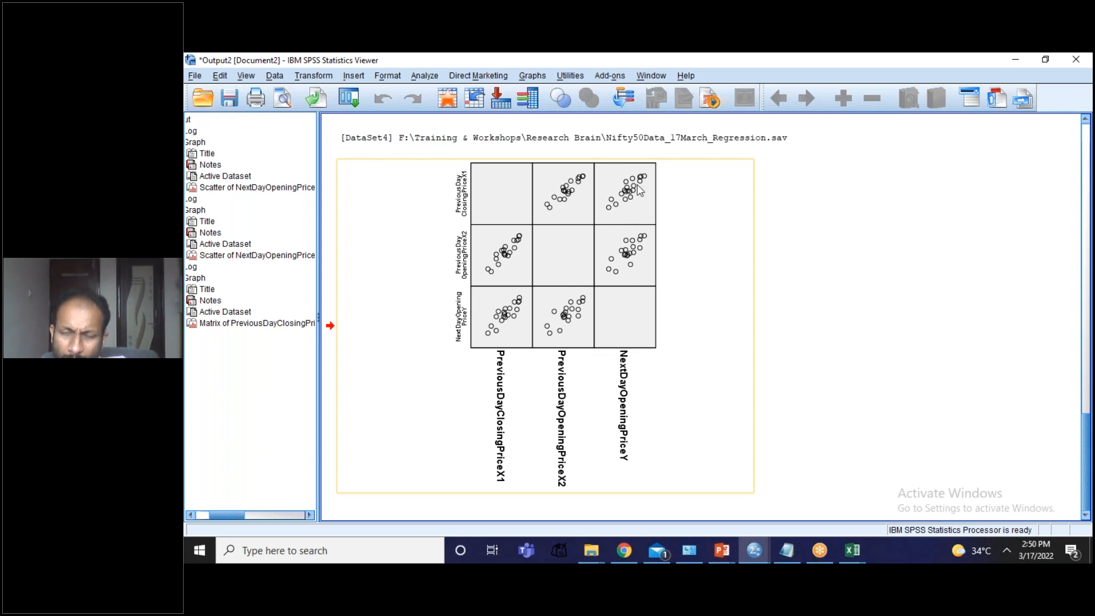
pyautogui.click(638, 247)
pyautogui.doubleClick(639, 247)
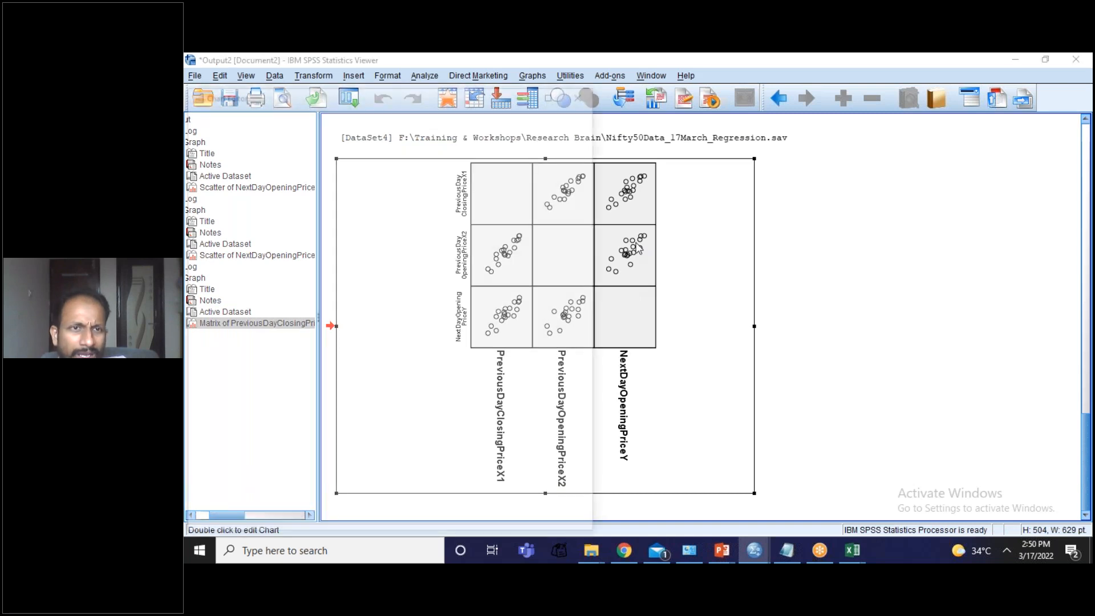
pyautogui.click(272, 161)
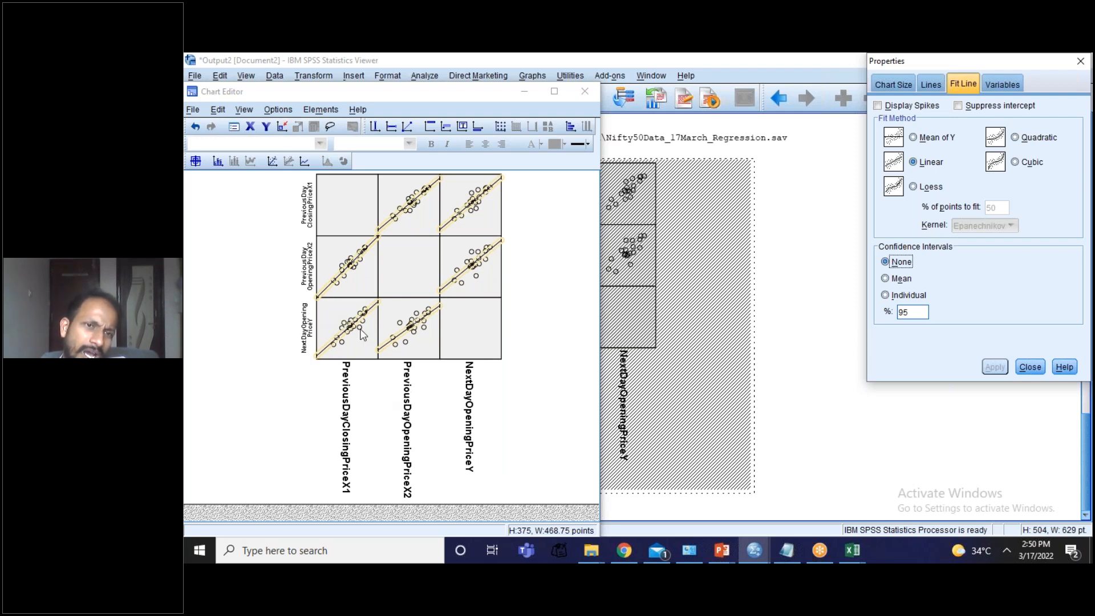
pyautogui.click(352, 352)
pyautogui.click(337, 326)
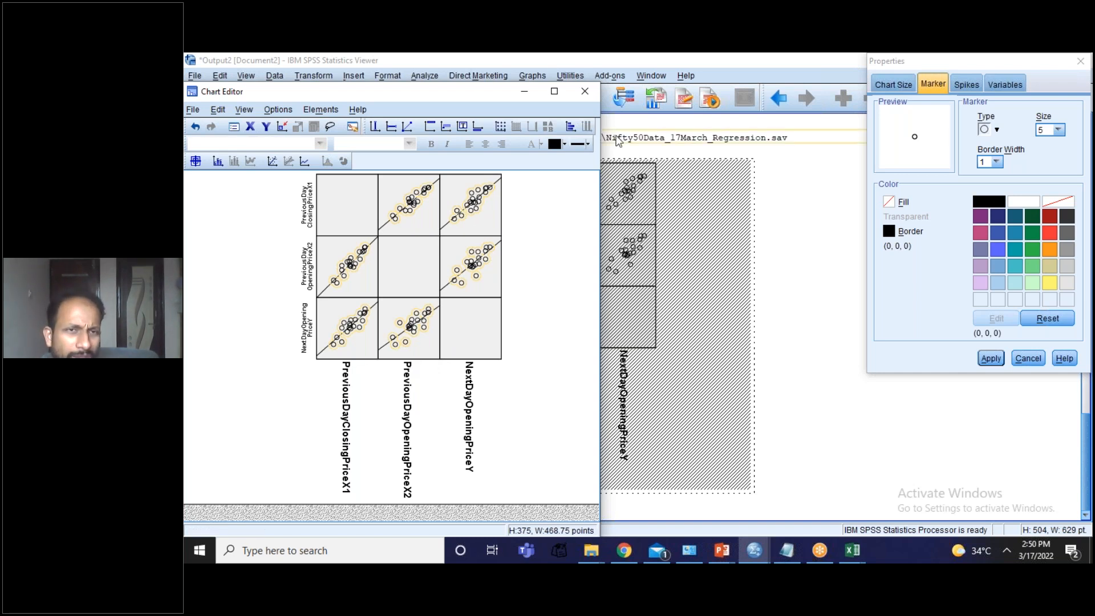
pyautogui.click(591, 97)
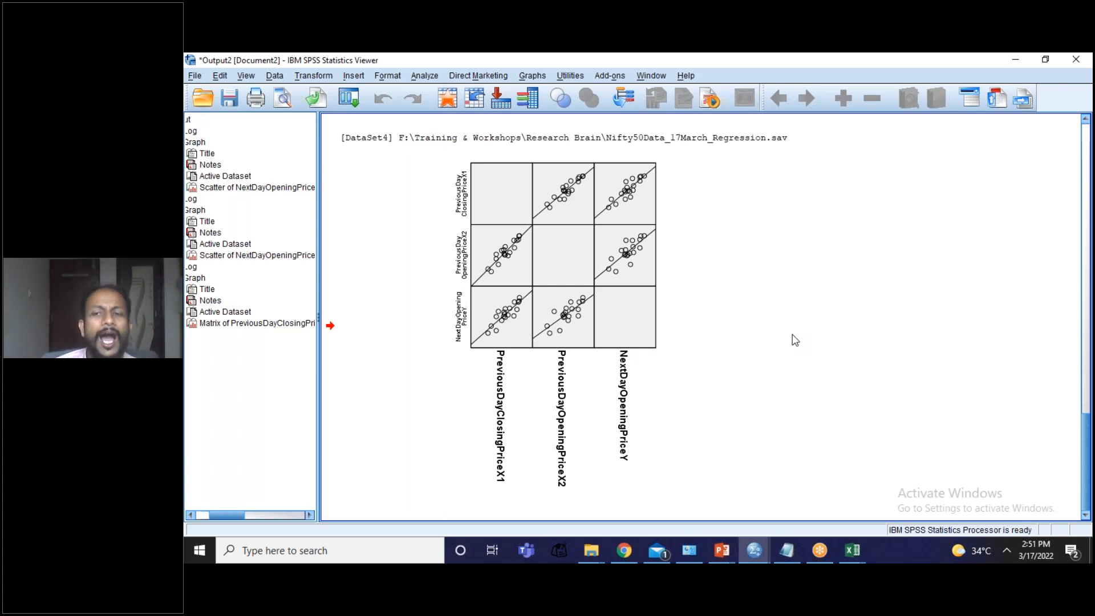
# - Switch to the PowerPoint slide show and review the Linear Regression Assumptions slide
pyautogui.click(734, 561)
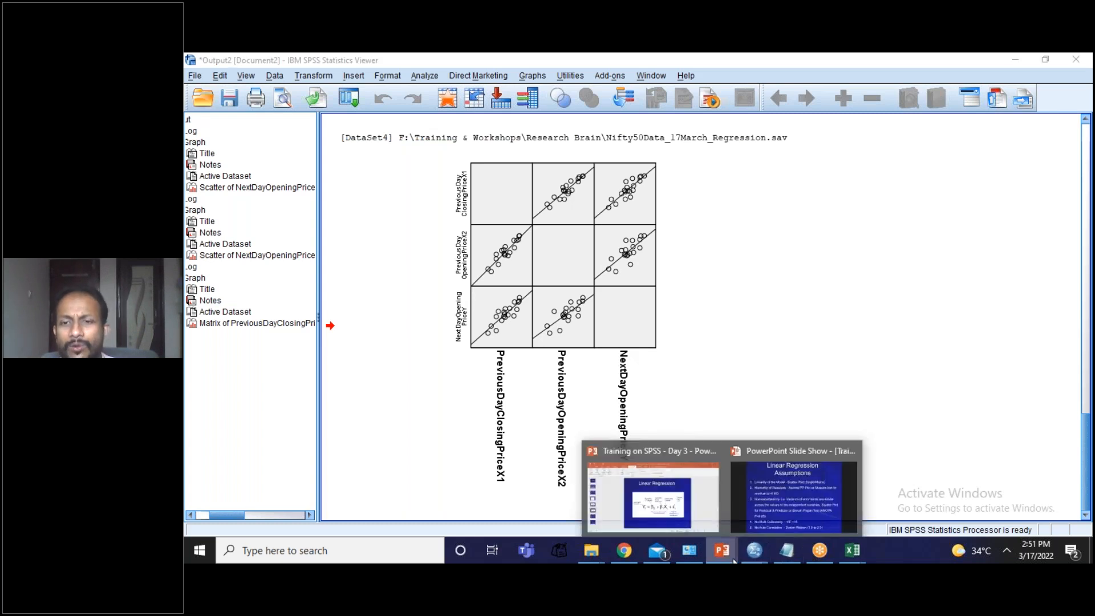
pyautogui.click(808, 452)
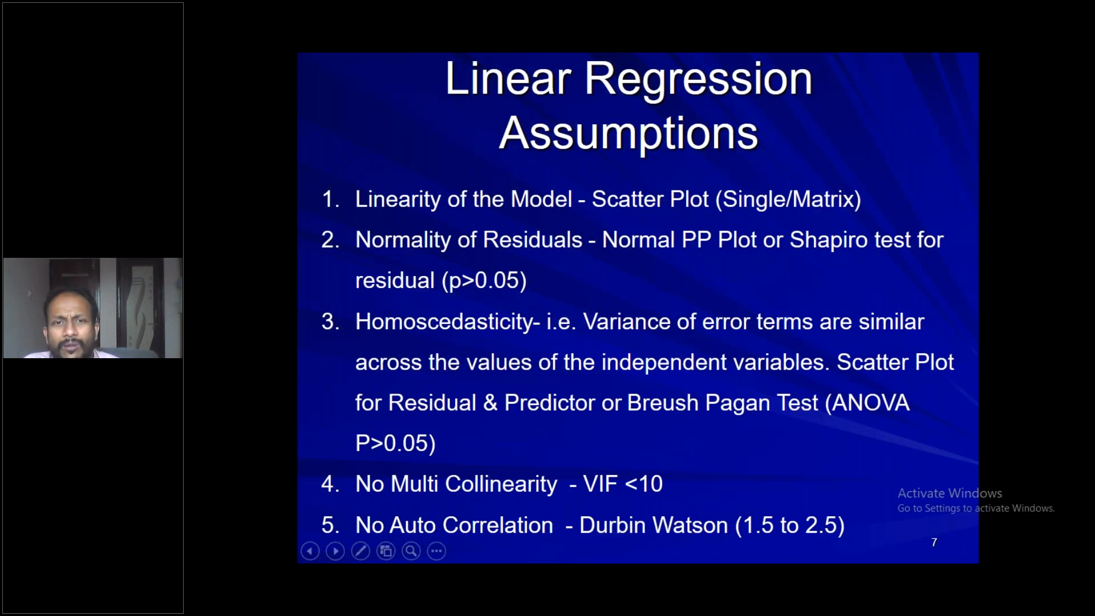
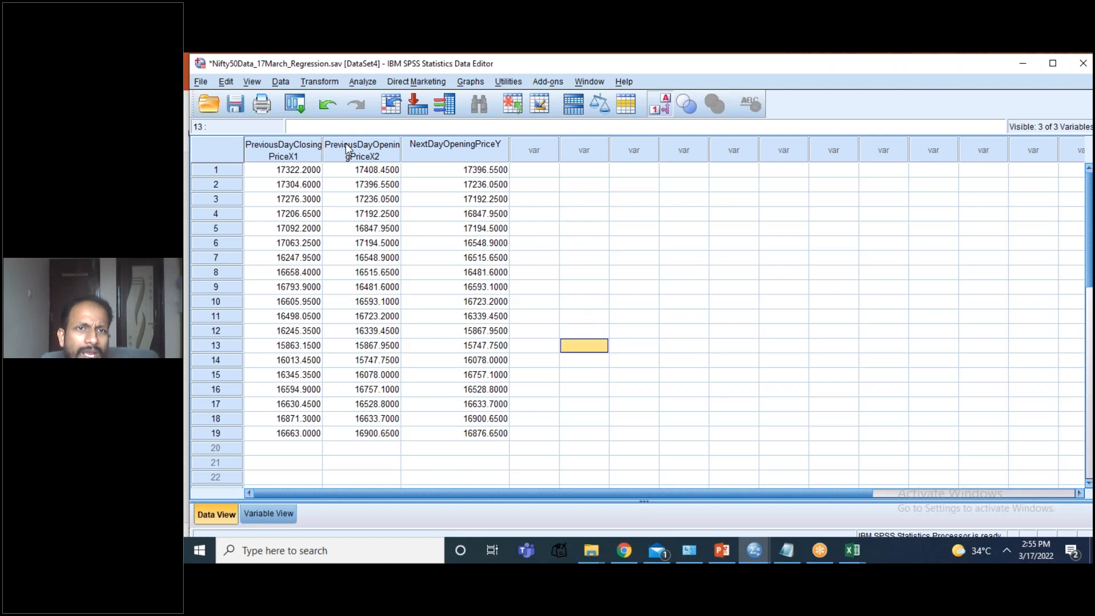
# - Set up a Linear Regression with NextDayOpeningPriceY as dependent and PreviousDayClosingPriceX1 and PreviousDayOpeningPriceX2 as independent variables
pyautogui.click(365, 82)
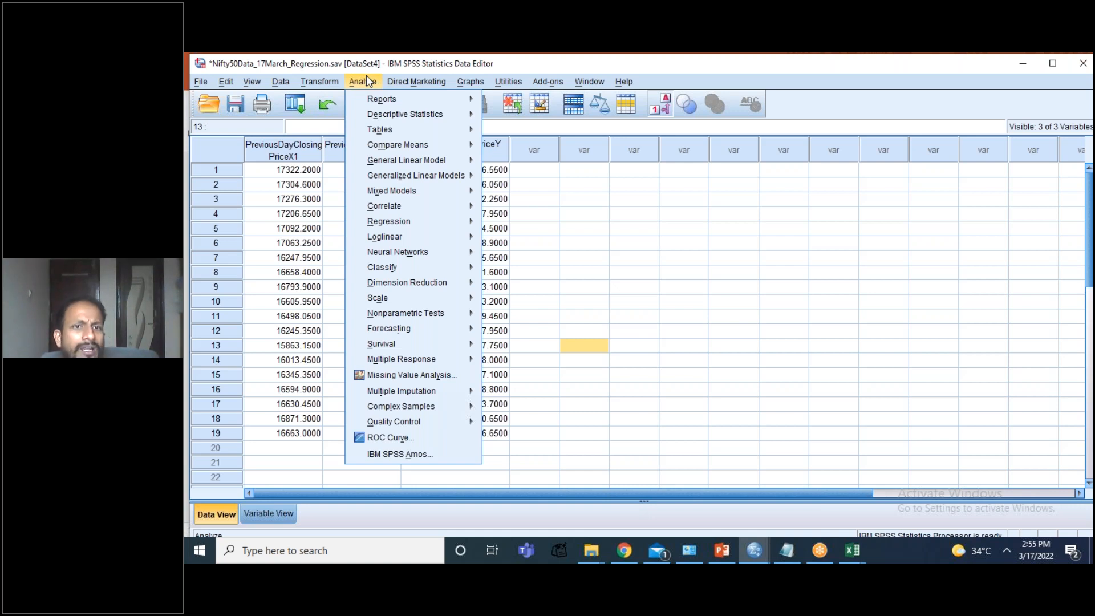
pyautogui.moveTo(391, 220)
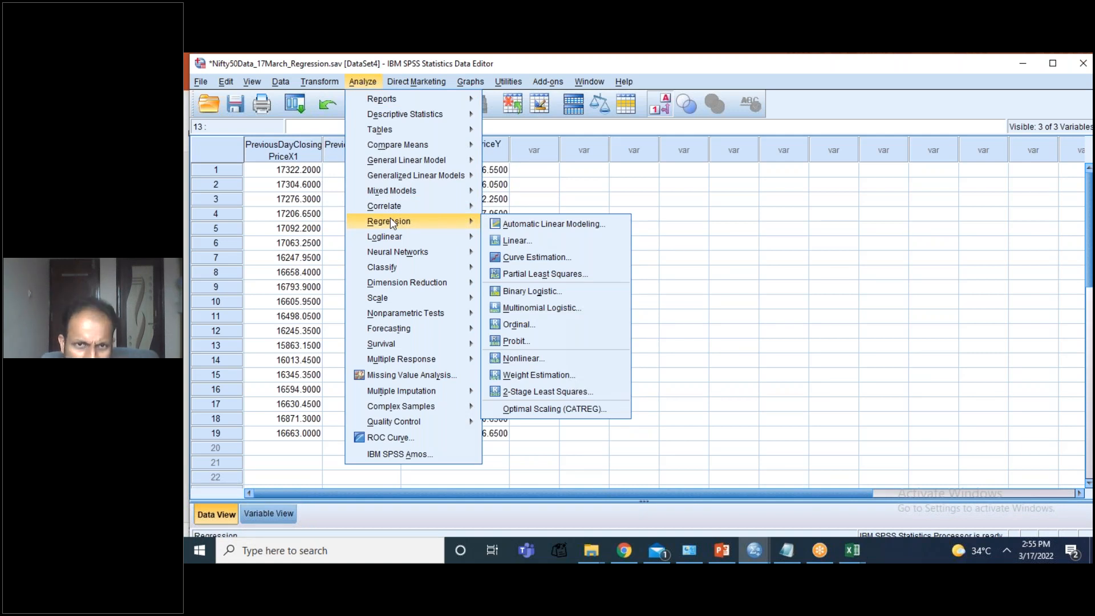
pyautogui.click(521, 243)
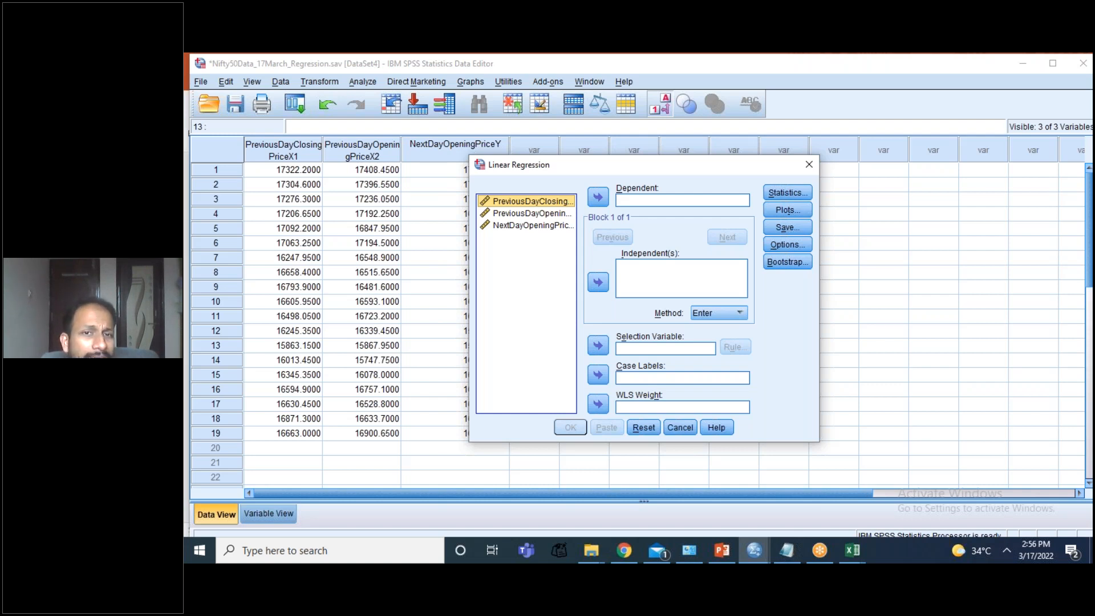
pyautogui.click(531, 227)
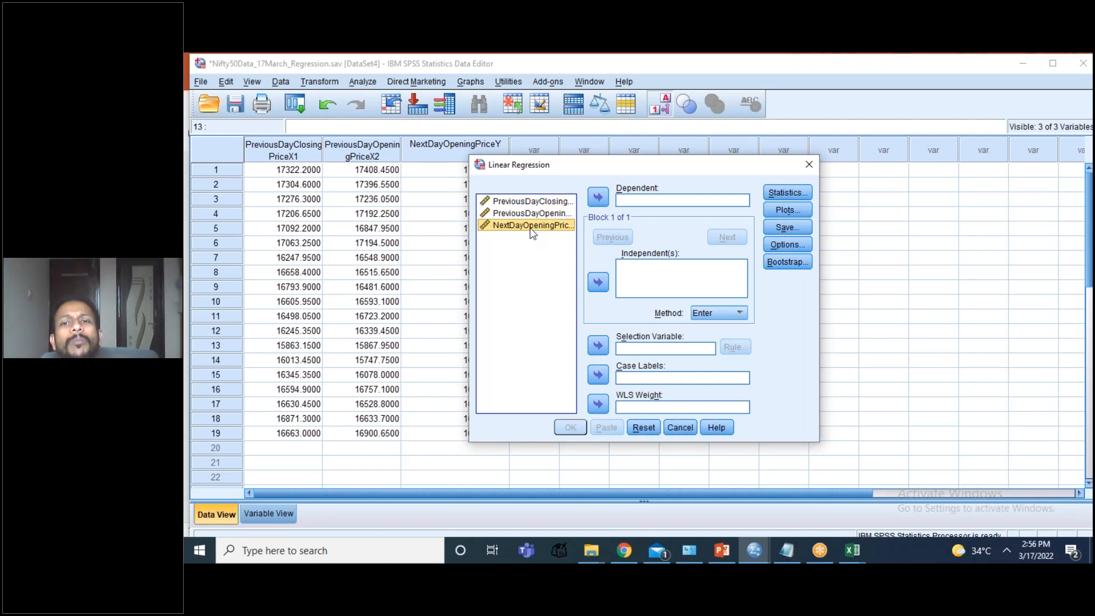
pyautogui.click(595, 197)
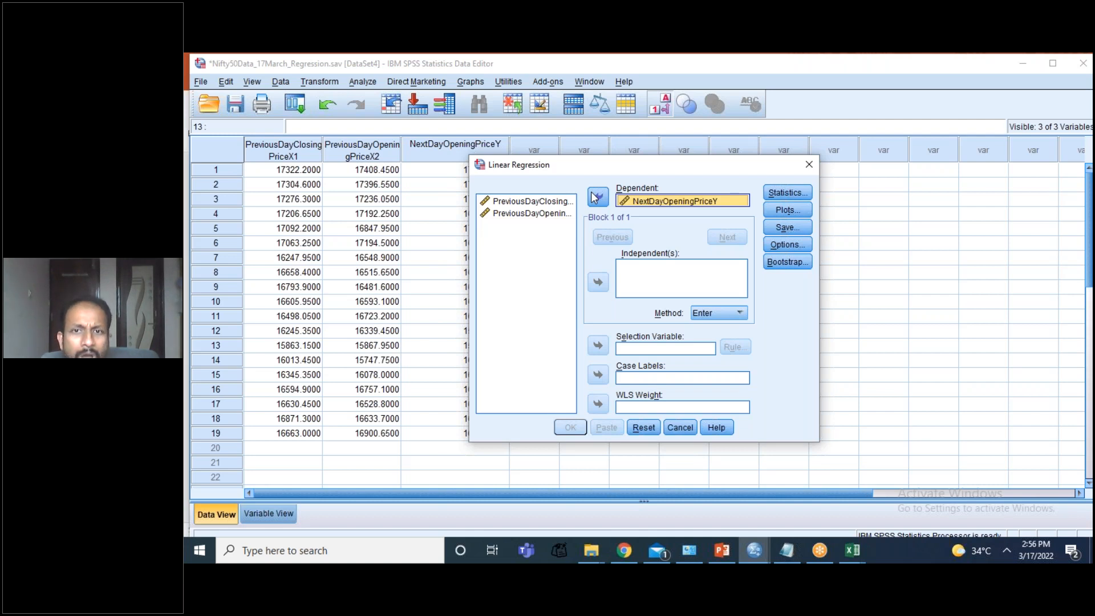
pyautogui.click(532, 205)
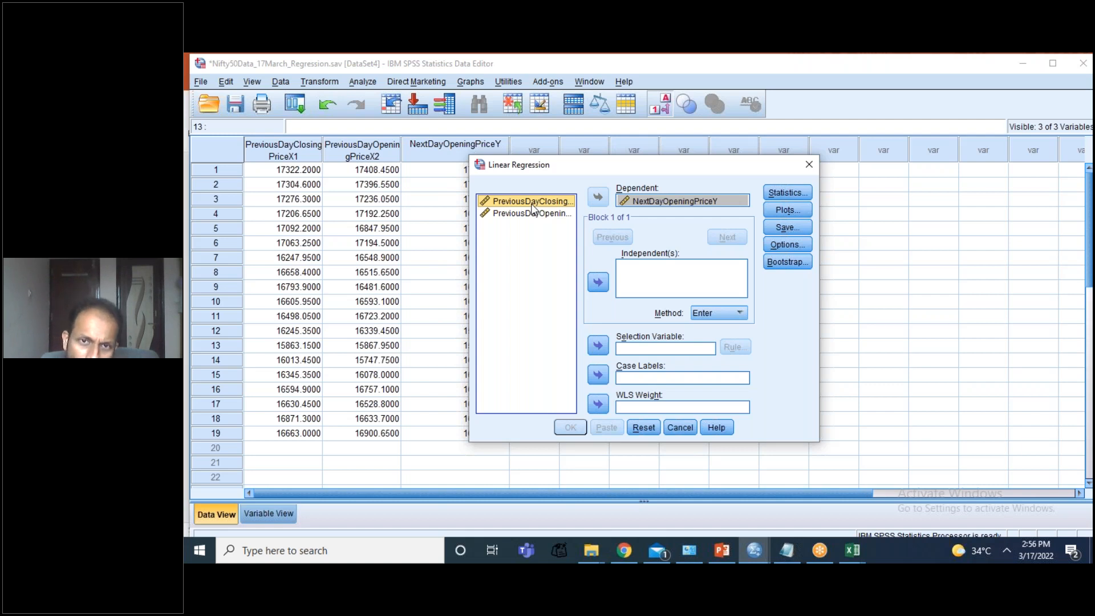
pyautogui.keyDown('shift'); pyautogui.click(530, 214); pyautogui.keyUp('shift')
pyautogui.click(597, 290)
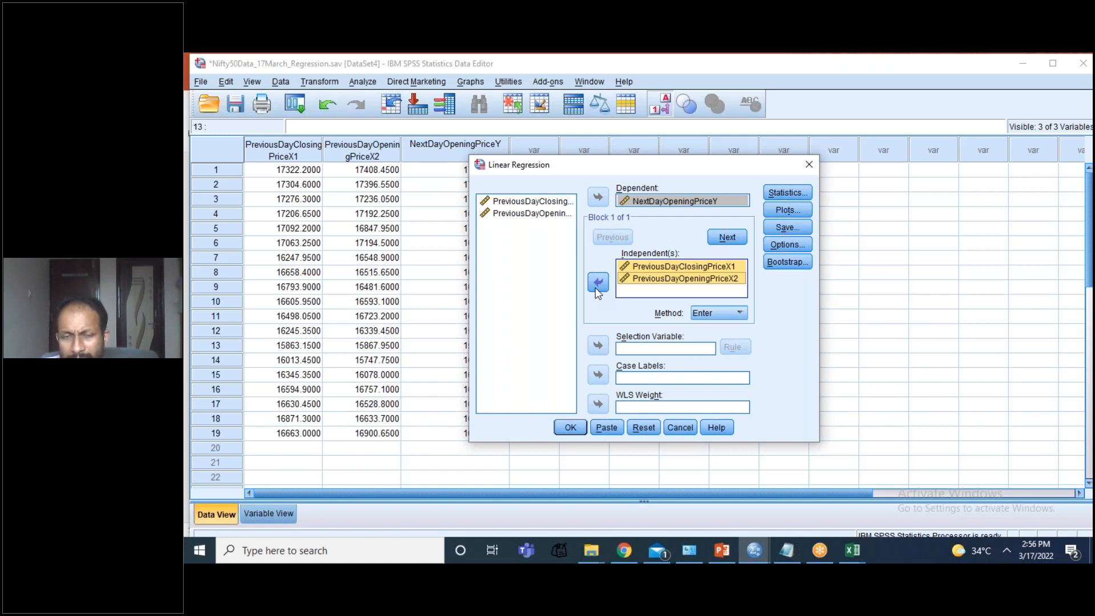
# - Add the Durbin-Watson residual test and Descriptives to the regression statistics
pyautogui.click(779, 194)
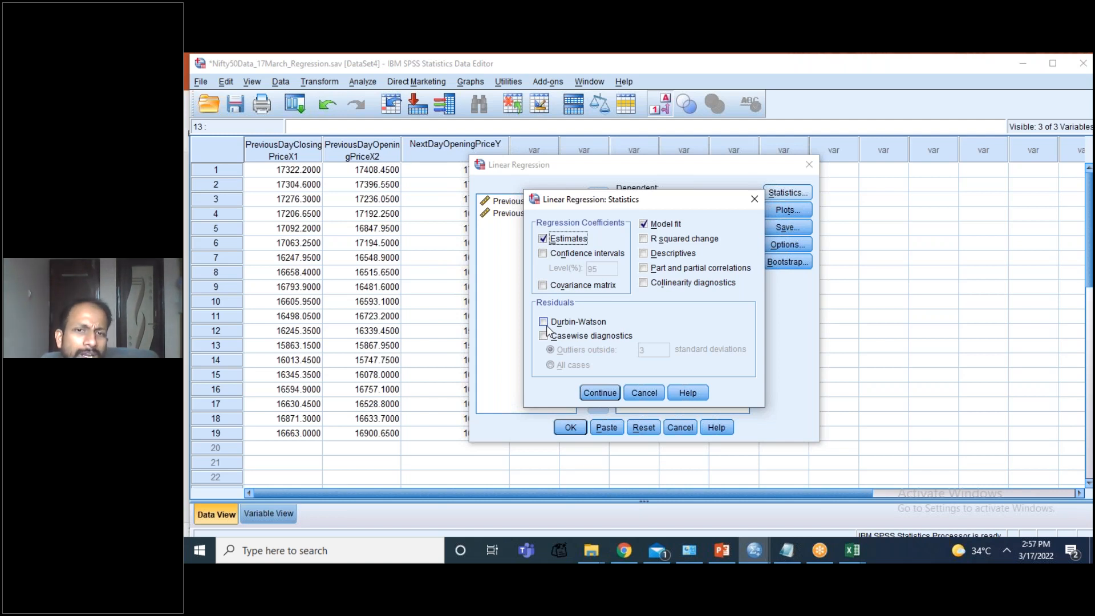
pyautogui.click(543, 322)
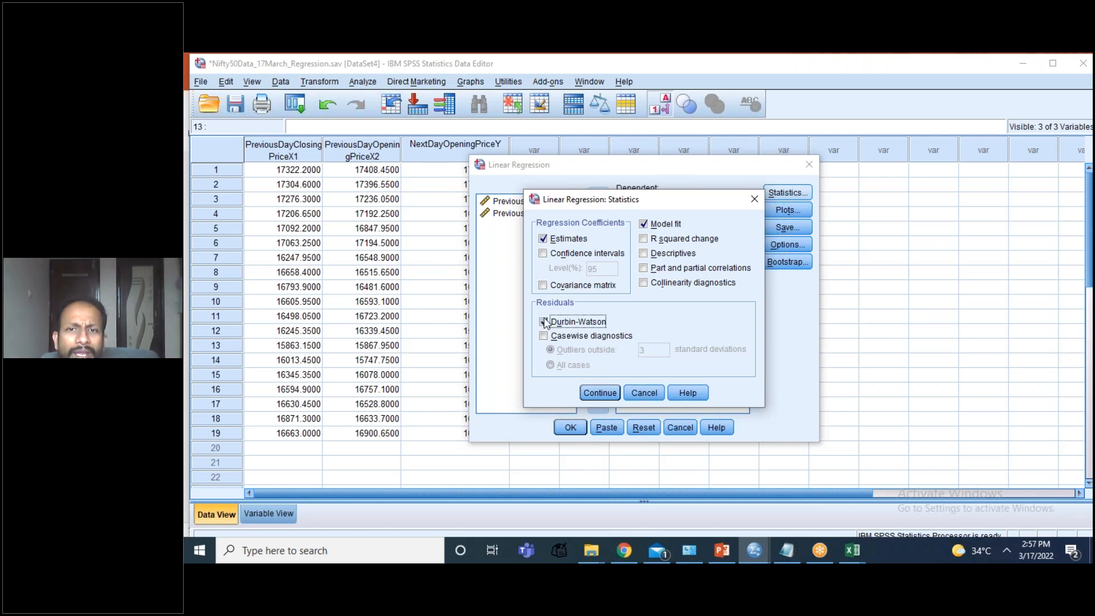
pyautogui.click(642, 255)
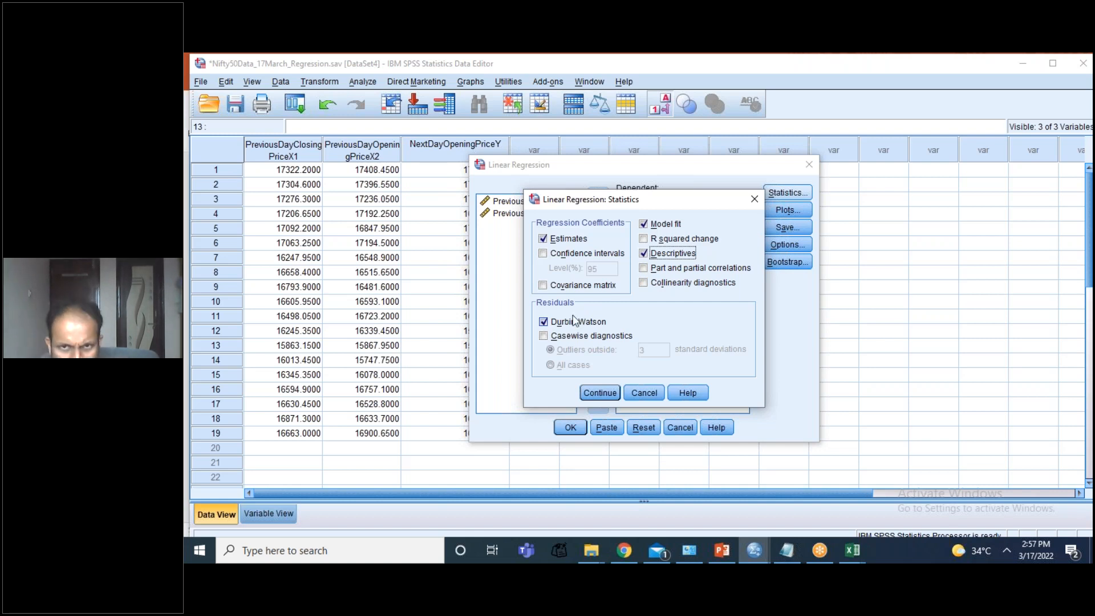
pyautogui.click(615, 394)
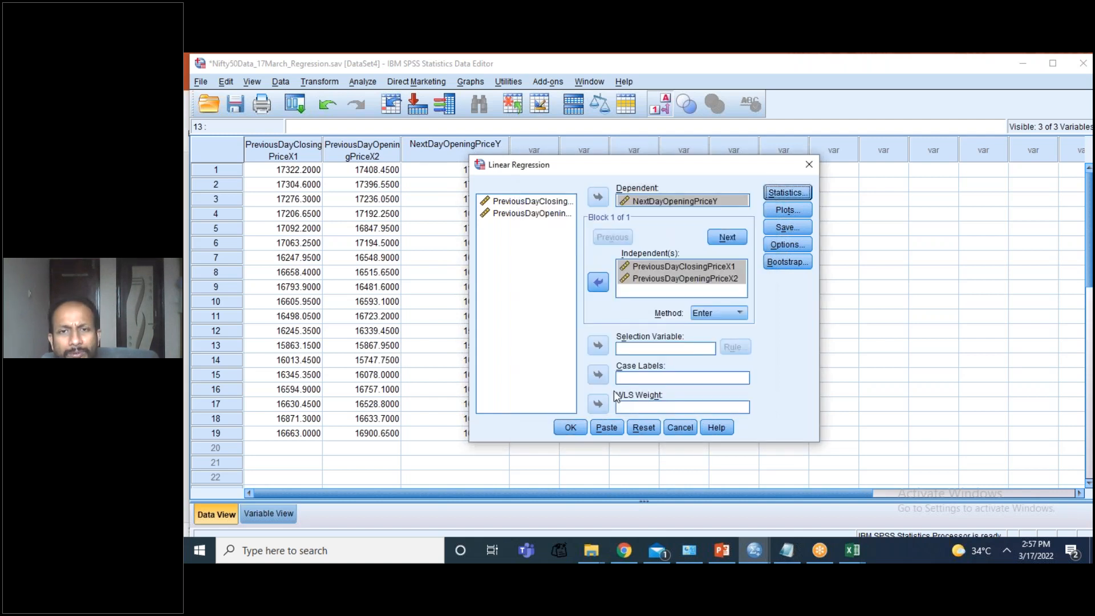
pyautogui.click(783, 212)
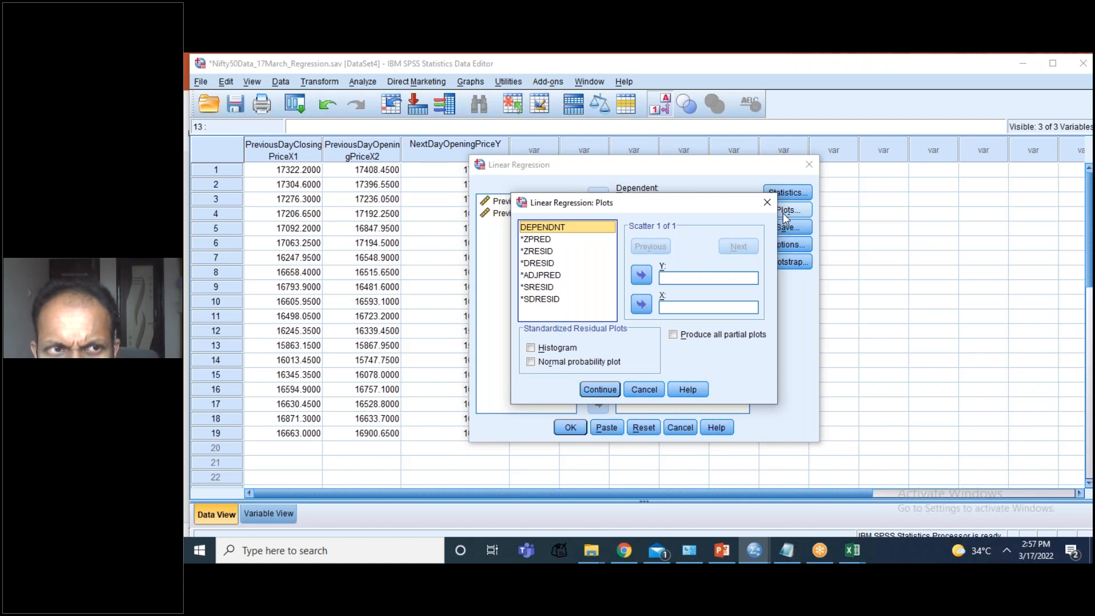
pyautogui.press('XF86AudioRaiseVolume')
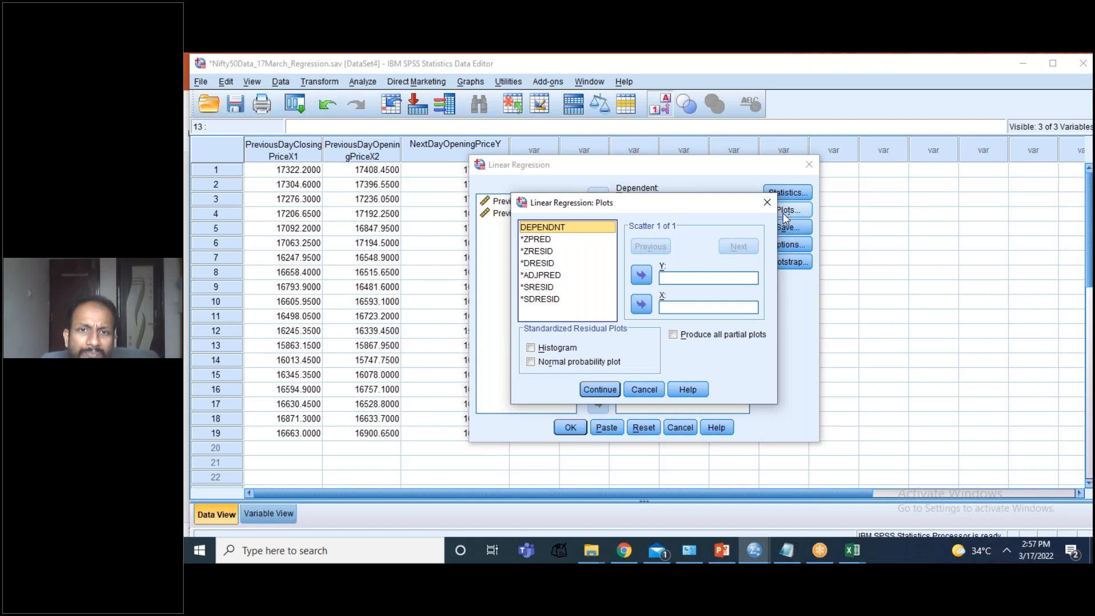
pyautogui.click(654, 392)
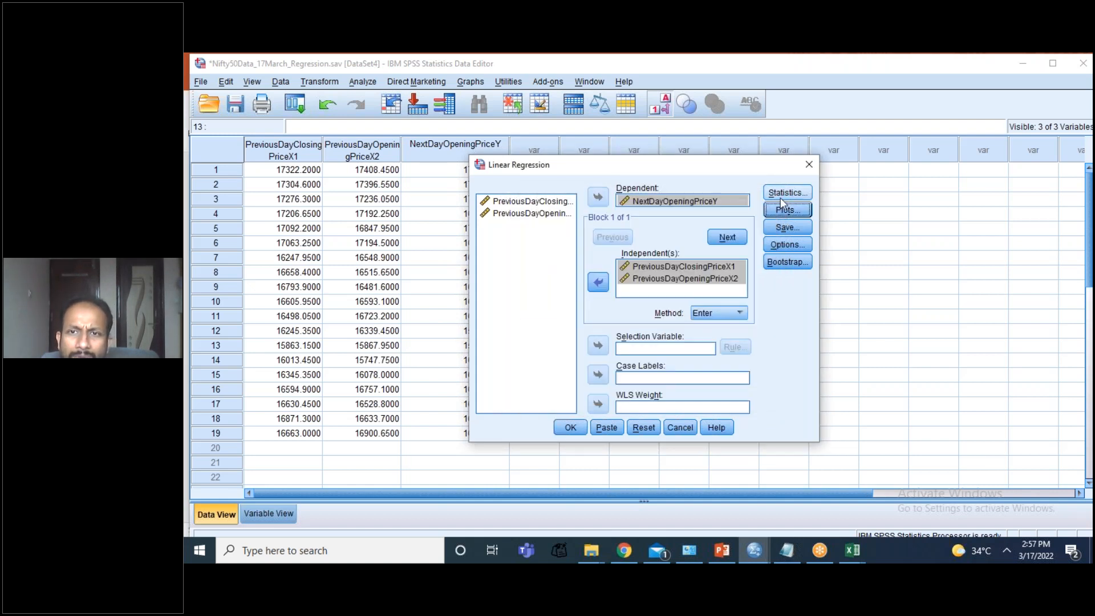
pyautogui.click(780, 194)
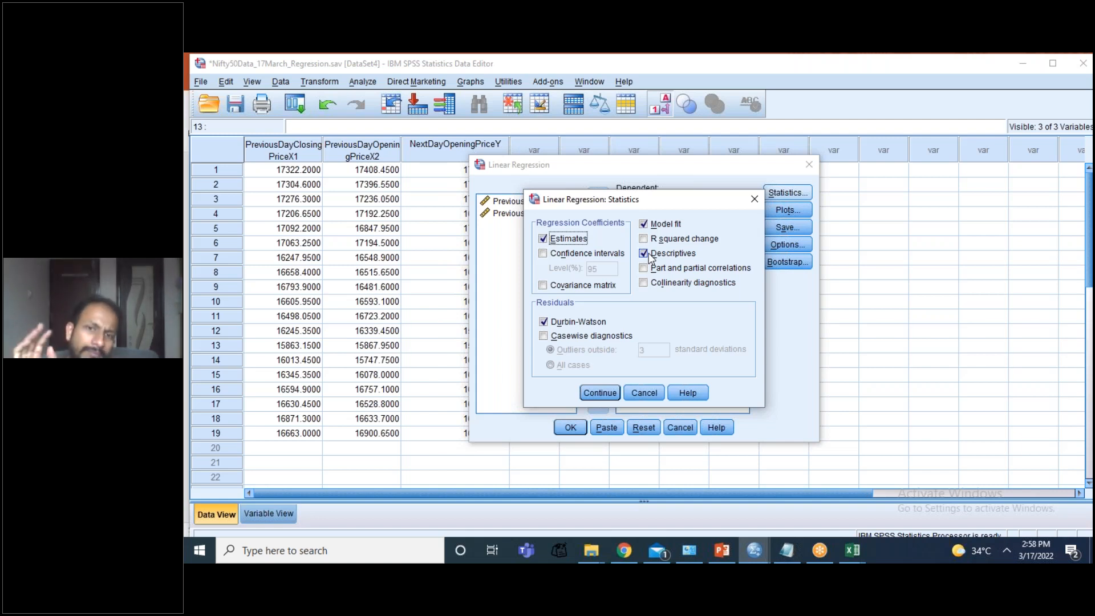
pyautogui.click(600, 393)
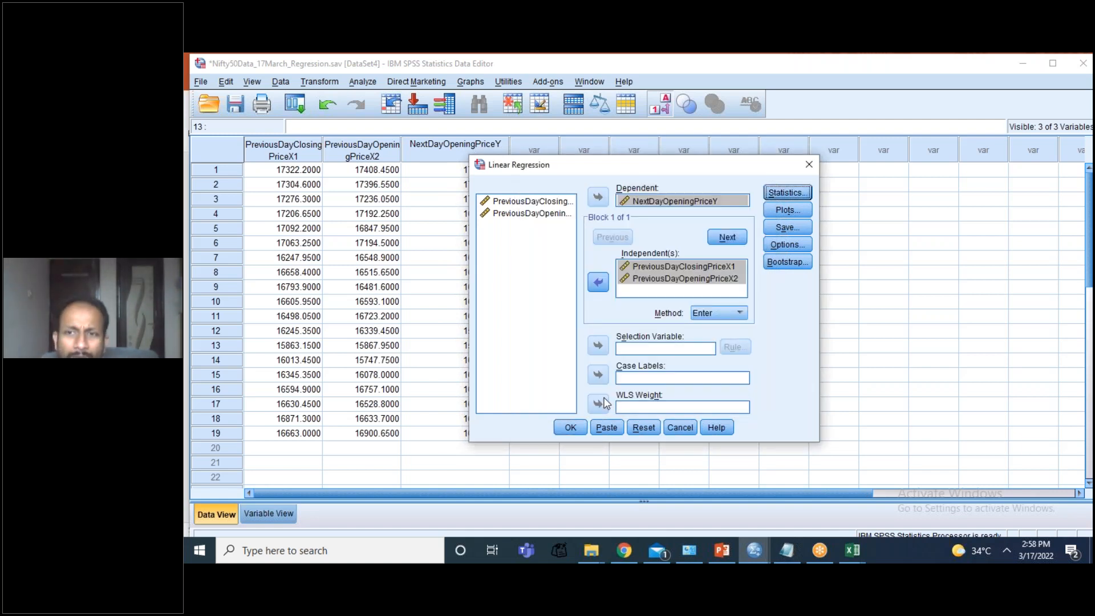
# - Define a regression residual scatterplot with *ZRESID on the Y axis and *ZPRED on the X axis
pyautogui.click(784, 212)
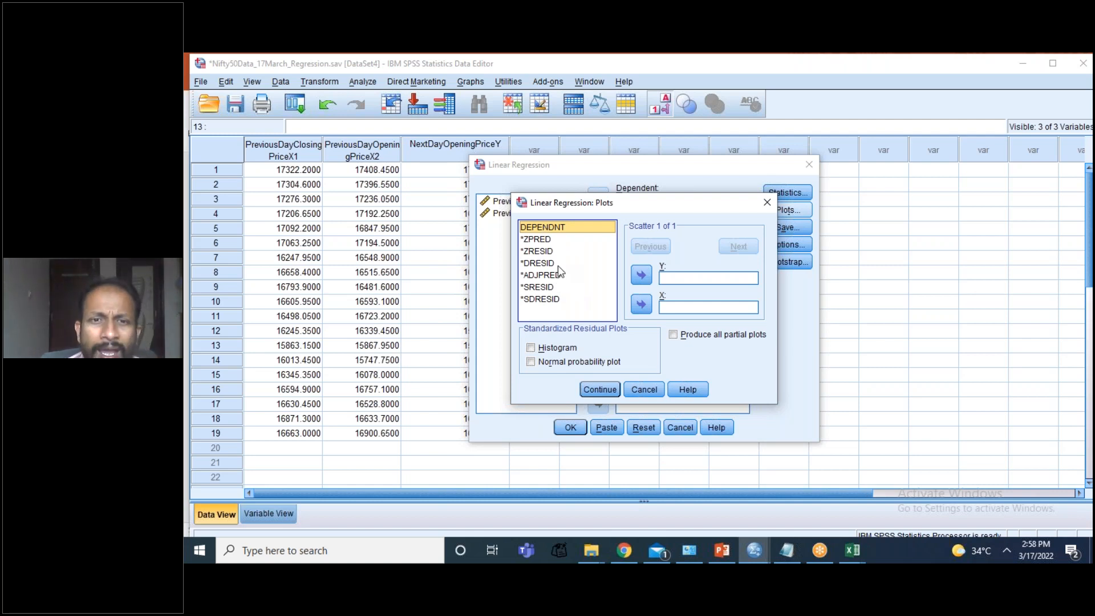
pyautogui.click(539, 239)
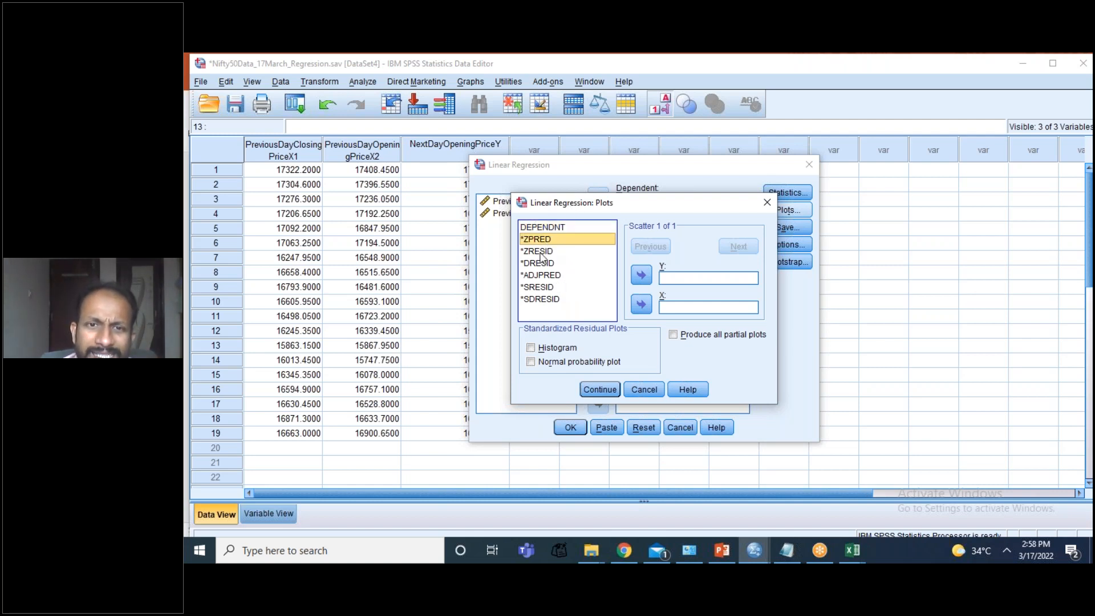
pyautogui.click(540, 252)
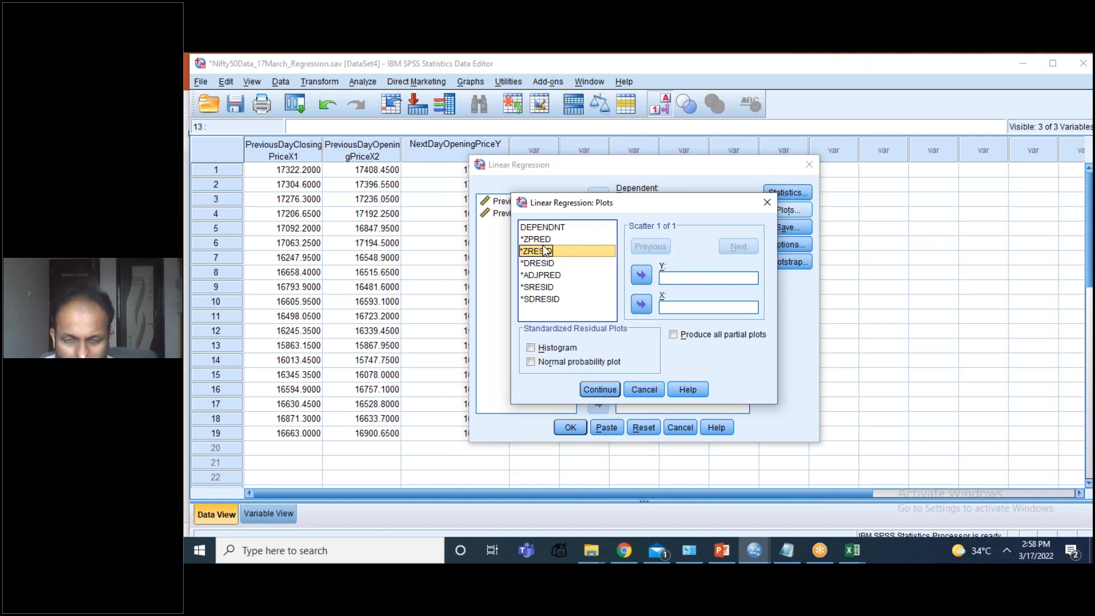
pyautogui.click(542, 240)
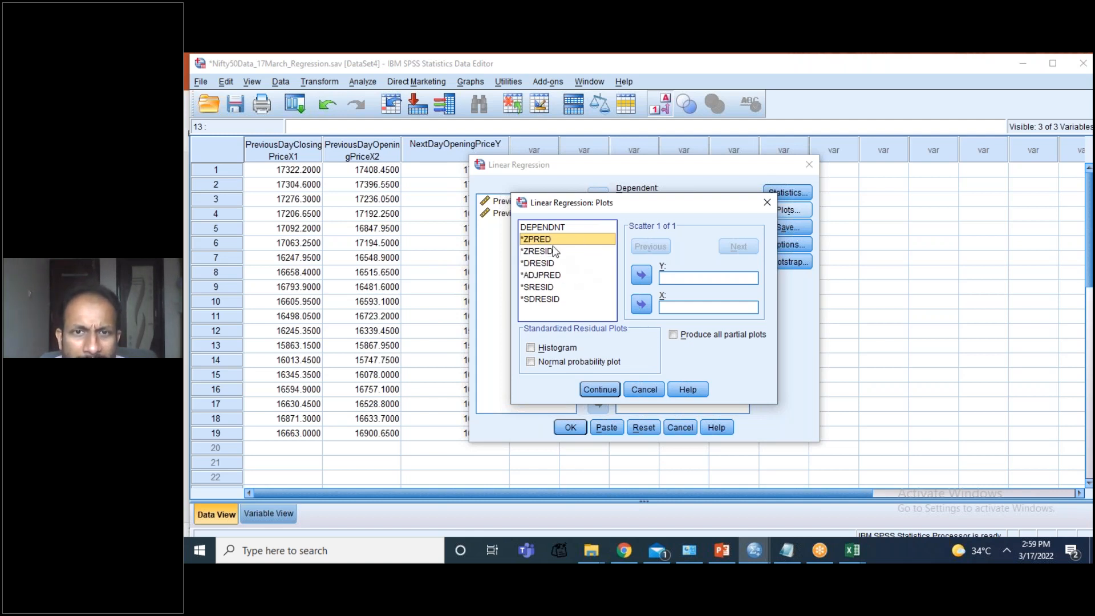
pyautogui.click(642, 306)
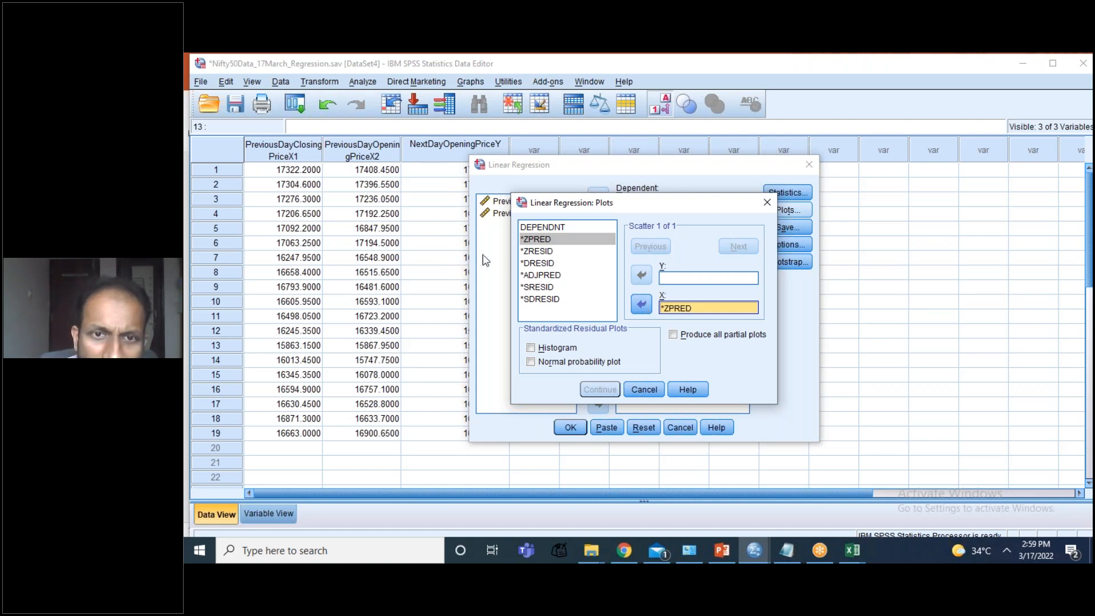
pyautogui.click(536, 239)
pyautogui.click(537, 251)
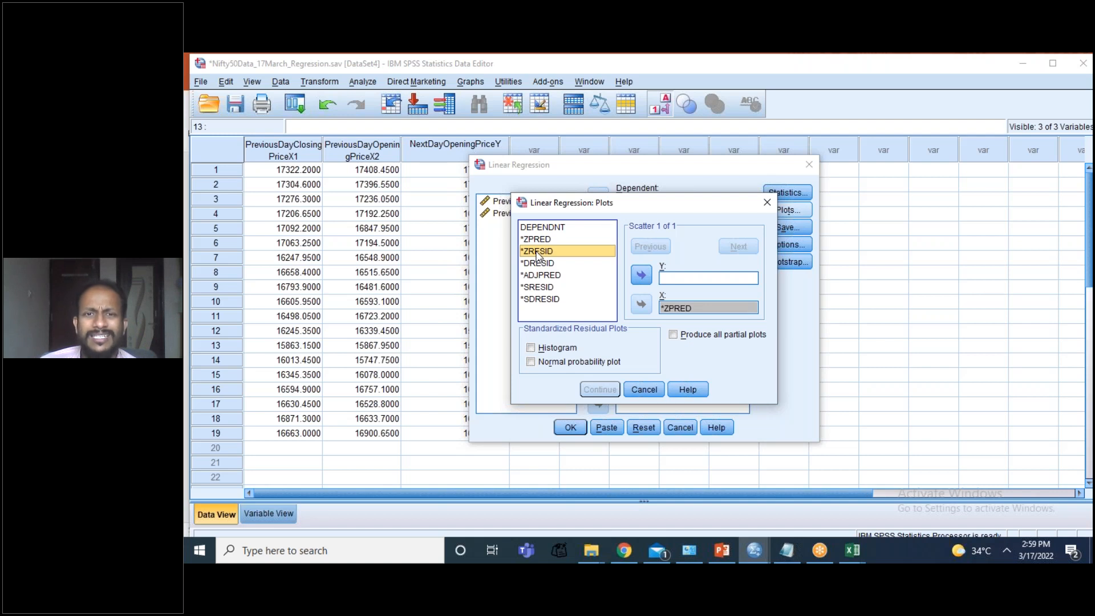
pyautogui.click(643, 275)
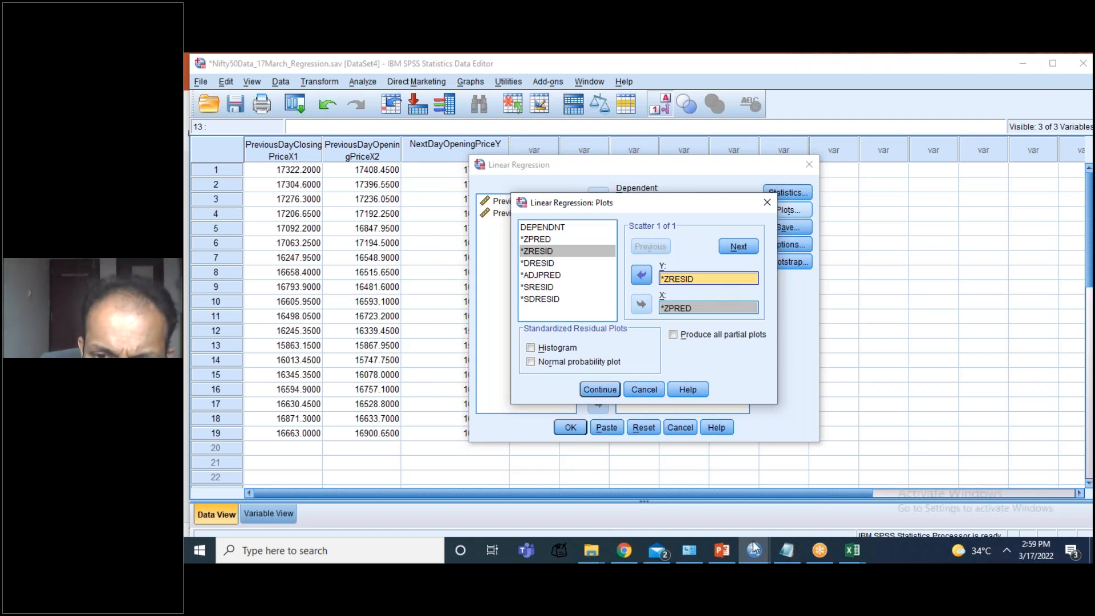
# - Check the residual normality assumption on the PowerPoint slide and add a normal probability plot to the SPSS regression plots
pyautogui.moveTo(730, 548)
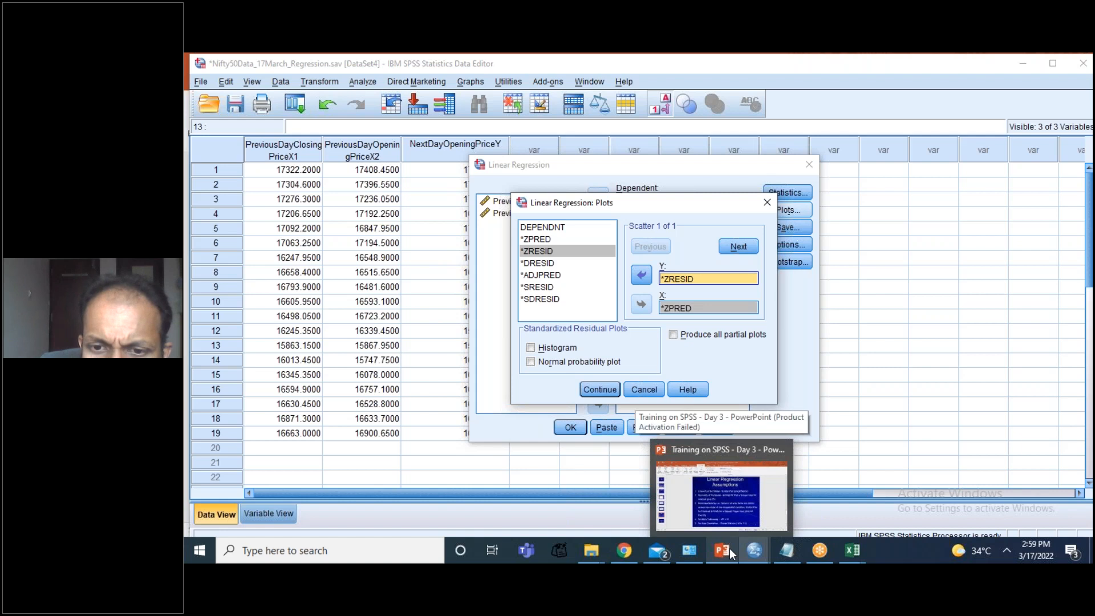
pyautogui.click(734, 513)
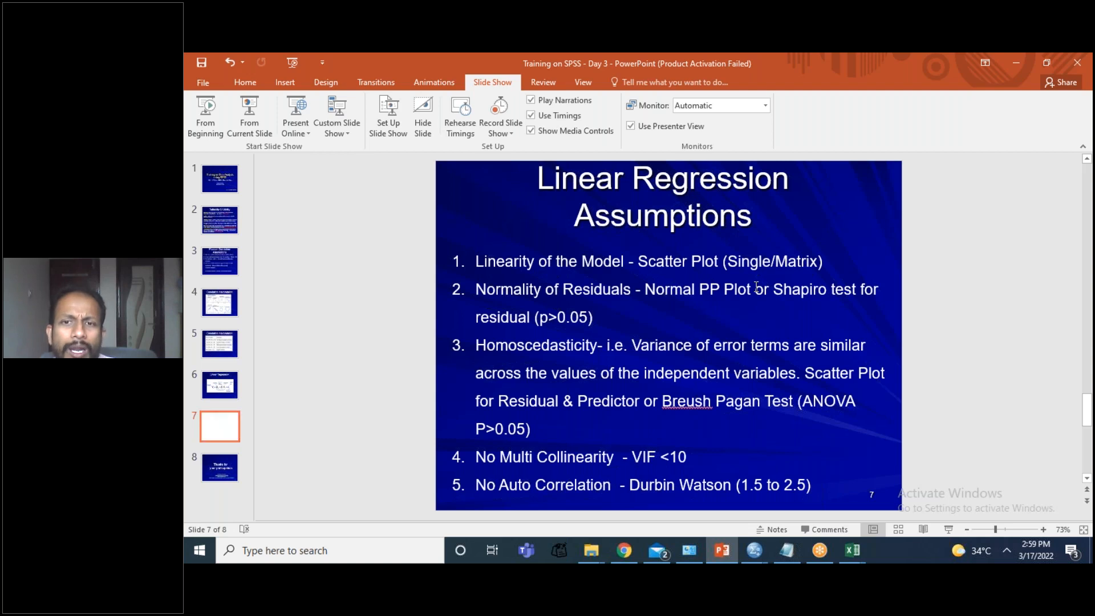
pyautogui.click(756, 288)
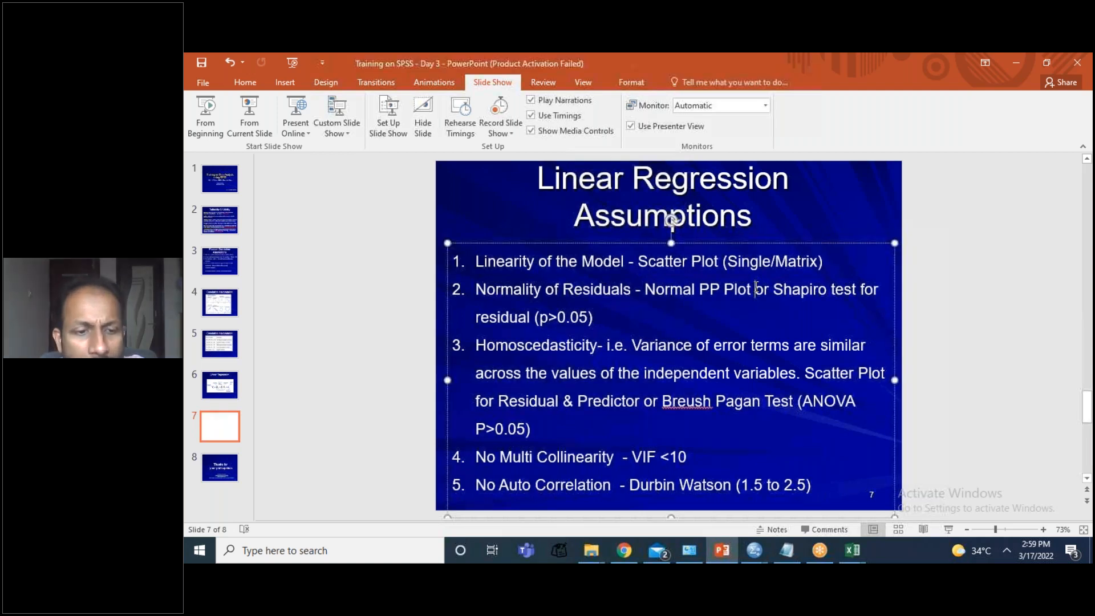
pyautogui.moveTo(756, 288); pyautogui.dragTo(675, 283)
pyautogui.hotkey('alt', 'Tab')
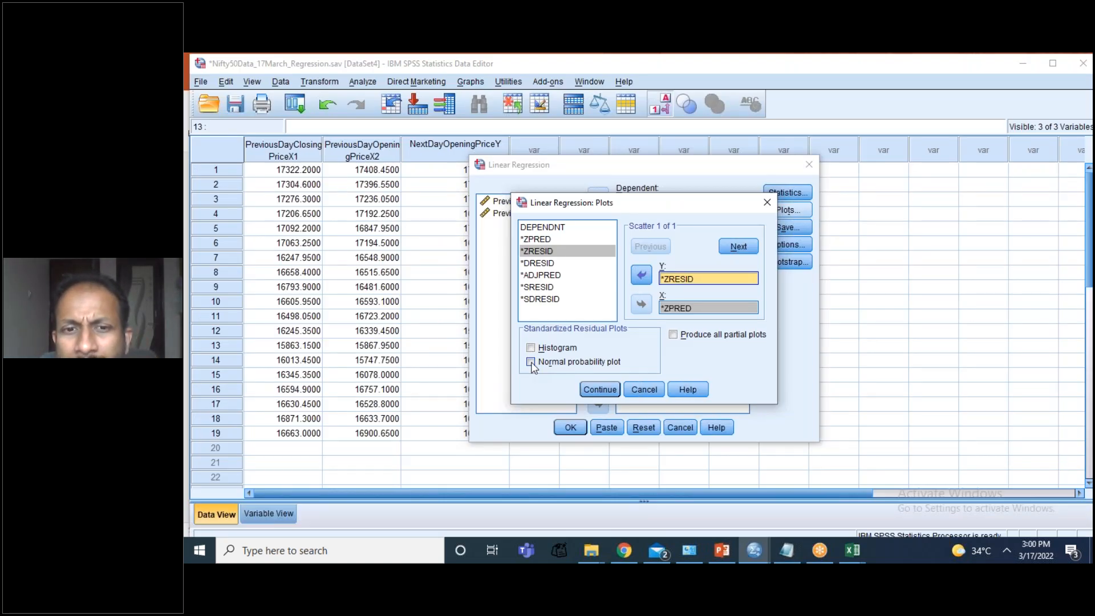
pyautogui.click(531, 363)
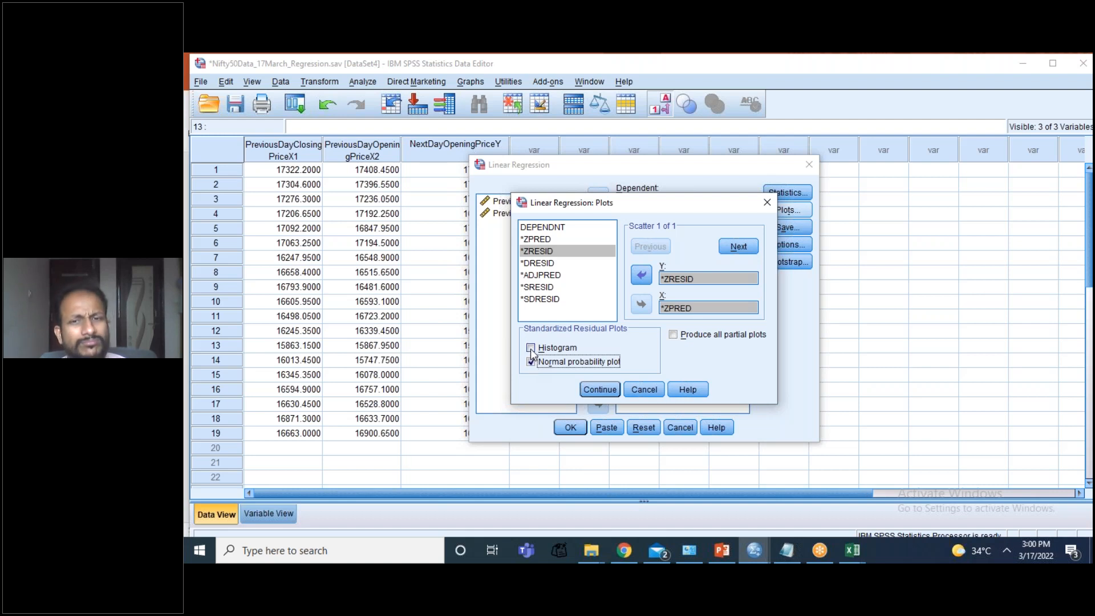
pyautogui.click(600, 390)
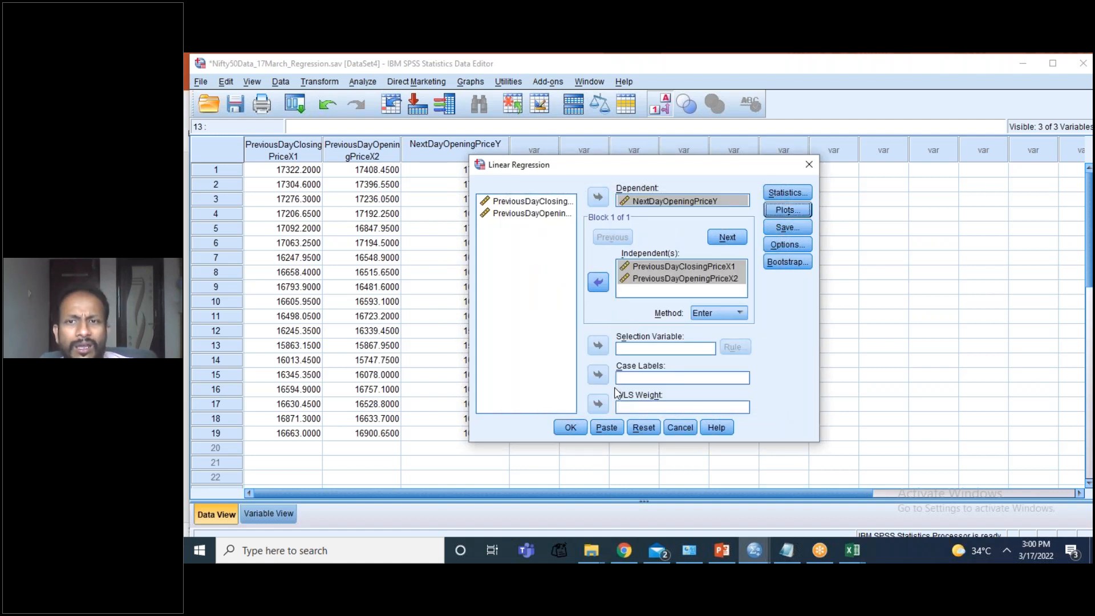
# - Set the regression to save unstandardized and standardized predicted values and residuals, and accept the default regression options
pyautogui.click(789, 229)
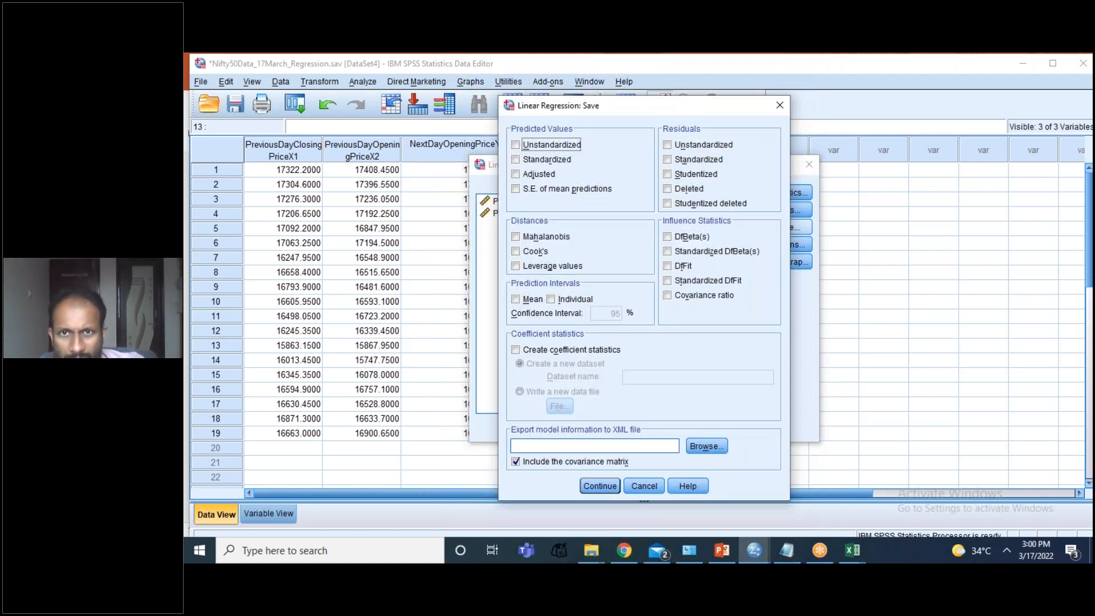
pyautogui.click(667, 145)
pyautogui.click(665, 144)
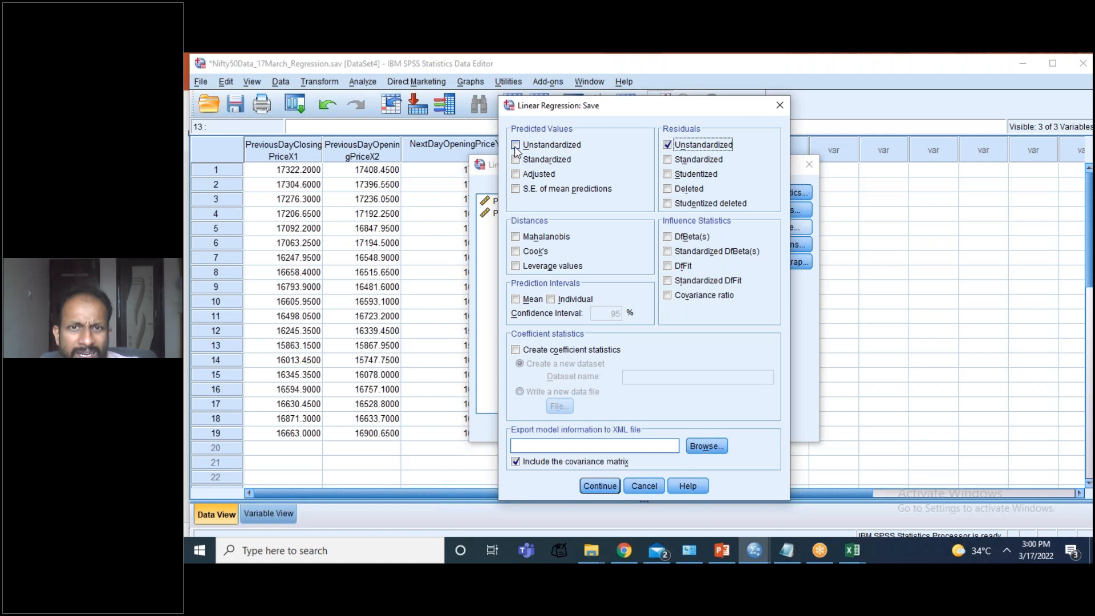
pyautogui.click(517, 146)
pyautogui.click(517, 159)
pyautogui.click(669, 160)
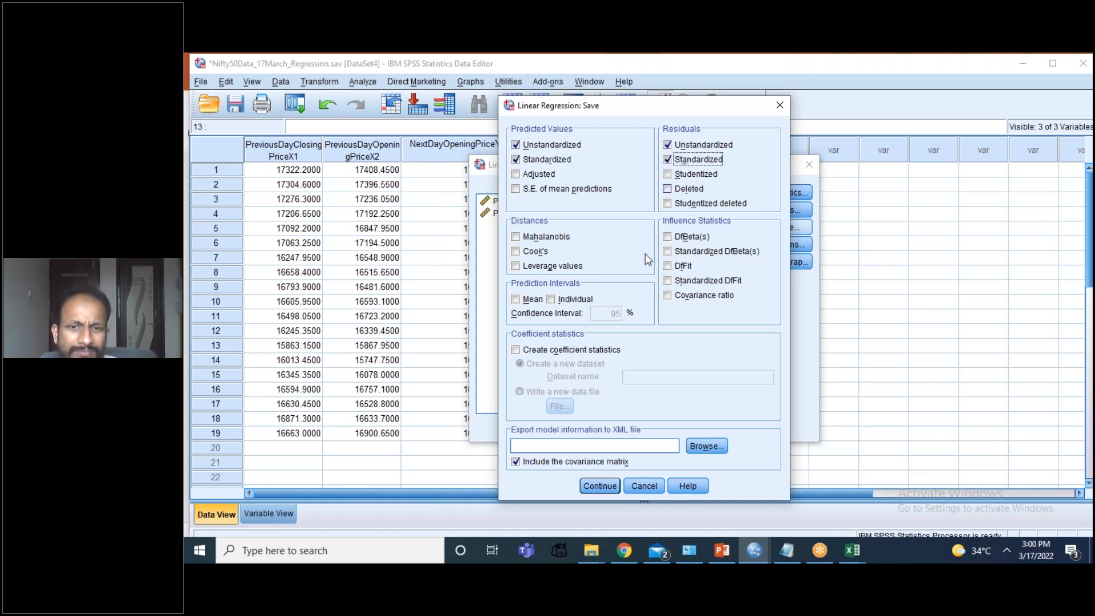
pyautogui.click(600, 486)
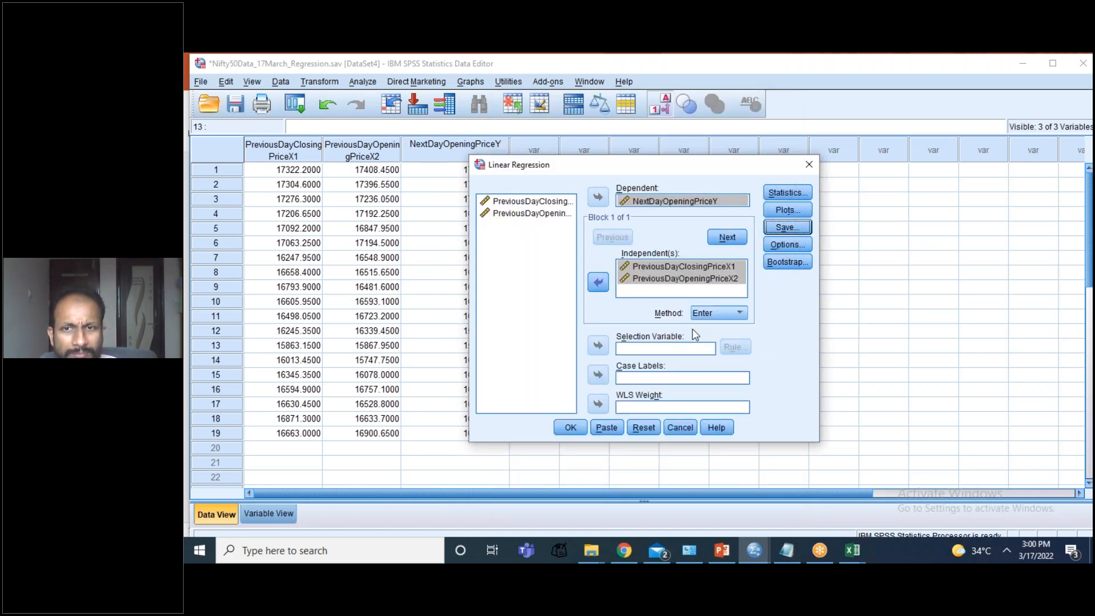
pyautogui.click(774, 245)
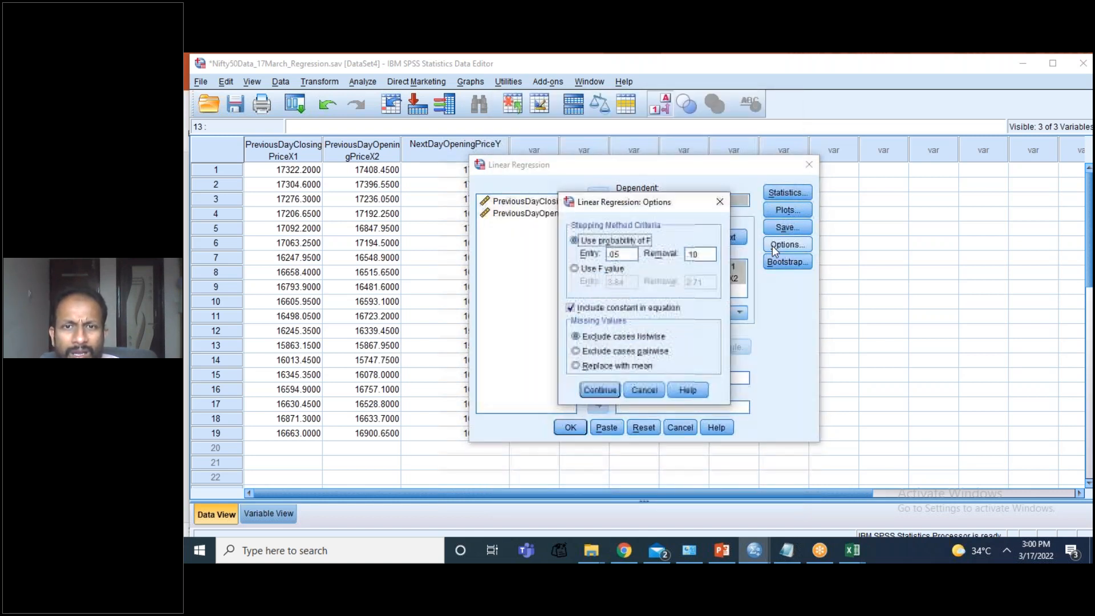
pyautogui.click(603, 383)
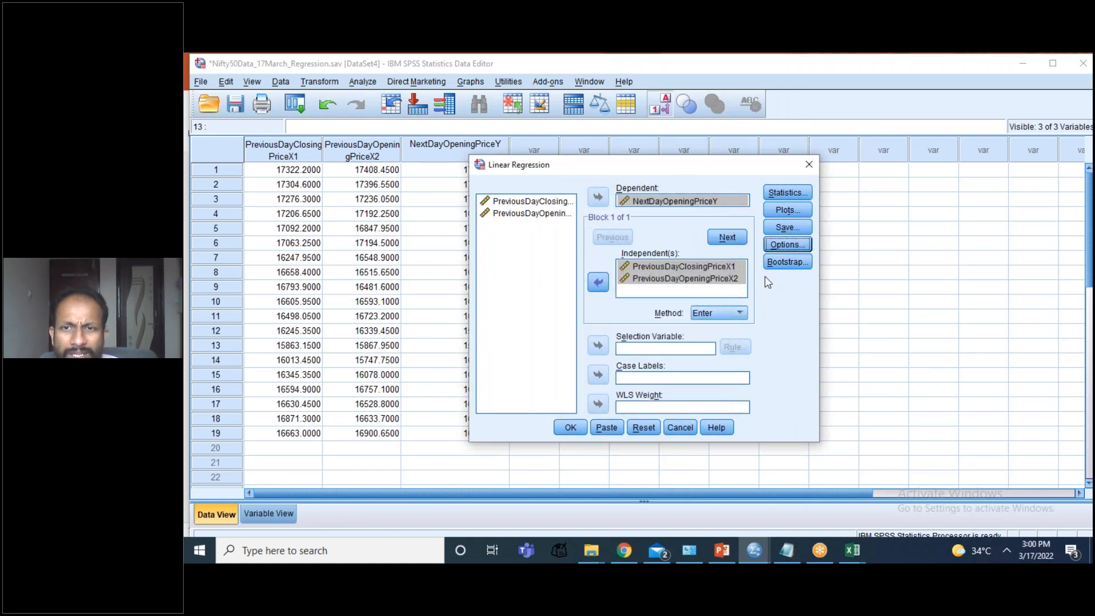
# - Review the regression's statistics, residual plot and save settings, and check the bootstrap options without enabling bootstrapping
pyautogui.click(784, 197)
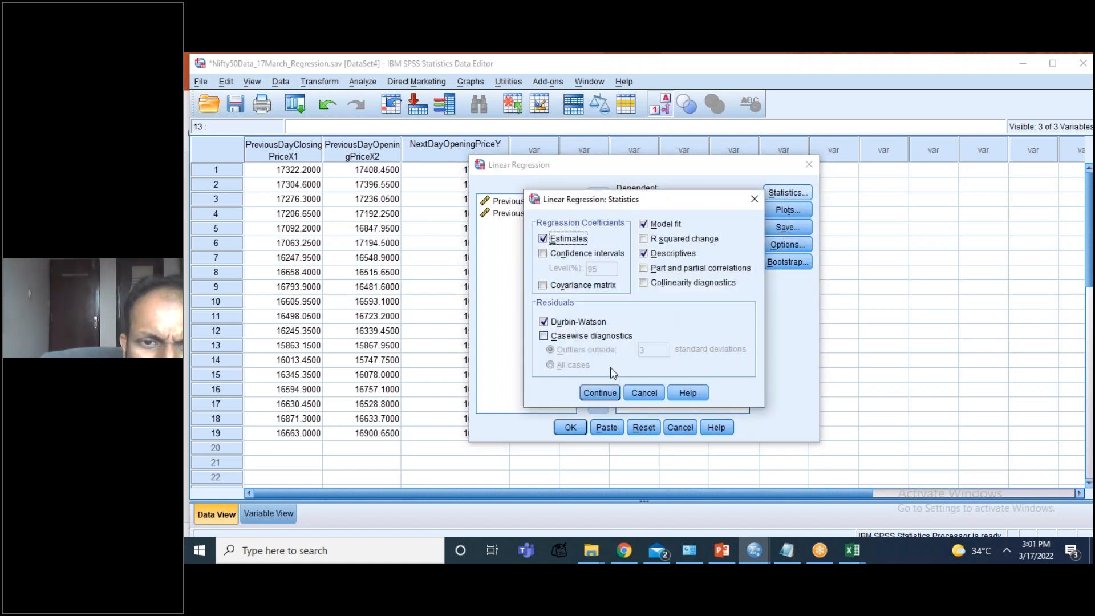
pyautogui.click(592, 390)
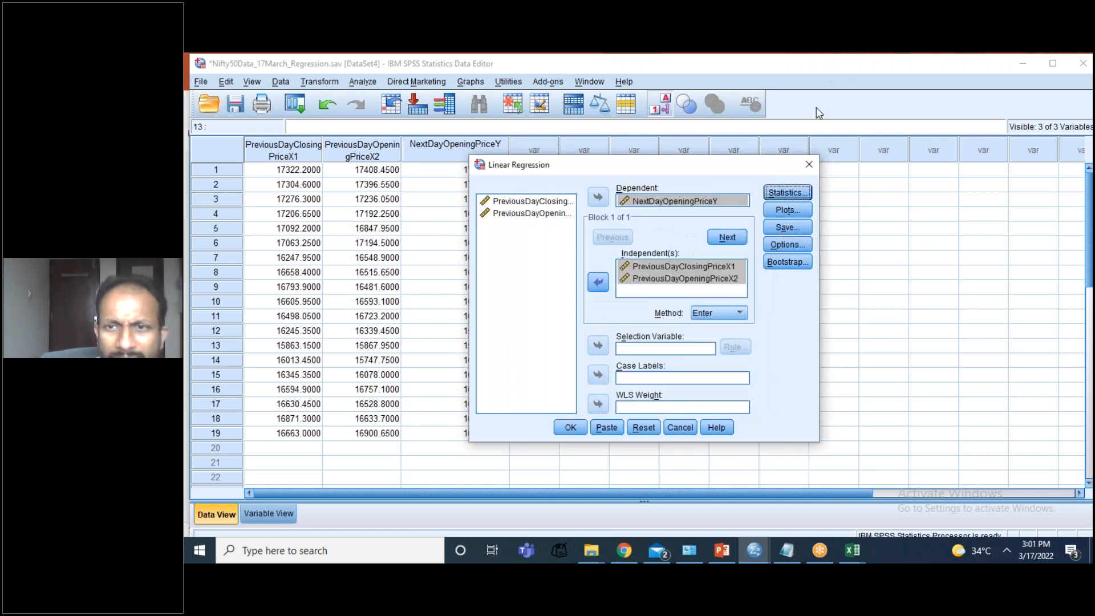
pyautogui.click(780, 211)
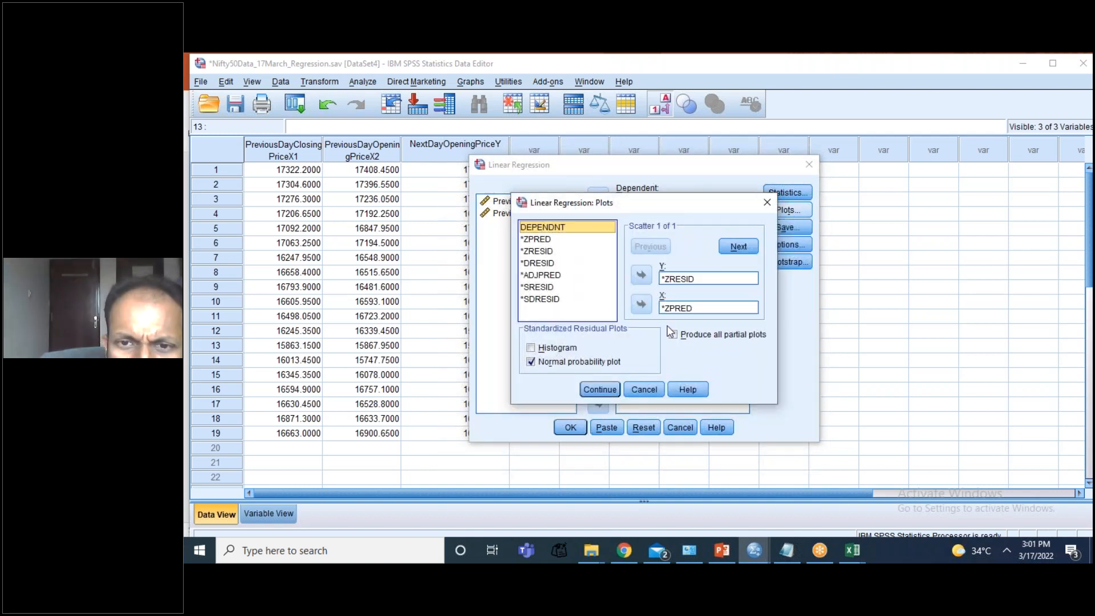
pyautogui.click(697, 308)
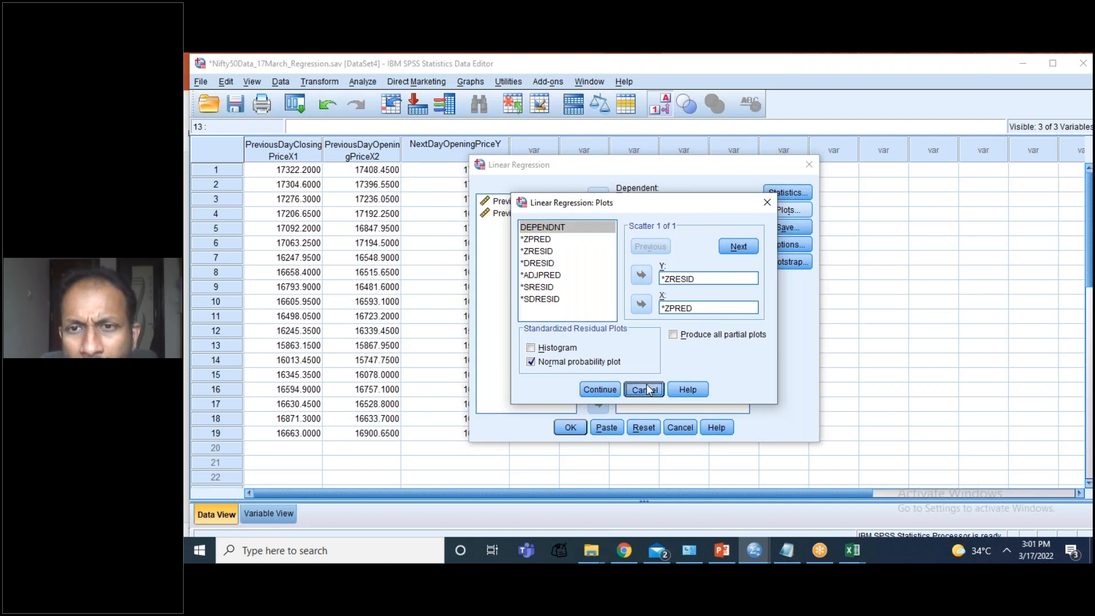
pyautogui.click(600, 389)
pyautogui.click(789, 227)
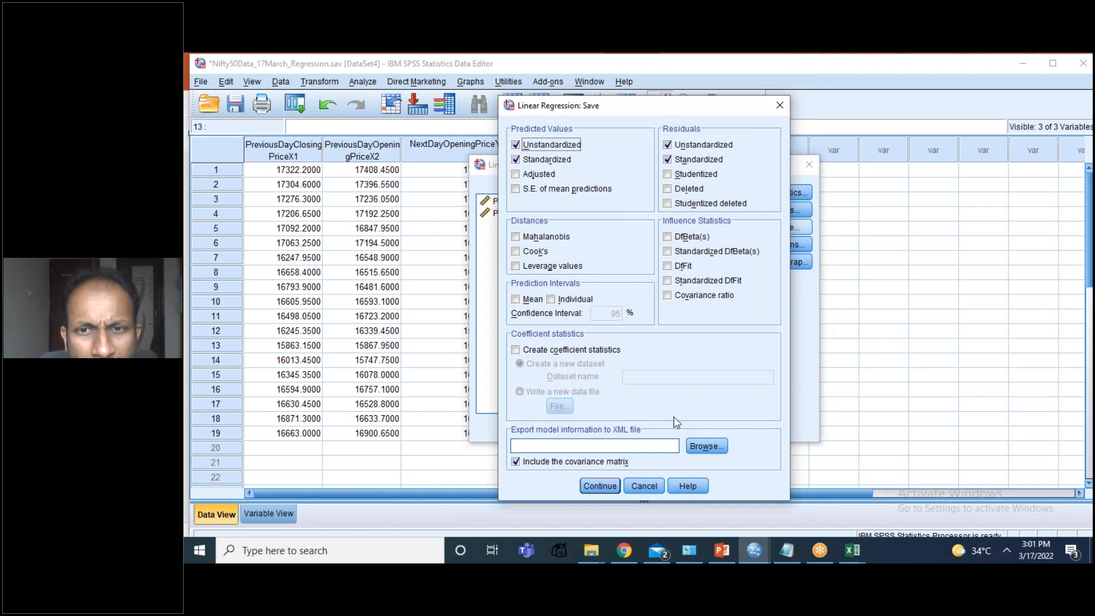
pyautogui.click(653, 489)
pyautogui.click(790, 262)
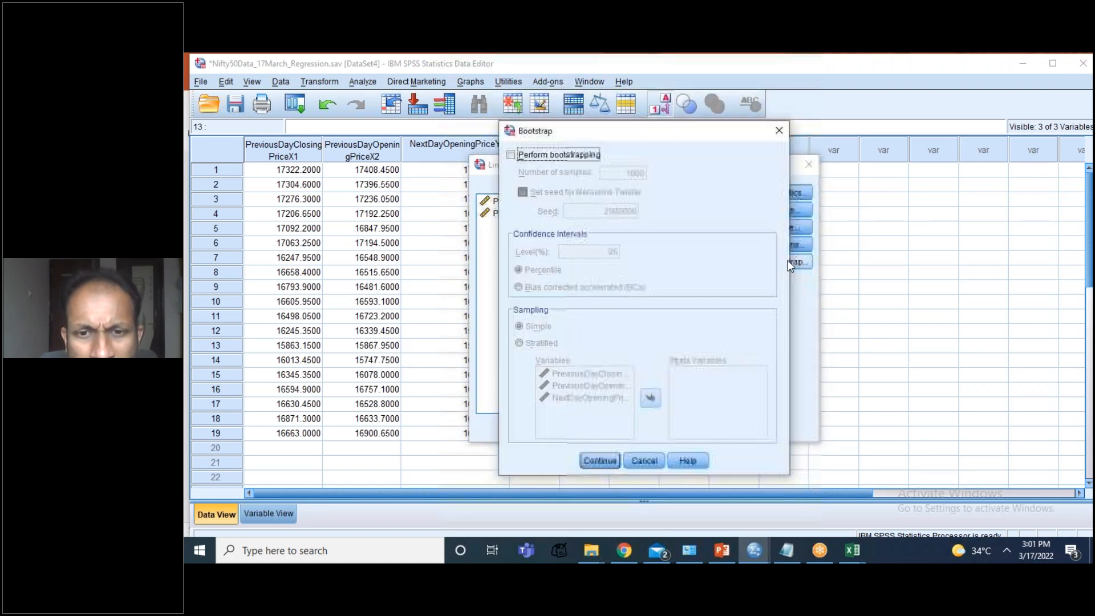
pyautogui.click(651, 462)
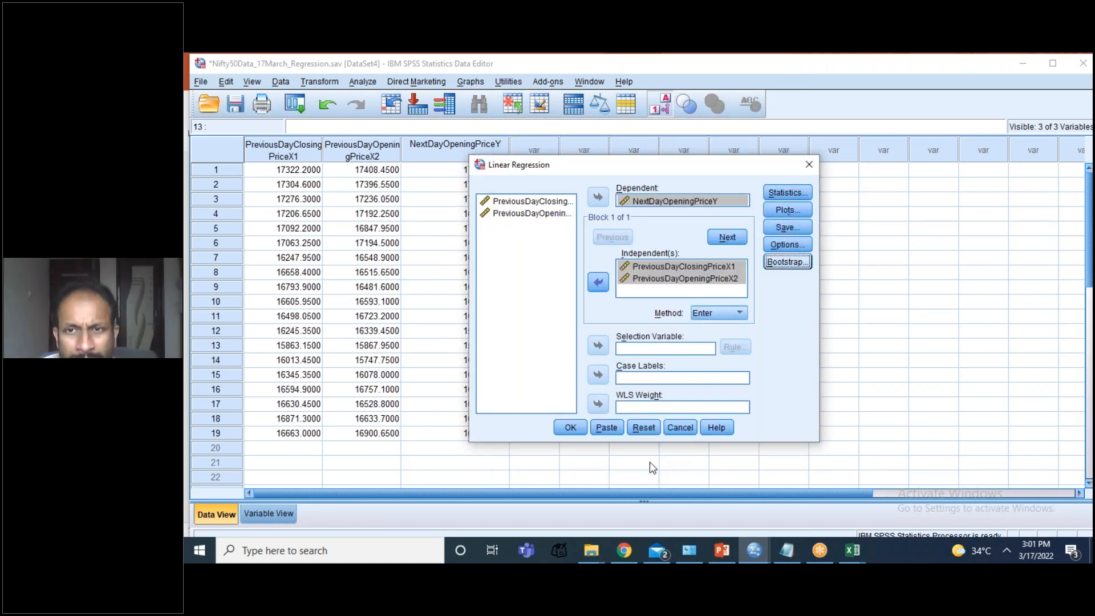
# - Recheck the selected regression statistics and the residual plot definitions before running the analysis
pyautogui.click(796, 193)
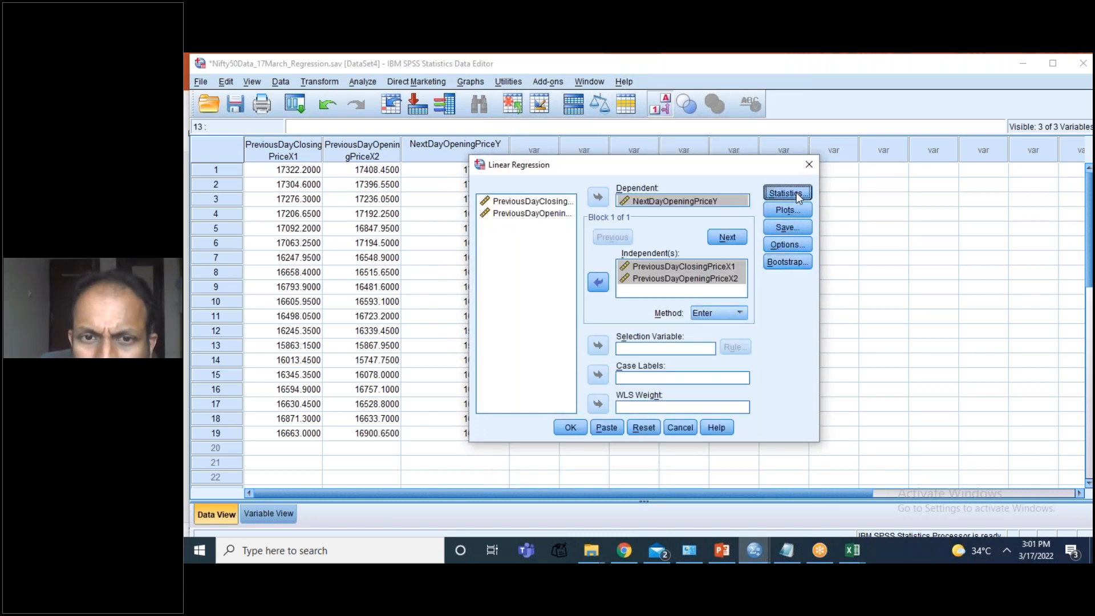
pyautogui.click(643, 392)
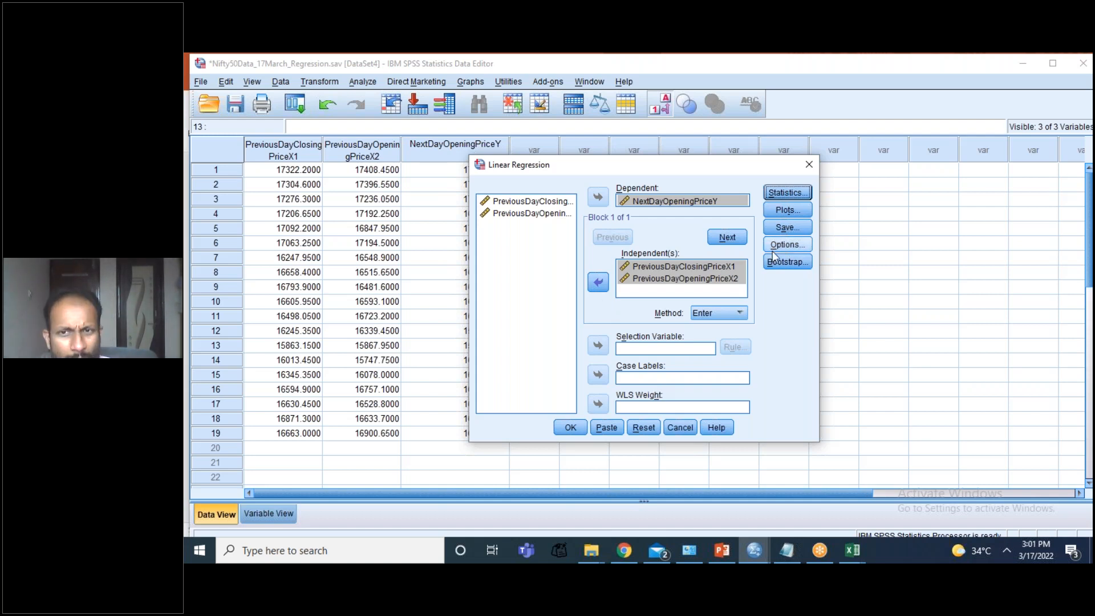
pyautogui.click(784, 211)
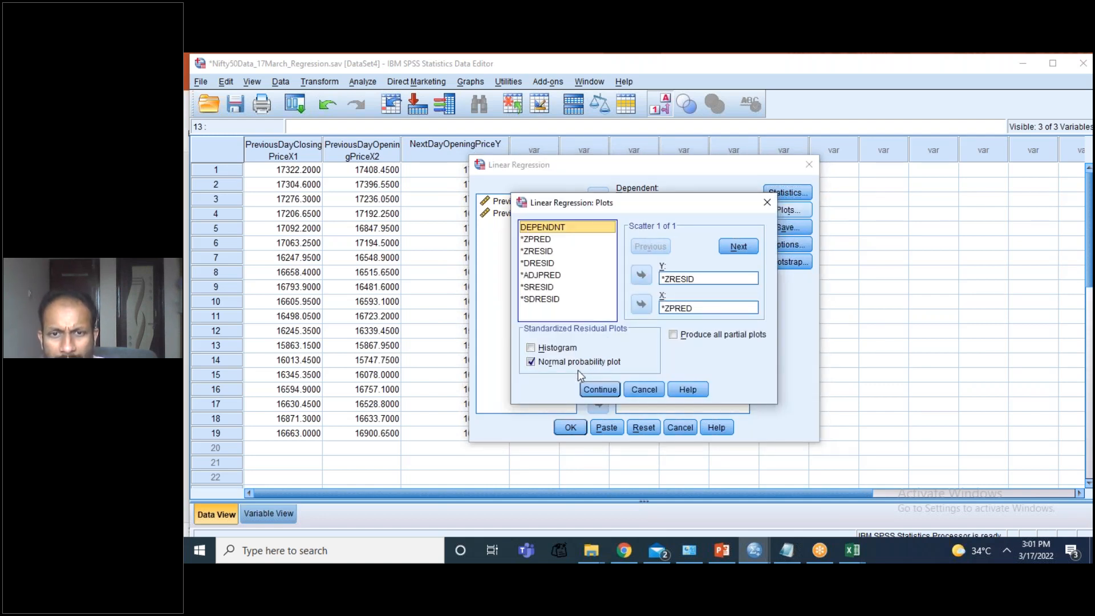
# - Run the linear regression of NextDayOpeningPriceY on both predictors, plotting *ZRESID against *ZPRED with a normal probability plot
pyautogui.click(596, 389)
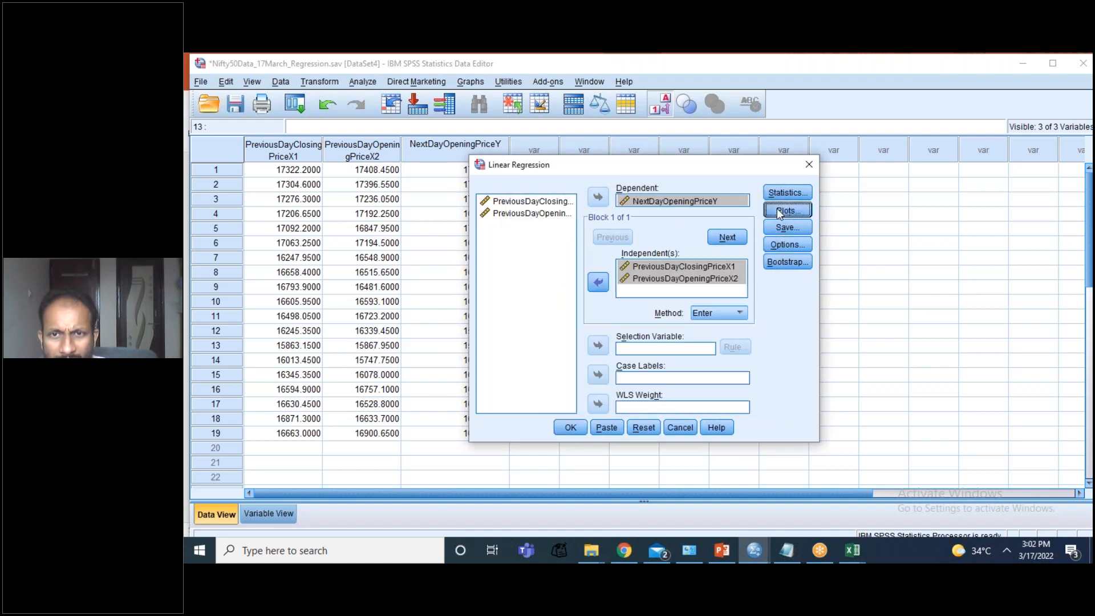
pyautogui.click(780, 212)
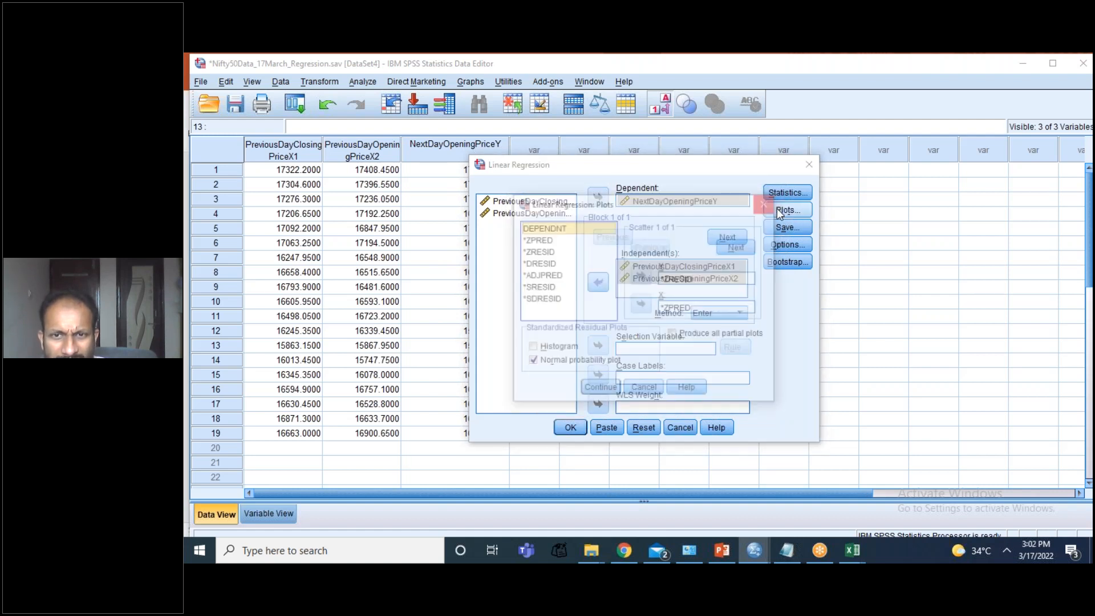
pyautogui.click(693, 312)
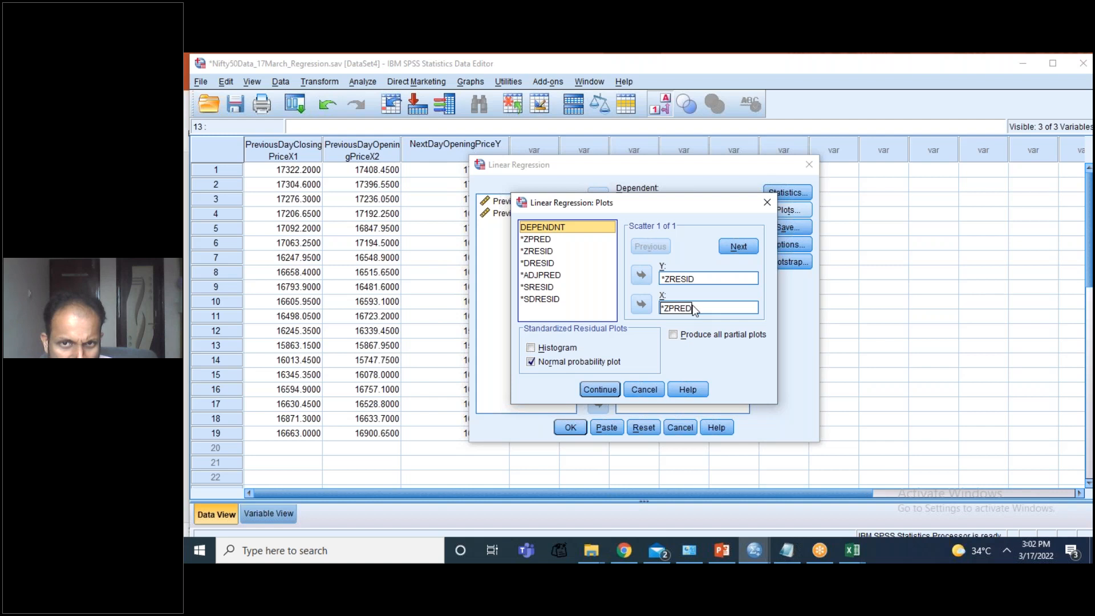
pyautogui.click(695, 280)
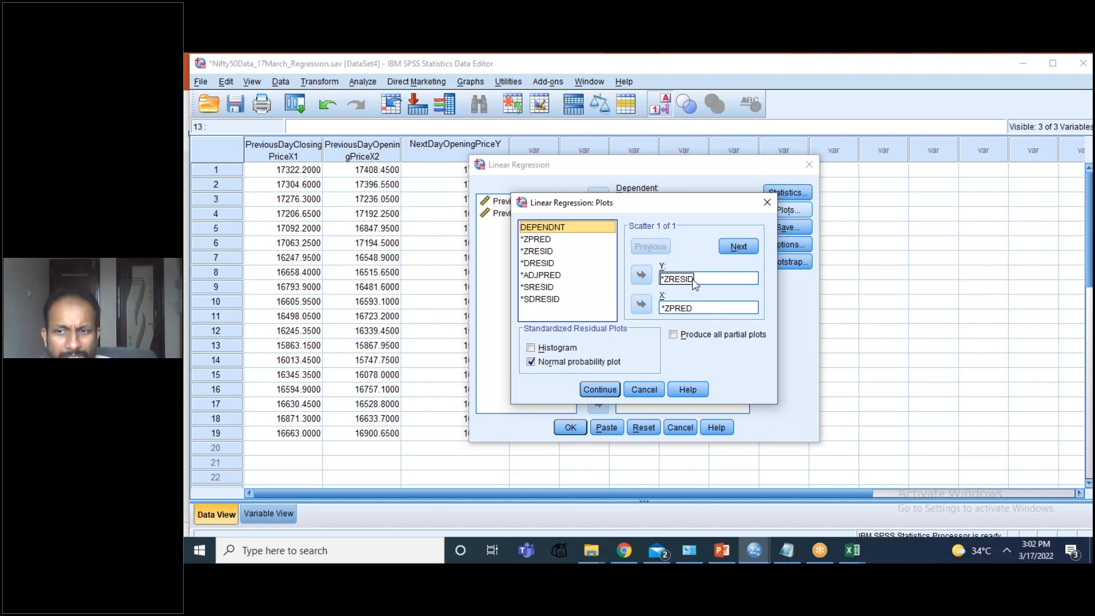
pyautogui.click(604, 390)
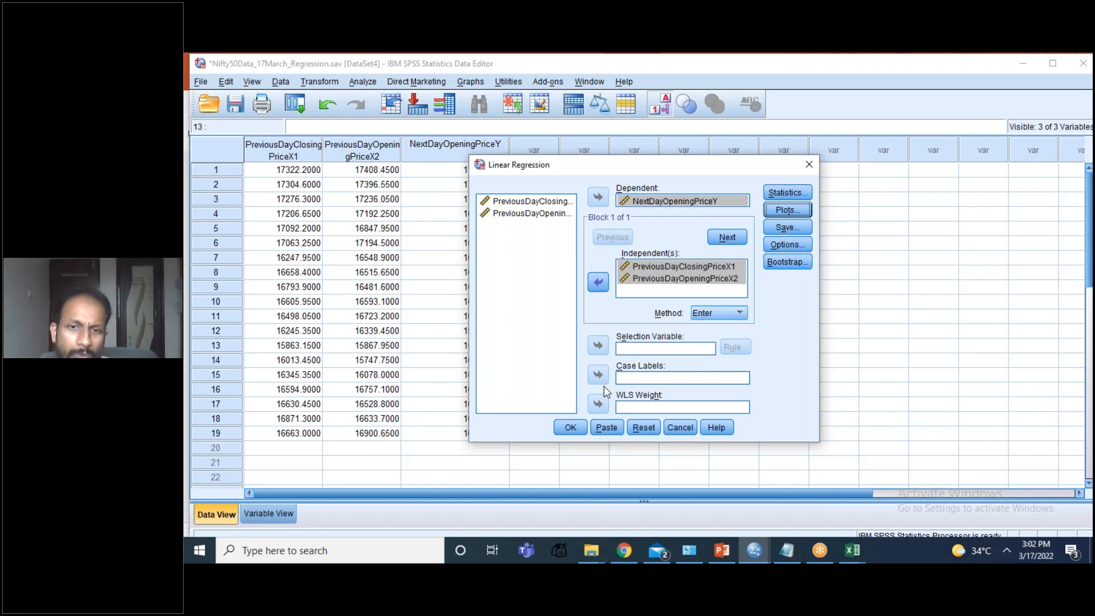
pyautogui.click(571, 431)
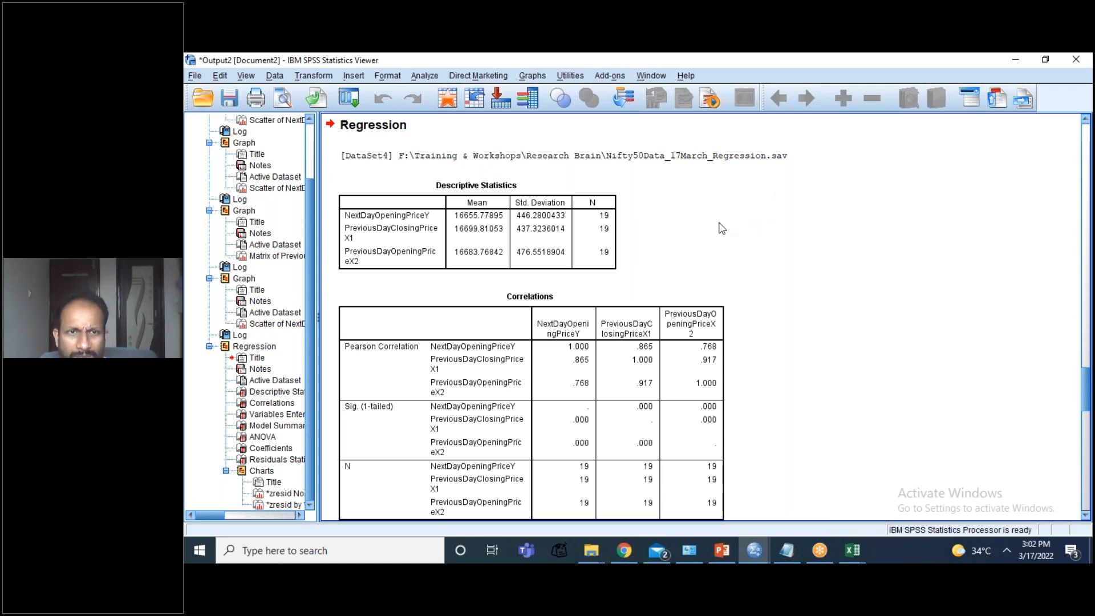
# - Review the regression output tables from Descriptive Statistics and Correlations through Model Summary, ANOVA and Coefficients
pyautogui.click(510, 235)
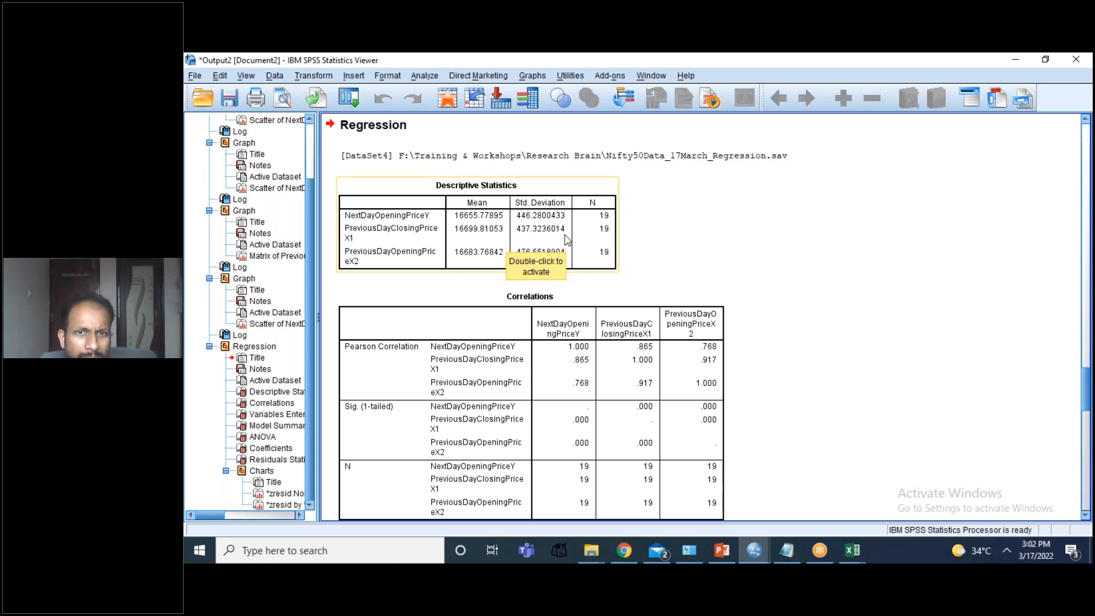
pyautogui.click(647, 255)
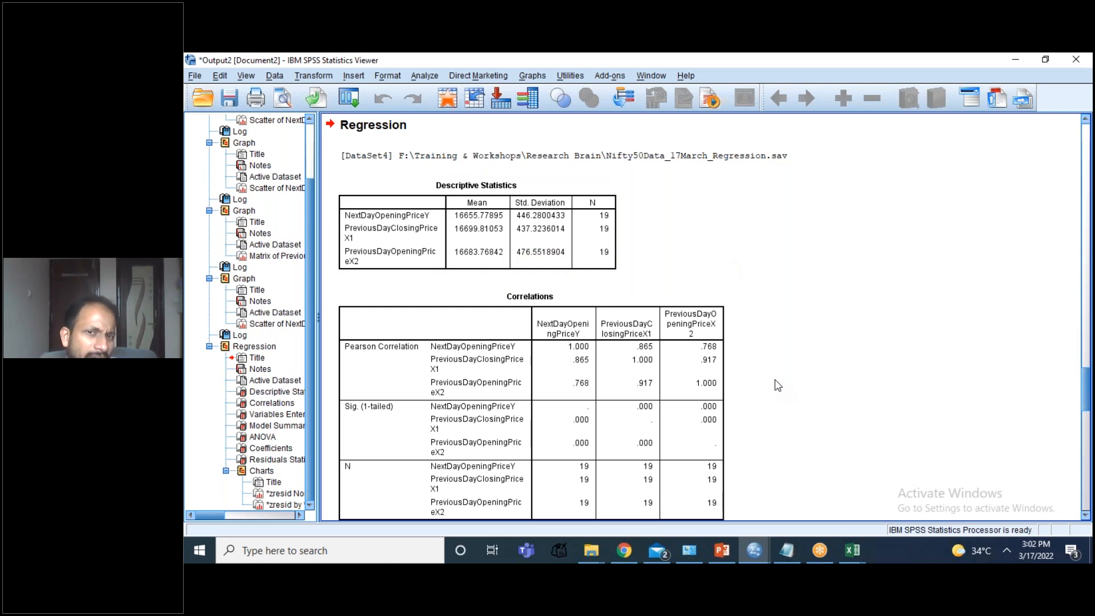
pyautogui.press('Down')
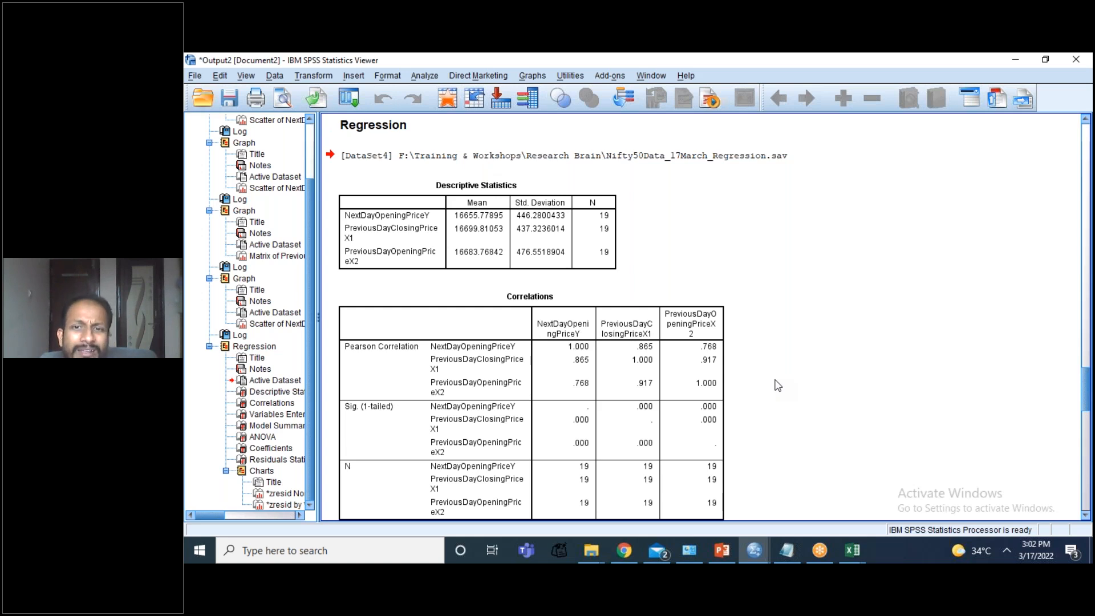
pyautogui.press('Down')
pyautogui.press('Down')
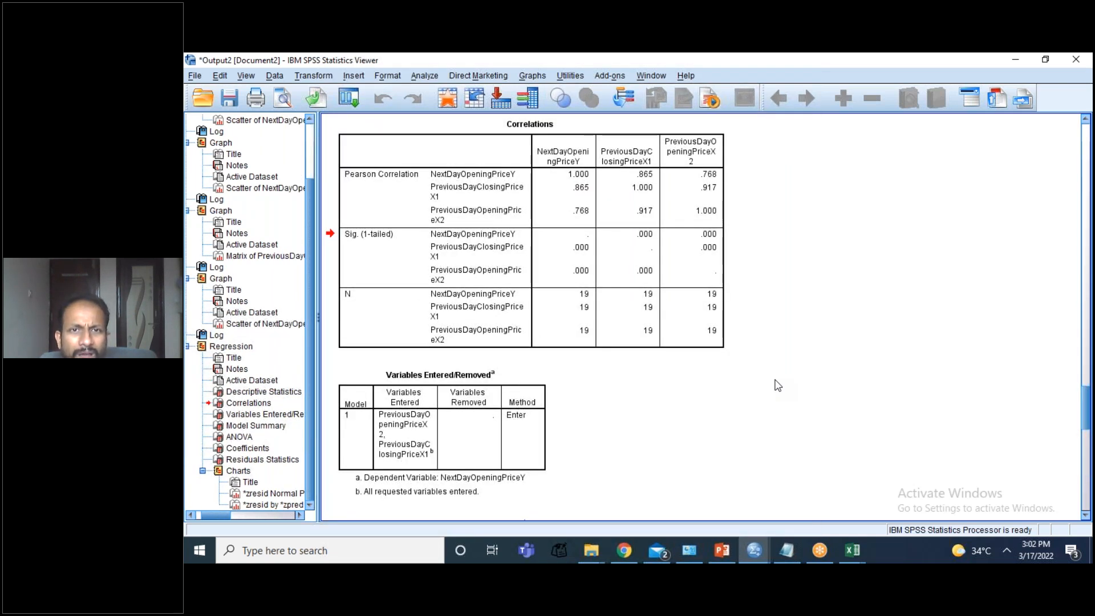
pyautogui.press('Down')
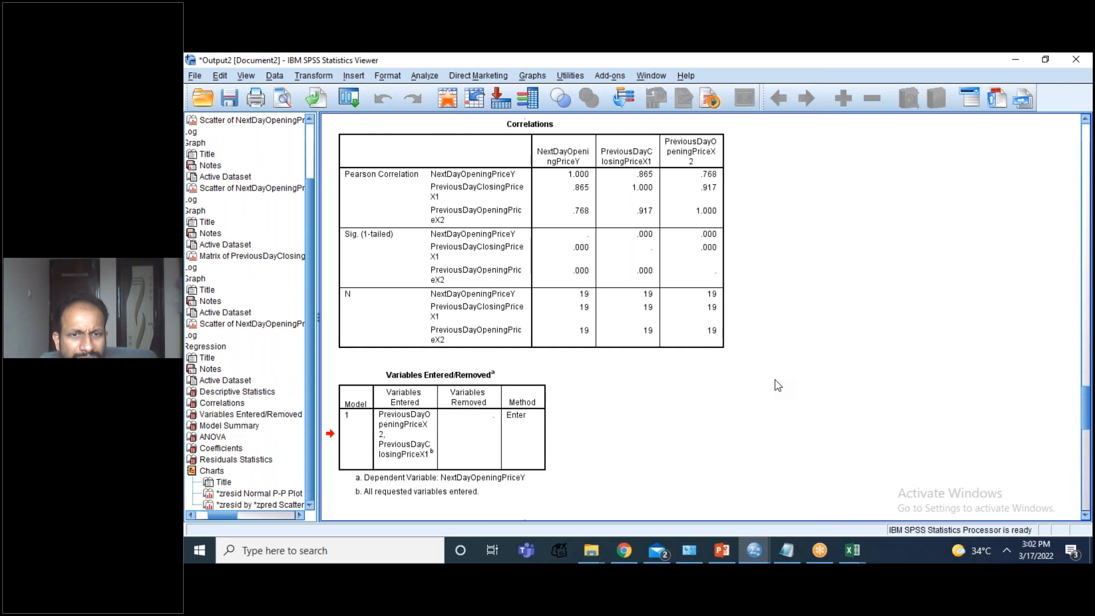
pyautogui.press('Down')
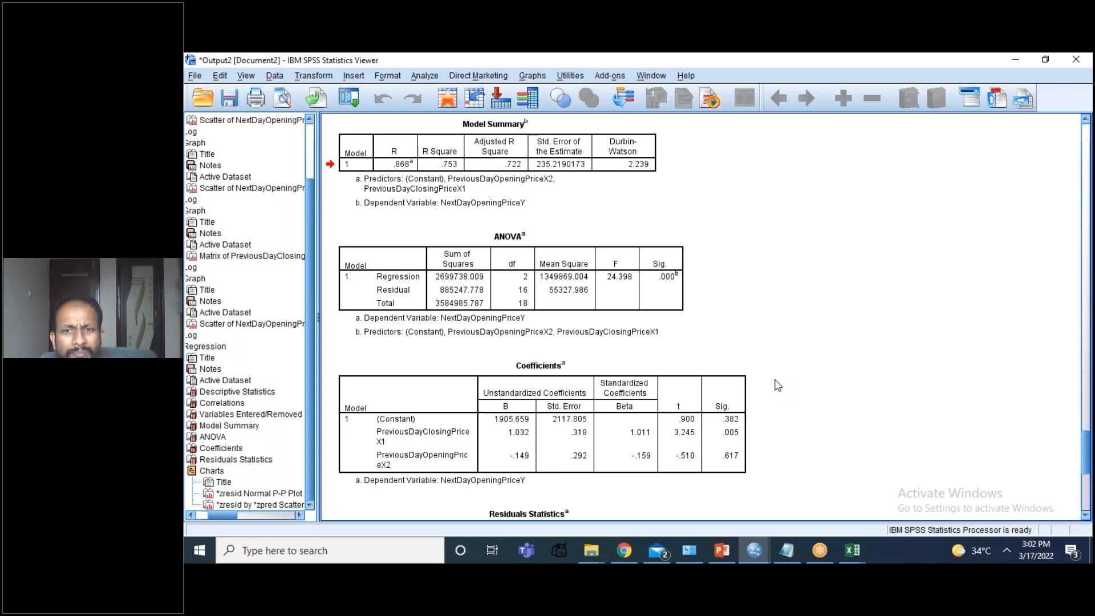
pyautogui.press('Down')
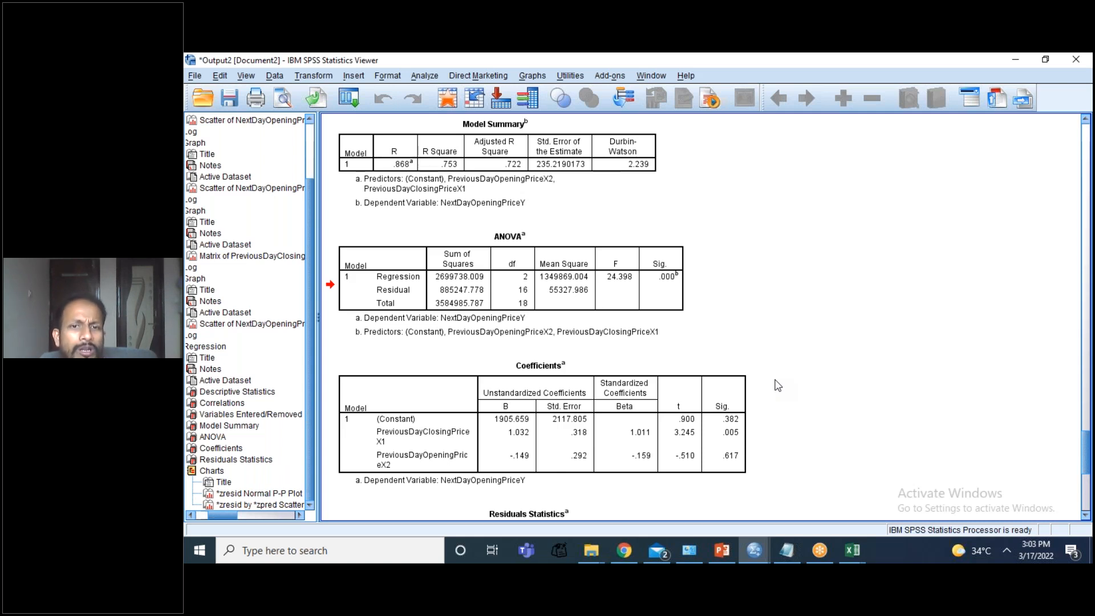
pyautogui.press('Down')
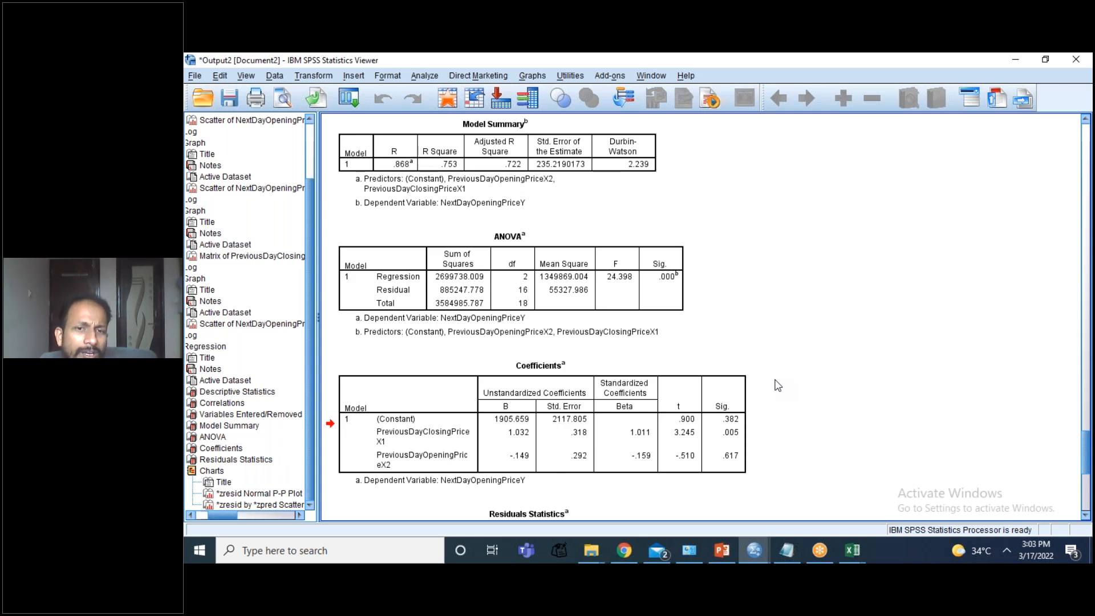
# - Examine the Normal P-P Plot of the regression standardized residual for NextDayOpeningPriceY
pyautogui.scroll(-5, 777, 385)
pyautogui.press('Down')
pyautogui.press('Down')
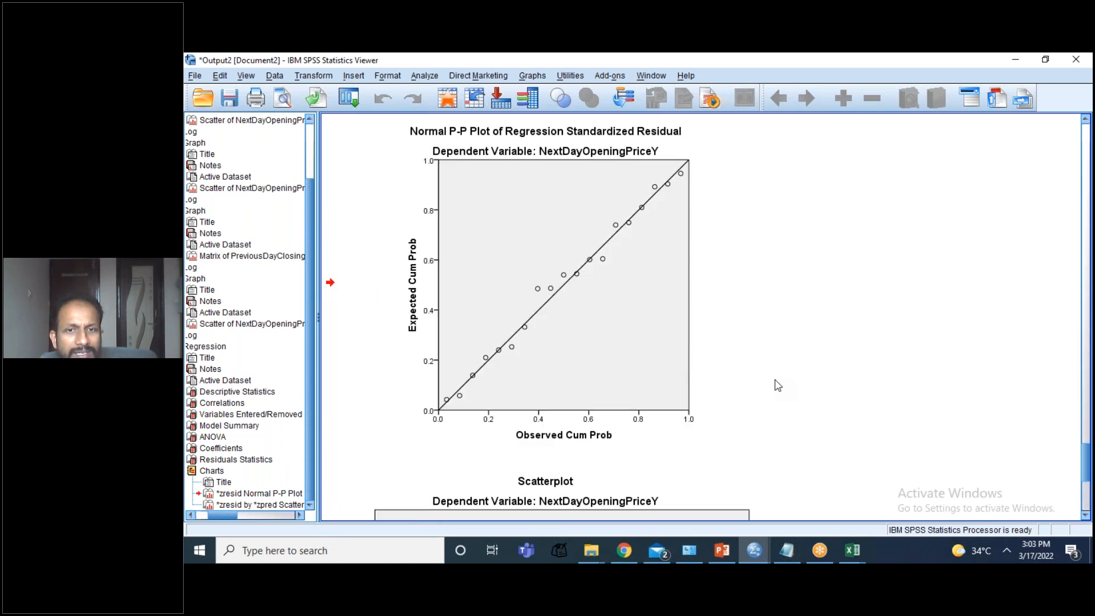
pyautogui.click(707, 397)
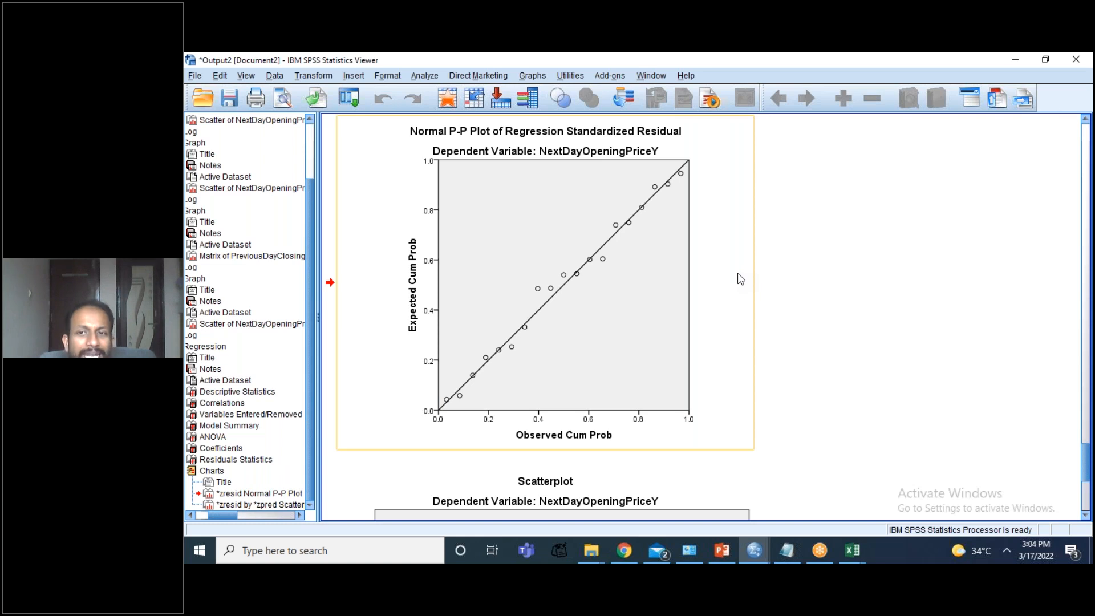
pyautogui.click(948, 341)
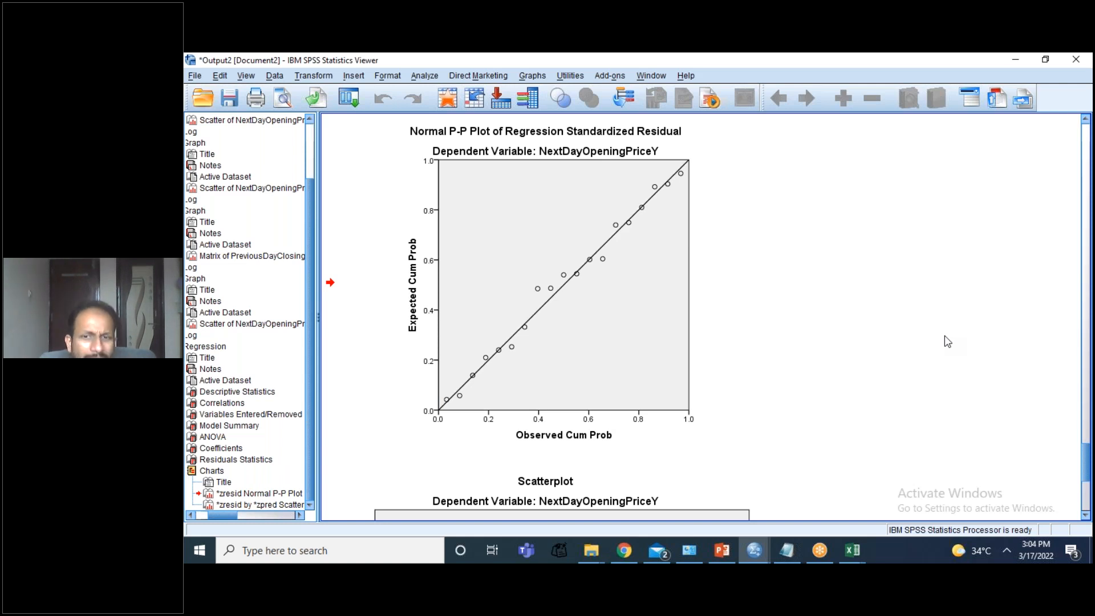
# - Bring up the Nifty50Data_17March_Regression.sav dataset and inspect its saved PRE_1, RES_1 and ZRE_1 columns
pyautogui.click(752, 559)
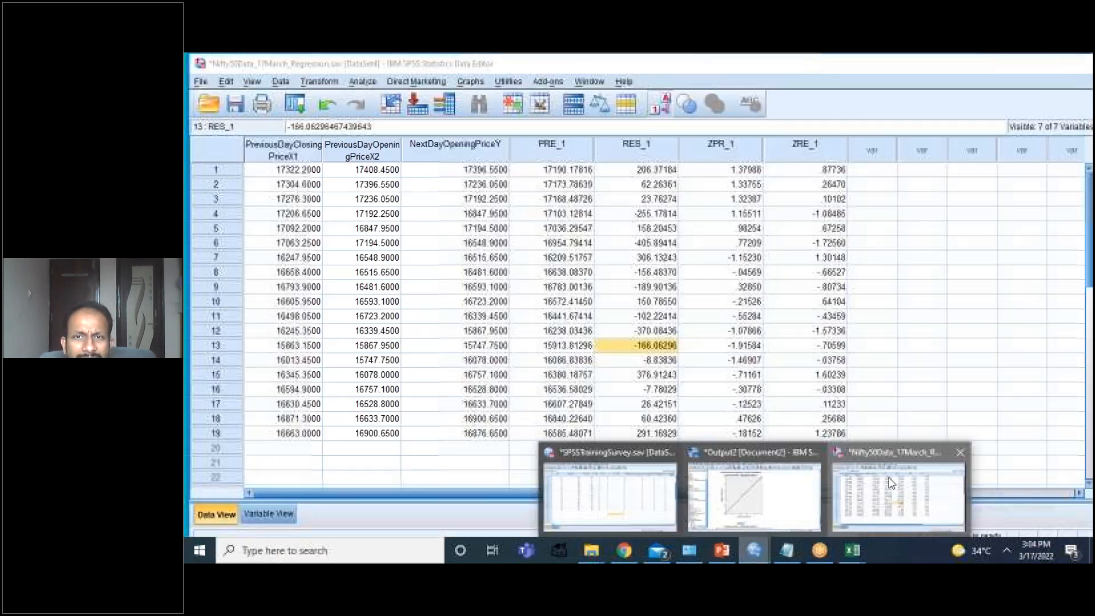
pyautogui.click(891, 483)
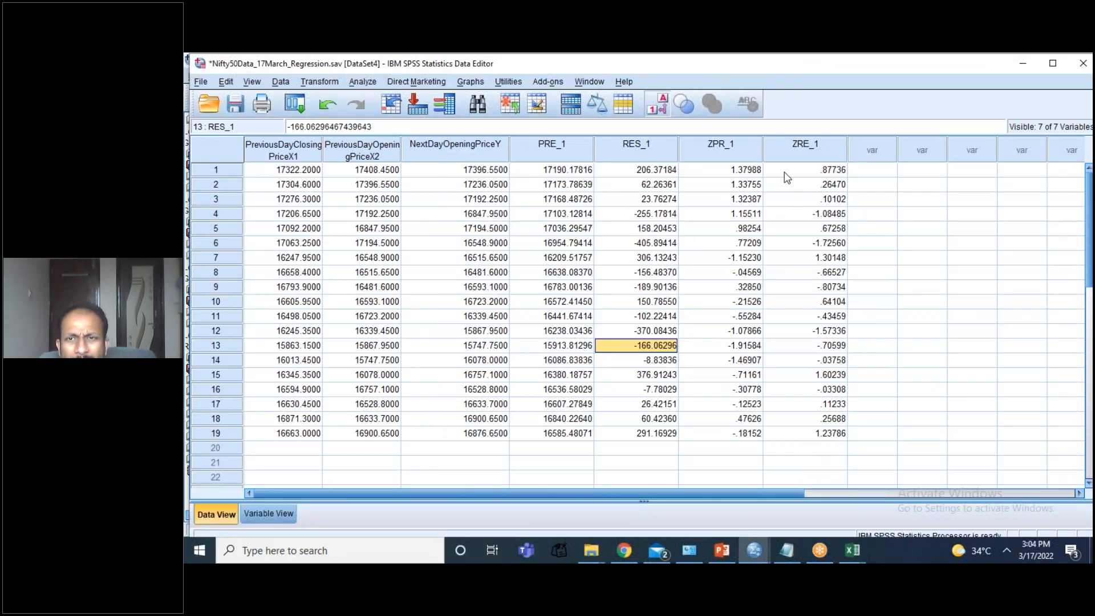
pyautogui.click(793, 153)
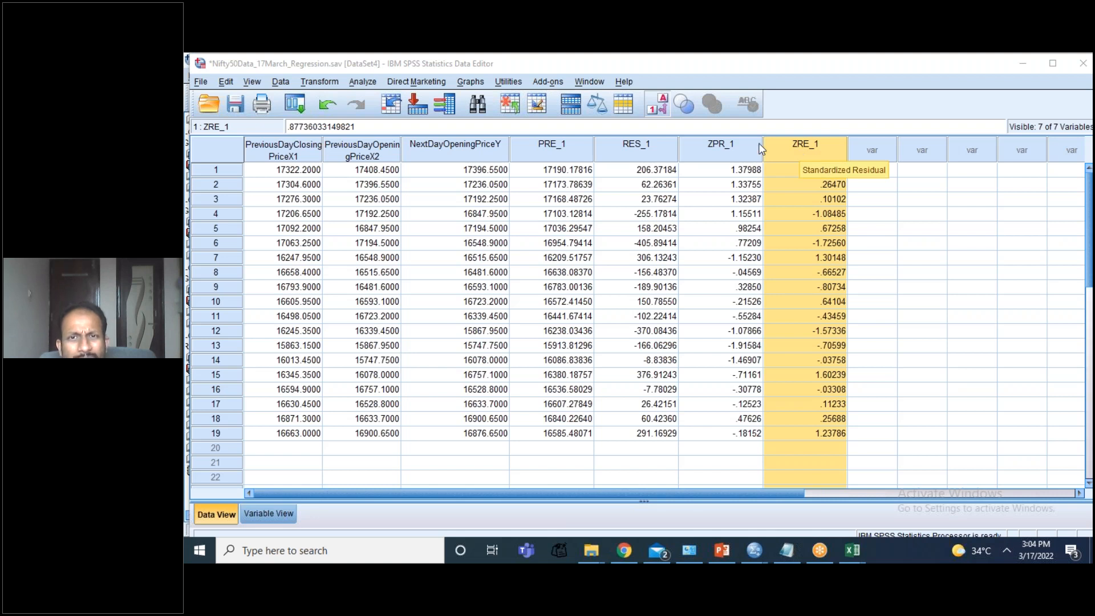
pyautogui.click(657, 153)
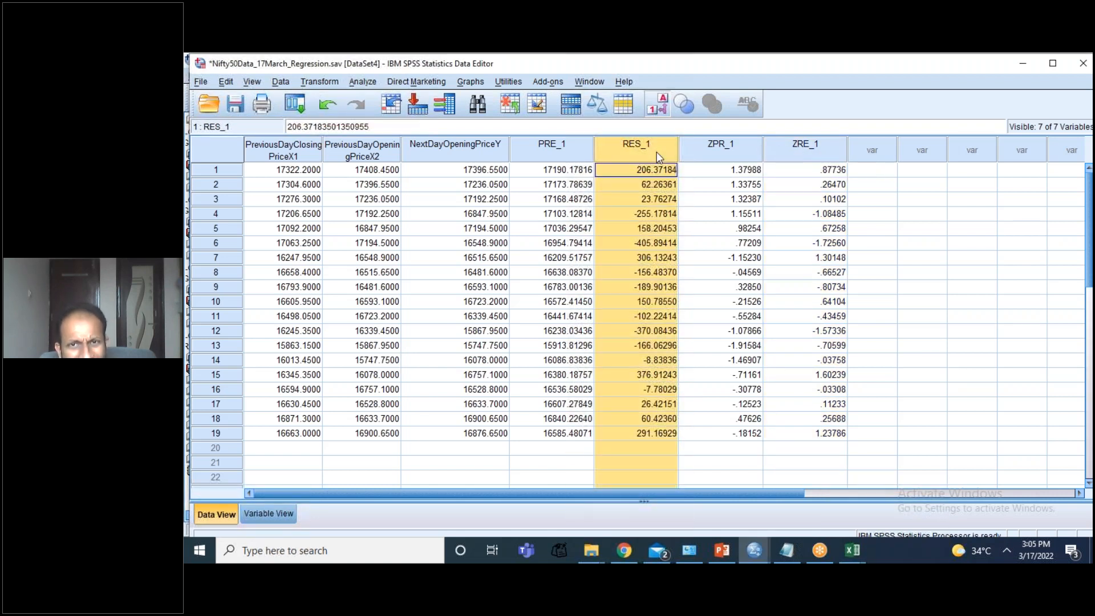
pyautogui.click(784, 145)
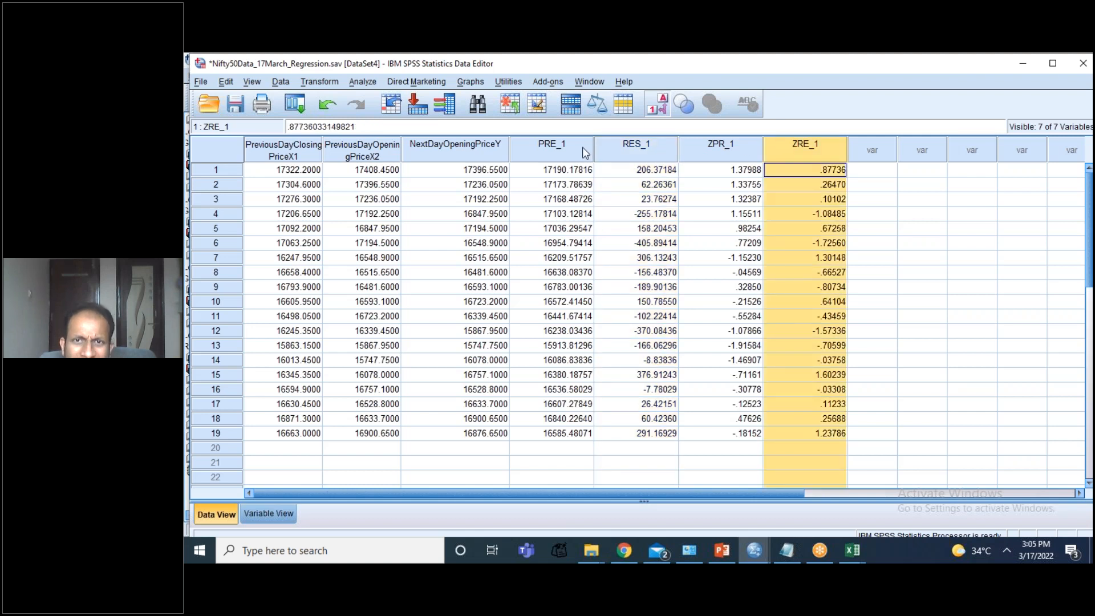
pyautogui.click(583, 147)
pyautogui.click(629, 146)
pyautogui.click(779, 146)
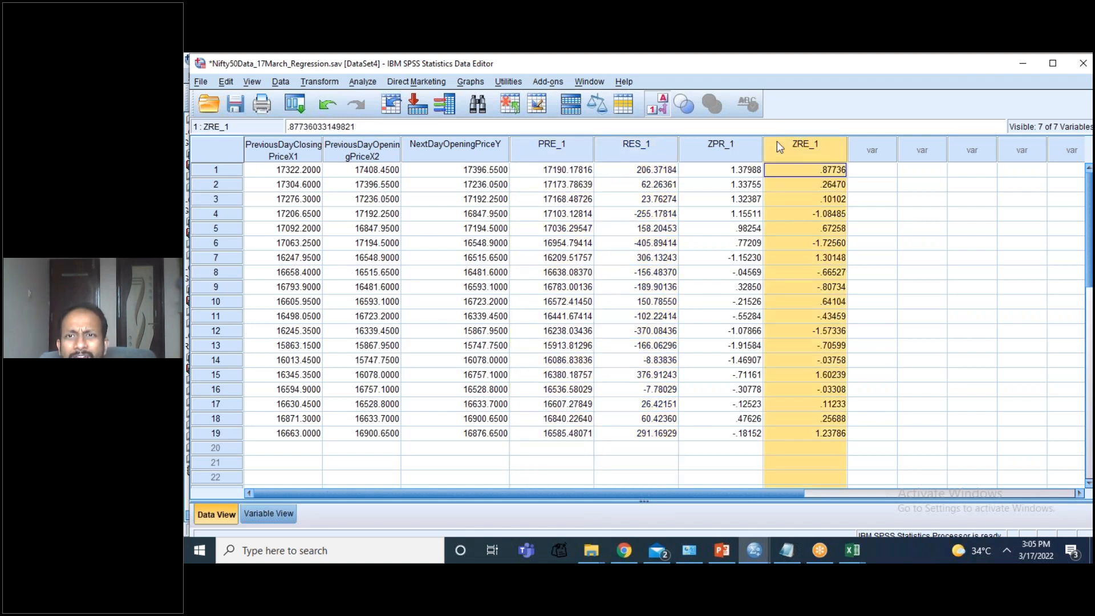
# - Check the normality-of-residuals assumption on the PowerPoint slide, and return to the SPSS data to view RES_1 and ZRE_1
pyautogui.click(722, 550)
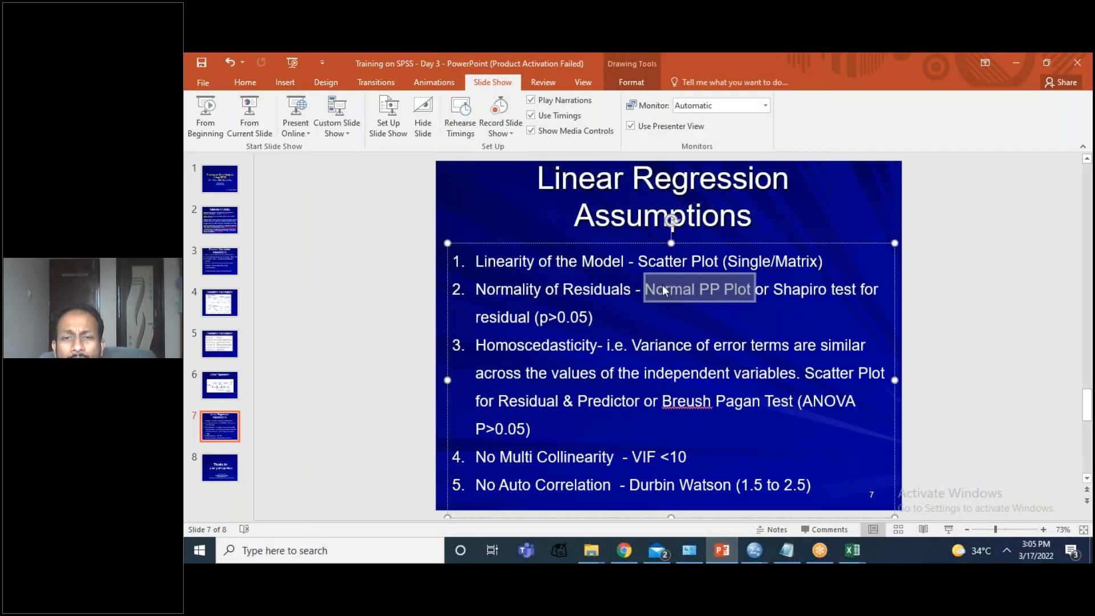
pyautogui.hotkey('alt', 'Tab')
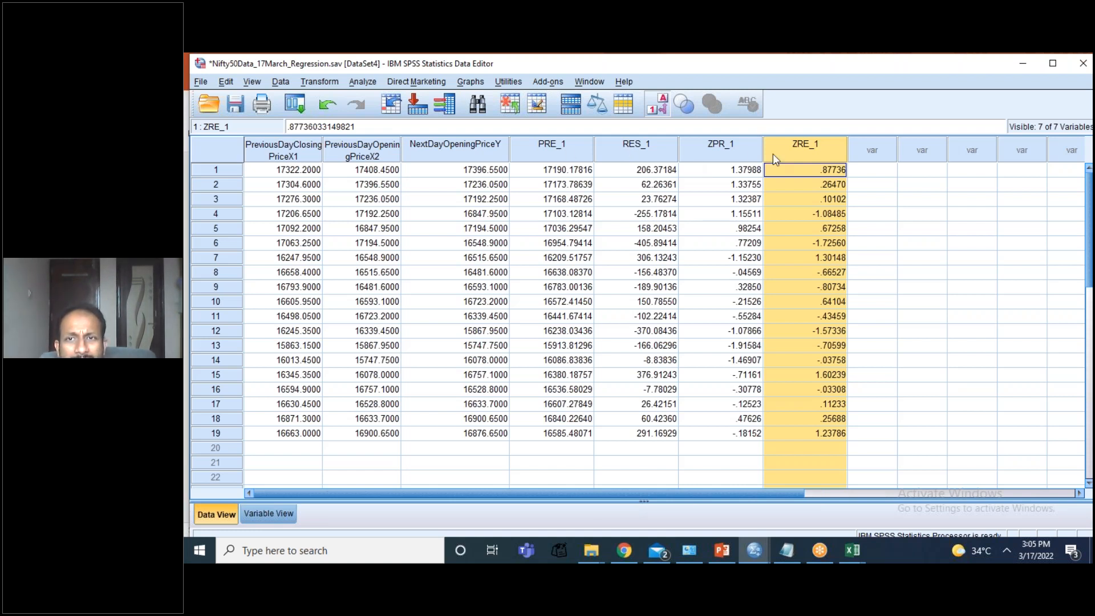
pyautogui.click(665, 154)
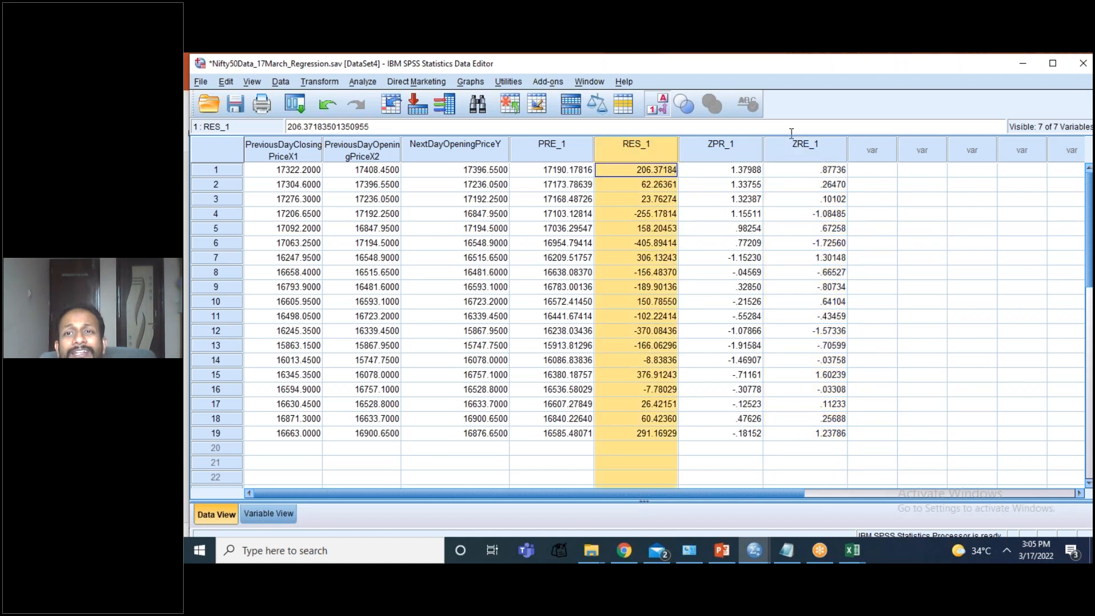
pyautogui.click(798, 150)
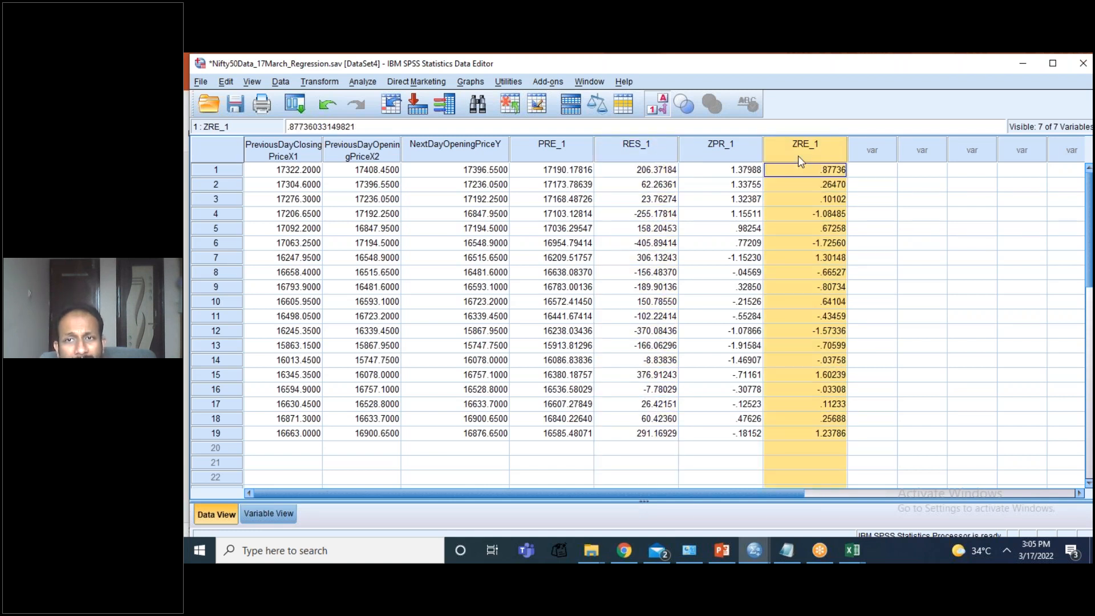
# - Check which predicted values and residuals the linear regression is set to save, leaving the options unchanged
pyautogui.click(371, 85)
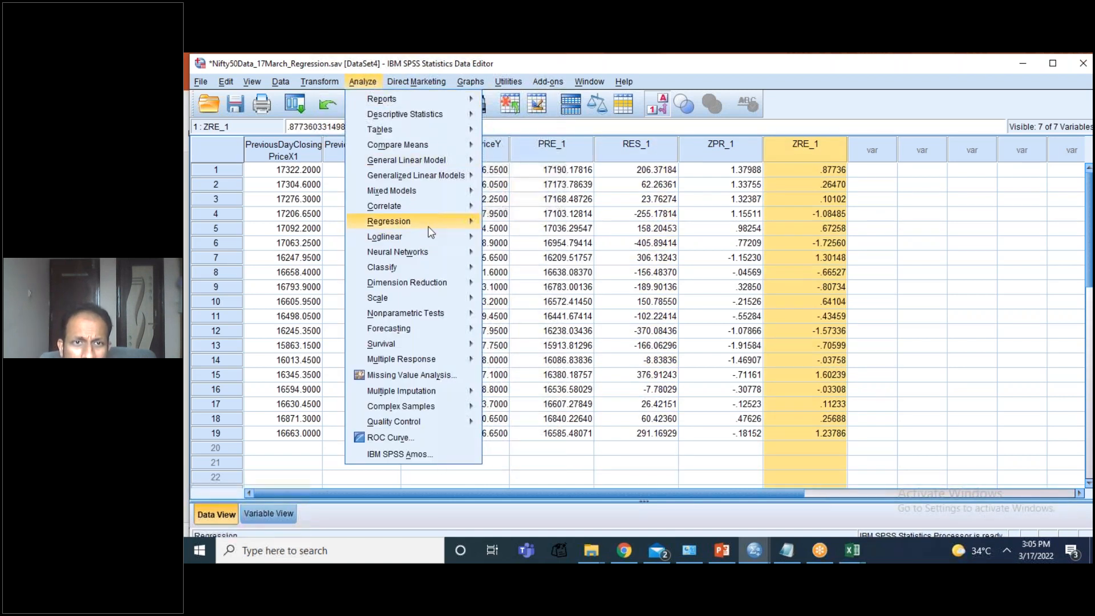
pyautogui.moveTo(431, 227)
pyautogui.click(517, 240)
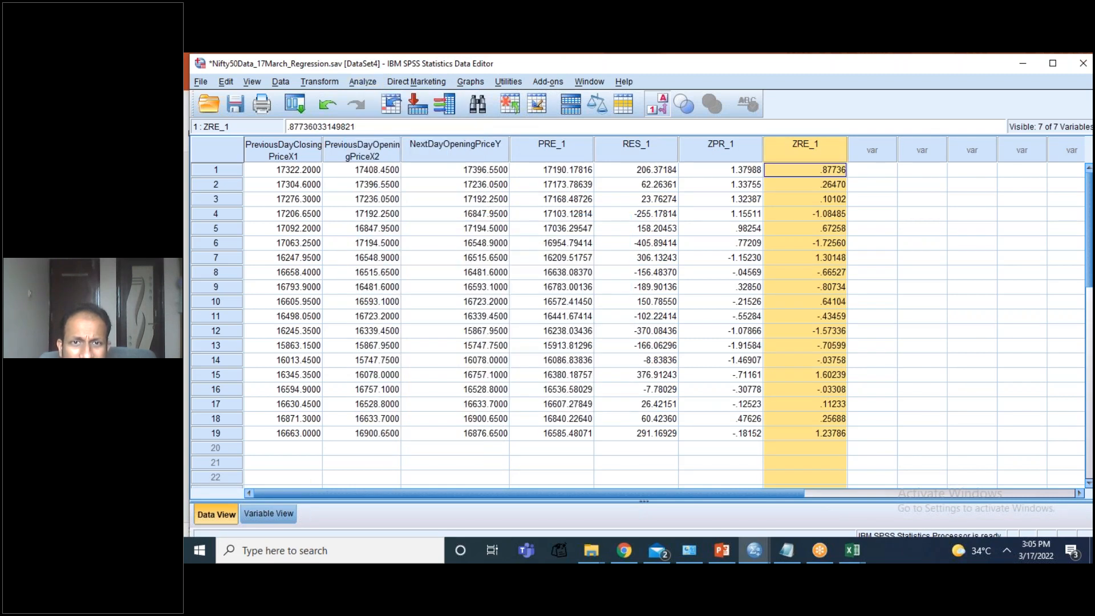
pyautogui.click(787, 229)
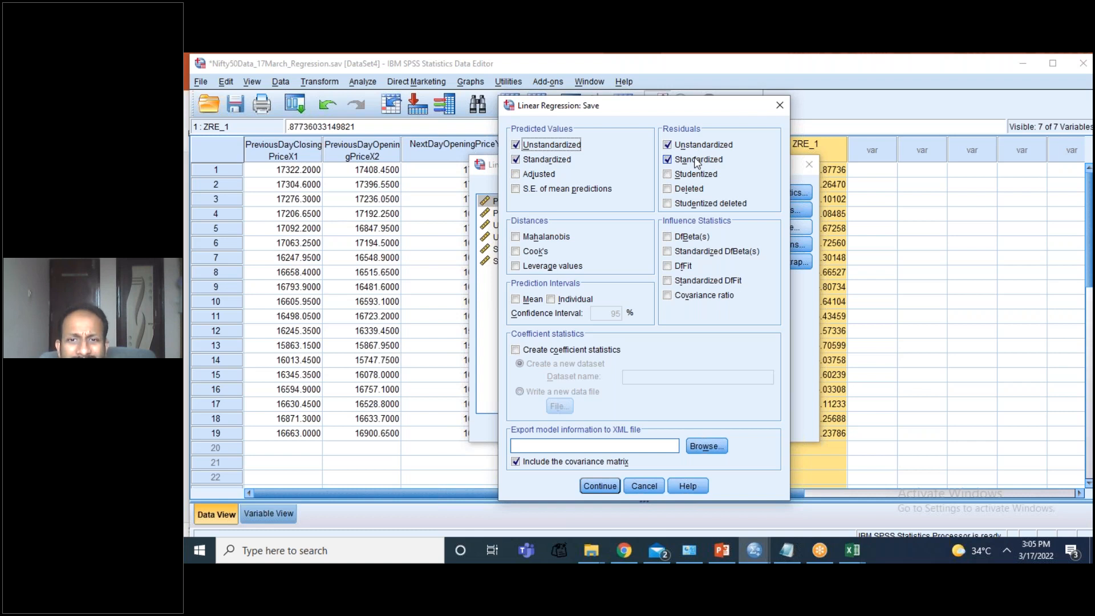
pyautogui.click(644, 486)
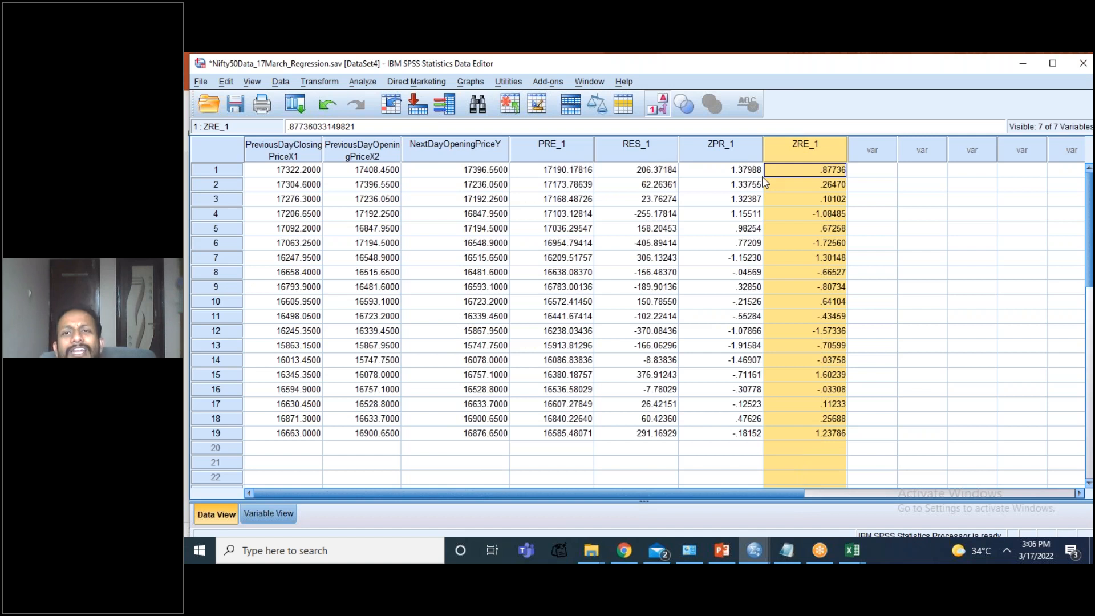
# - Compare the unstandardized residuals in RES_1 with the standardized residuals in ZRE_1
pyautogui.click(650, 149)
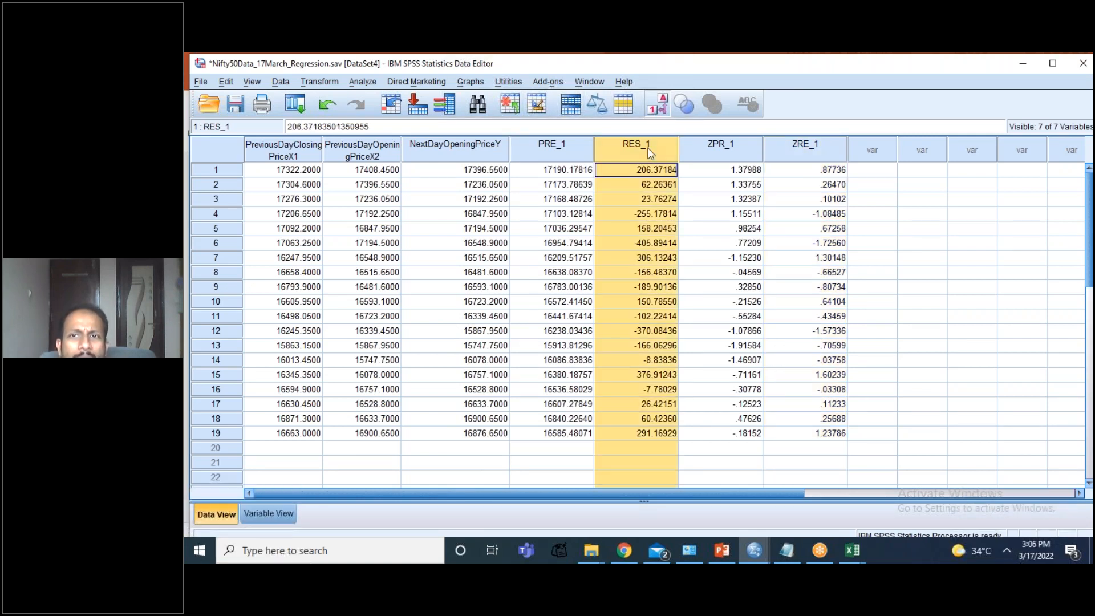
pyautogui.click(779, 151)
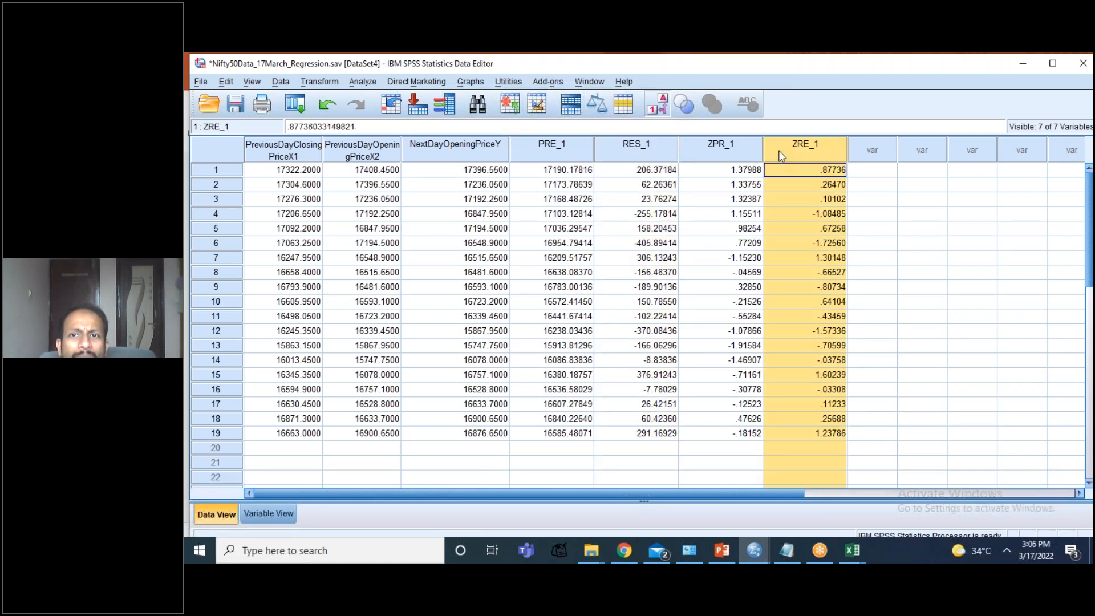
pyautogui.click(627, 145)
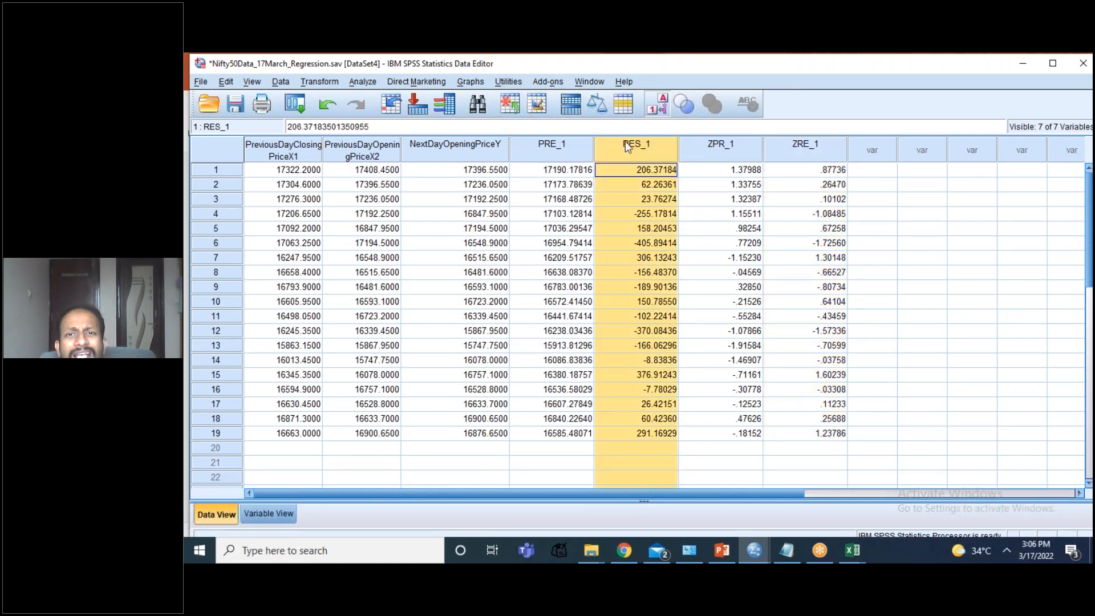
pyautogui.click(796, 145)
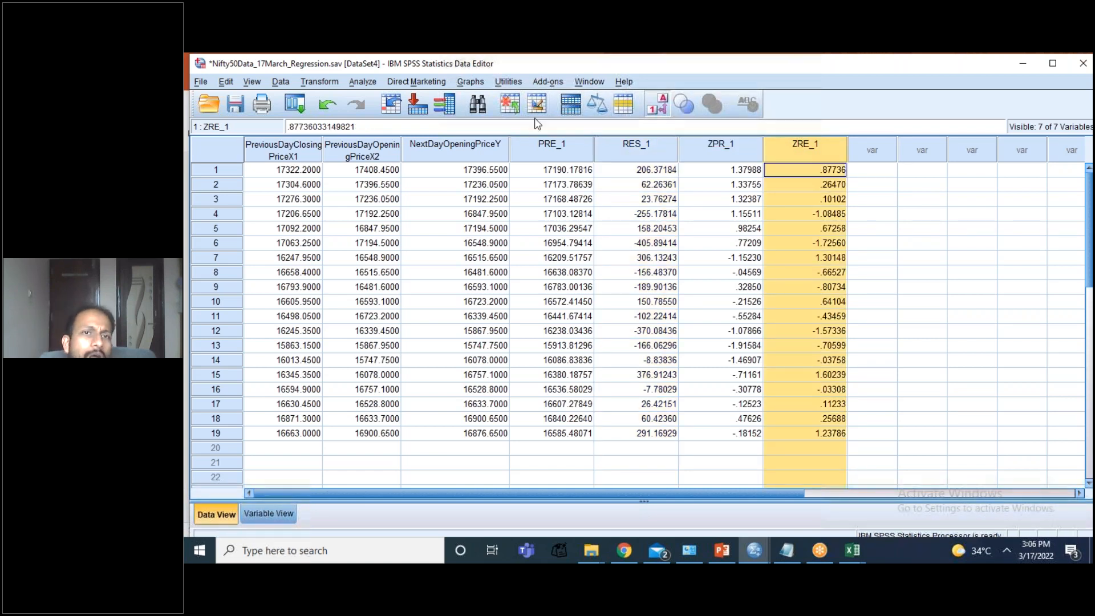
# - Set up an Explore analysis with Unstandardized Residual and Standardized Residual as the dependent variables
pyautogui.click(369, 85)
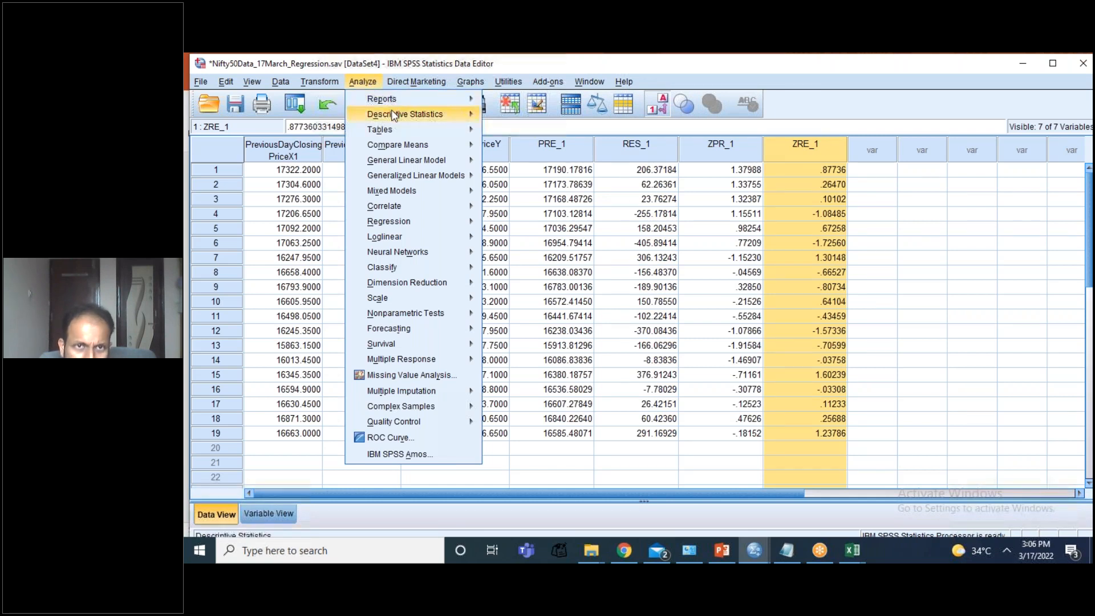
pyautogui.moveTo(394, 116)
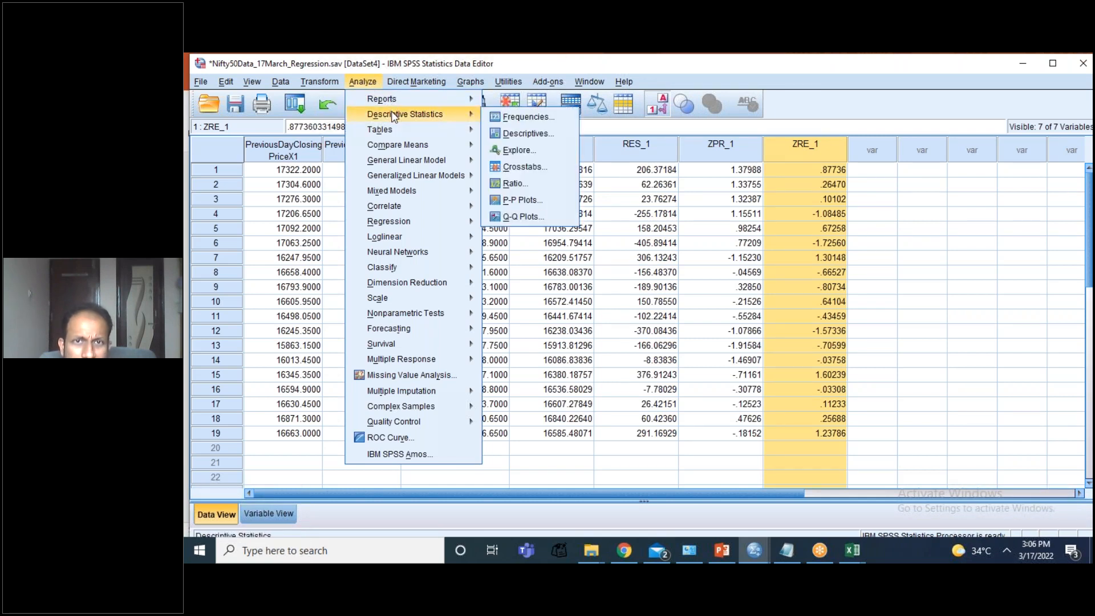
pyautogui.click(506, 152)
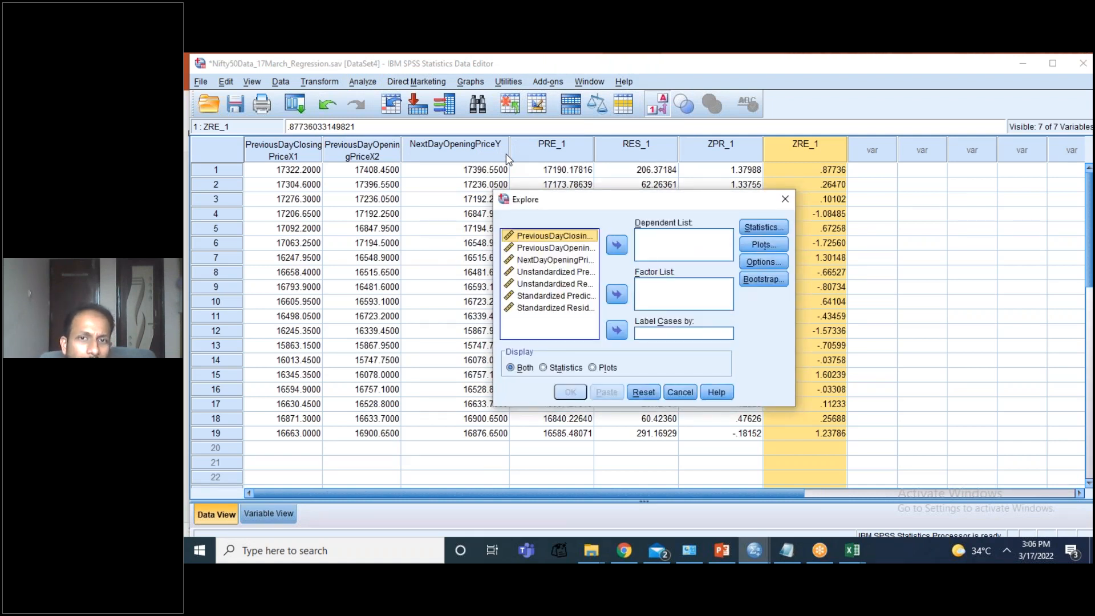
pyautogui.click(561, 287)
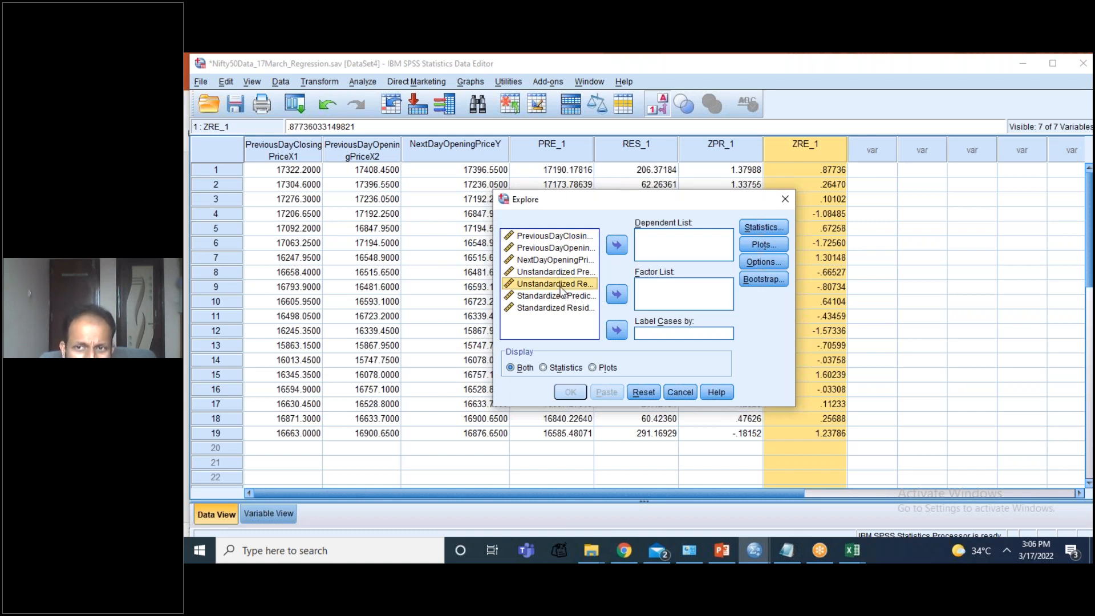
pyautogui.click(617, 244)
pyautogui.click(549, 297)
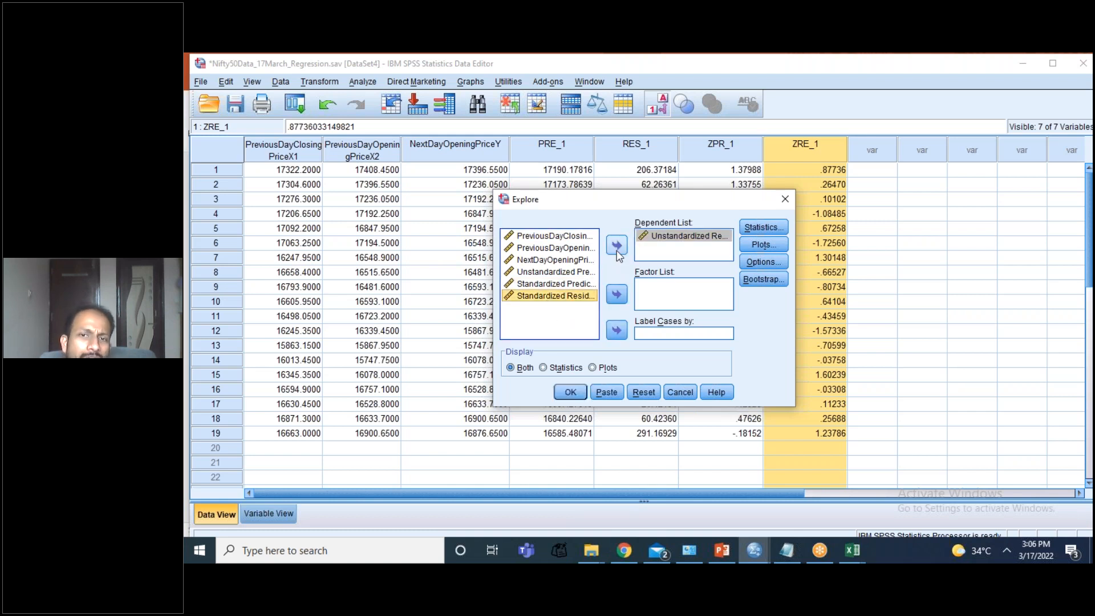
pyautogui.click(618, 247)
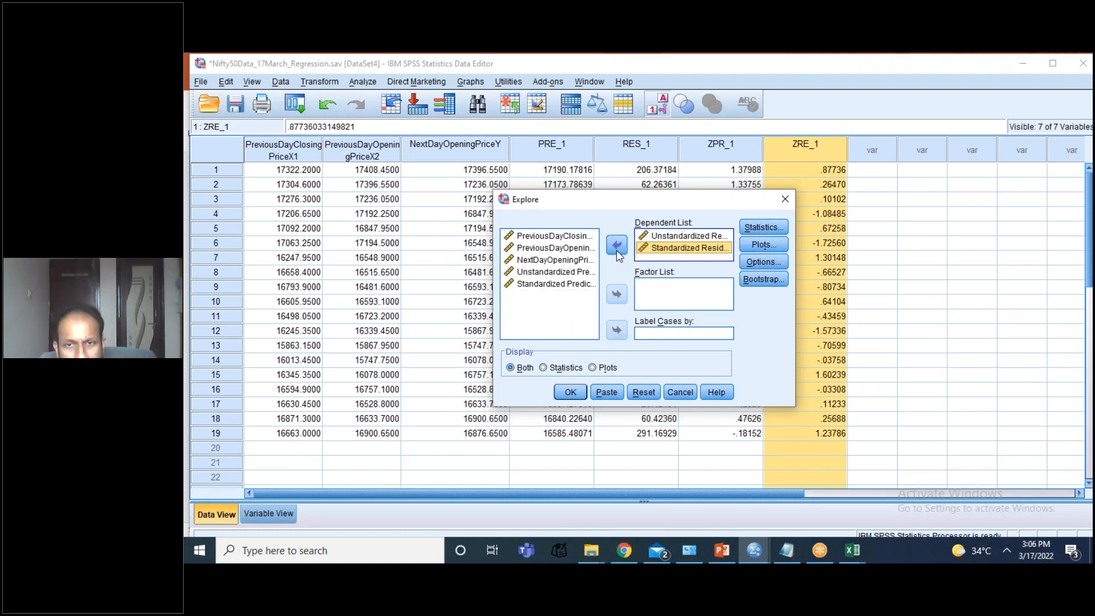
# - Check the Explore statistics settings without changing them, and run the analysis displaying both statistics and plots
pyautogui.click(771, 228)
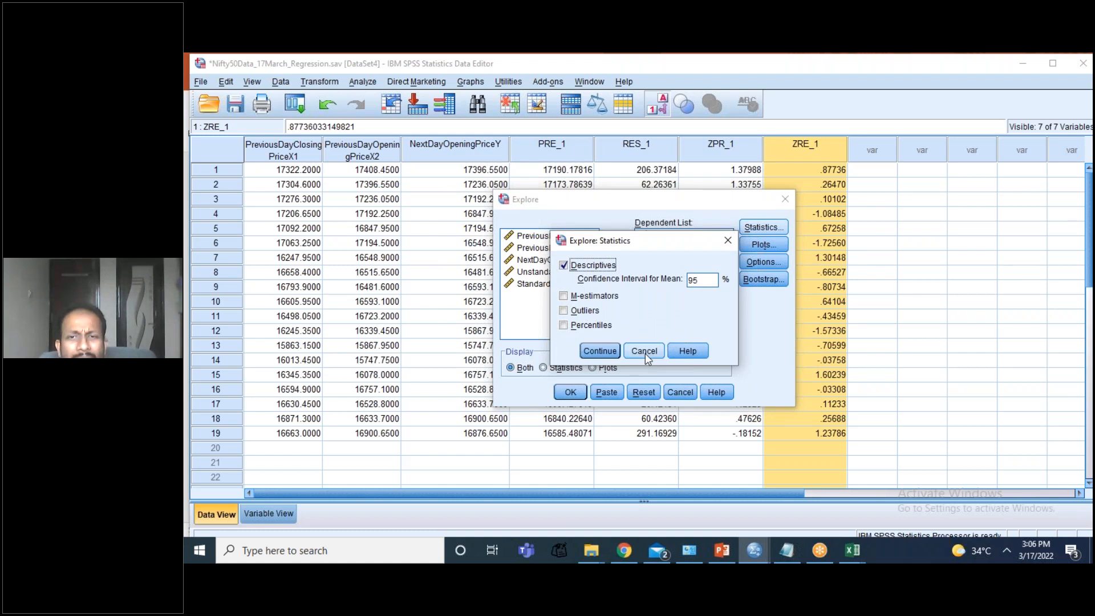
pyautogui.click(645, 352)
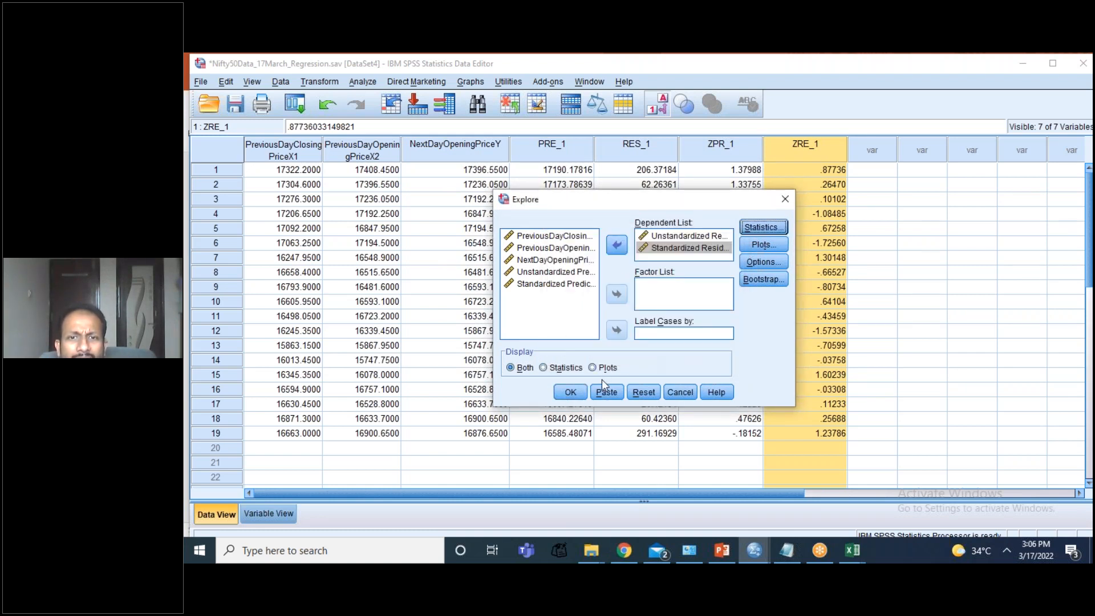
pyautogui.click(581, 400)
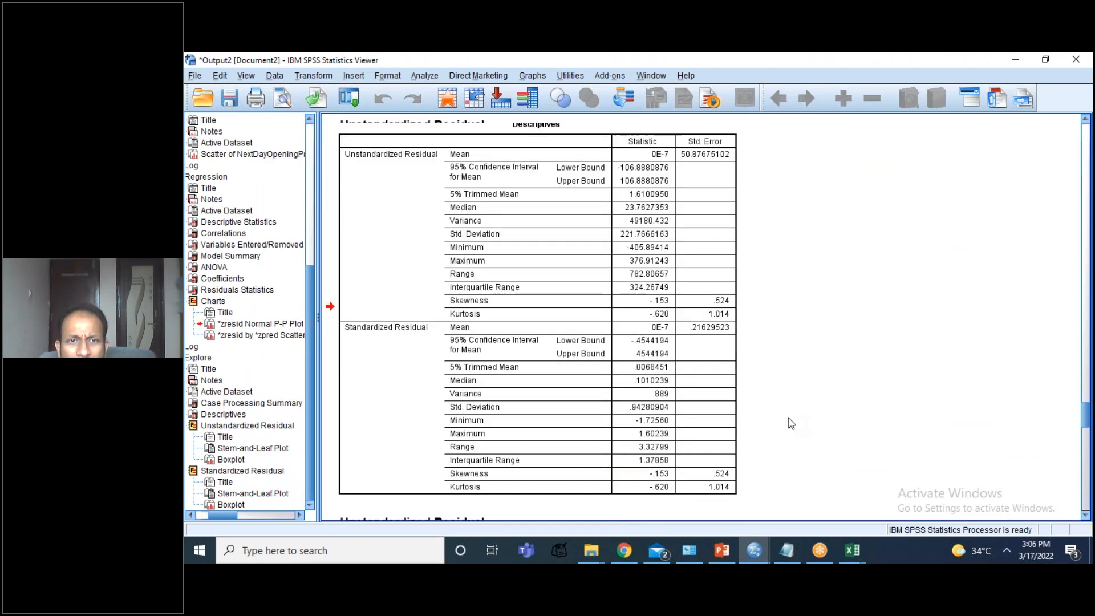
# - Look through the output from the earlier graphs and regression to the residuals' Descriptives table, shrinking the viewer window
pyautogui.scroll(15, 791, 423)
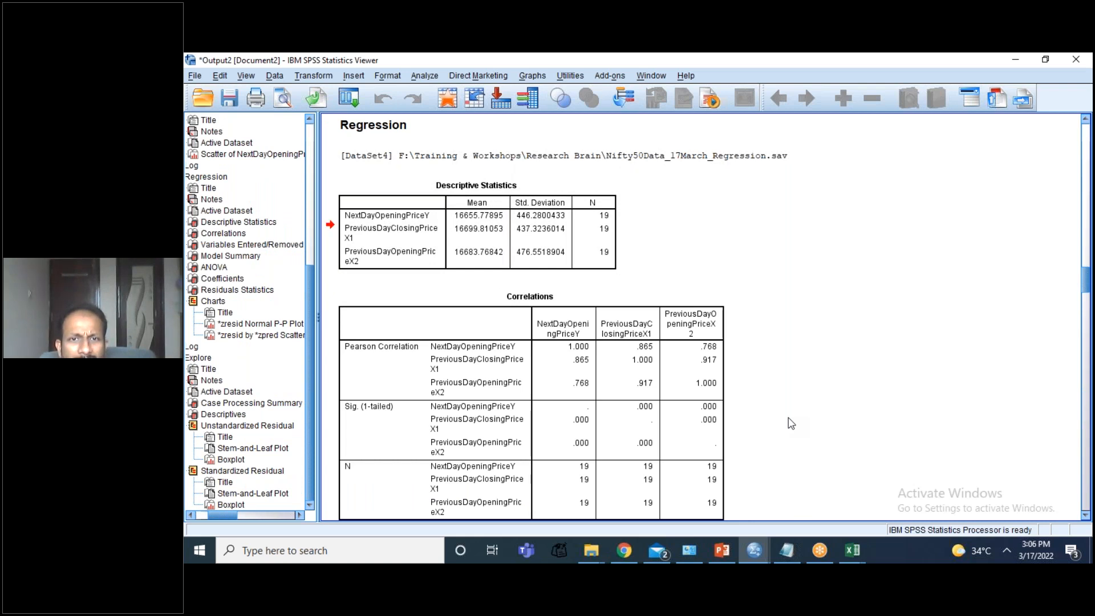
pyautogui.scroll(-5, 791, 423)
pyautogui.scroll(20, 791, 424)
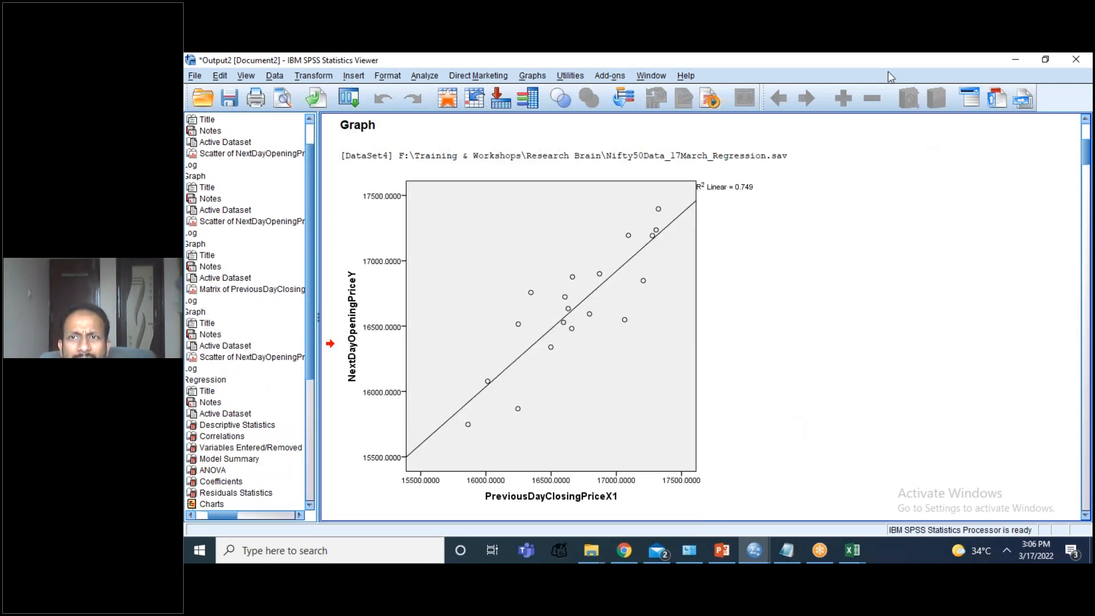
pyautogui.moveTo(857, 64); pyautogui.dragTo(494, 149)
pyautogui.scroll(3, 716, 335)
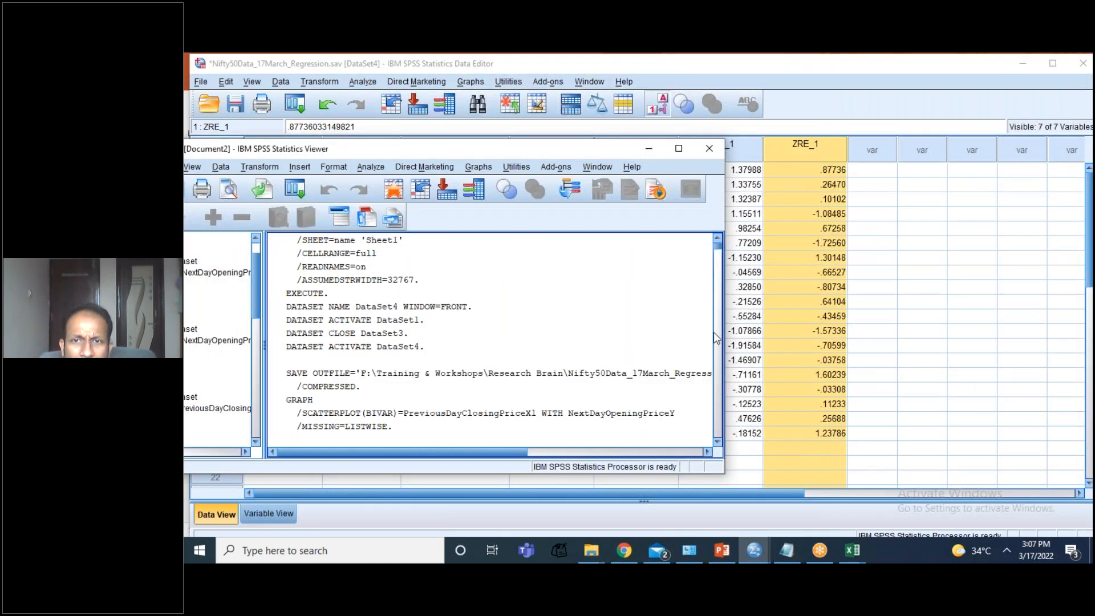
pyautogui.moveTo(718, 255); pyautogui.dragTo(719, 390)
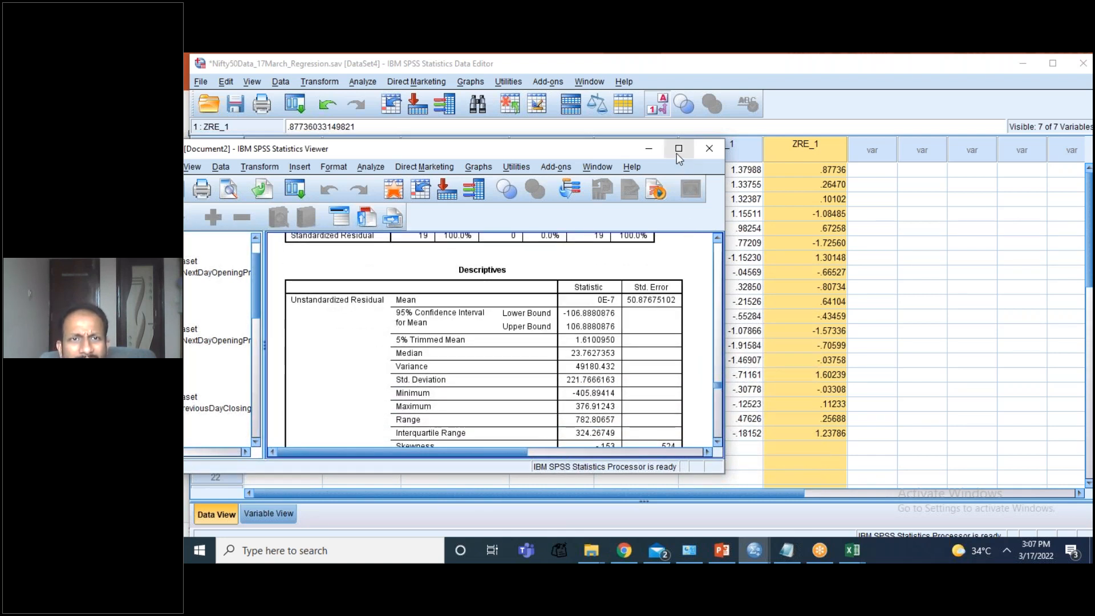
# - Rerun Explore on both residual variables of the Nifty50 dataset with normality plots with tests enabled, leaving the missing-value and statistics settings unchanged
pyautogui.click(754, 551)
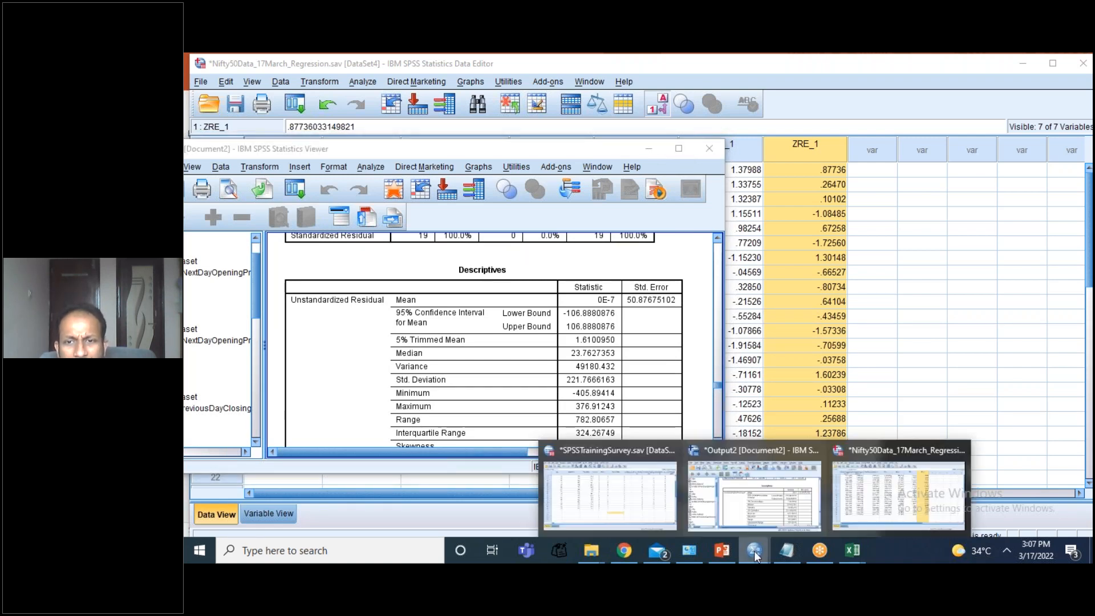
pyautogui.click(857, 497)
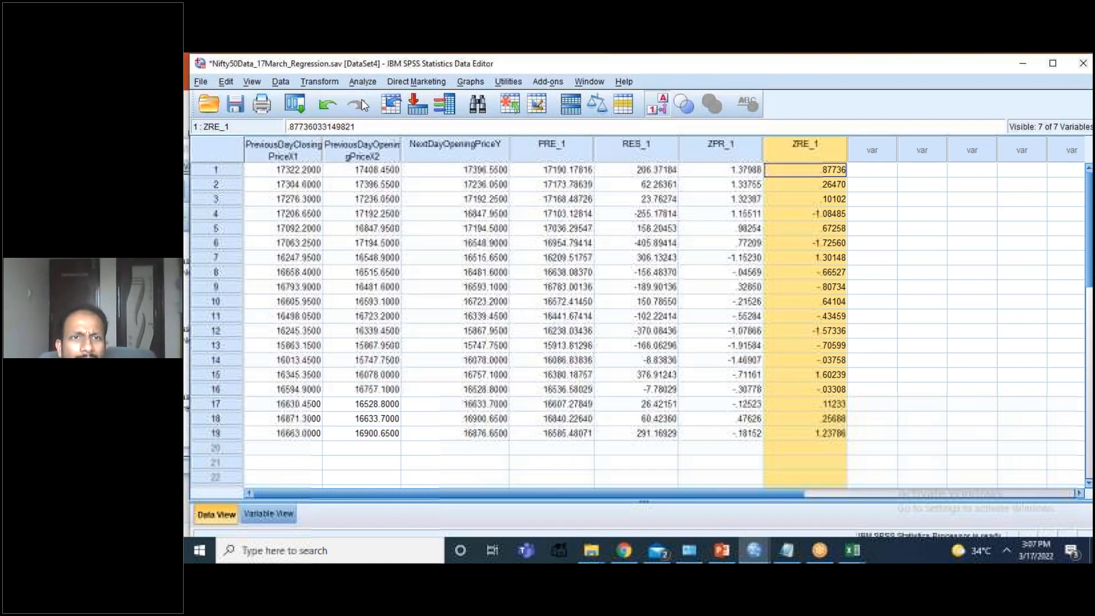
pyautogui.click(359, 83)
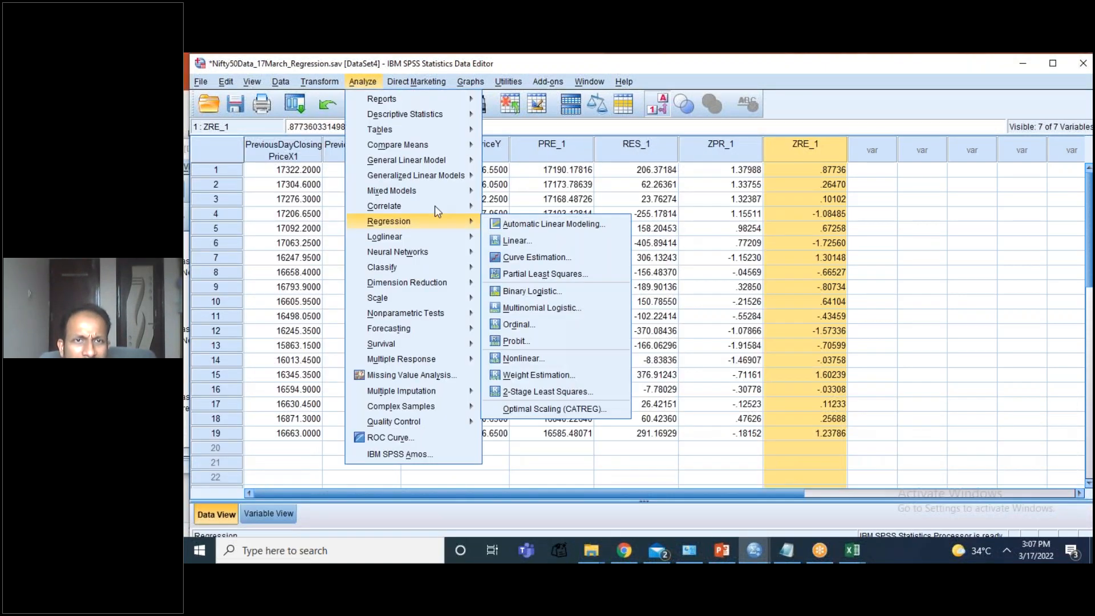
pyautogui.moveTo(433, 114)
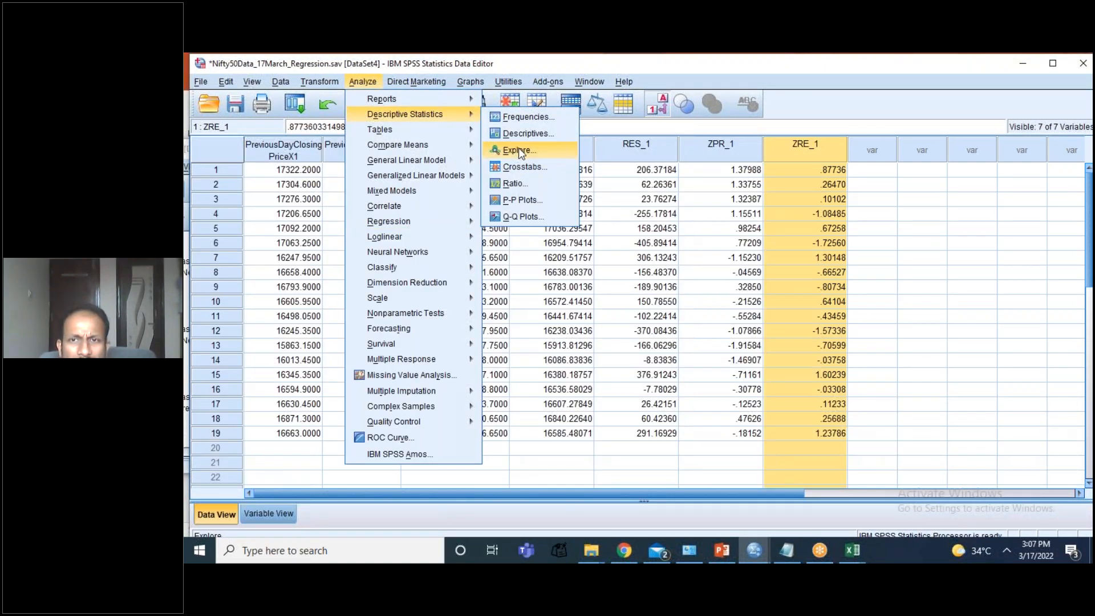
pyautogui.click(518, 149)
pyautogui.click(762, 263)
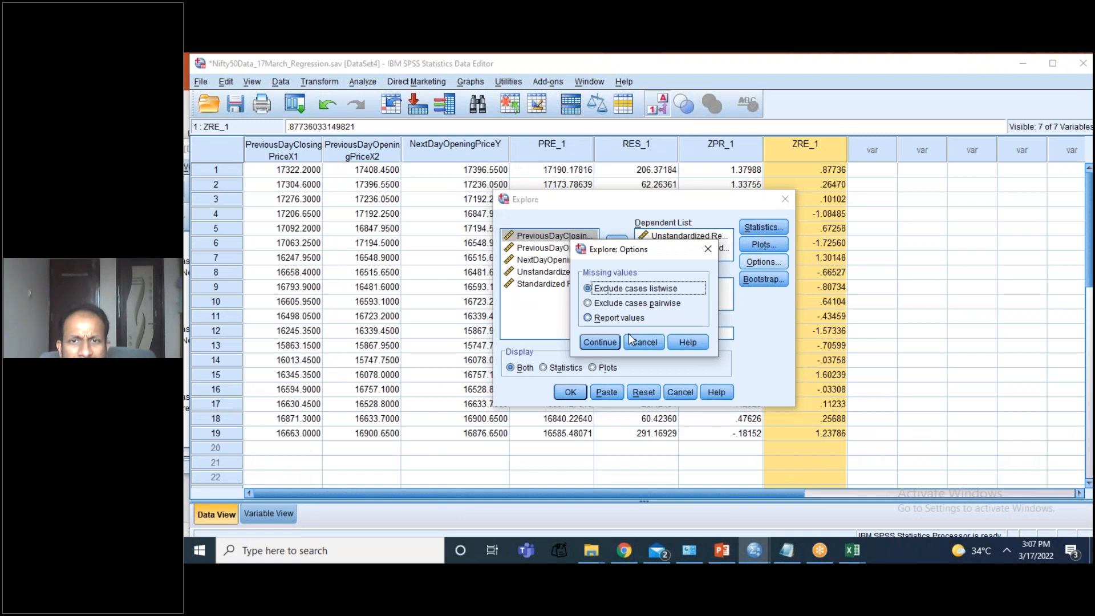
pyautogui.click(633, 343)
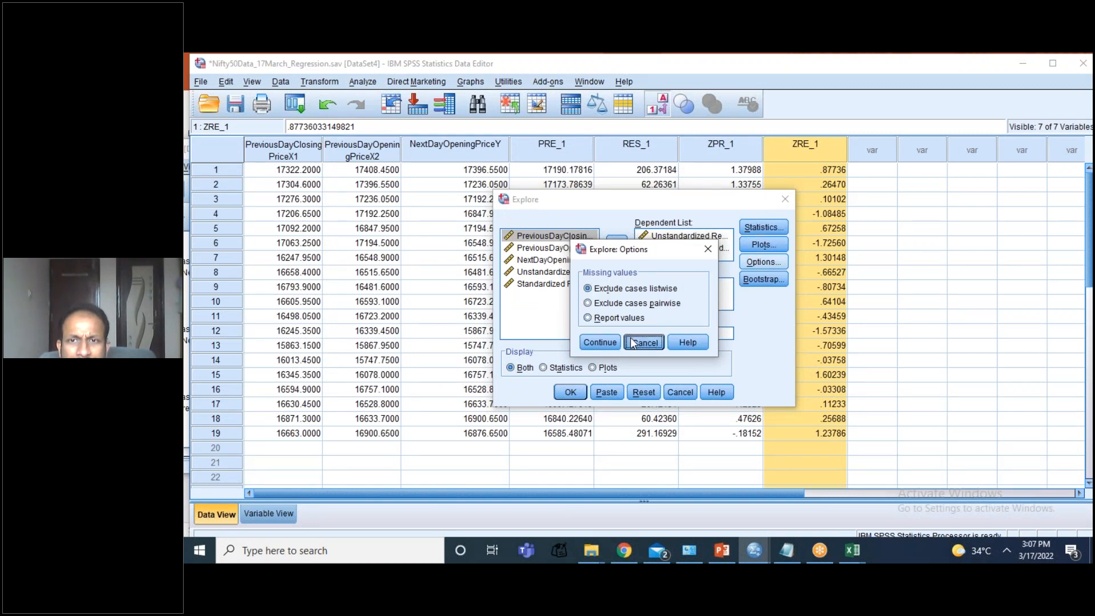
pyautogui.click(761, 247)
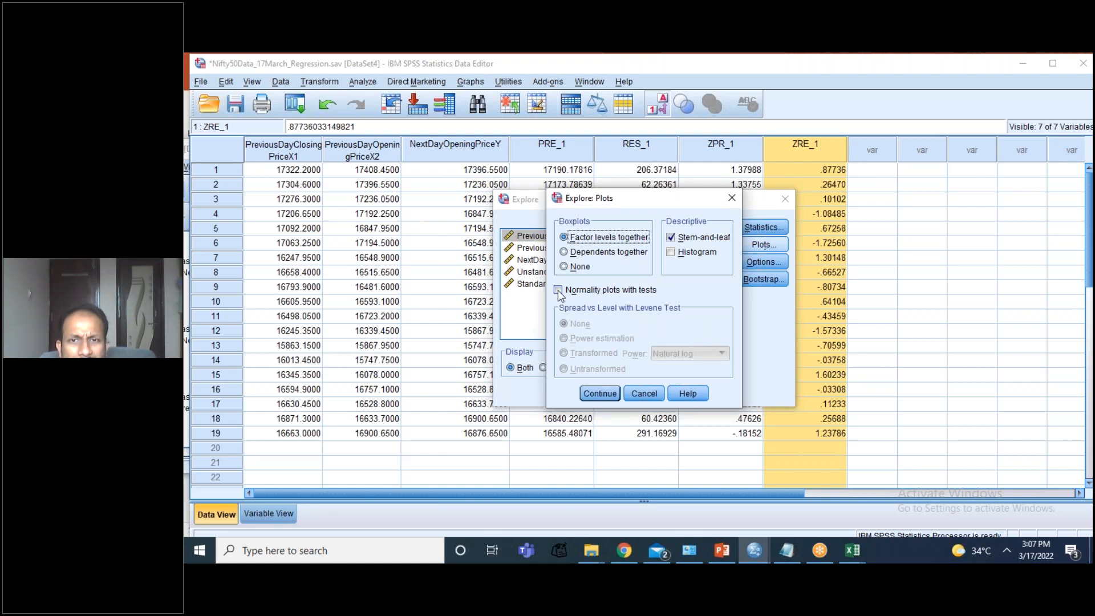
pyautogui.click(559, 291)
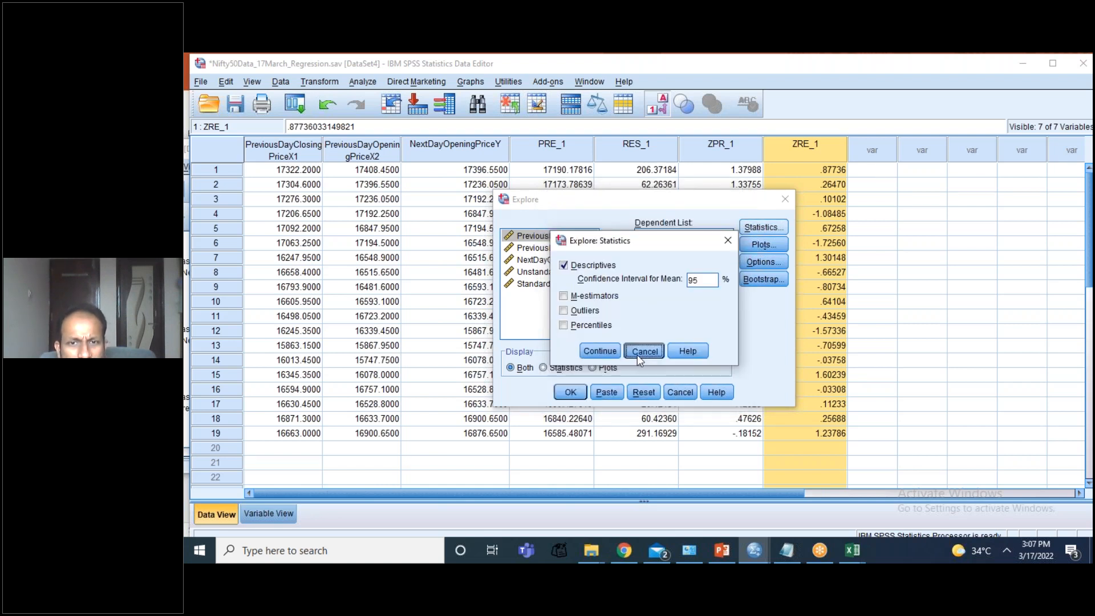
pyautogui.click(637, 355)
pyautogui.click(570, 390)
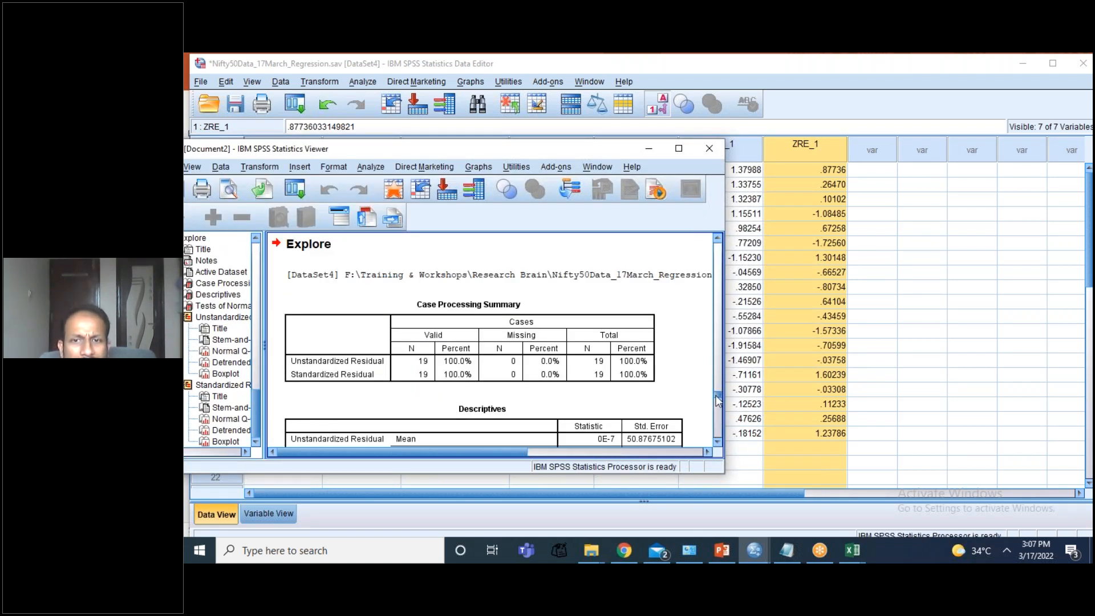
# - Find the Tests of Normality table in the maximized output viewer, and examine the Shapiro-Wilk significance for both residuals
pyautogui.scroll(-5, 718, 403)
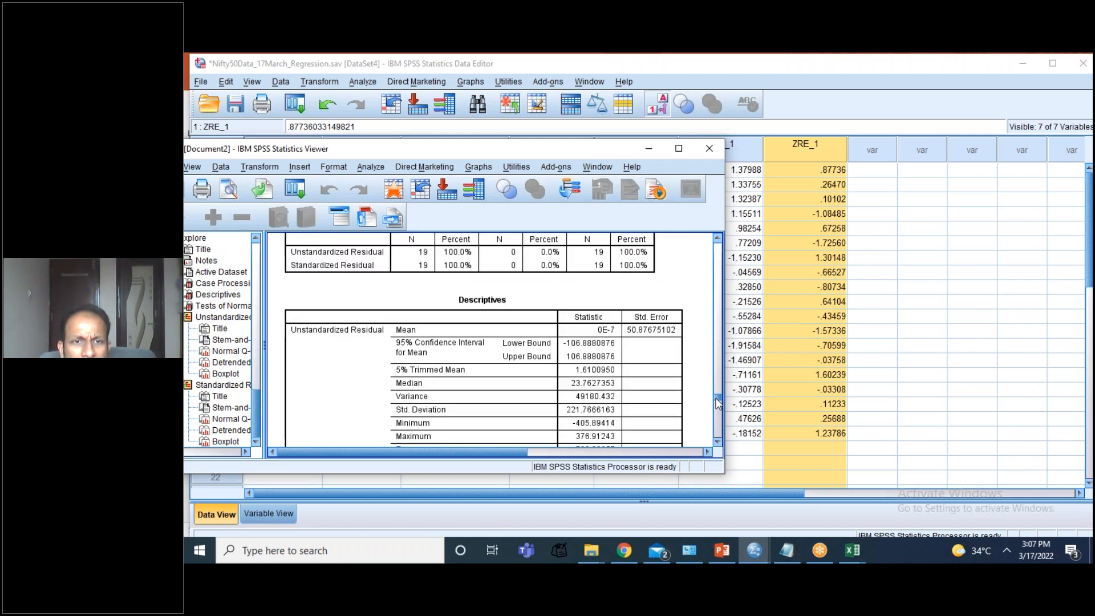
pyautogui.scroll(-5, 718, 406)
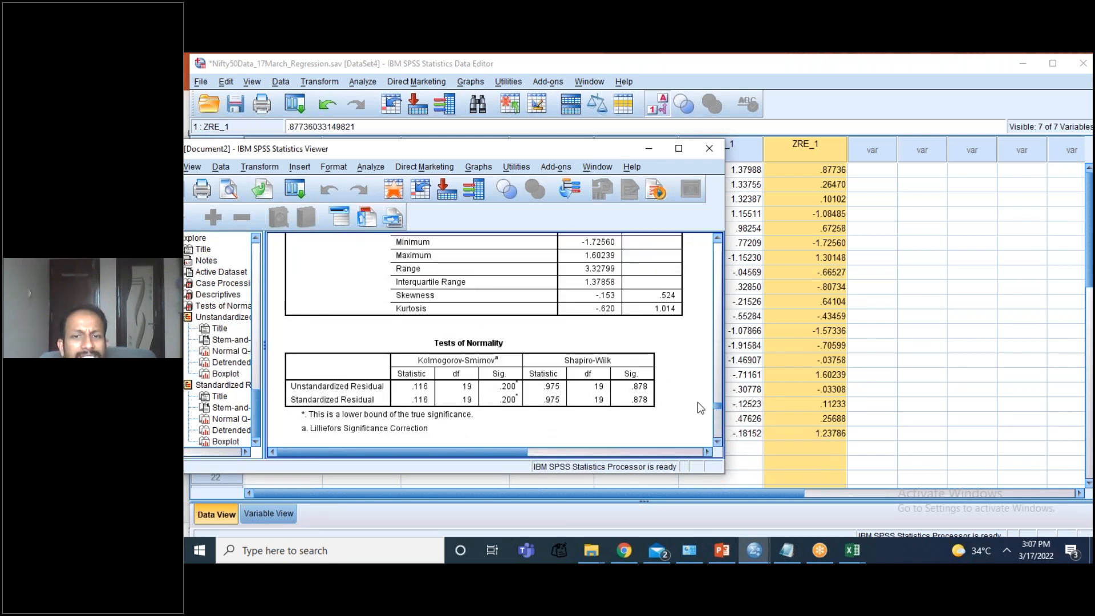
pyautogui.click(583, 364)
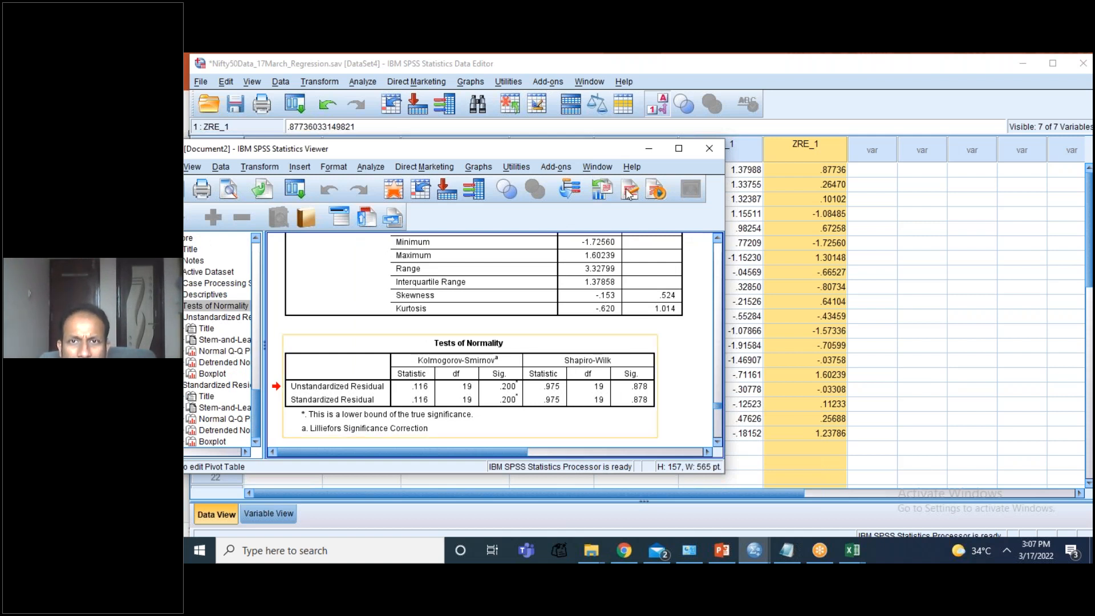
pyautogui.click(676, 153)
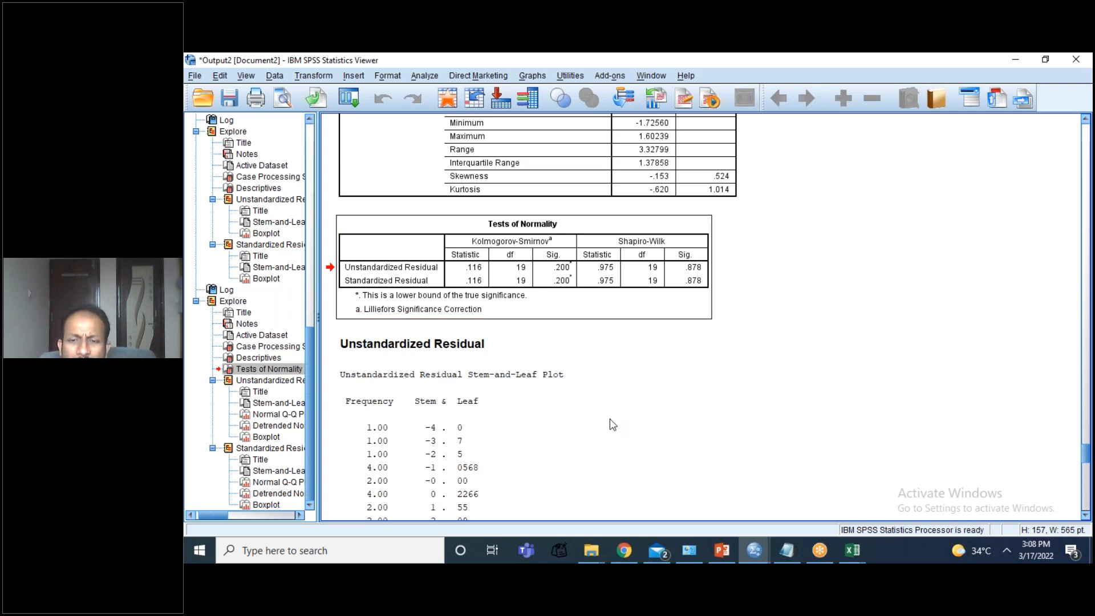
pyautogui.click(755, 551)
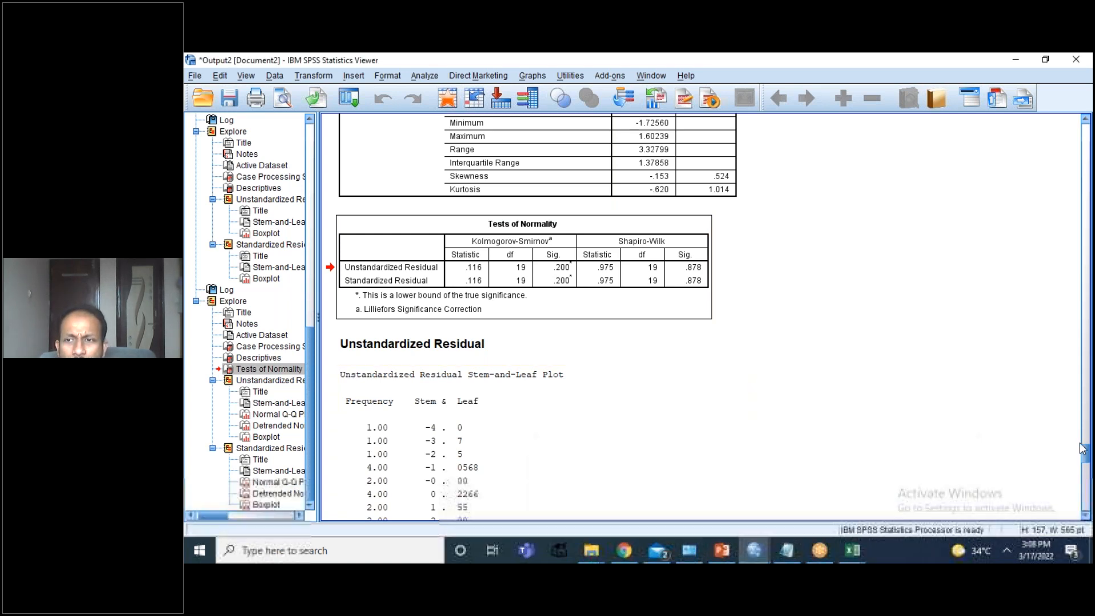
pyautogui.click(761, 393)
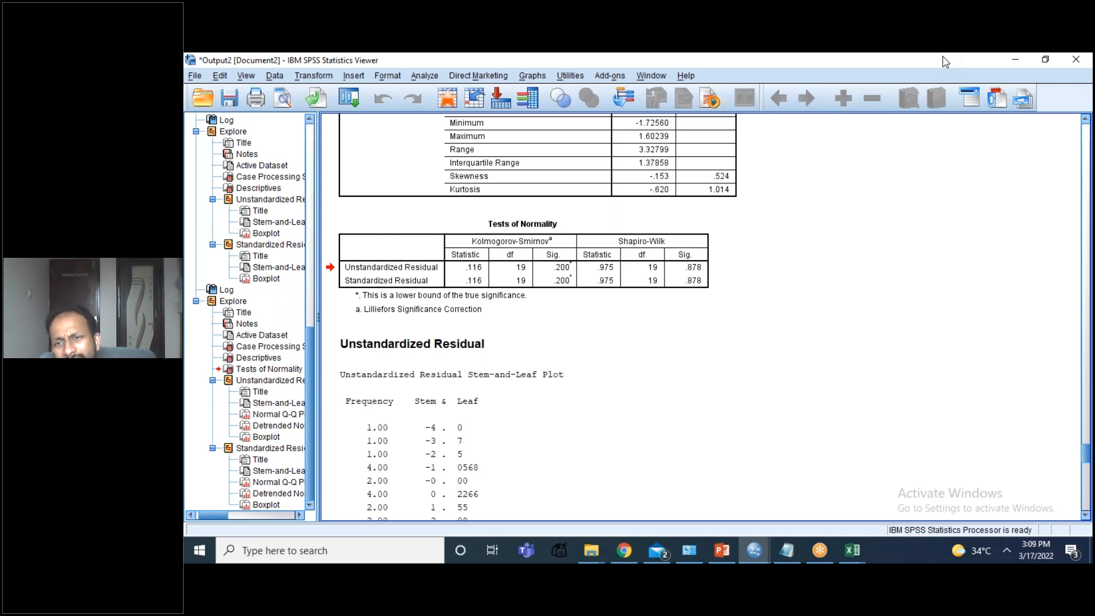
pyautogui.click(677, 239)
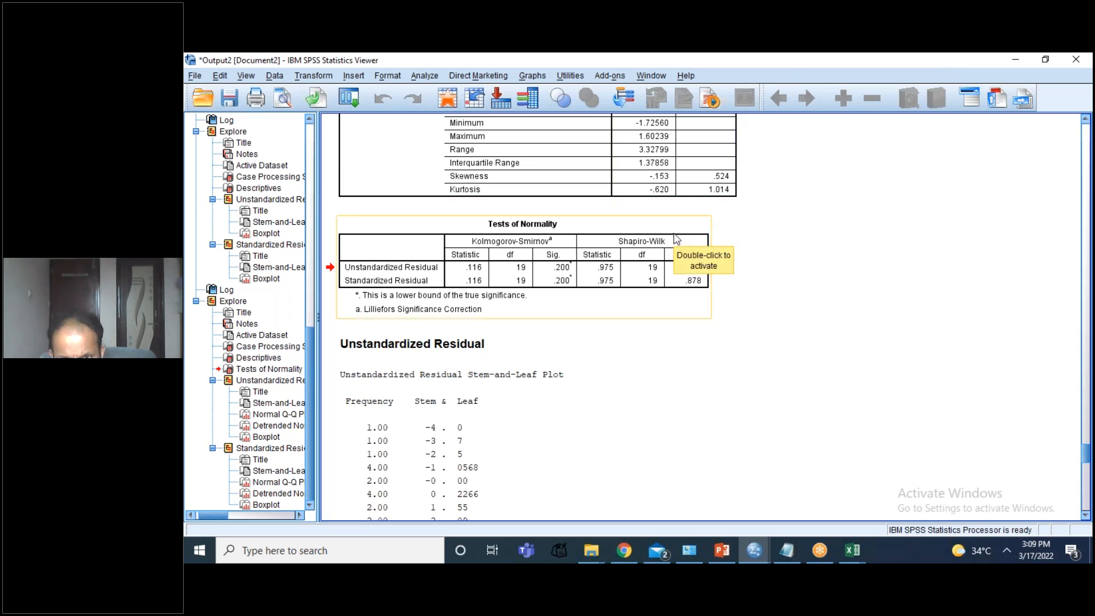
pyautogui.click(782, 308)
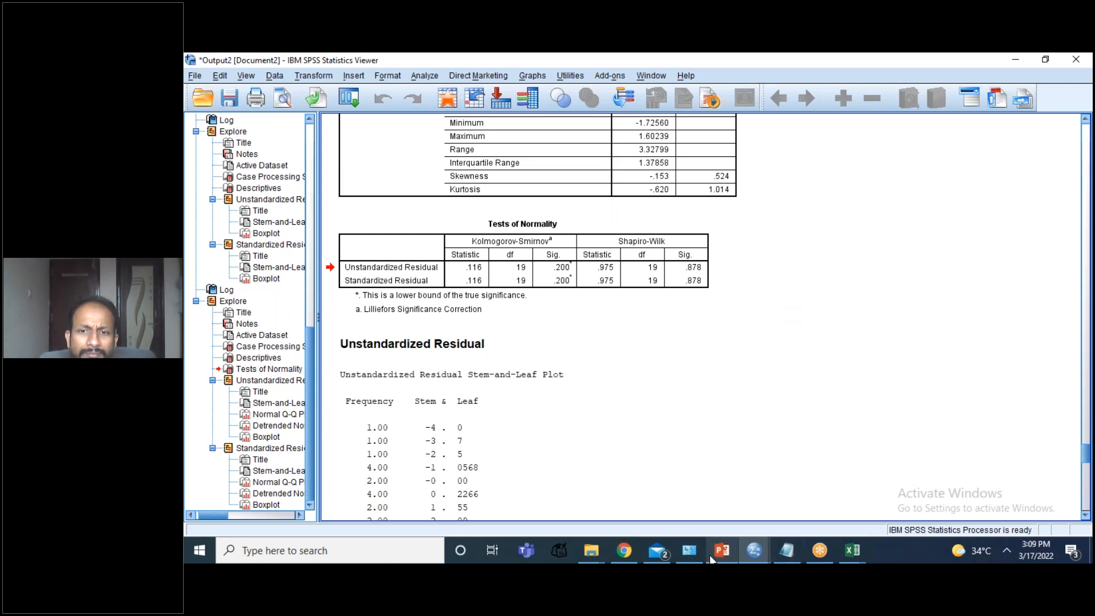
# - Compare the normality test output with the Shapiro criterion p>0.05 on the Linear Regression Assumptions slide in PowerPoint
pyautogui.click(724, 552)
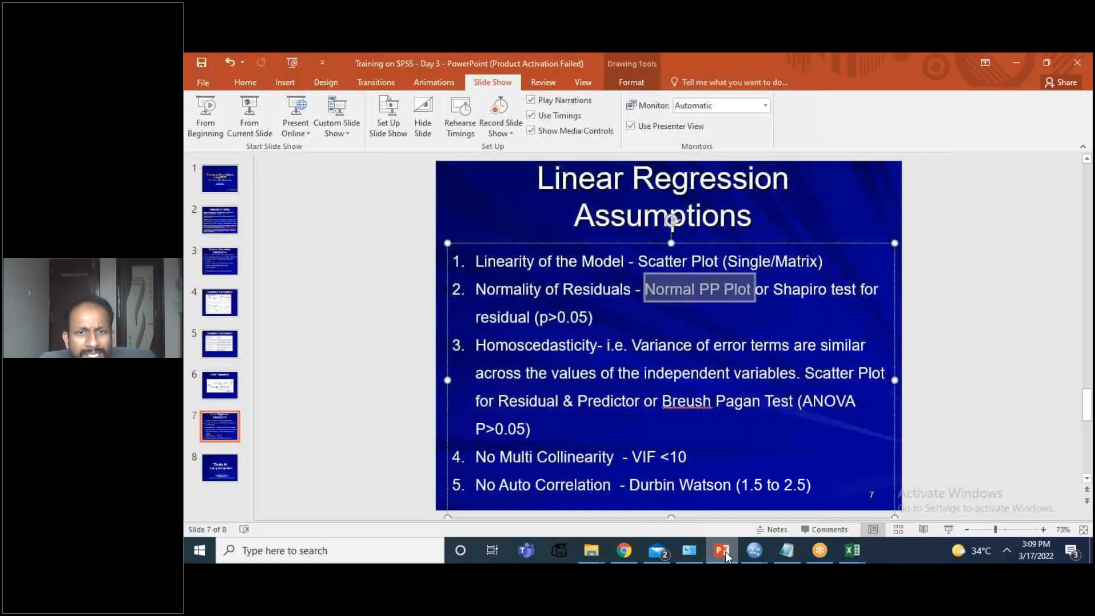
pyautogui.click(724, 552)
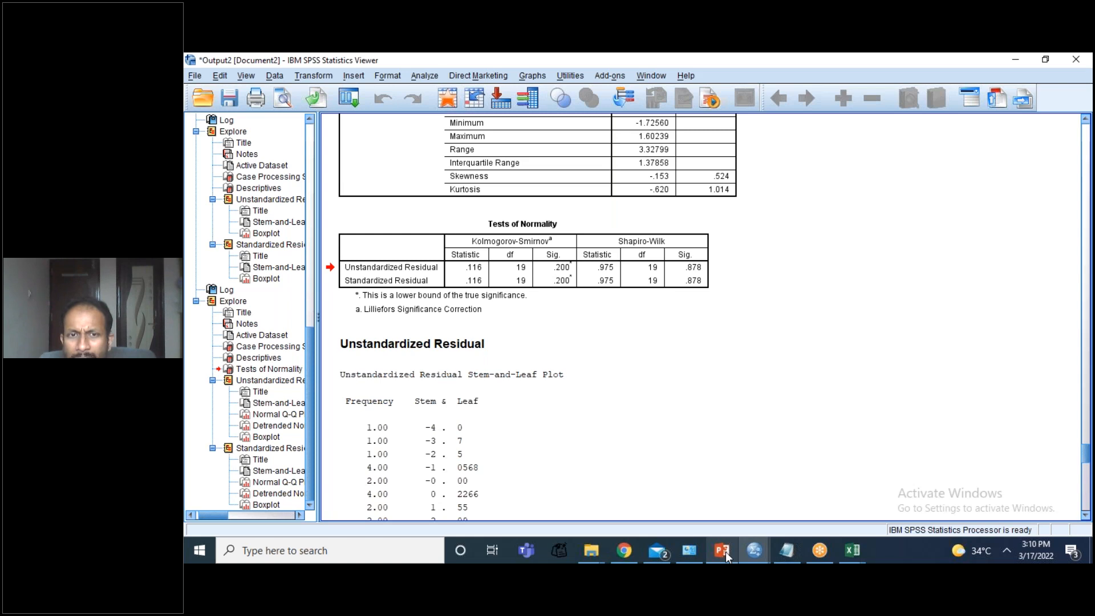
pyautogui.click(726, 552)
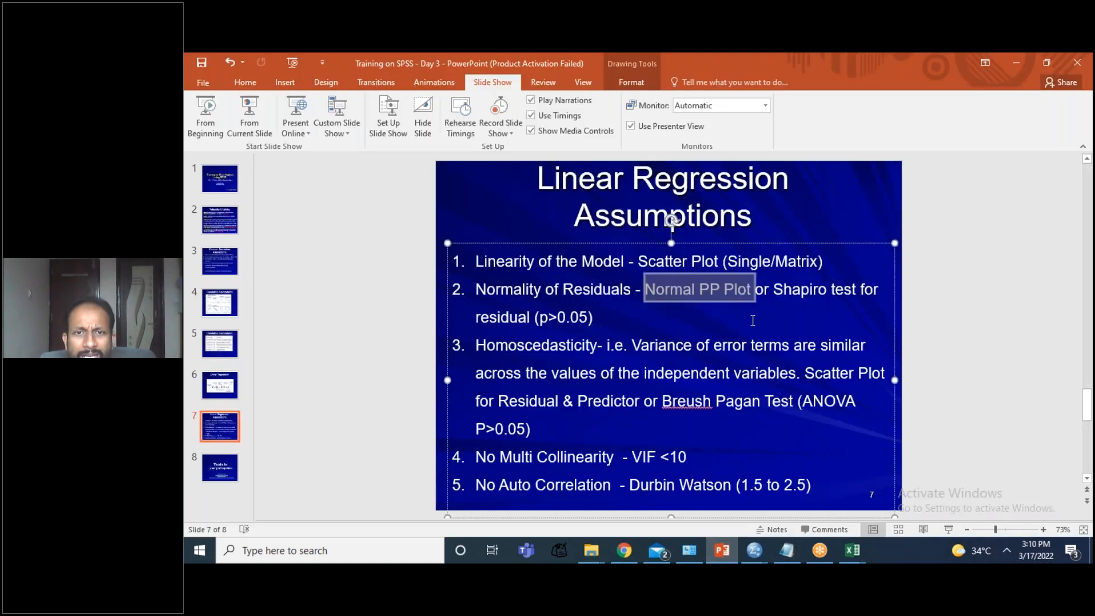
pyautogui.click(753, 321)
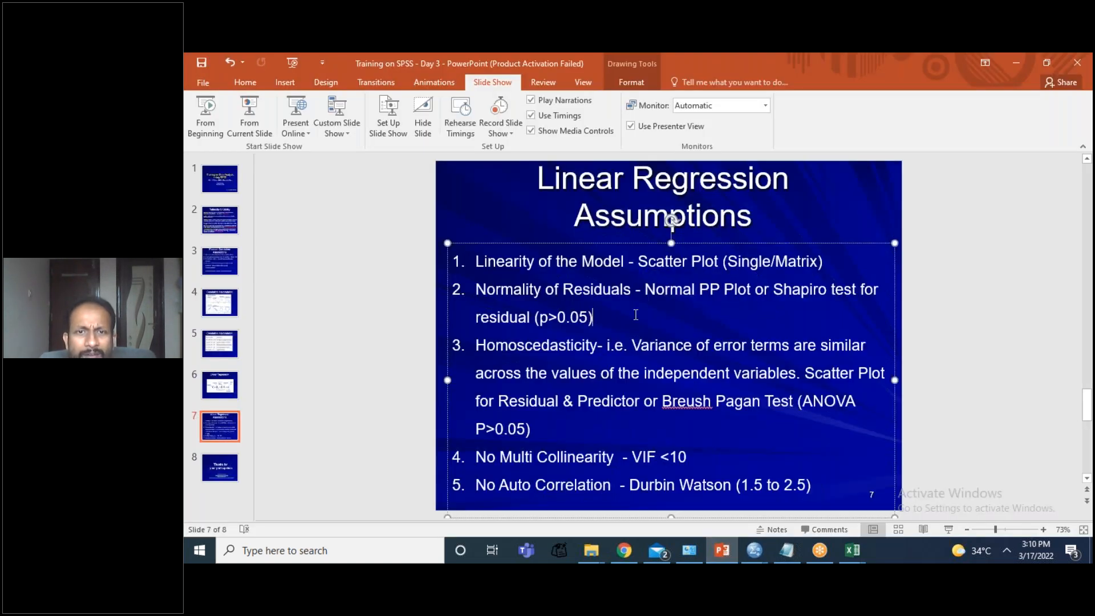
pyautogui.click(543, 318)
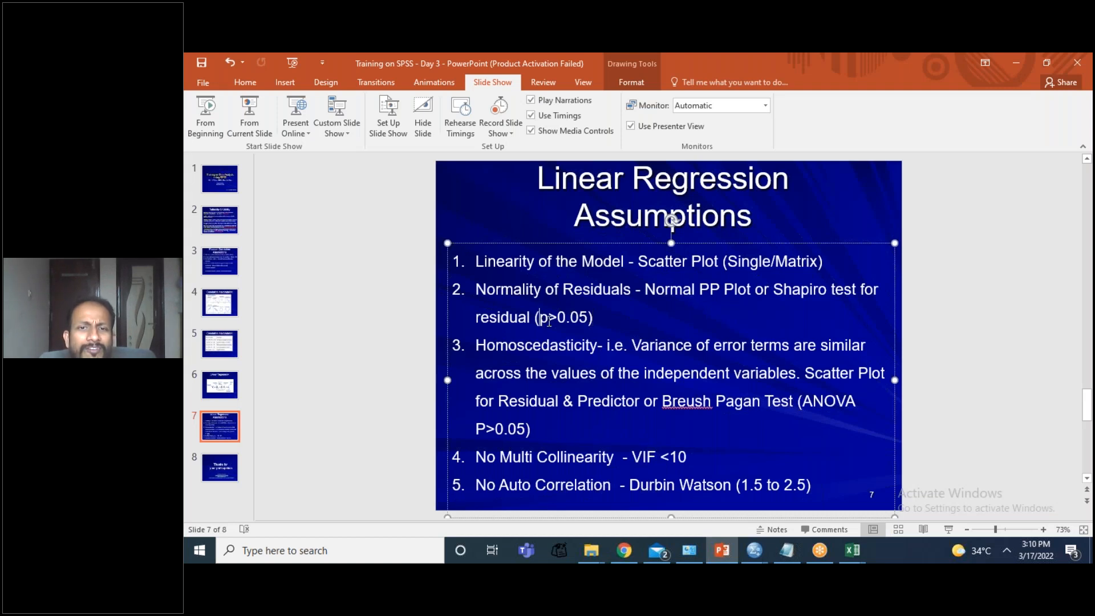
# - Recheck the Shapiro-Wilk significance of both residuals in the SPSS Tests of Normality table, returning to the assumptions slide in PowerPoint
pyautogui.click(549, 321)
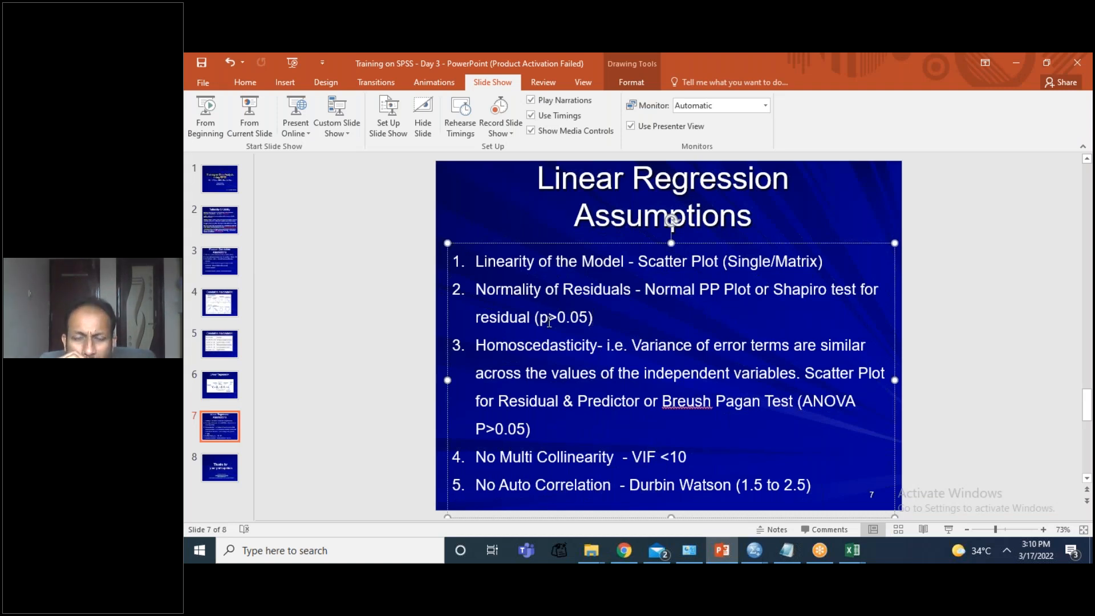
pyautogui.click(757, 555)
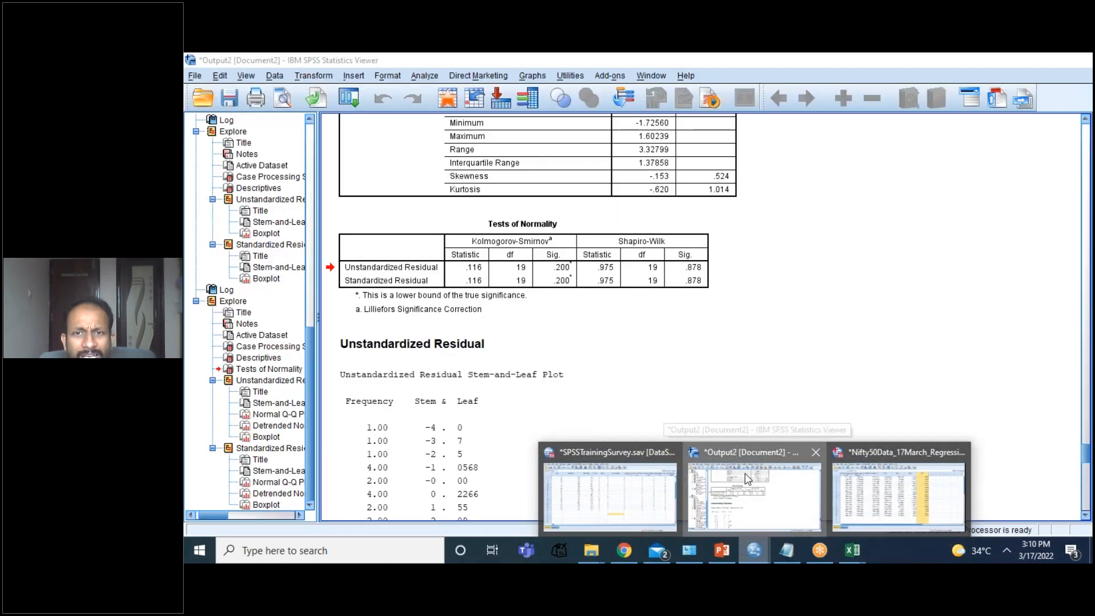
pyautogui.click(745, 473)
pyautogui.click(695, 276)
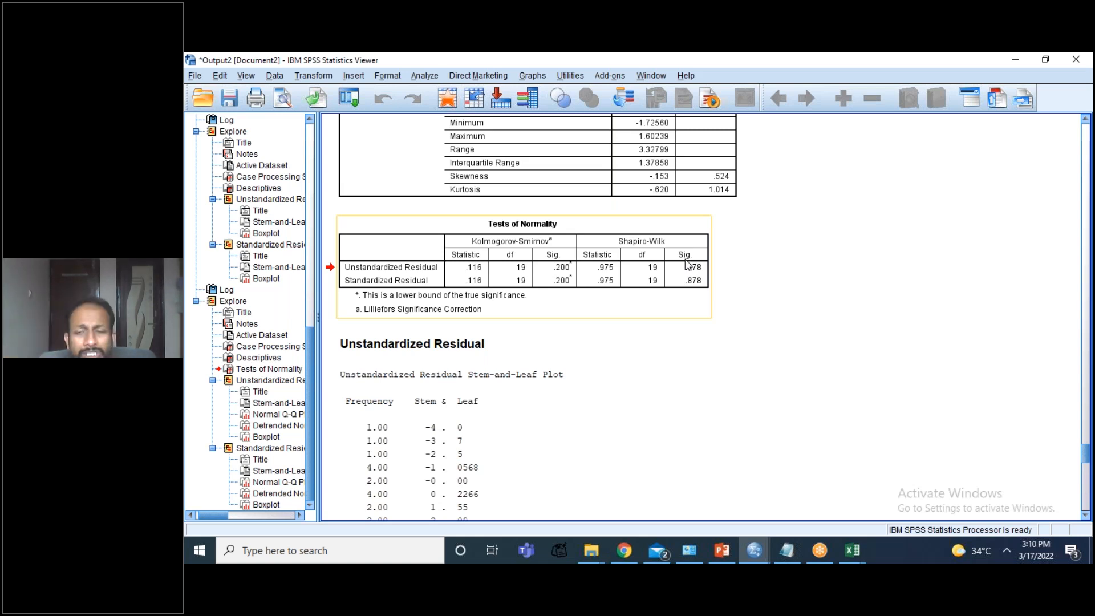
pyautogui.click(745, 509)
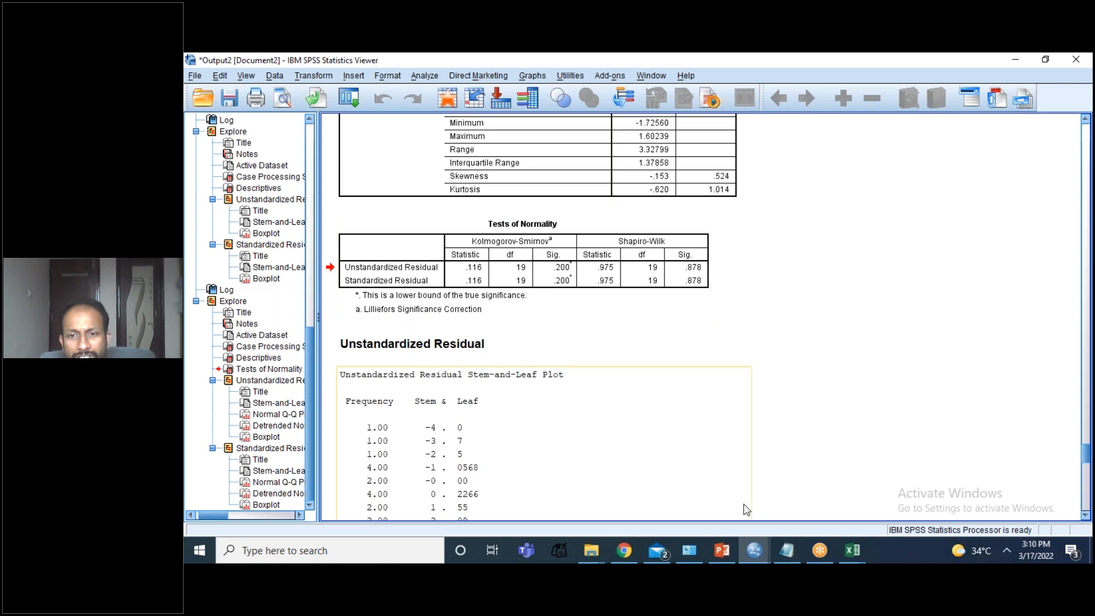
pyautogui.click(758, 551)
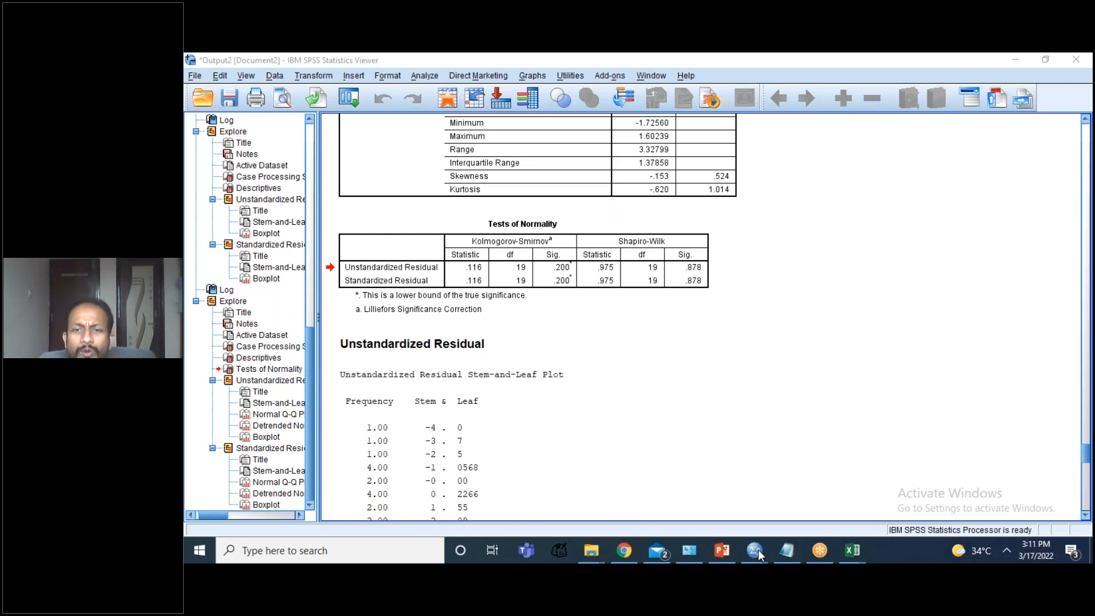
pyautogui.moveTo(752, 557)
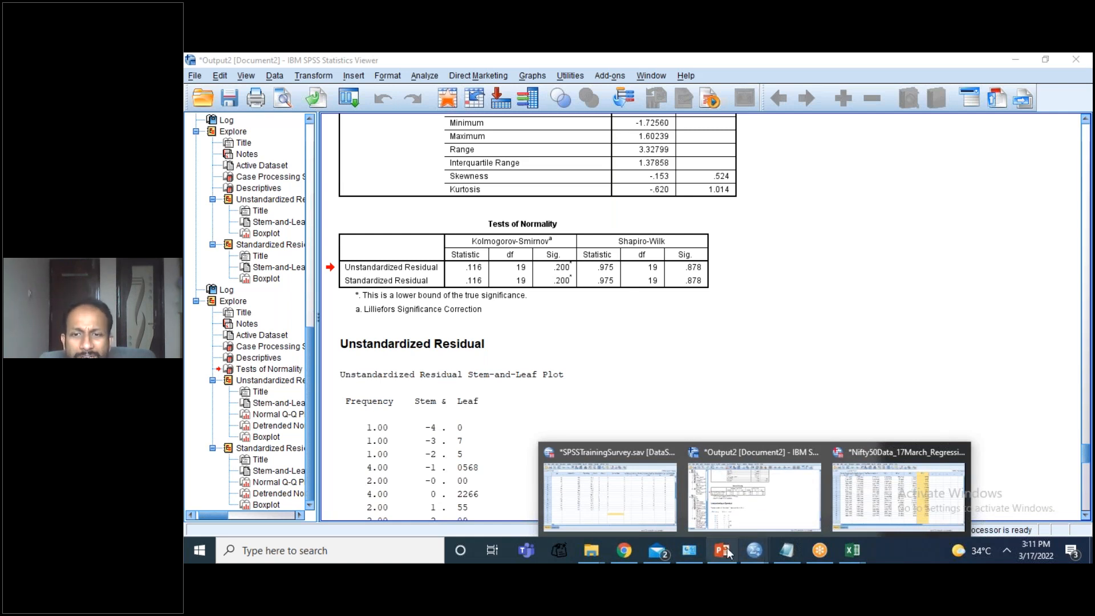
pyautogui.click(726, 550)
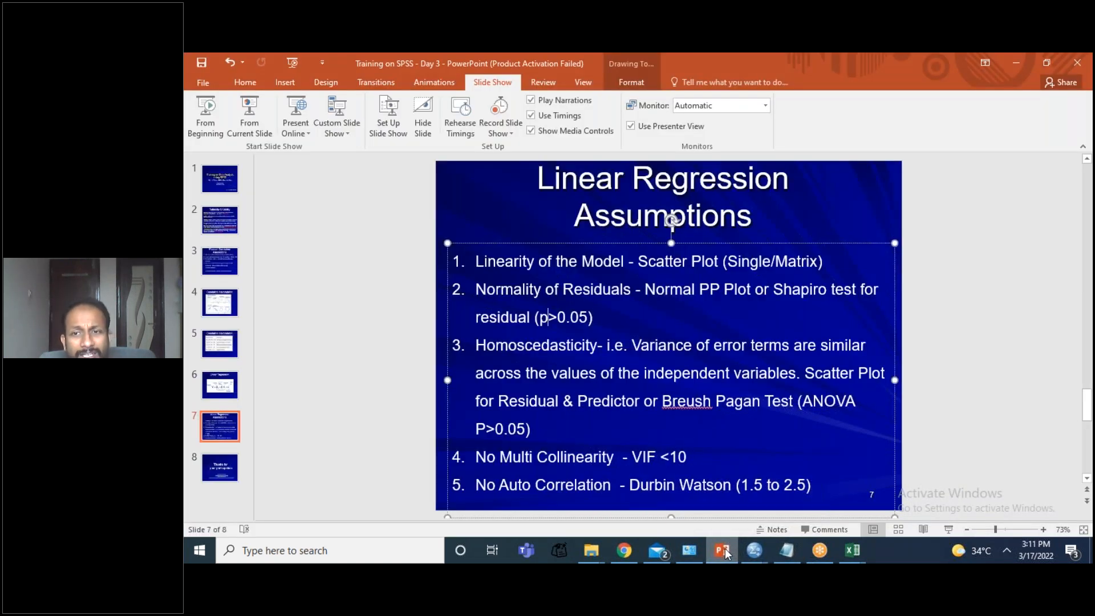
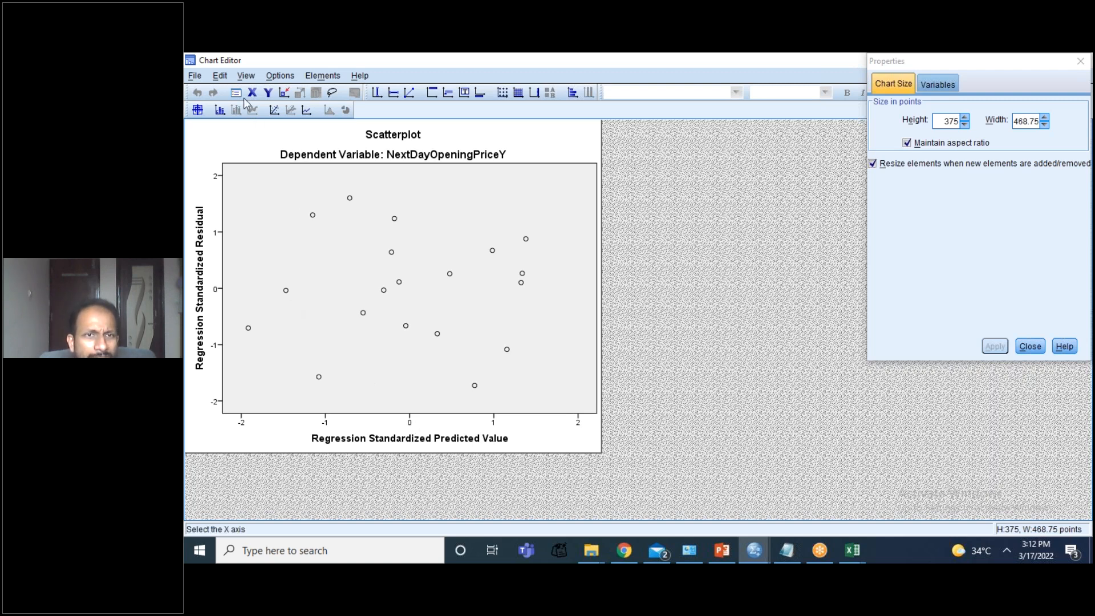
# - Add a linear fit line at total to the scatterplot of standardized residuals against standardized predicted values
pyautogui.click(281, 113)
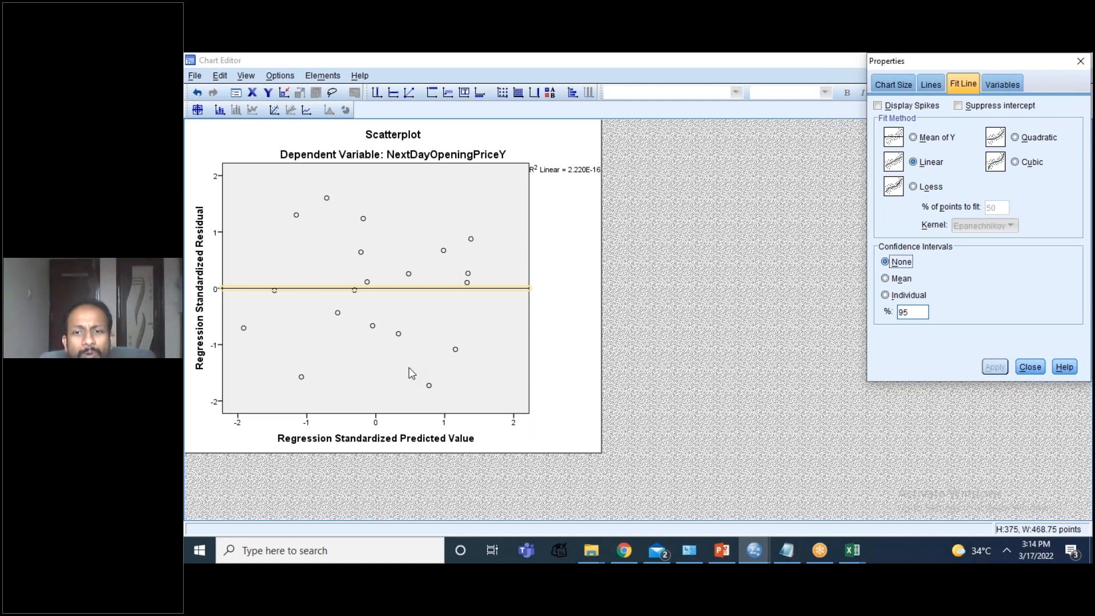
# - Review the Save, Options, Statistics and Plots settings of the Nifty50 dataset's linear regression, cancelling without running it
pyautogui.click(765, 552)
pyautogui.click(765, 551)
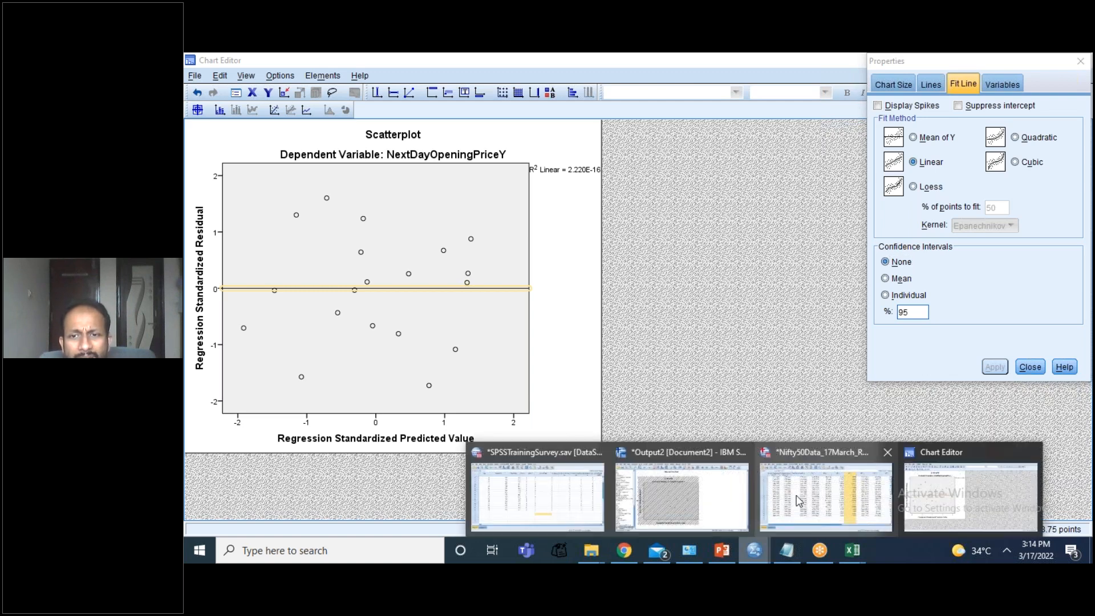
pyautogui.moveTo(798, 501)
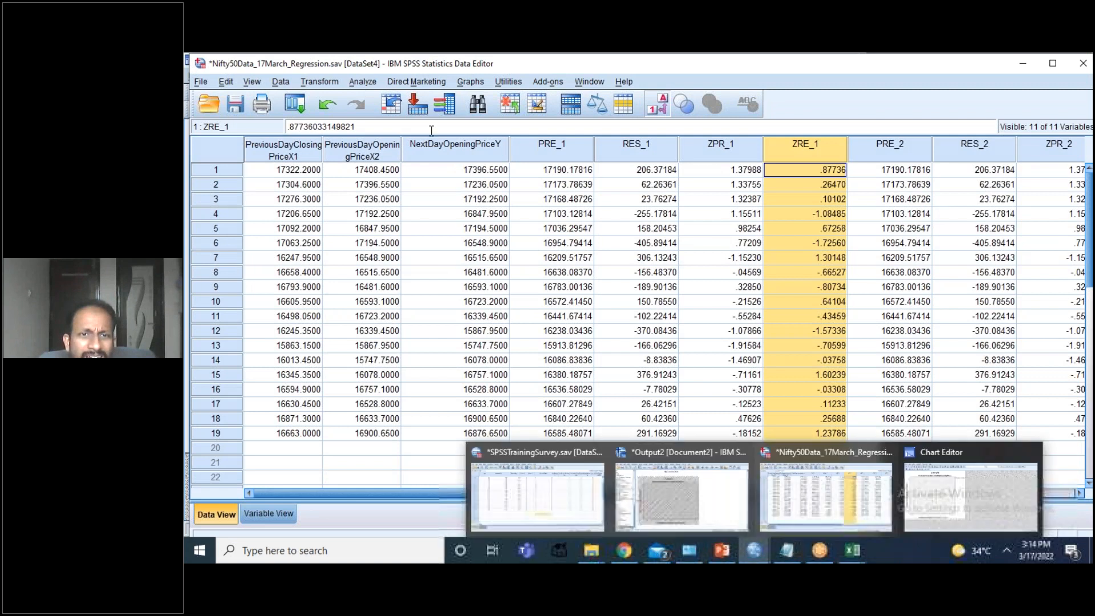
pyautogui.click(797, 496)
pyautogui.click(370, 81)
pyautogui.moveTo(400, 223)
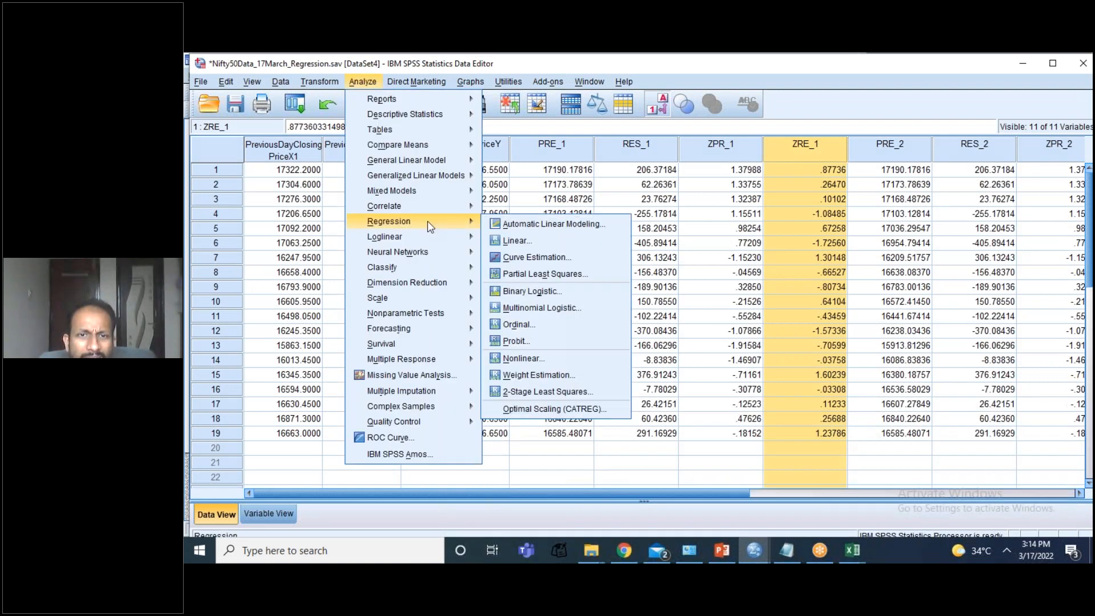
pyautogui.click(539, 241)
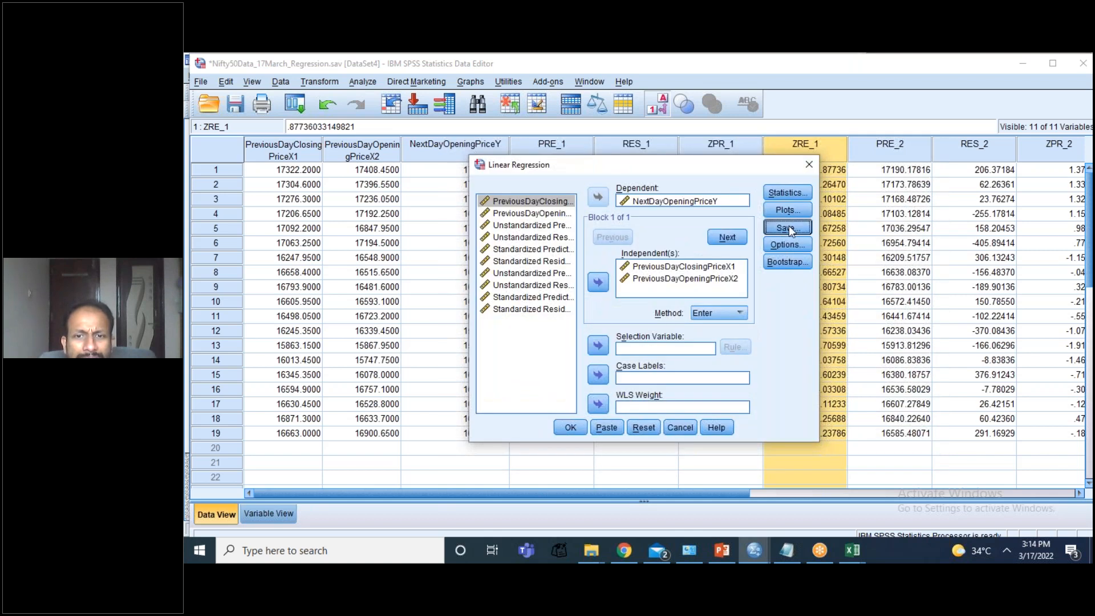
pyautogui.click(788, 228)
pyautogui.press('Return')
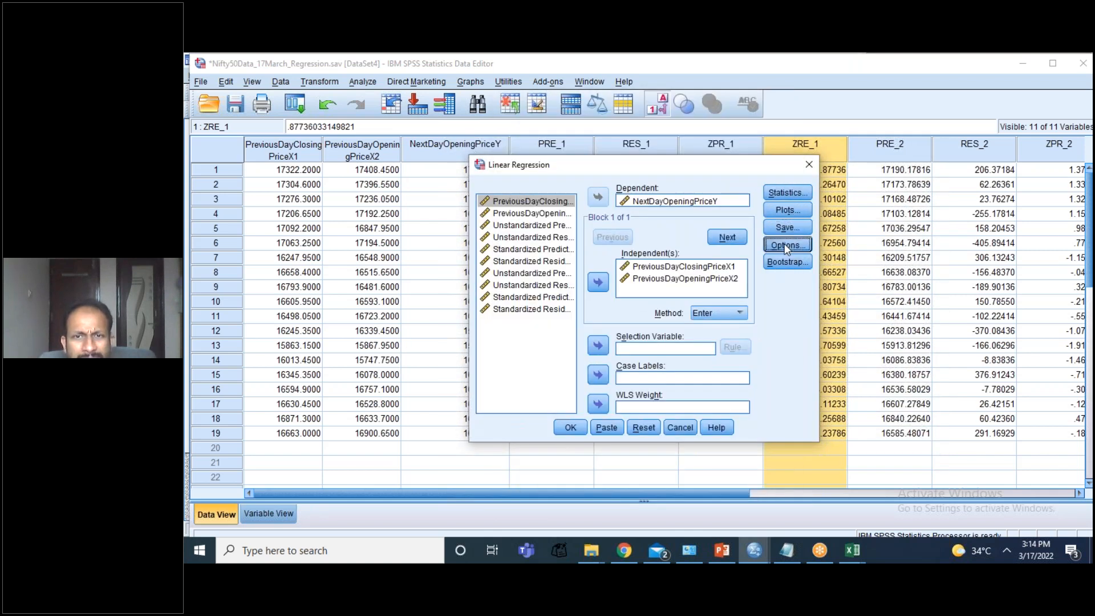
pyautogui.click(785, 244)
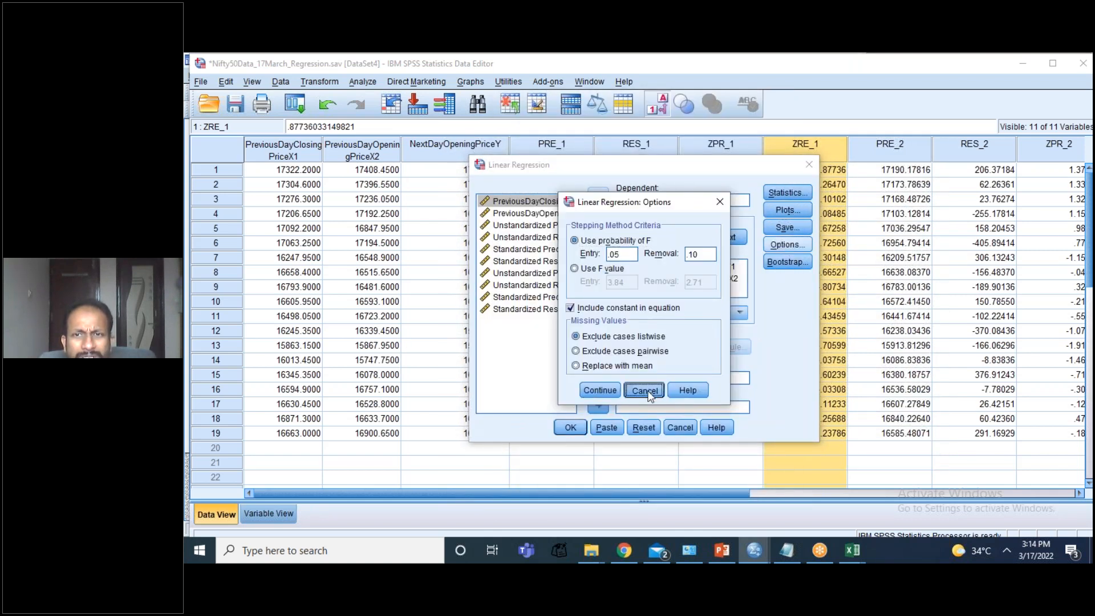
pyautogui.click(646, 391)
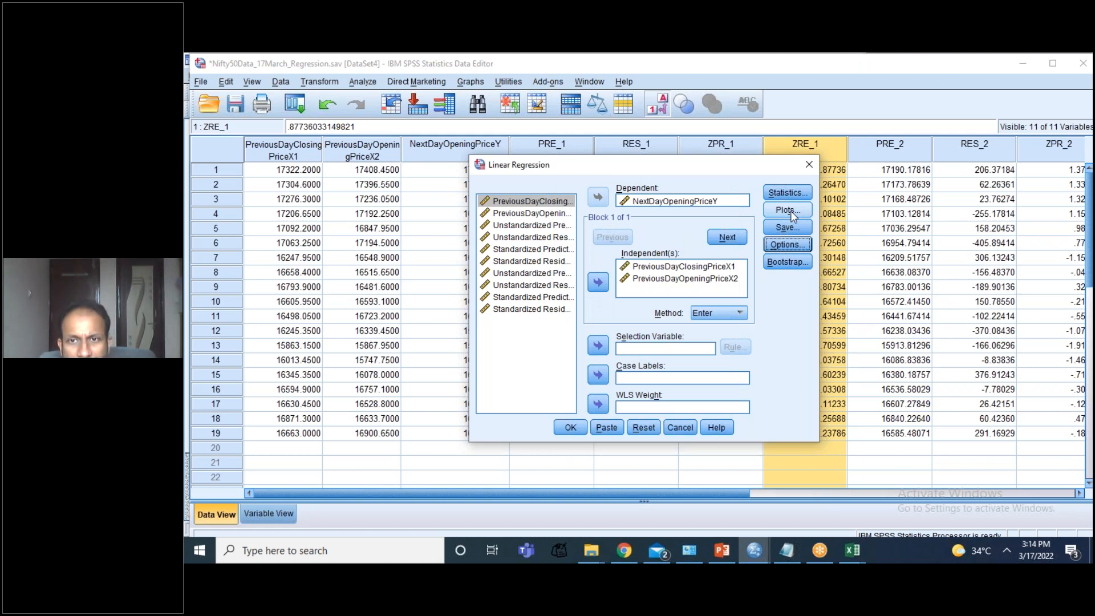
pyautogui.click(773, 194)
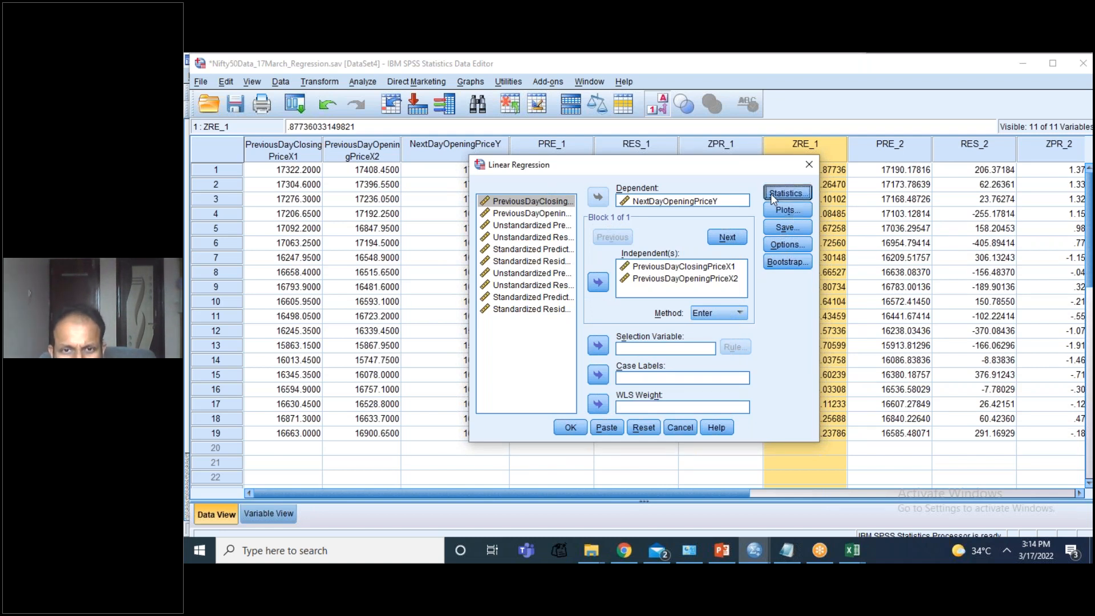
pyautogui.click(646, 397)
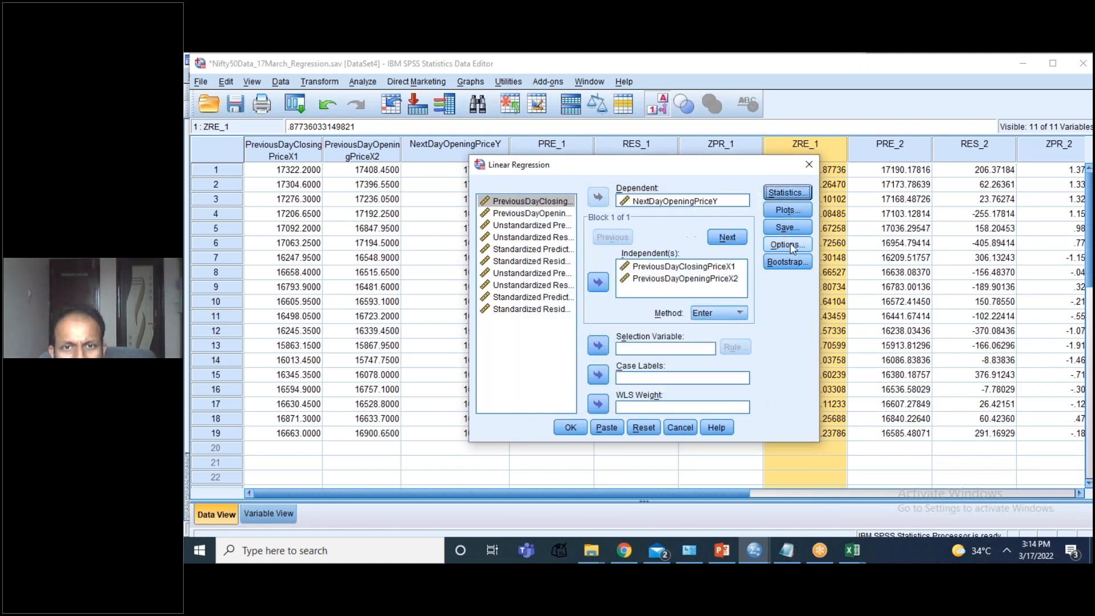
pyautogui.click(786, 211)
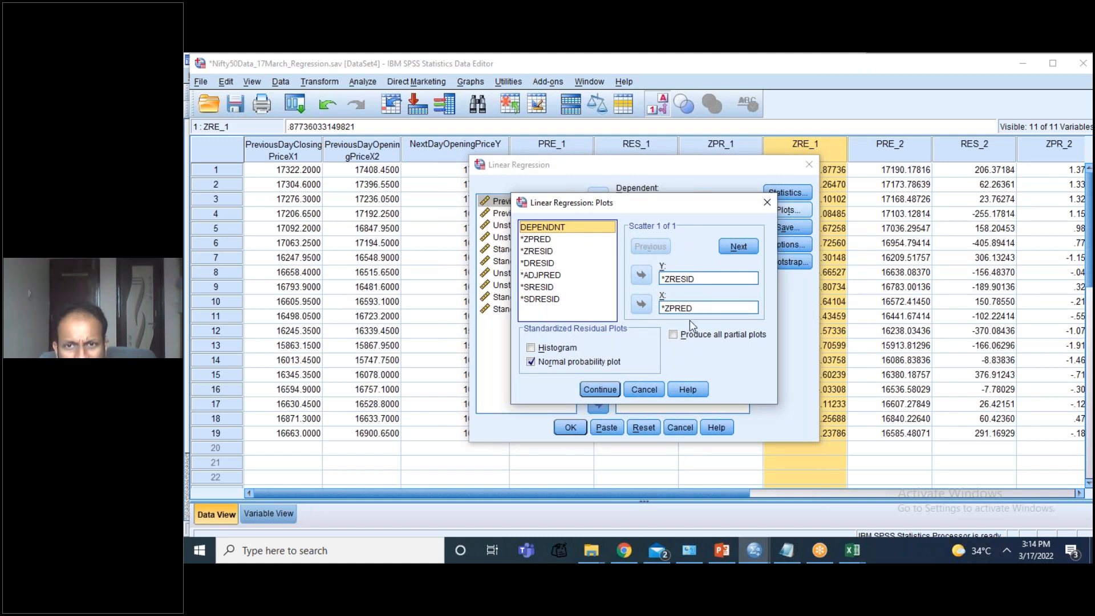
pyautogui.click(645, 388)
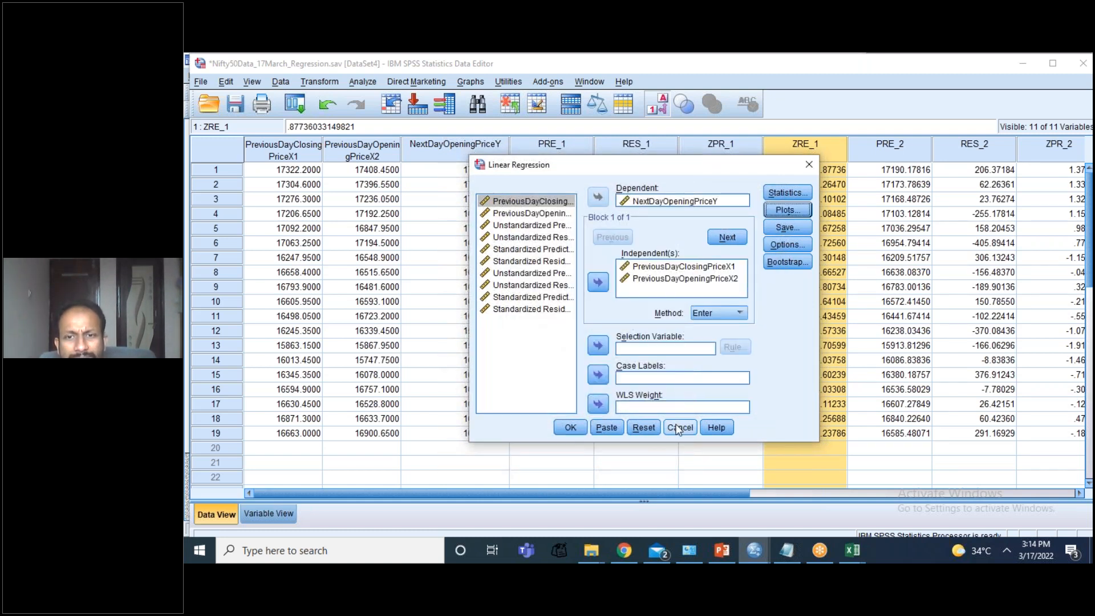
pyautogui.click(680, 427)
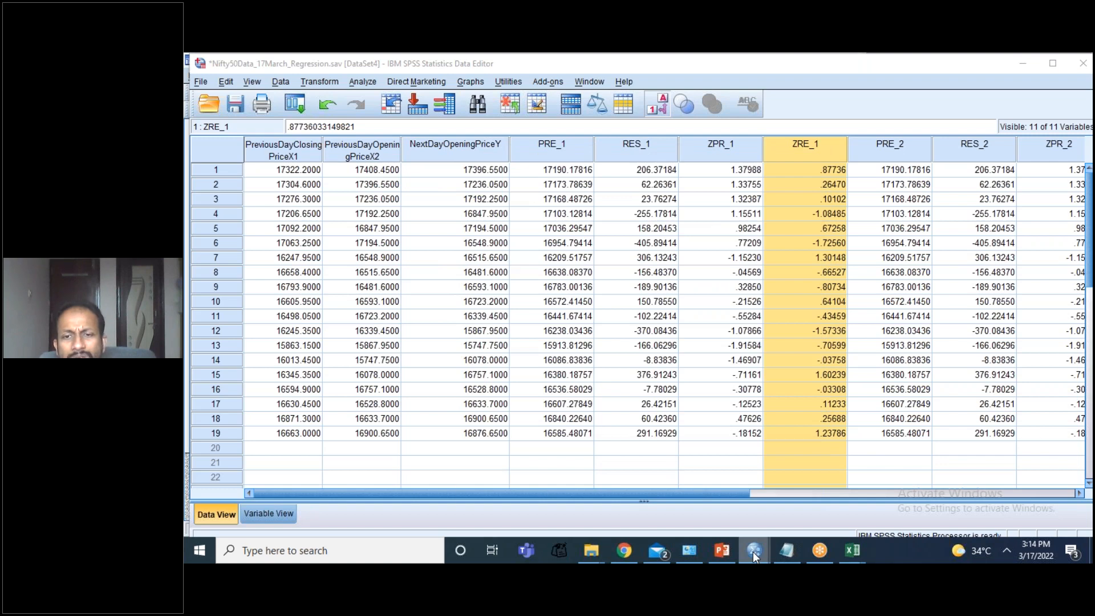
# - Examine the residual scatterplot with its linear fit line in the SPSS output against the homoscedasticity assumption on the PowerPoint slide
pyautogui.click(753, 552)
pyautogui.click(708, 512)
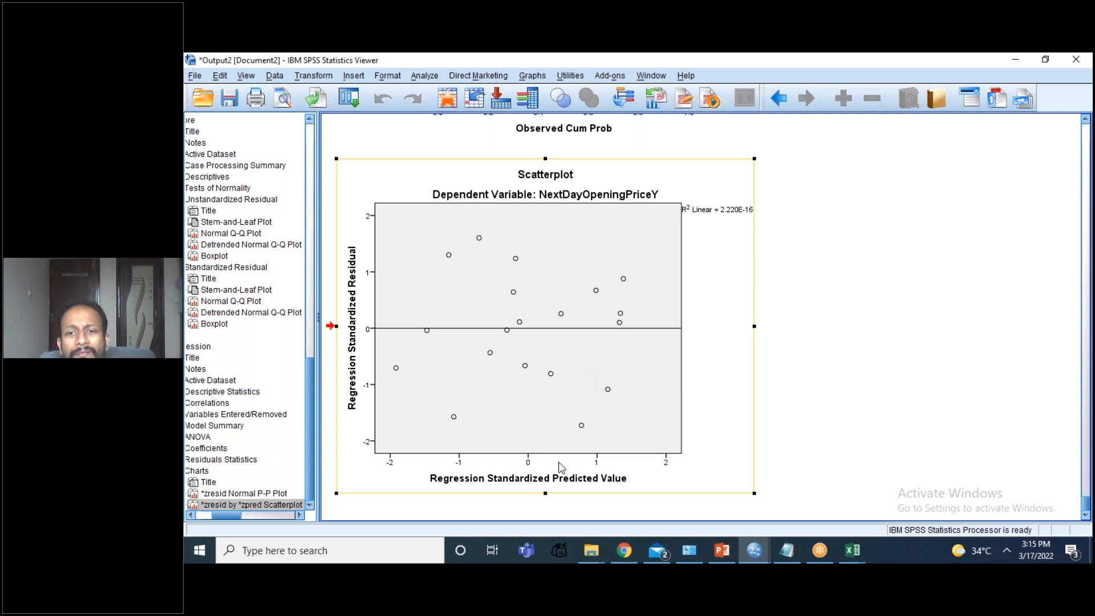
pyautogui.click(734, 552)
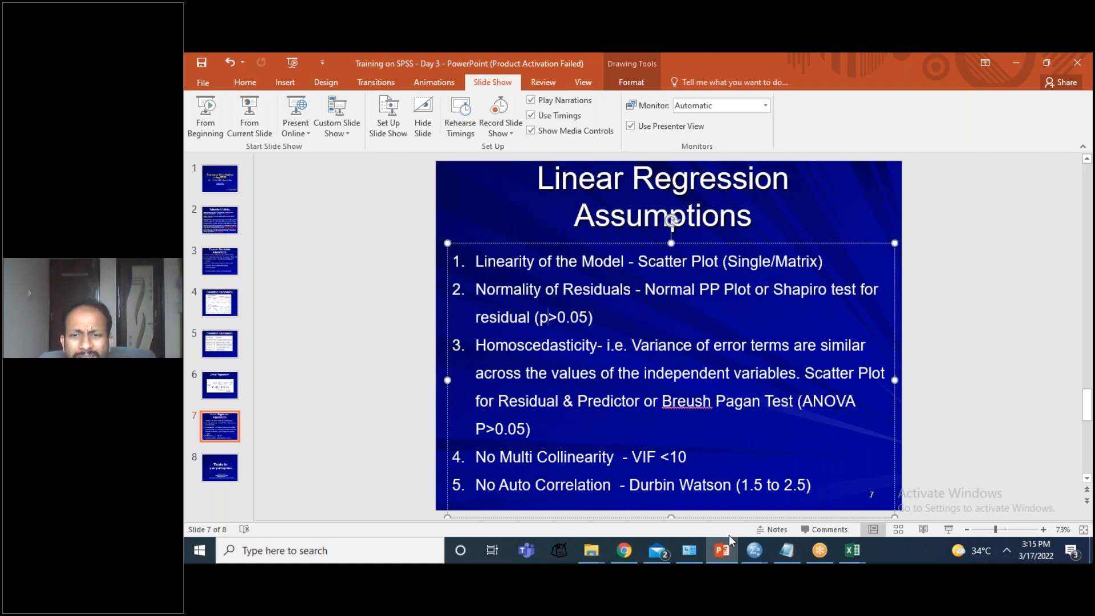
pyautogui.moveTo(753, 562)
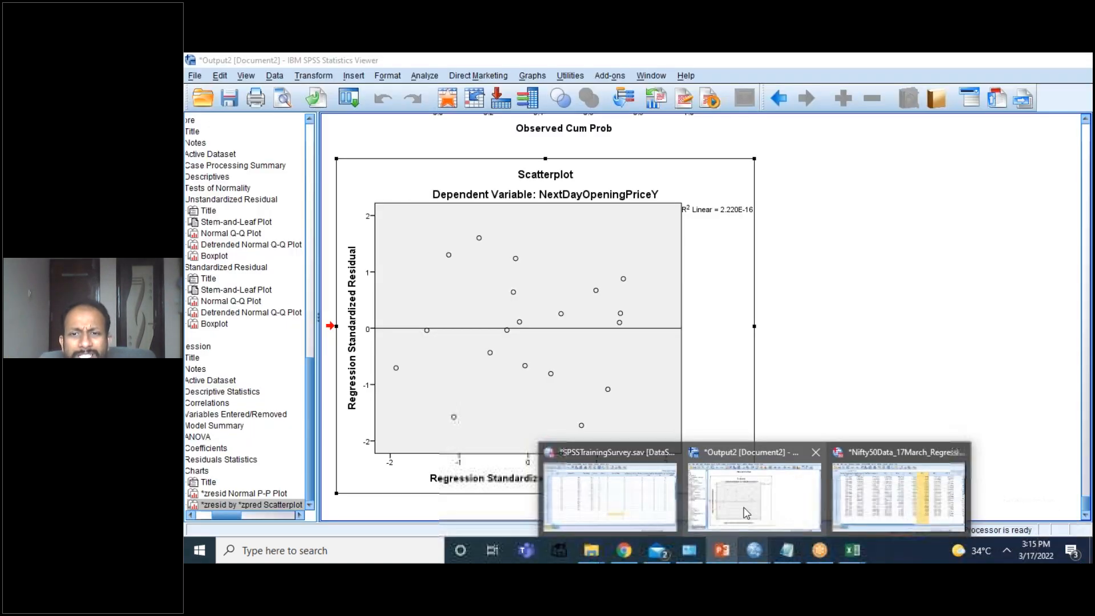
pyautogui.click(765, 490)
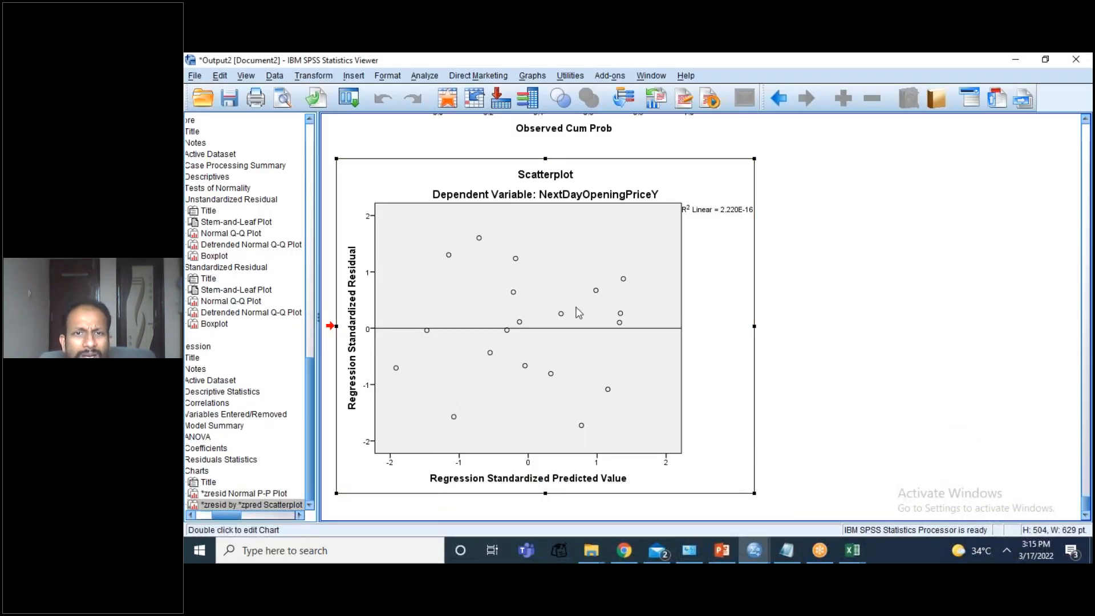
# - Add Loess, quadratic and cubic fit lines at total to the standardized residual scatterplot, and close the chart for editing
pyautogui.doubleClick(579, 312)
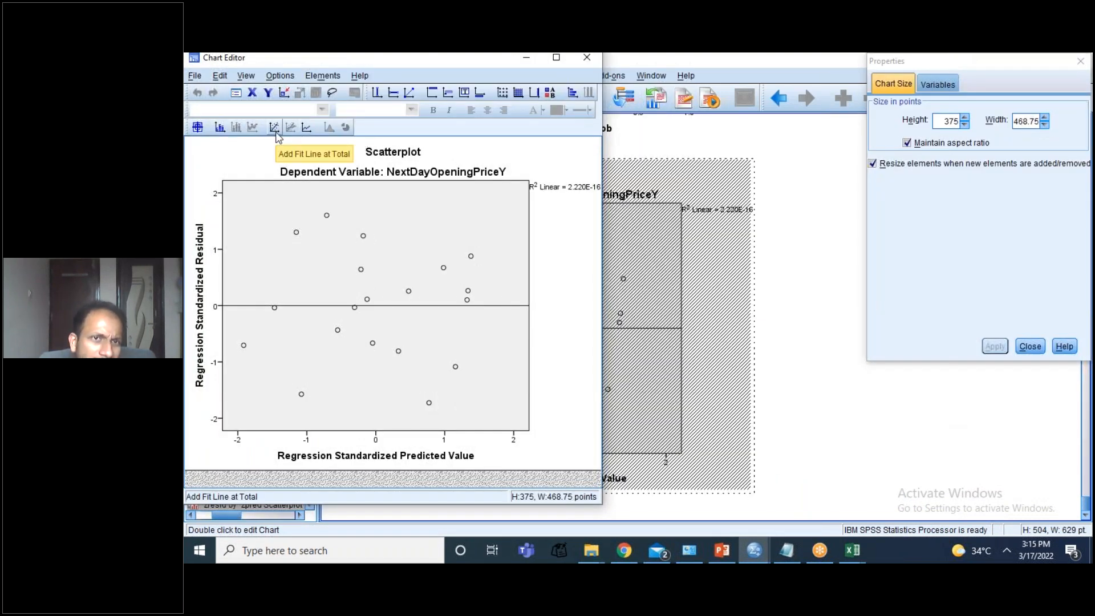
pyautogui.click(275, 131)
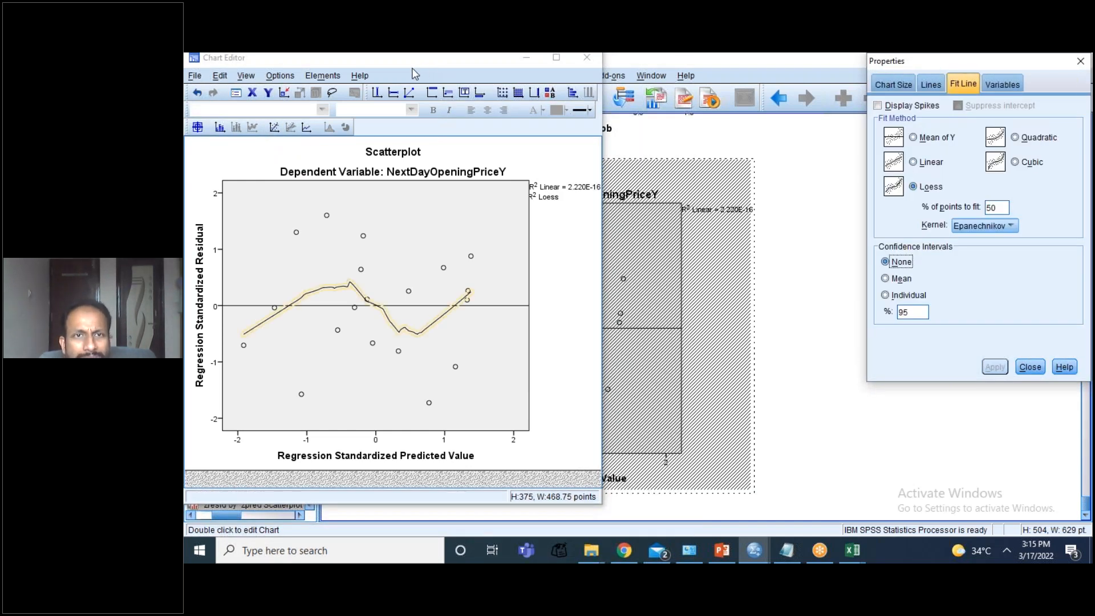
pyautogui.moveTo(412, 67); pyautogui.dragTo(397, 104)
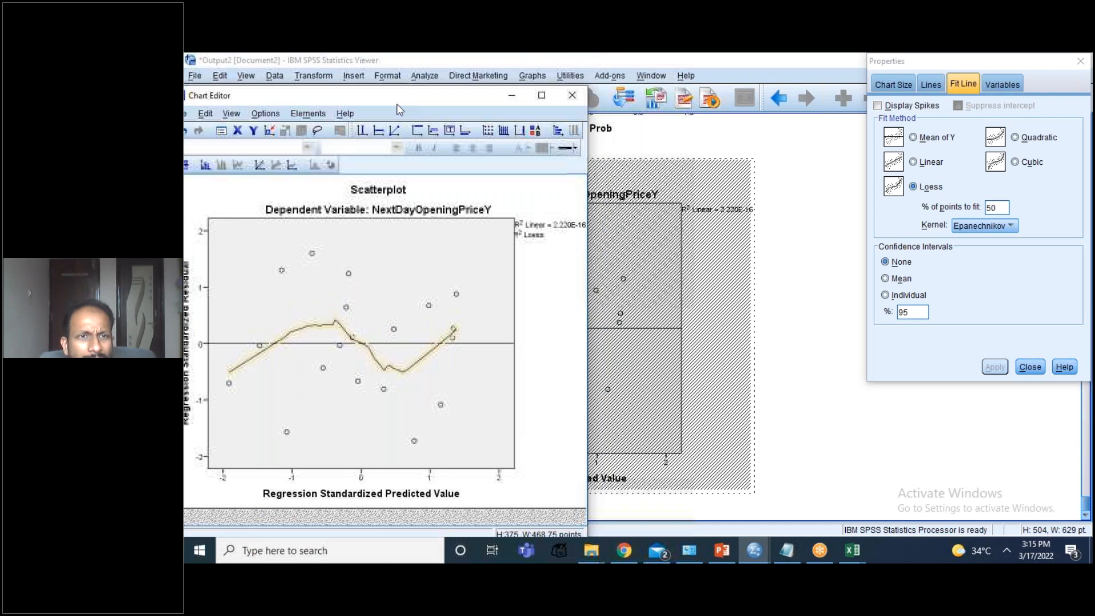
pyautogui.click(259, 165)
pyautogui.click(260, 165)
pyautogui.click(572, 95)
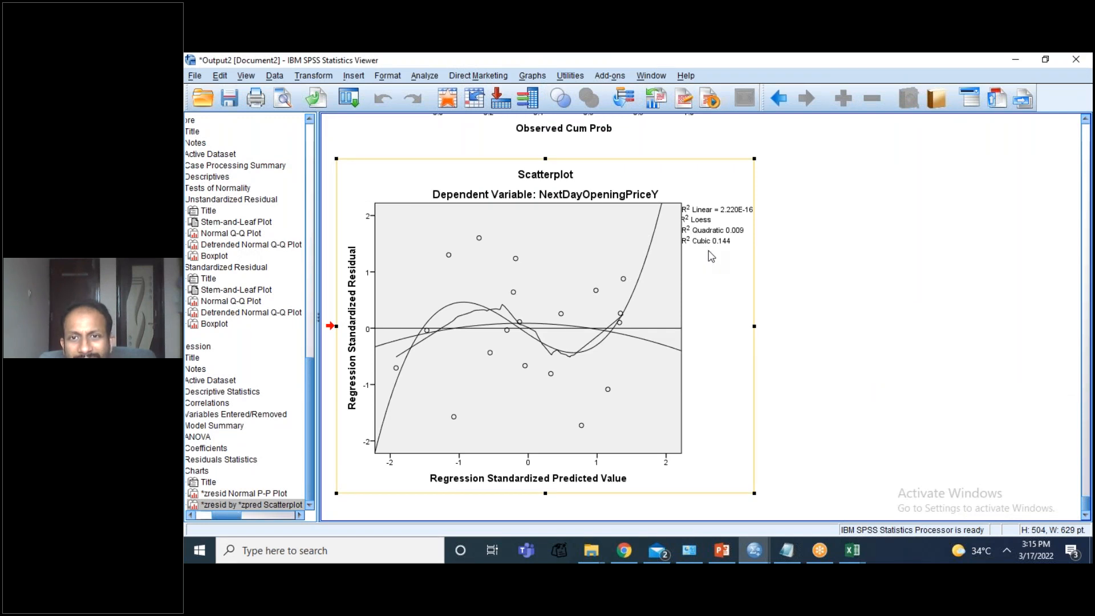
pyautogui.click(809, 432)
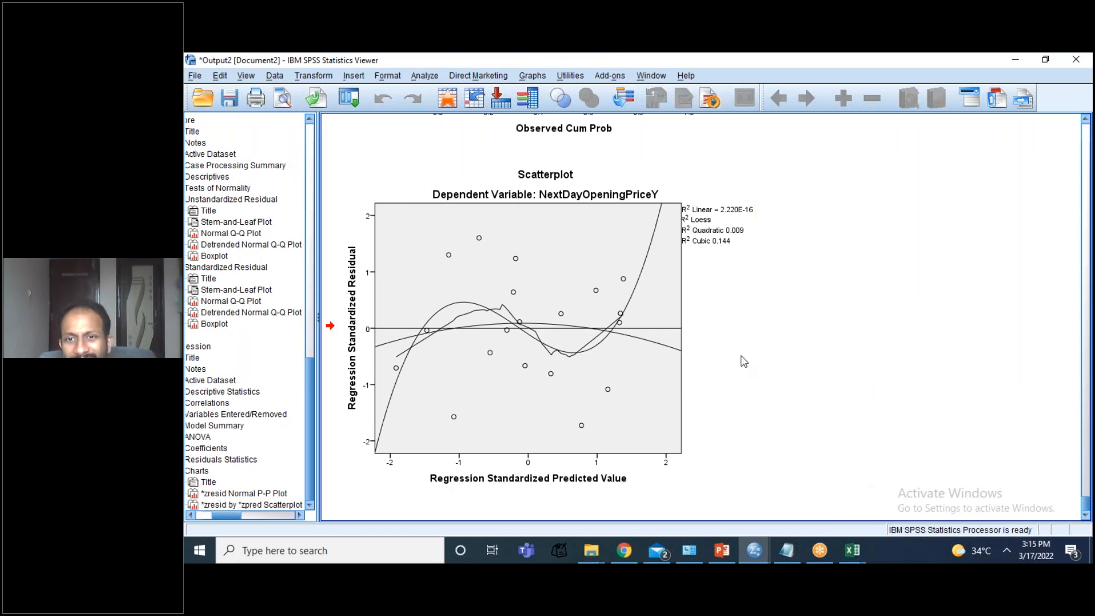
pyautogui.click(678, 305)
pyautogui.rightClick(678, 305)
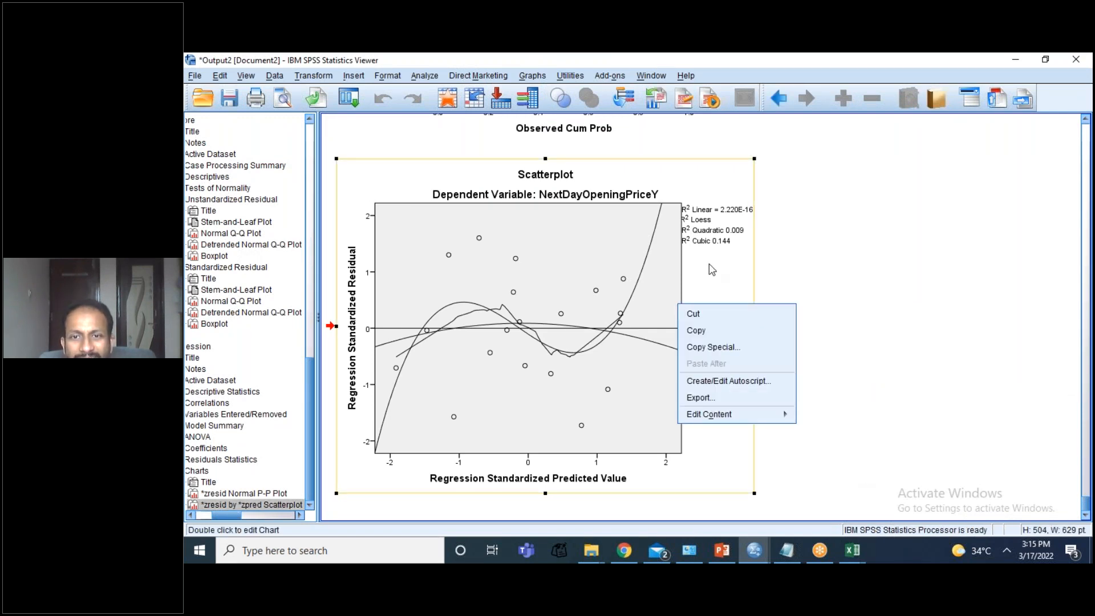
pyautogui.click(792, 262)
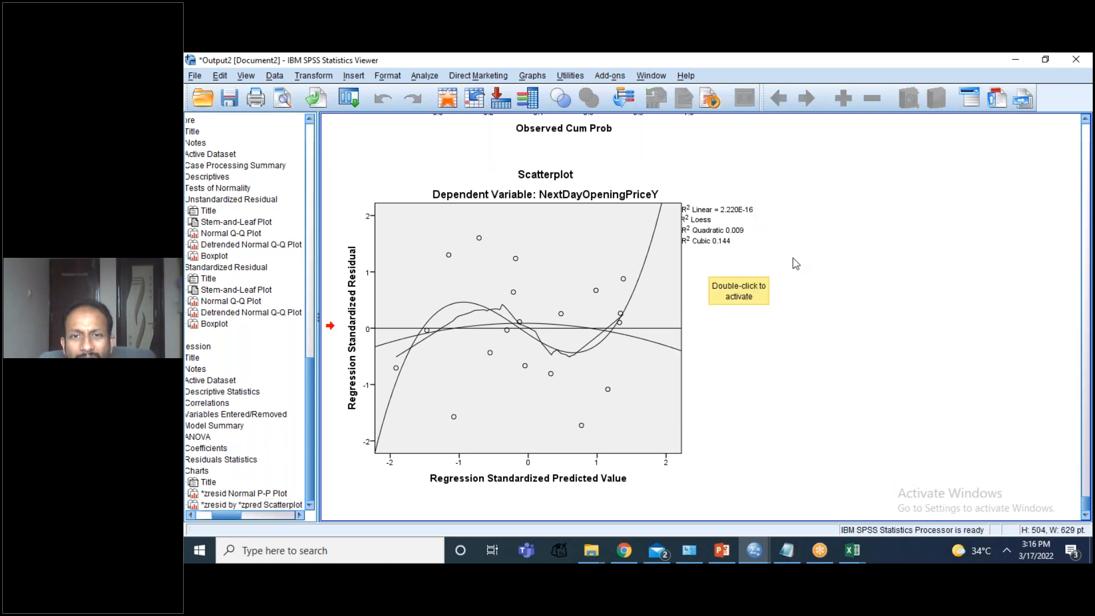
# - Examine the regression output's normal P-P plot and residual scatterplots with and without fit lines alongside the PowerPoint assumptions slide
pyautogui.scroll(5, 796, 263)
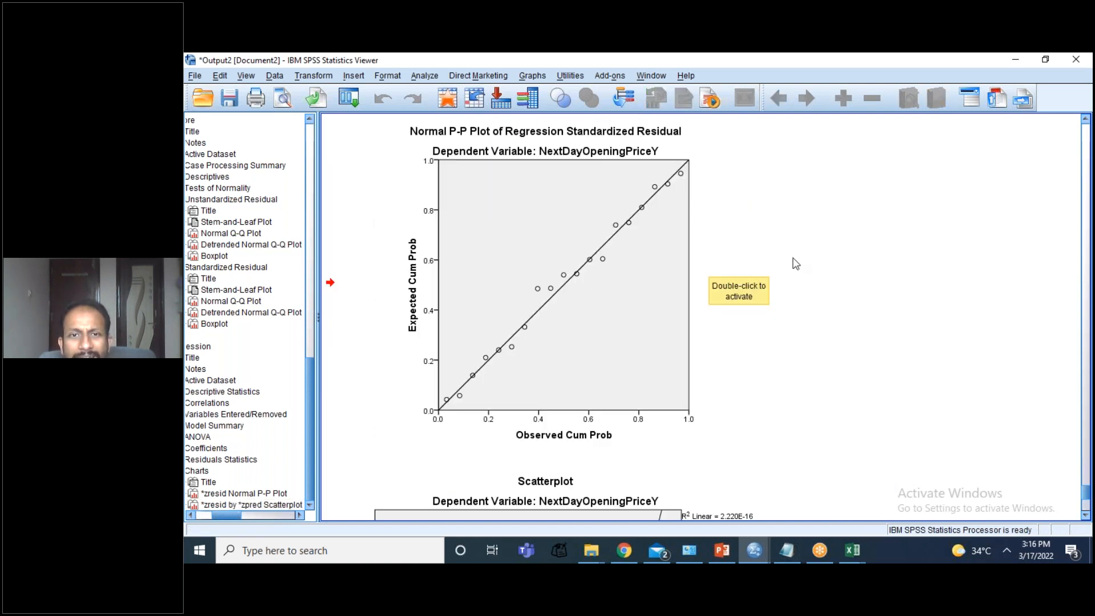
pyautogui.scroll(15, 795, 264)
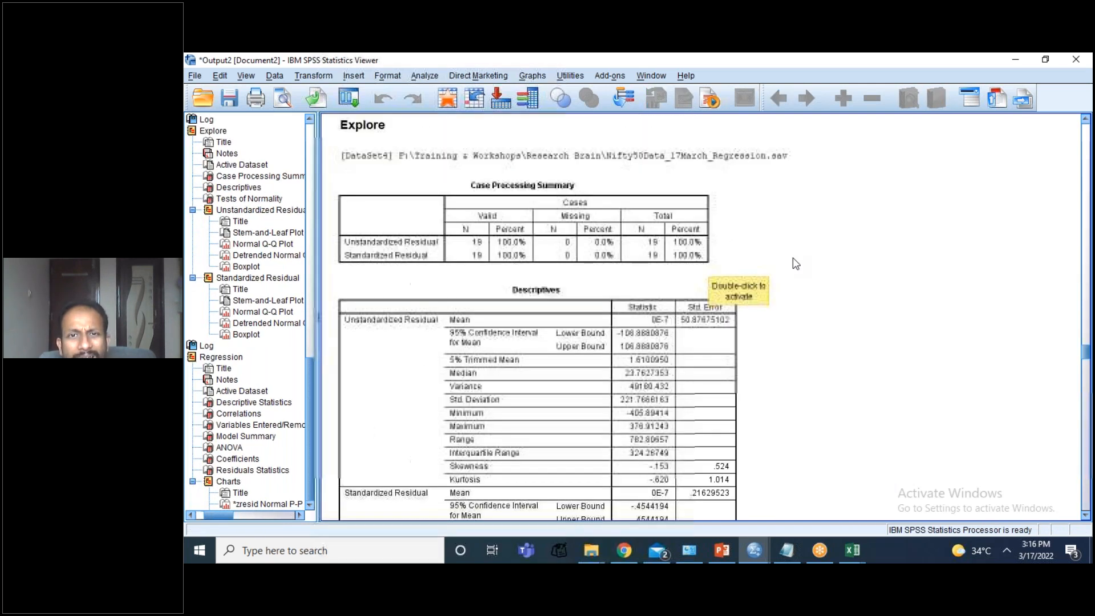
pyautogui.scroll(10, 796, 264)
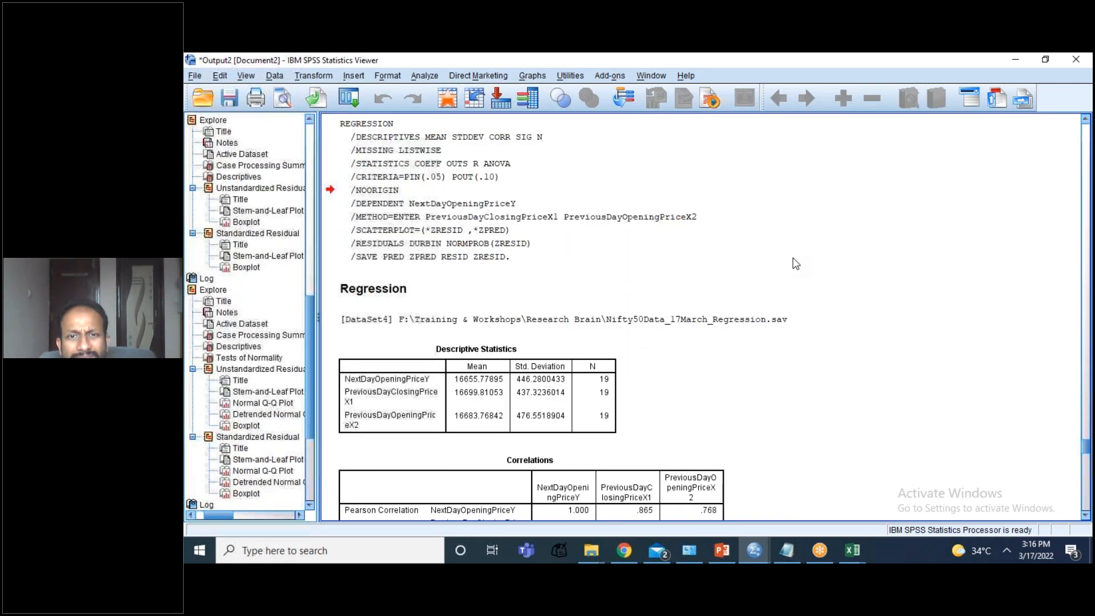
pyautogui.doubleClick(841, 73)
pyautogui.moveTo(818, 77); pyautogui.dragTo(541, 79)
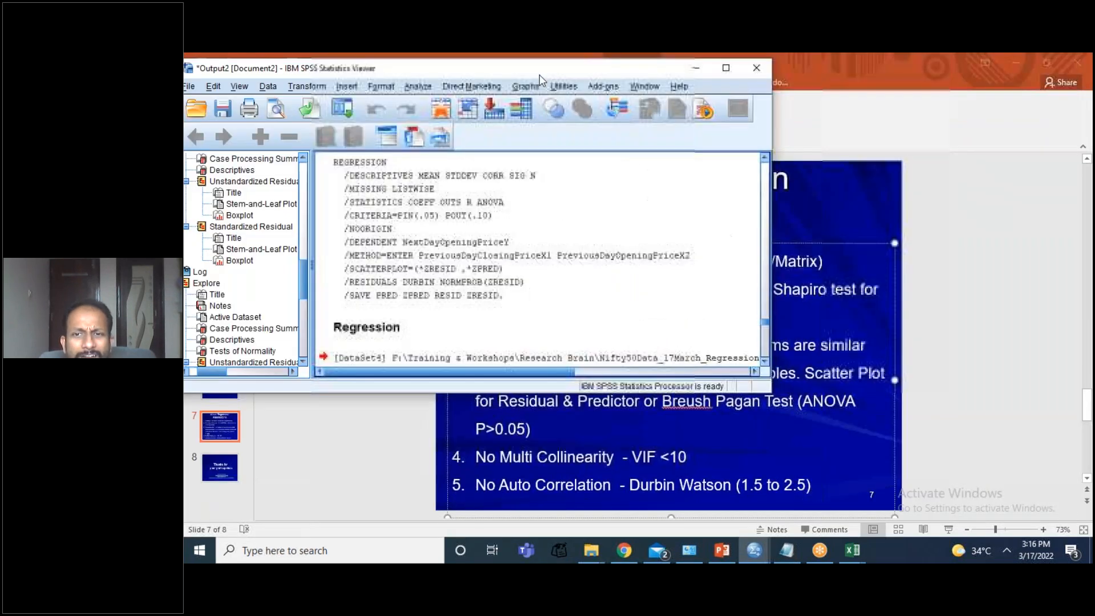
pyautogui.click(764, 361)
pyautogui.scroll(-10, 764, 361)
pyautogui.scroll(-15, 764, 361)
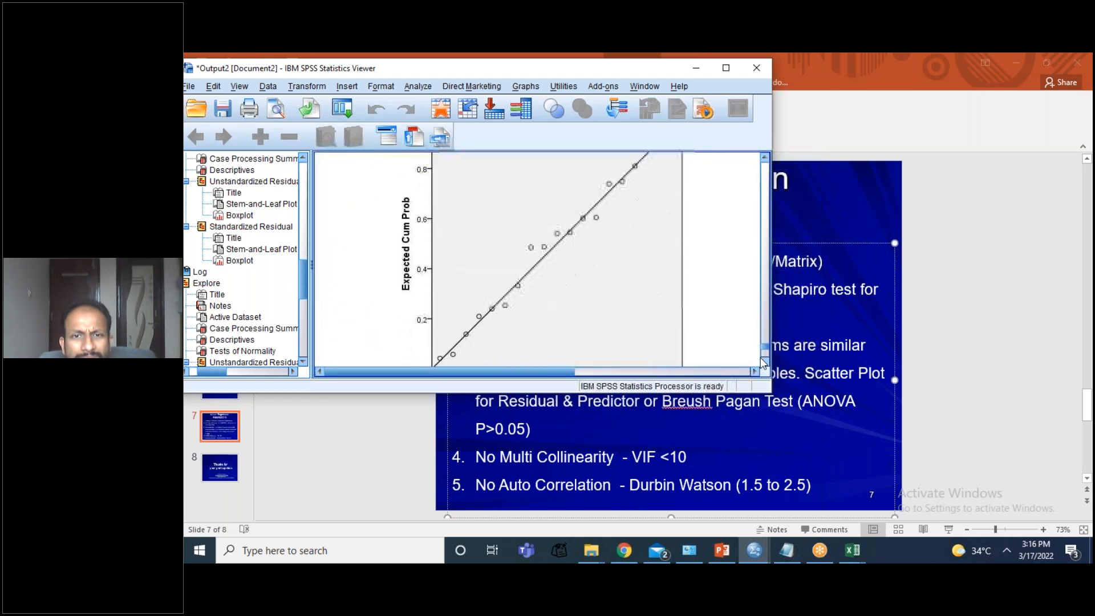
pyautogui.scroll(-10, 764, 361)
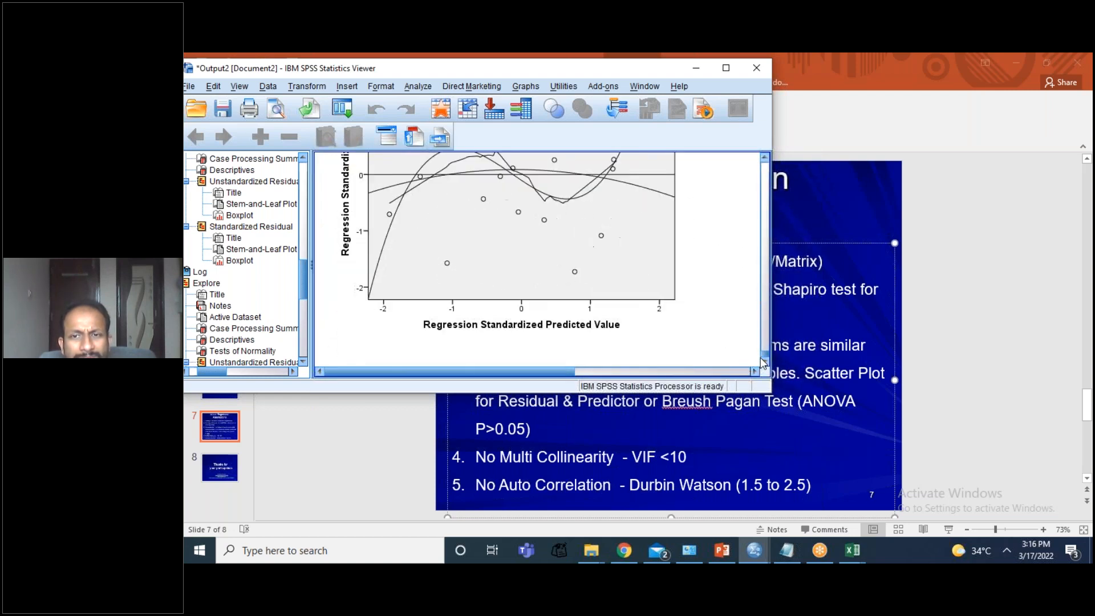
pyautogui.moveTo(765, 354); pyautogui.dragTo(748, 235)
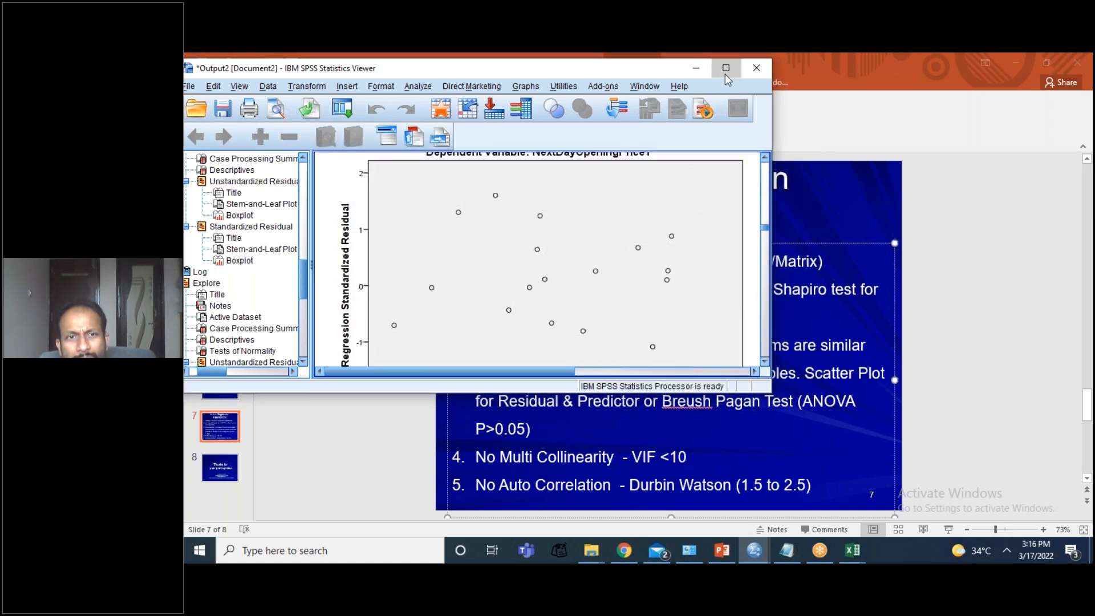
pyautogui.click(725, 69)
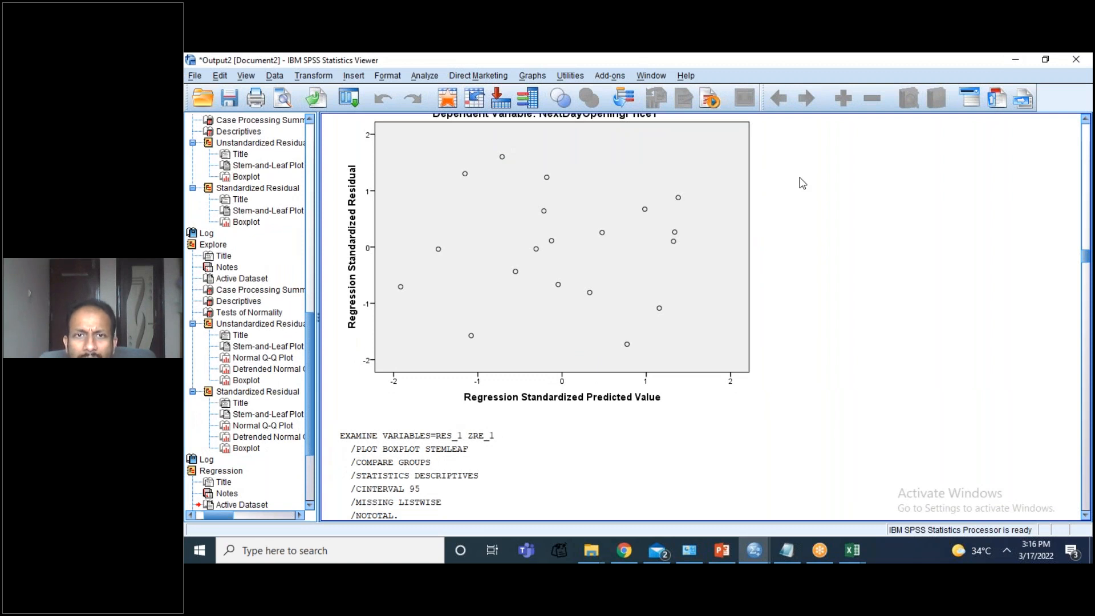
pyautogui.press('Up')
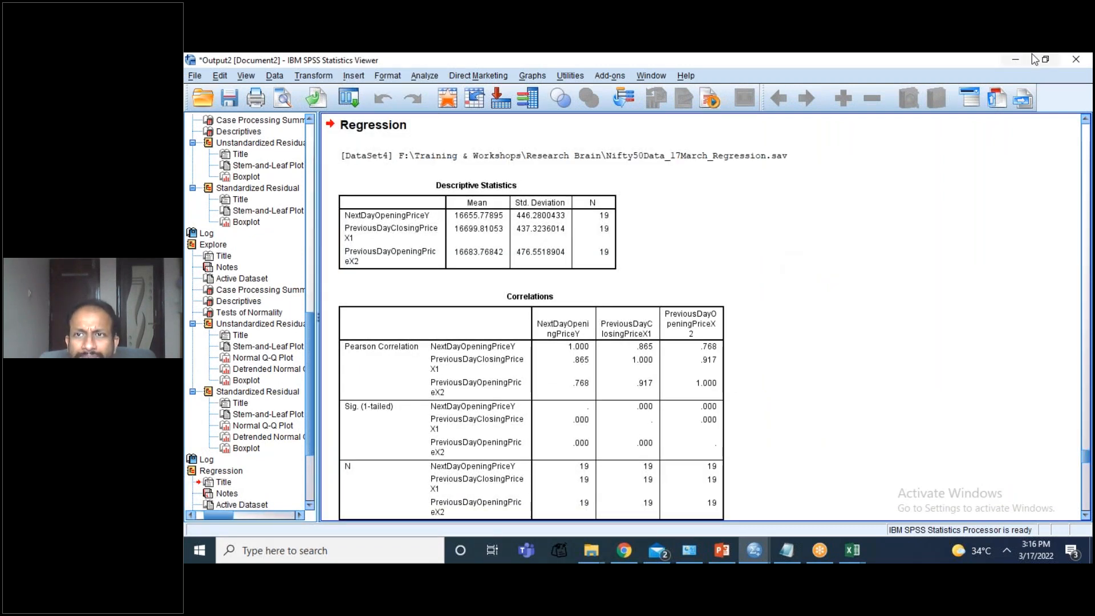
pyautogui.moveTo(940, 60); pyautogui.dragTo(736, 54)
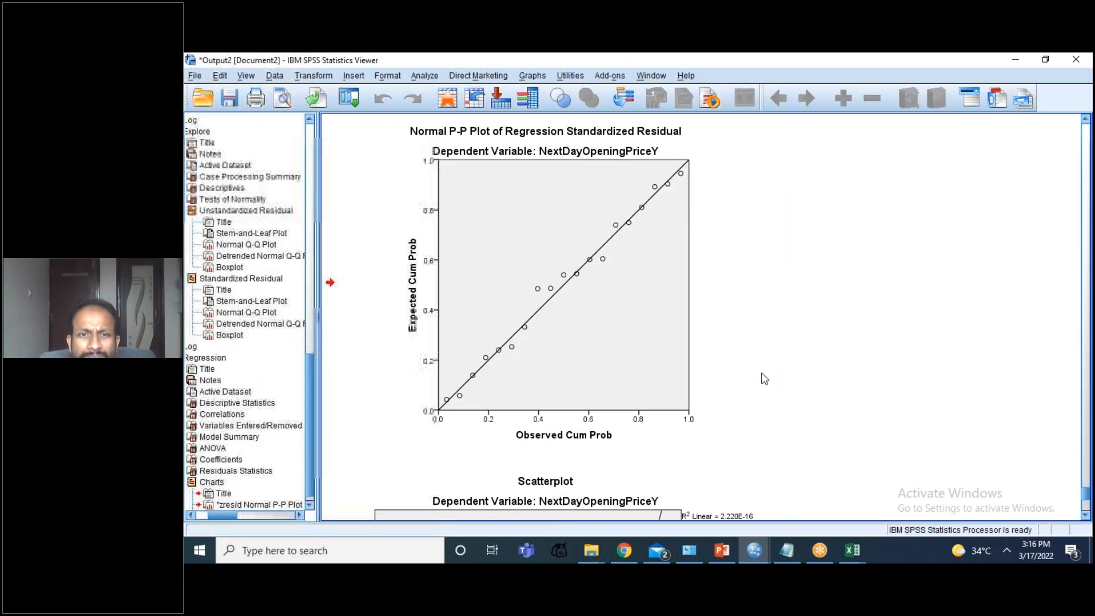
# - Check the Linear Regression Assumptions slide, and review the Explore, correlation and residual statistics tables in the SPSS output
pyautogui.click(725, 550)
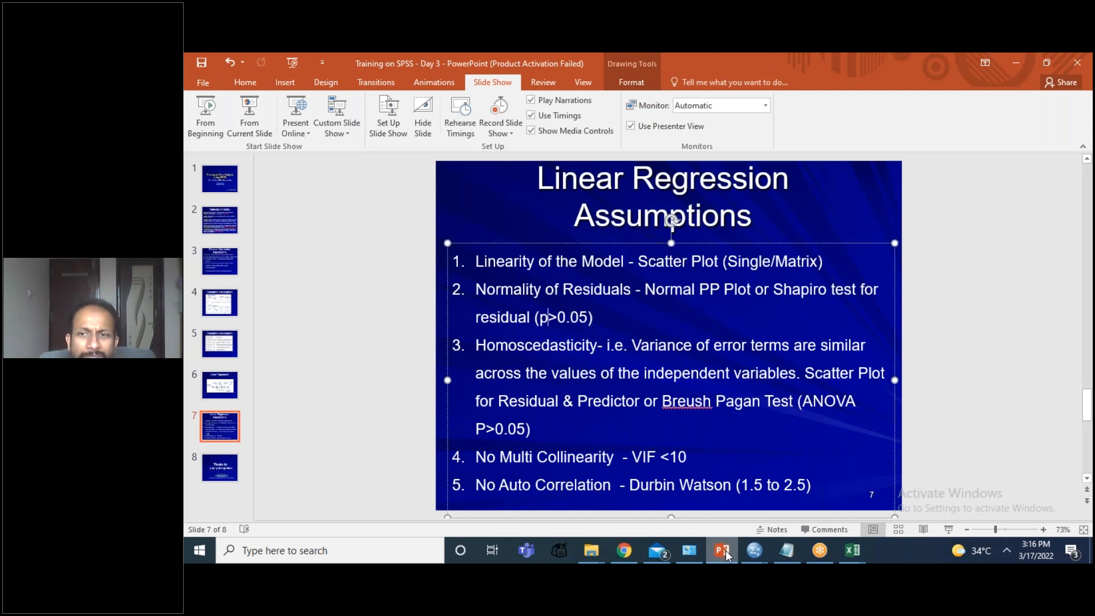
pyautogui.click(726, 550)
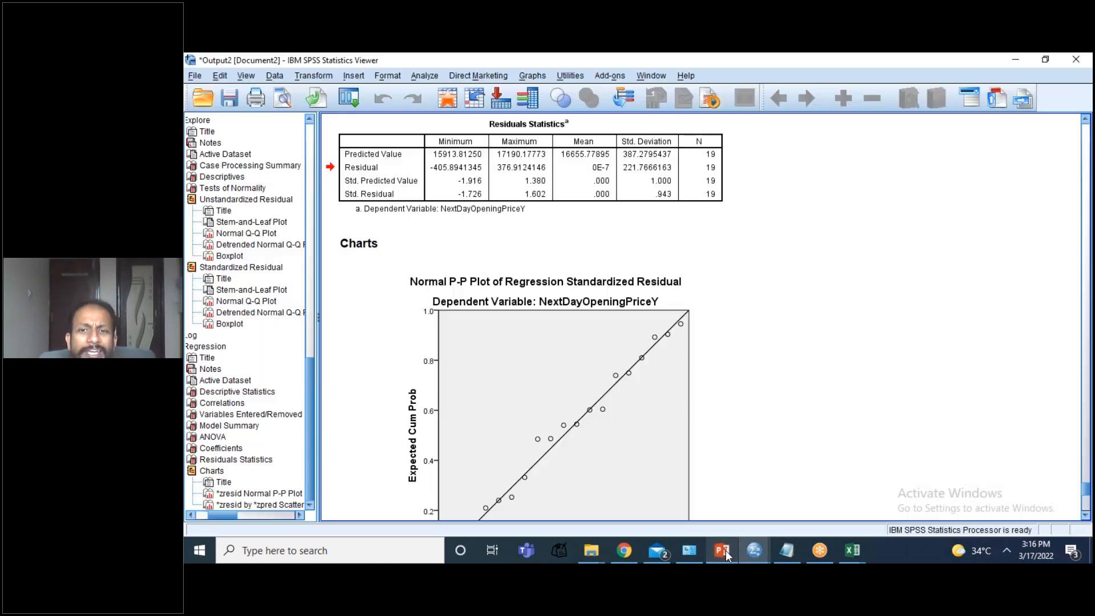
pyautogui.click(789, 244)
pyautogui.scroll(-3, 798, 362)
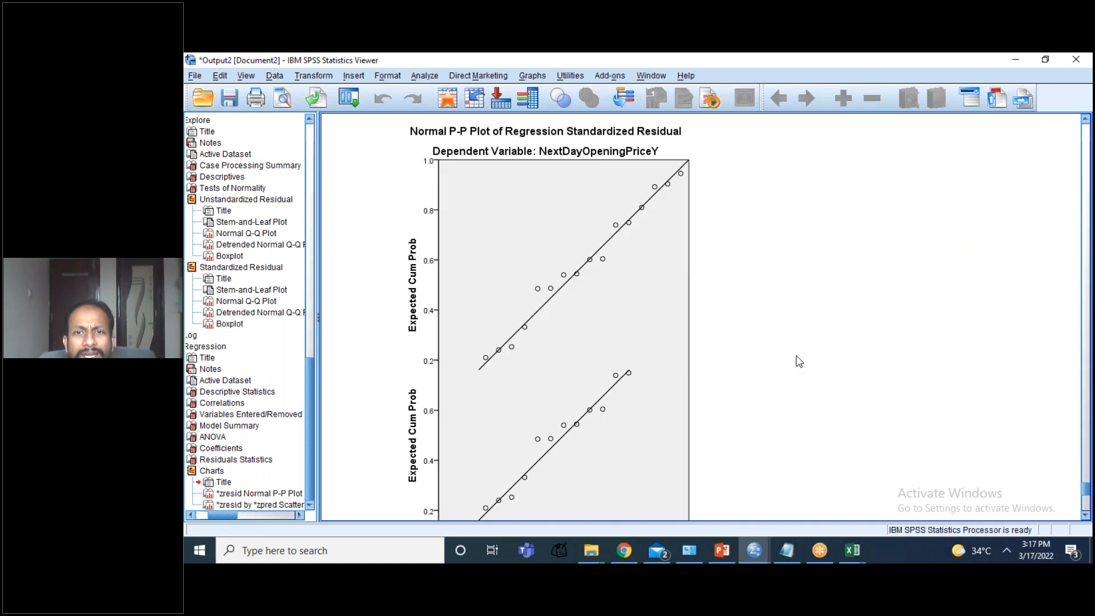
pyautogui.scroll(10, 798, 361)
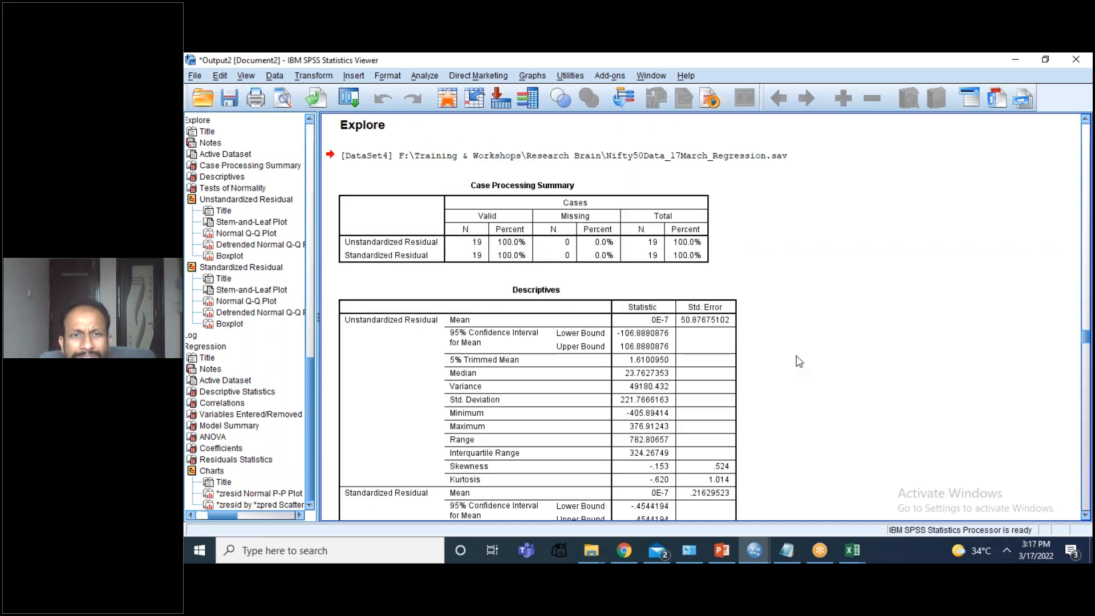
pyautogui.scroll(10, 799, 361)
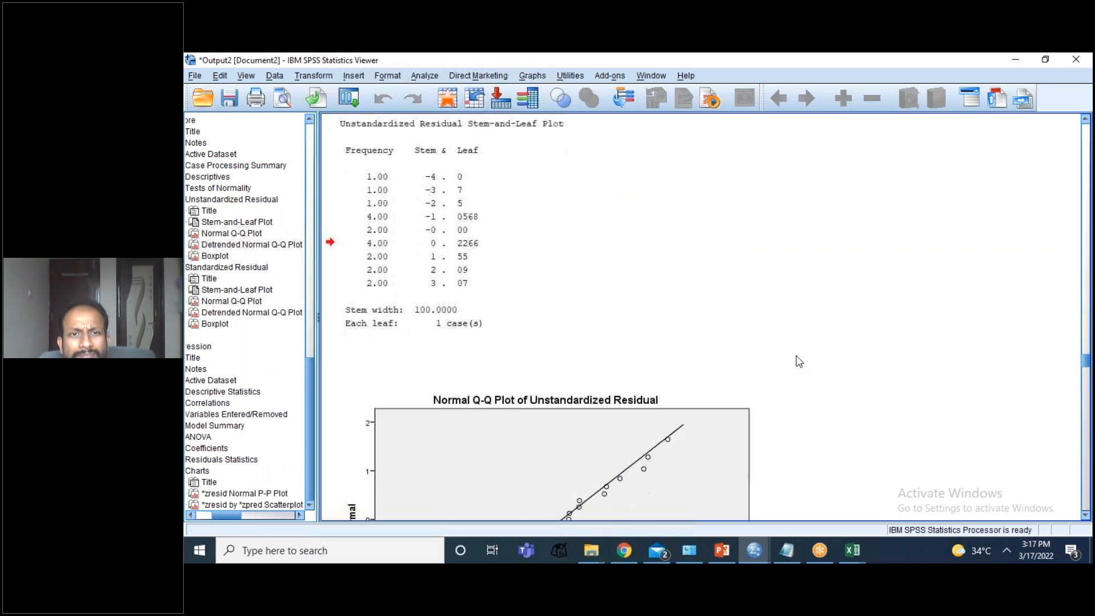
pyautogui.scroll(-15, 800, 361)
pyautogui.scroll(2, 799, 361)
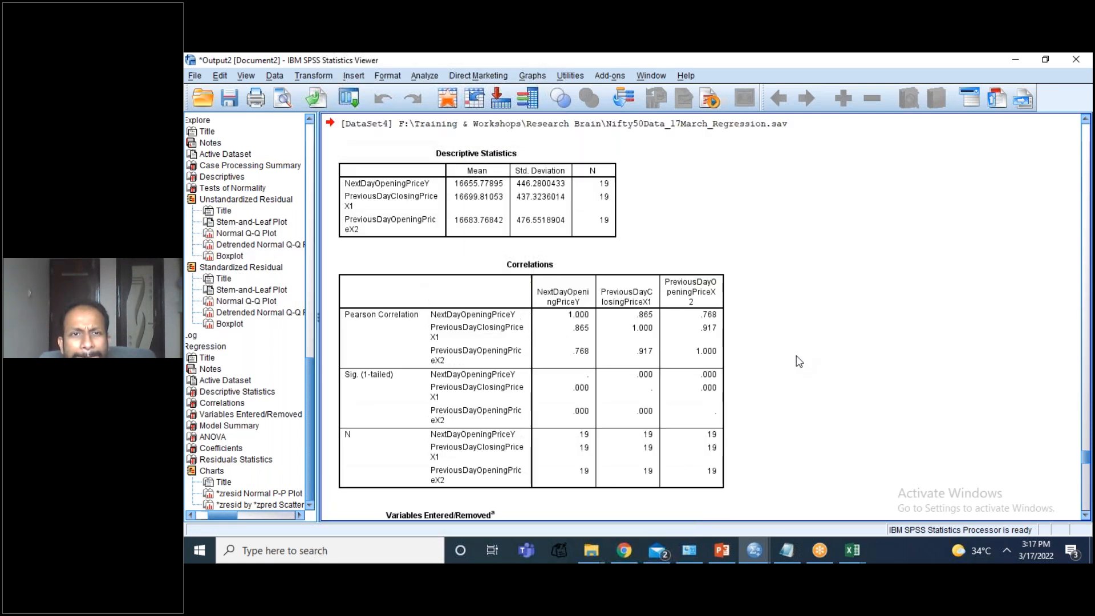
pyautogui.scroll(-15, 799, 362)
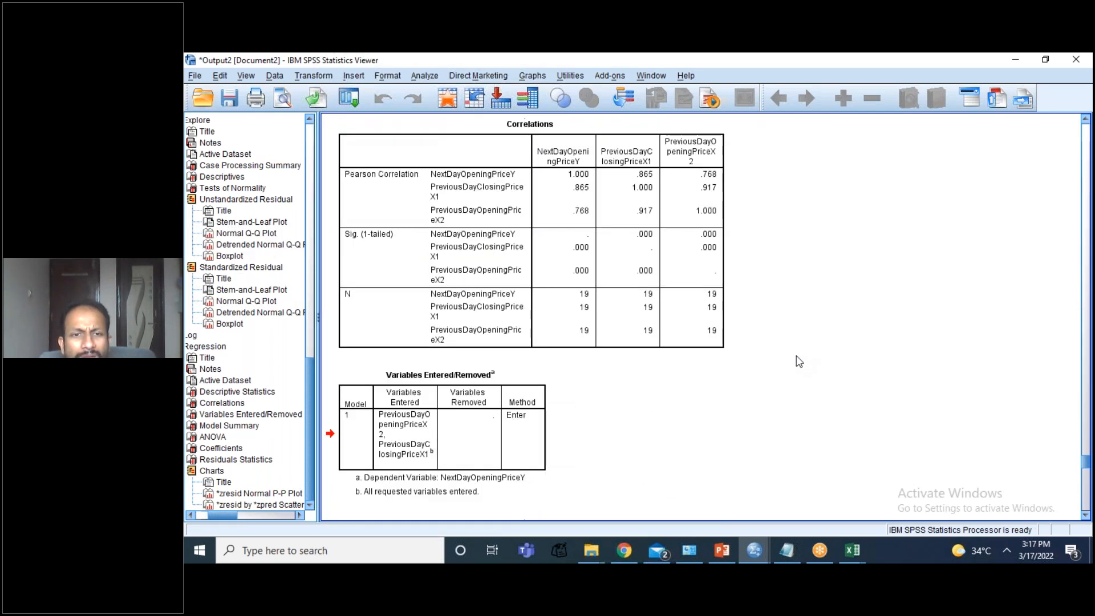
pyautogui.scroll(-12, 799, 361)
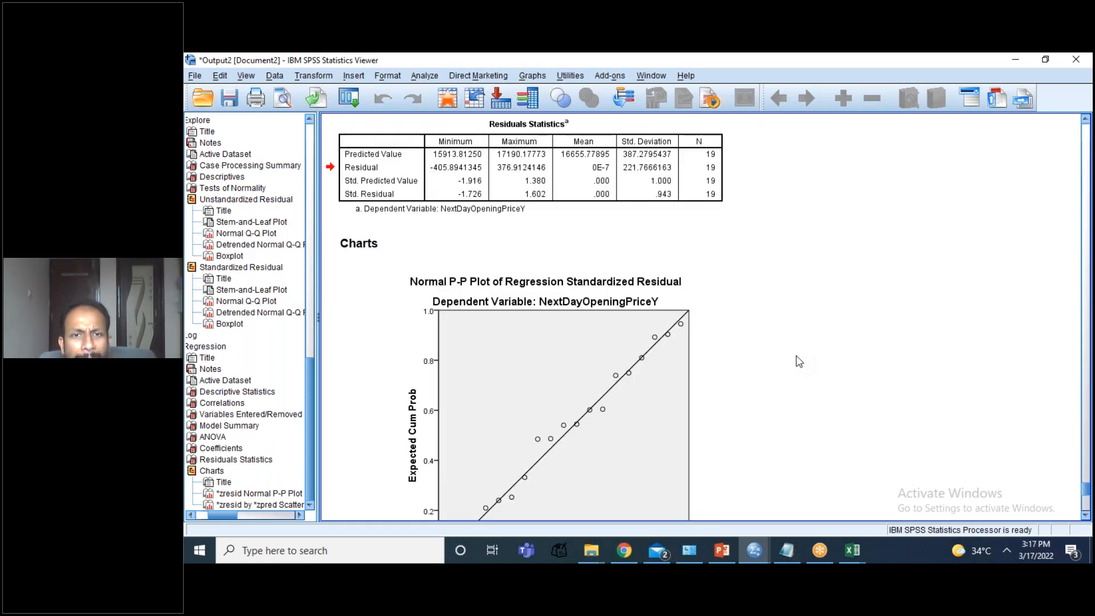
# - Rerun the linear regression of NextDayOpeningPriceY with collinearity diagnostics added to the statistics
pyautogui.click(424, 76)
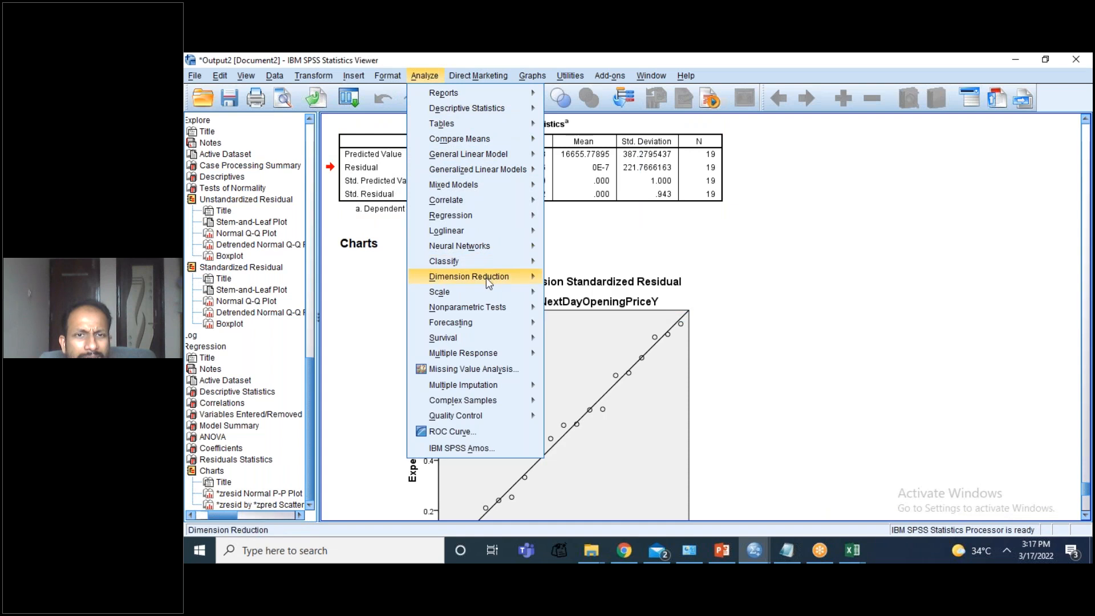
pyautogui.moveTo(491, 215)
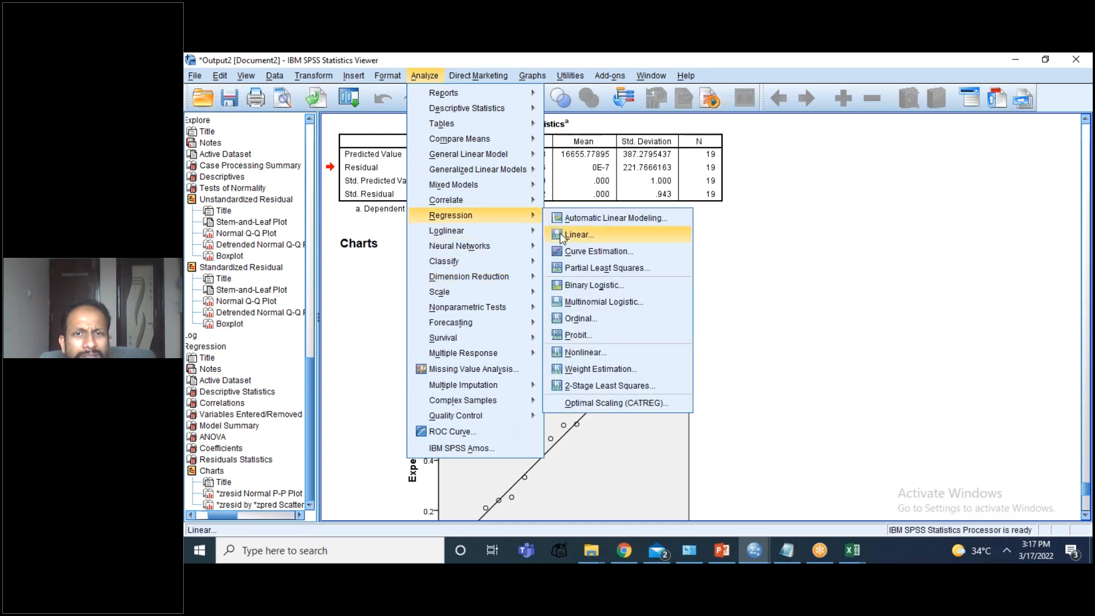
pyautogui.click(577, 234)
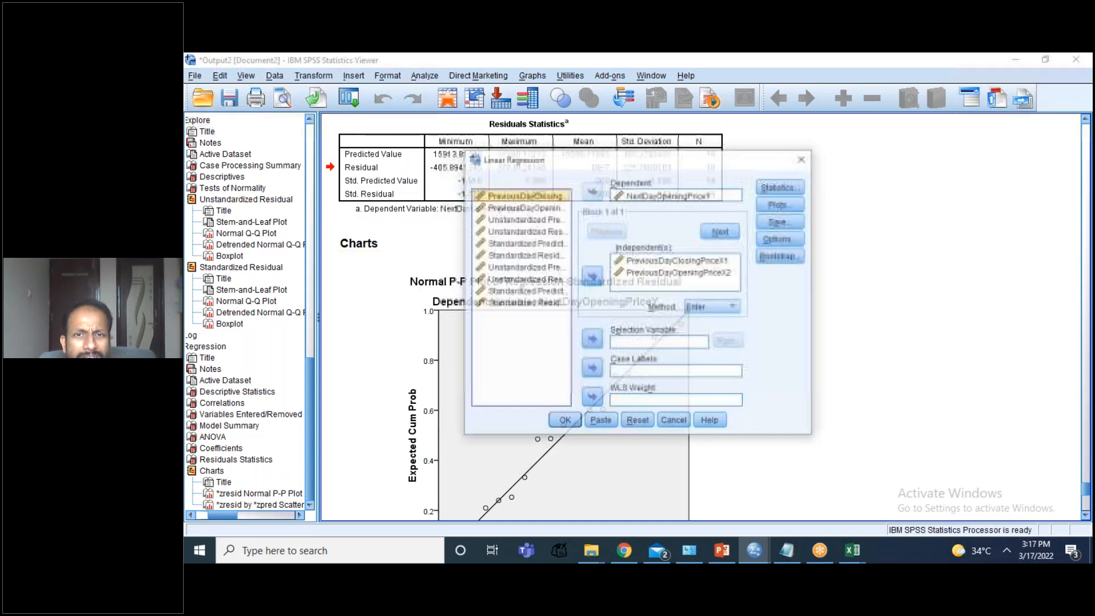
pyautogui.click(772, 187)
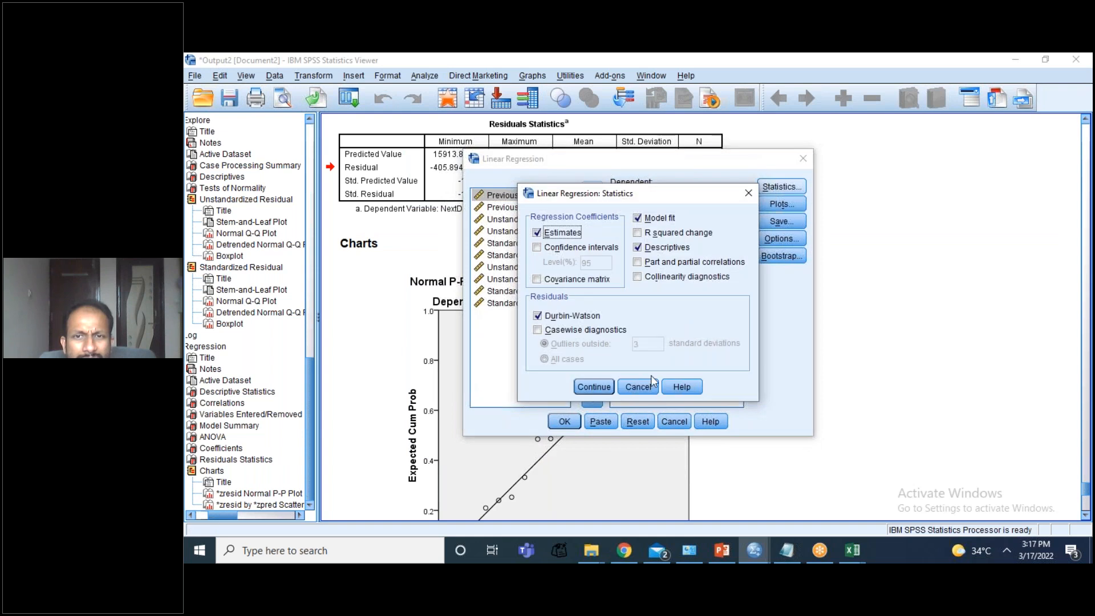
pyautogui.click(638, 278)
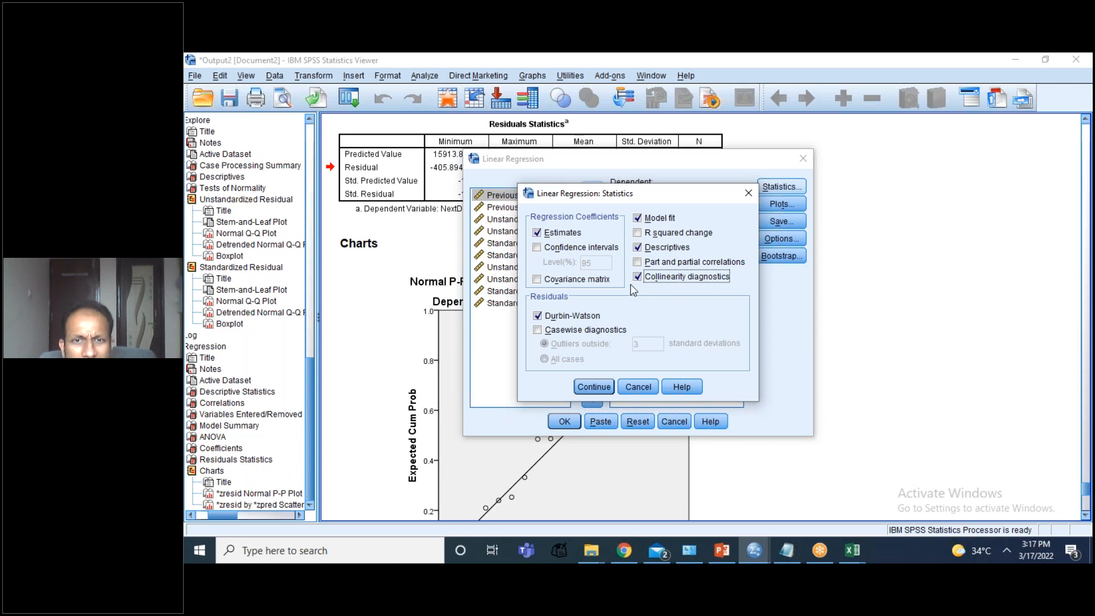
pyautogui.click(591, 388)
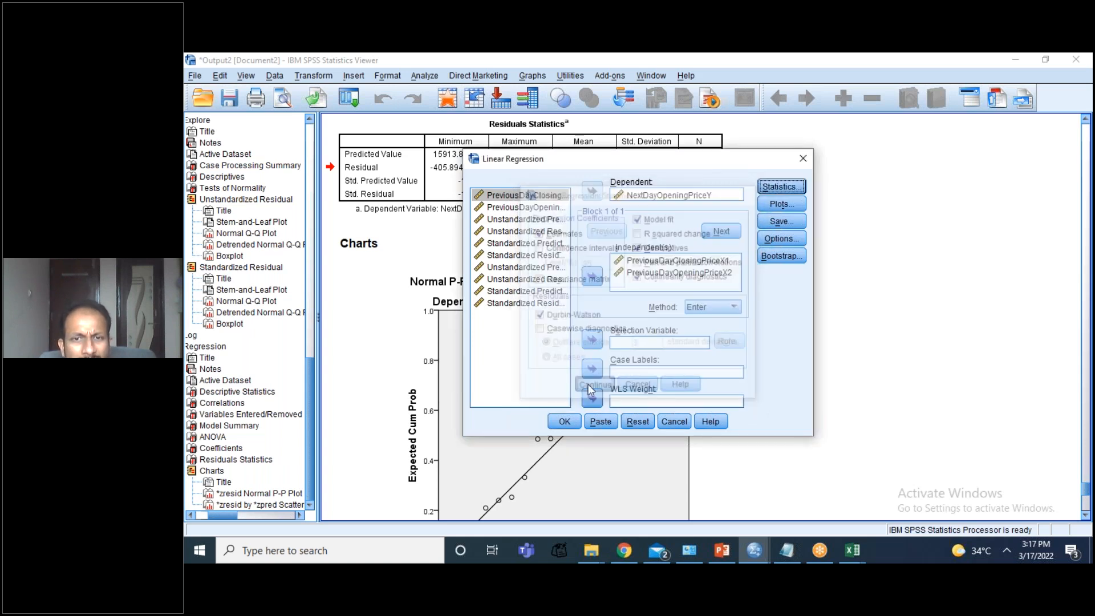
pyautogui.click(564, 421)
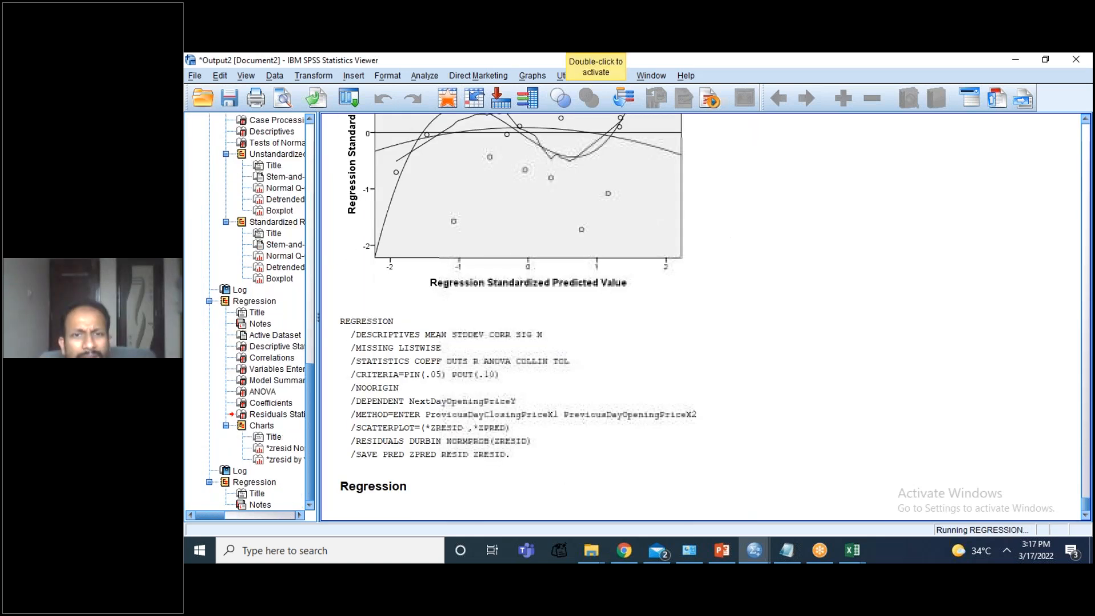
# - Examine the VIF values in the new Coefficients table against the no-multicollinearity criterion on the PowerPoint slide
pyautogui.doubleClick(949, 60)
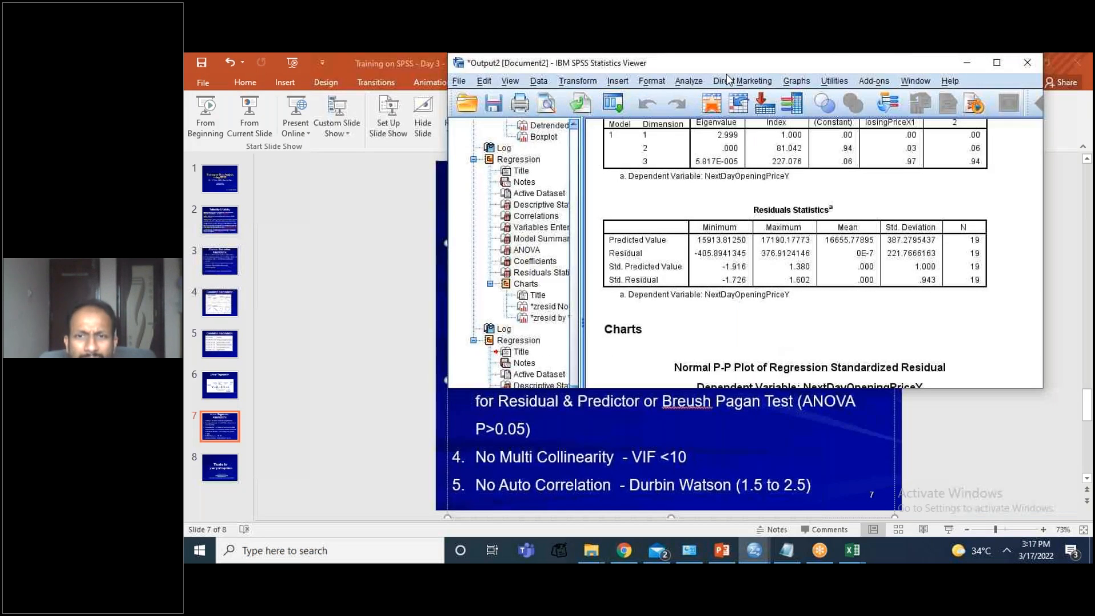
pyautogui.moveTo(729, 80); pyautogui.dragTo(682, 71)
pyautogui.moveTo(770, 352)
pyautogui.mouseDown()
pyautogui.moveTo(770, 363)
pyautogui.moveTo(767, 353)
pyautogui.mouseUp()
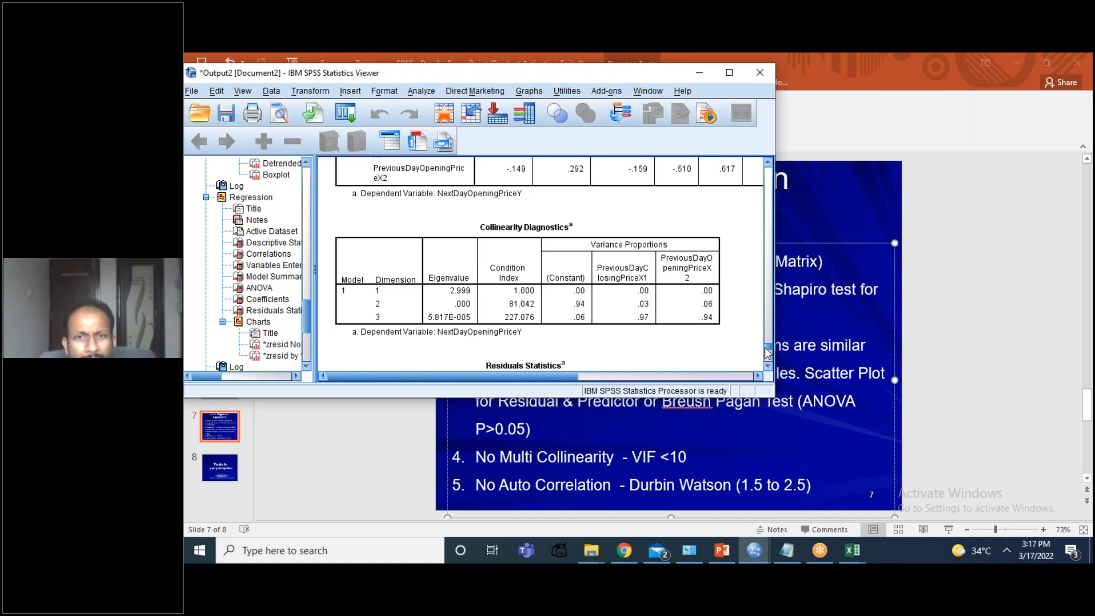
pyautogui.moveTo(768, 354); pyautogui.dragTo(768, 348)
pyautogui.moveTo(523, 376); pyautogui.dragTo(591, 376)
pyautogui.click(730, 73)
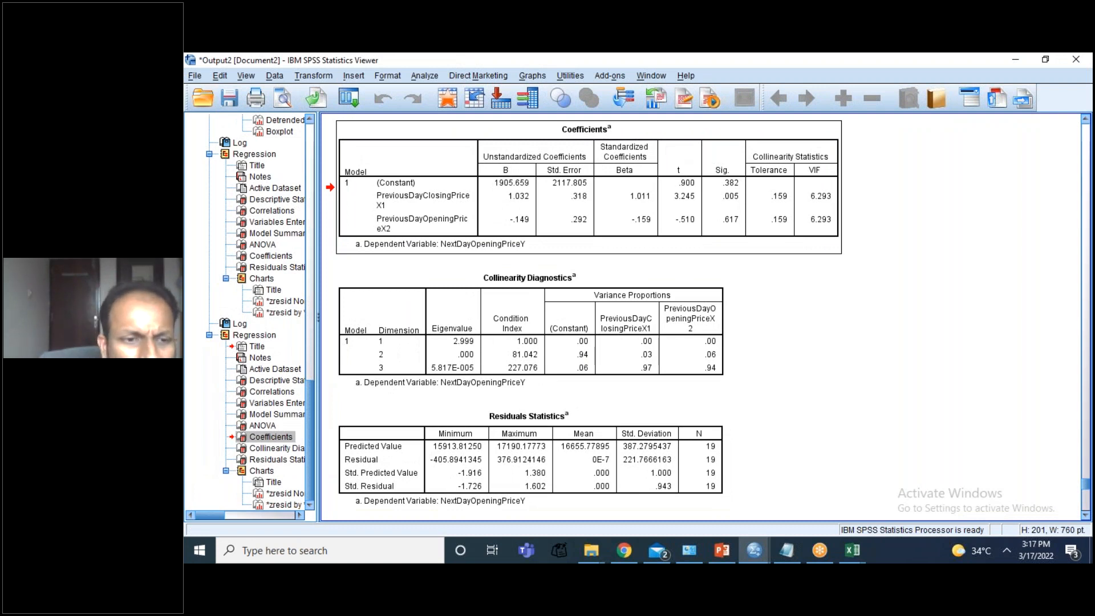
# - Open Word 2016 with a new blank document and dismiss the Office activation wizard
pyautogui.click(189, 552)
pyautogui.write('winword')
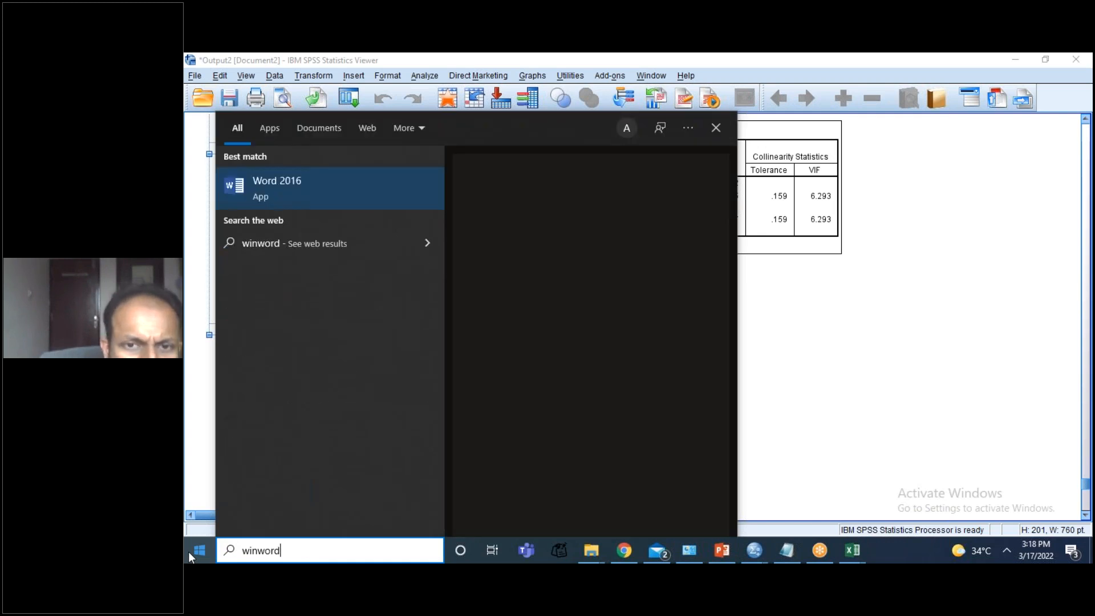
pyautogui.press('Return')
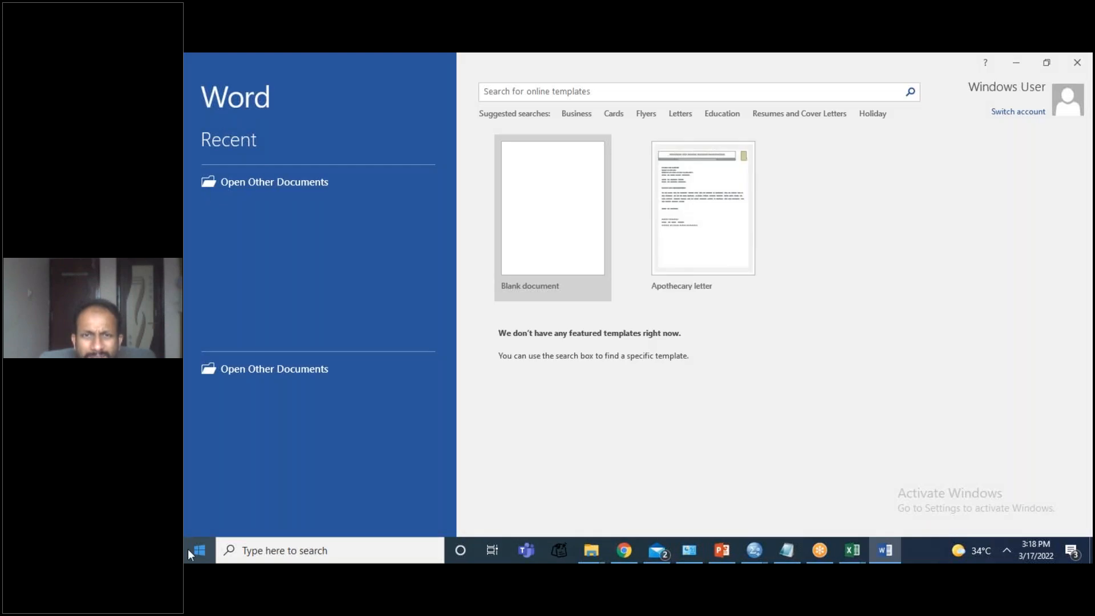
pyautogui.click(523, 238)
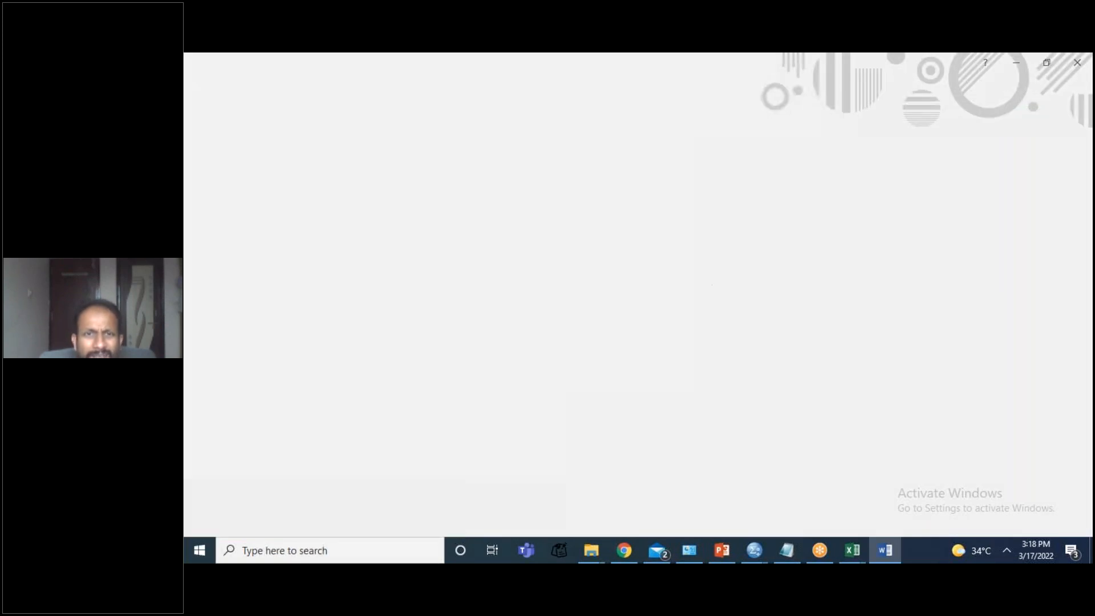
pyautogui.click(561, 80)
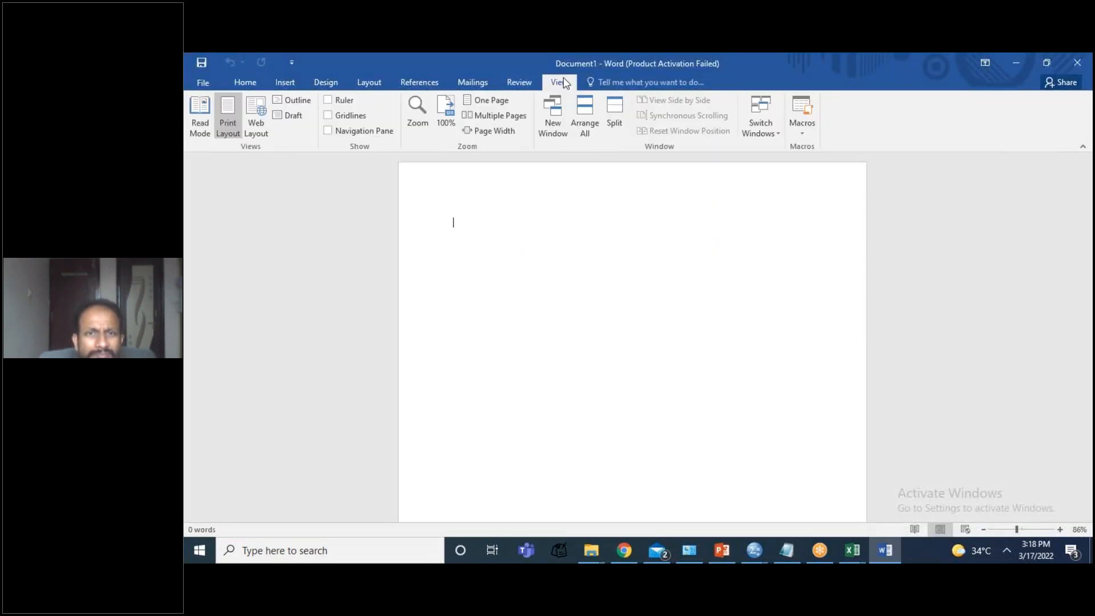
pyautogui.click(245, 82)
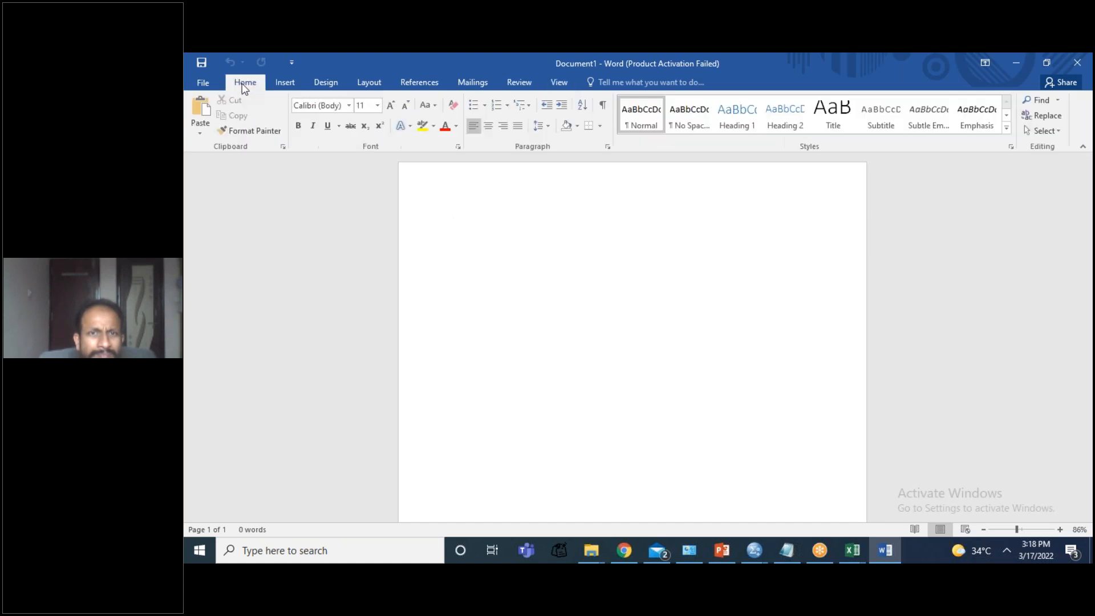
pyautogui.click(370, 87)
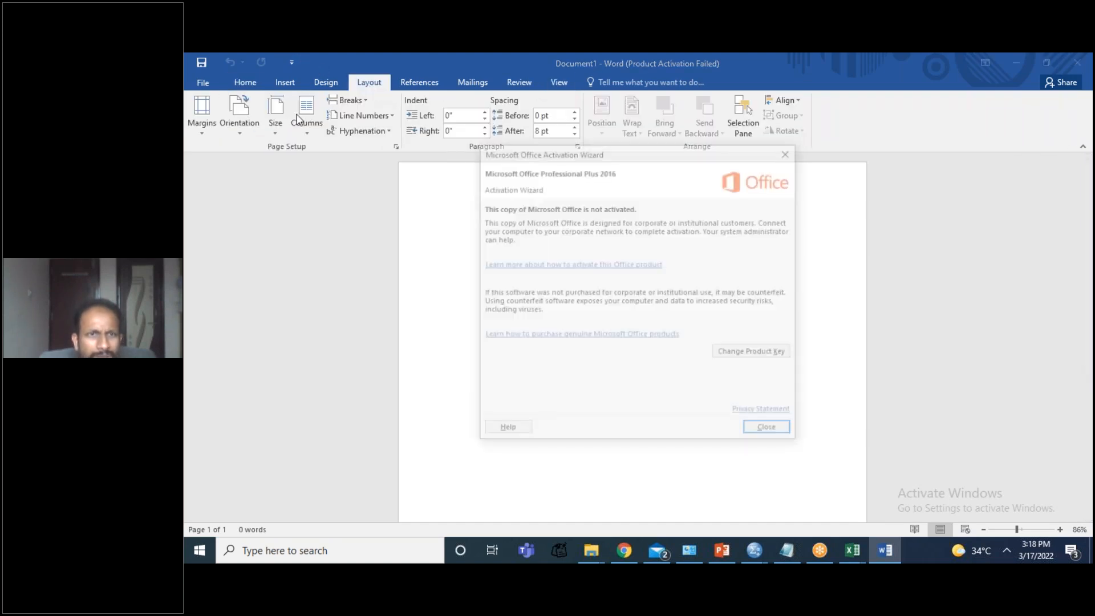
pyautogui.click(770, 432)
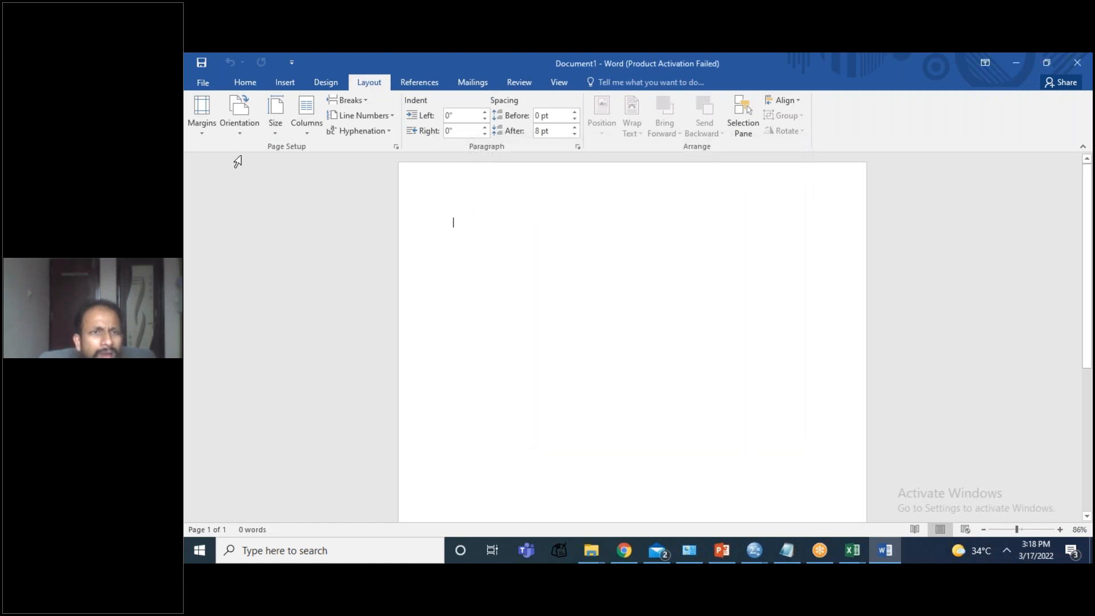
# - Set the blank document to landscape orientation and paste the copied SPSS Coefficients table
pyautogui.click(231, 127)
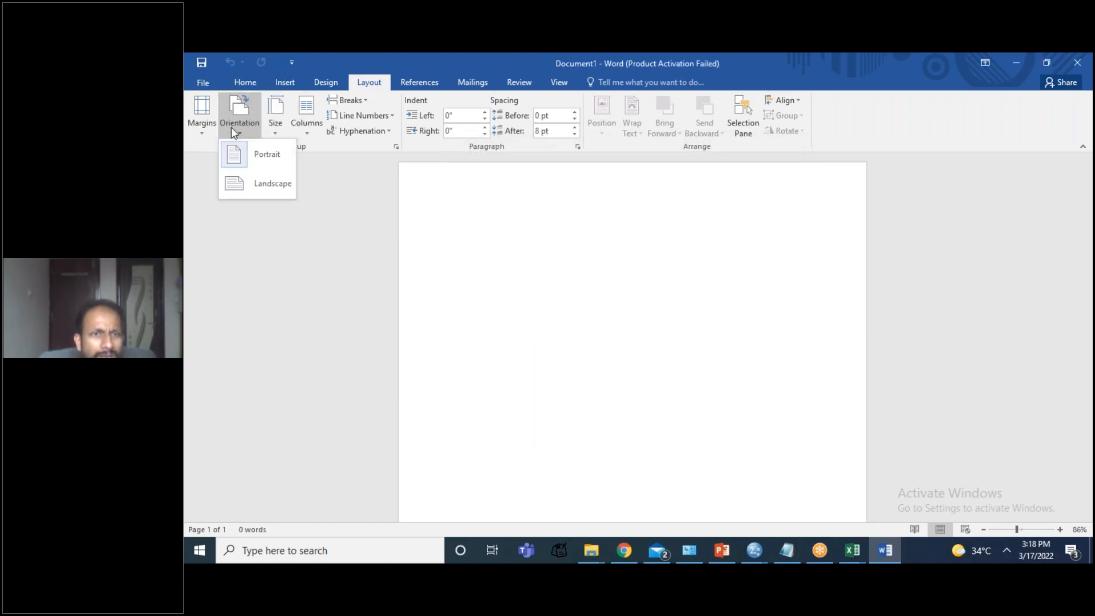
pyautogui.click(265, 202)
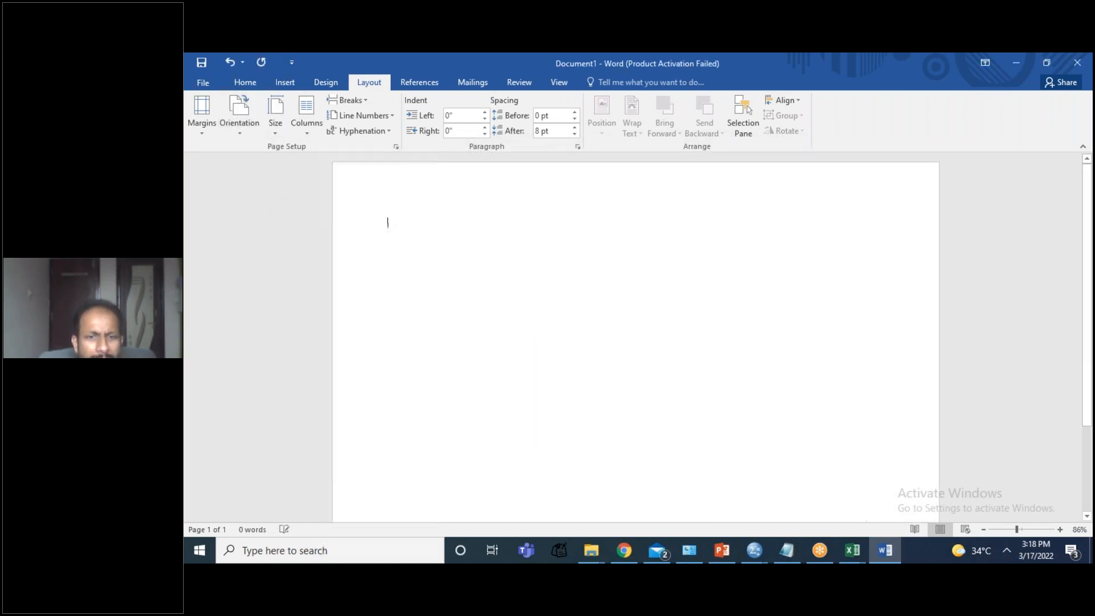
pyautogui.hotkey('ctrl', 'v')
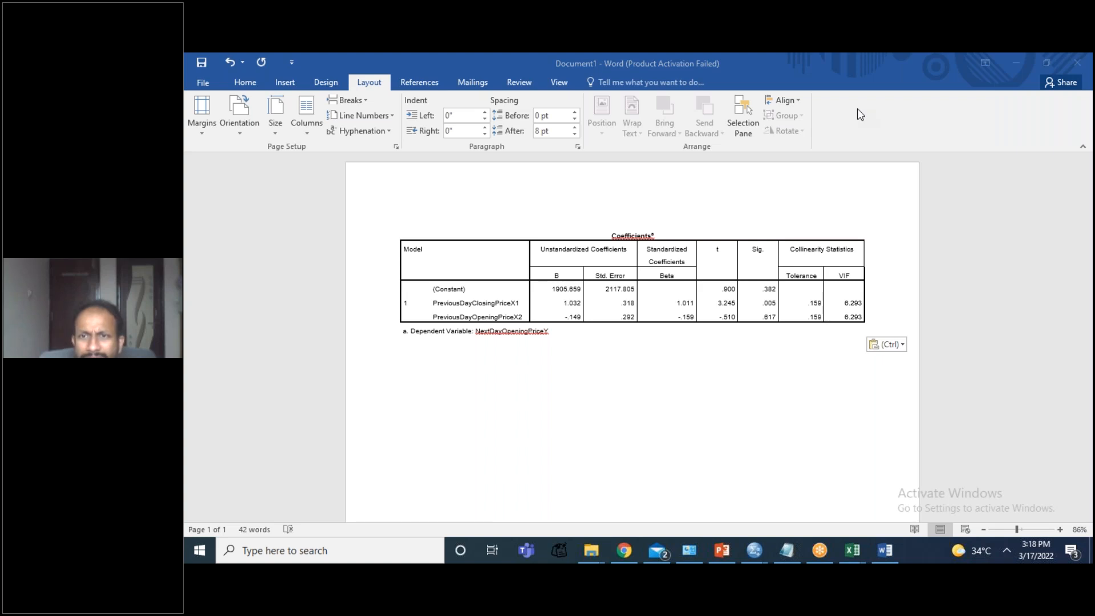
# - Colour the VIF values of PreviousDayClosingPriceX1 and PreviousDayOpeningPriceX2 red in the Coefficients table
pyautogui.click(845, 302)
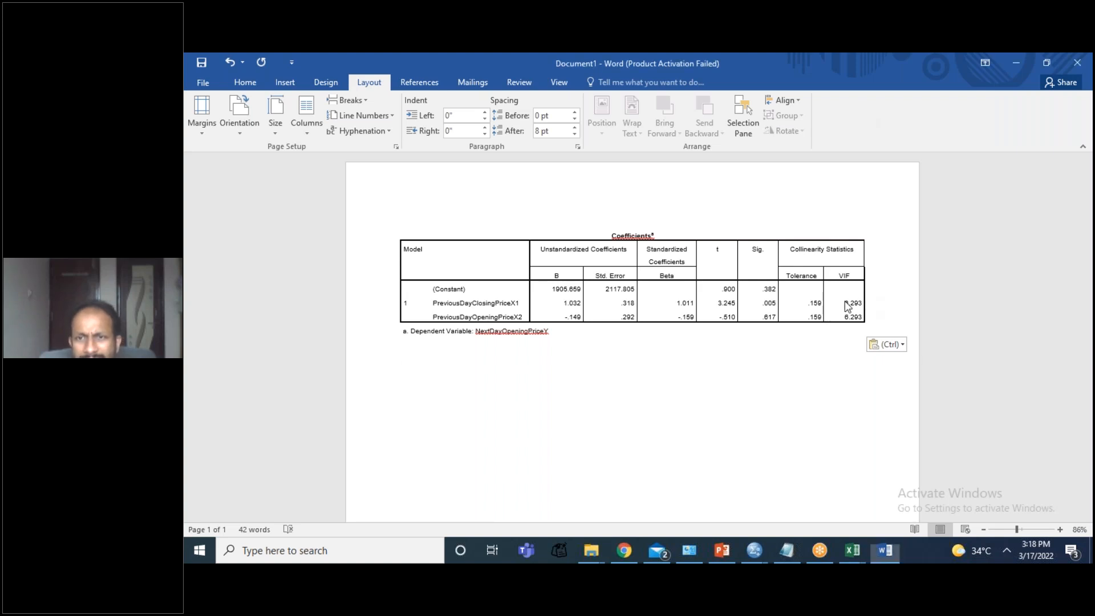
pyautogui.doubleClick(847, 303)
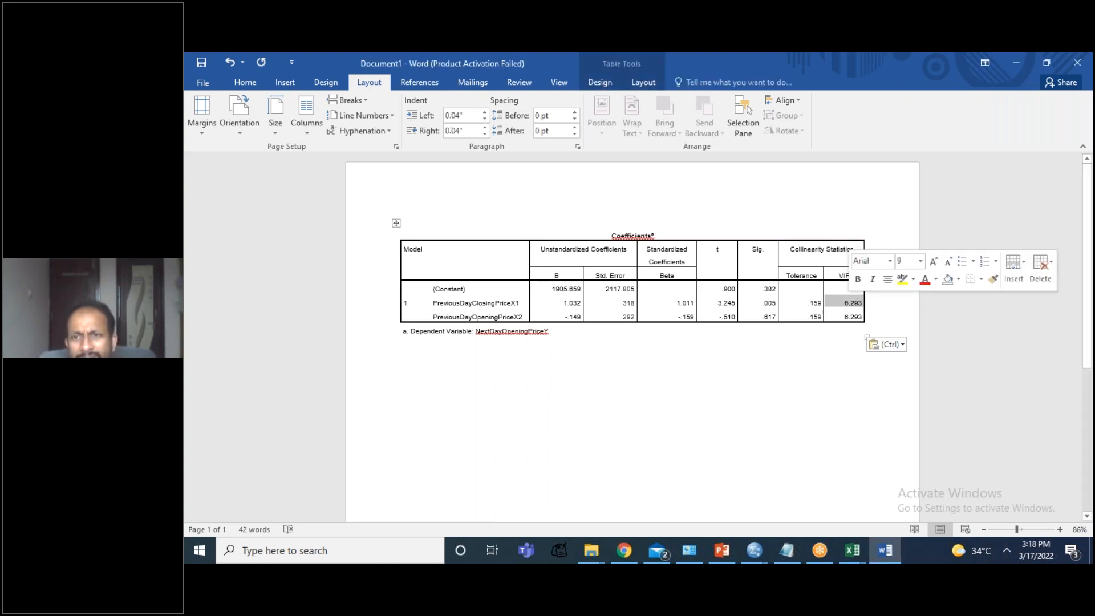
pyautogui.click(925, 280)
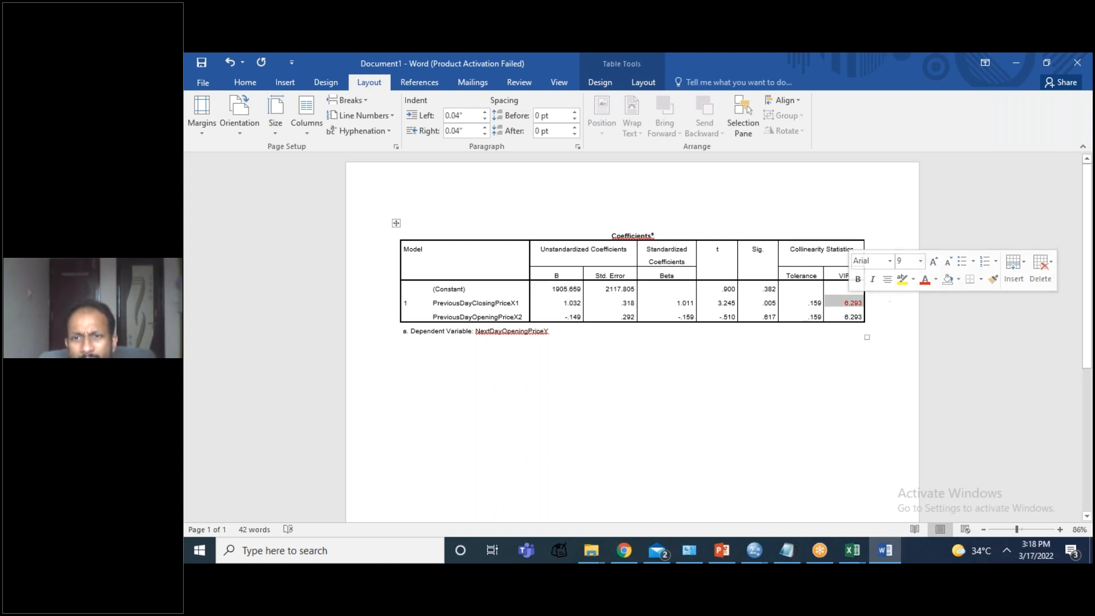
pyautogui.doubleClick(846, 317)
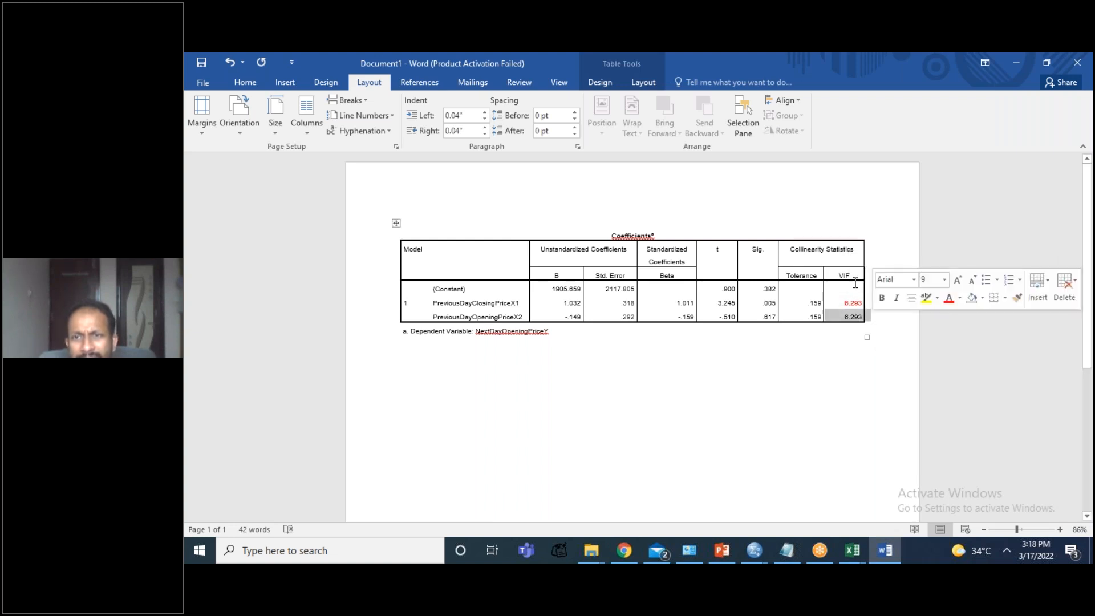
pyautogui.click(948, 298)
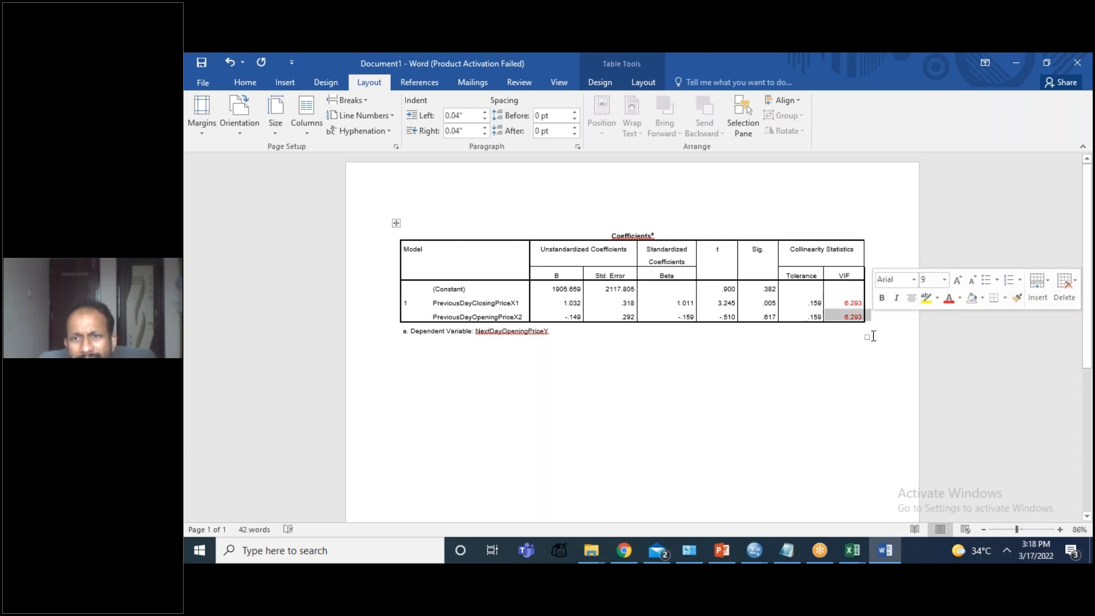
pyautogui.click(1061, 530)
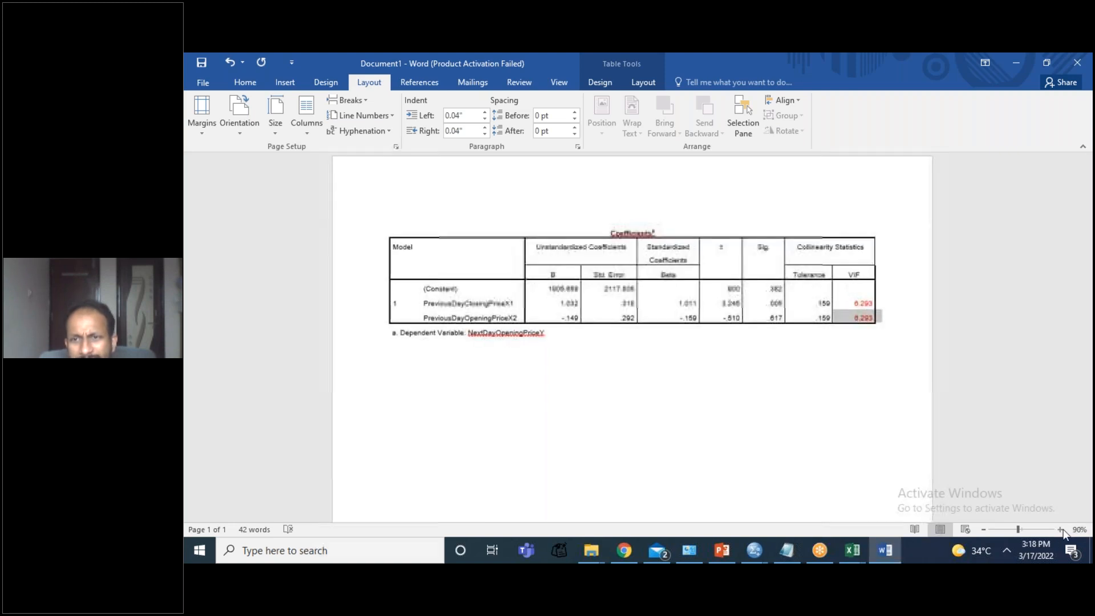
pyautogui.click(1061, 530)
pyautogui.click(1061, 530)
pyautogui.click(1061, 529)
pyautogui.click(1061, 530)
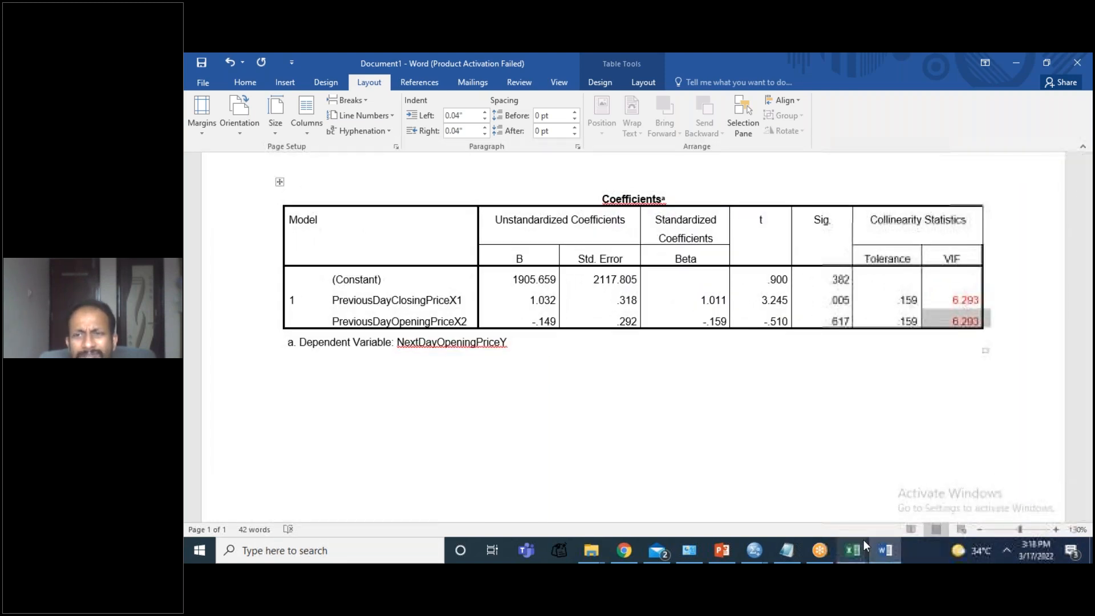
pyautogui.moveTo(857, 539)
pyautogui.click(686, 398)
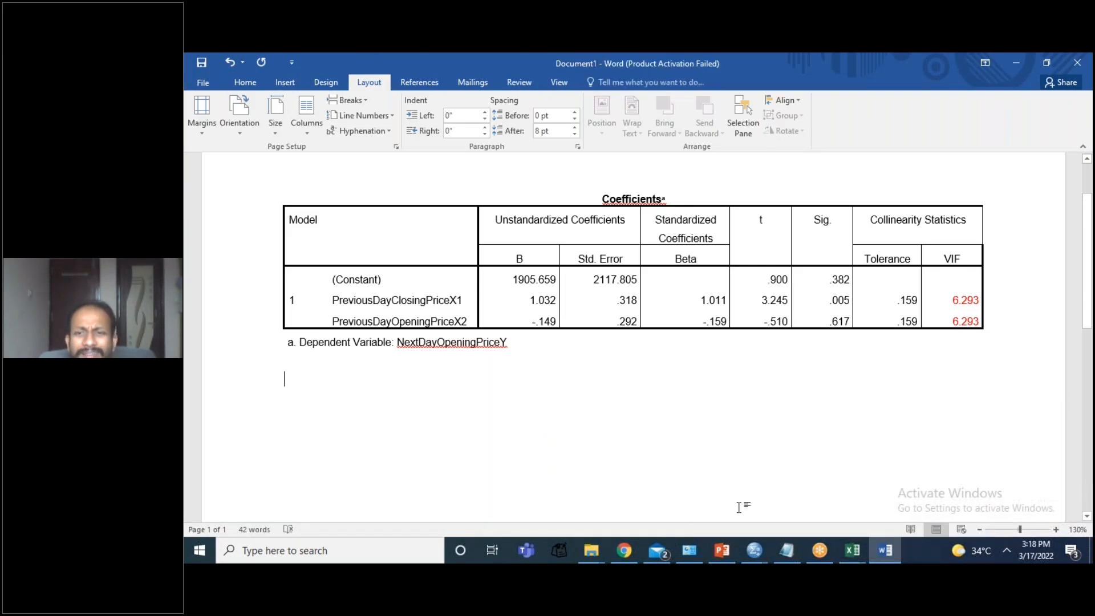
# - Check the no-autocorrelation criterion on the PowerPoint slide, then copy the latest regression's Model Summary table from the SPSS output
pyautogui.moveTo(733, 542)
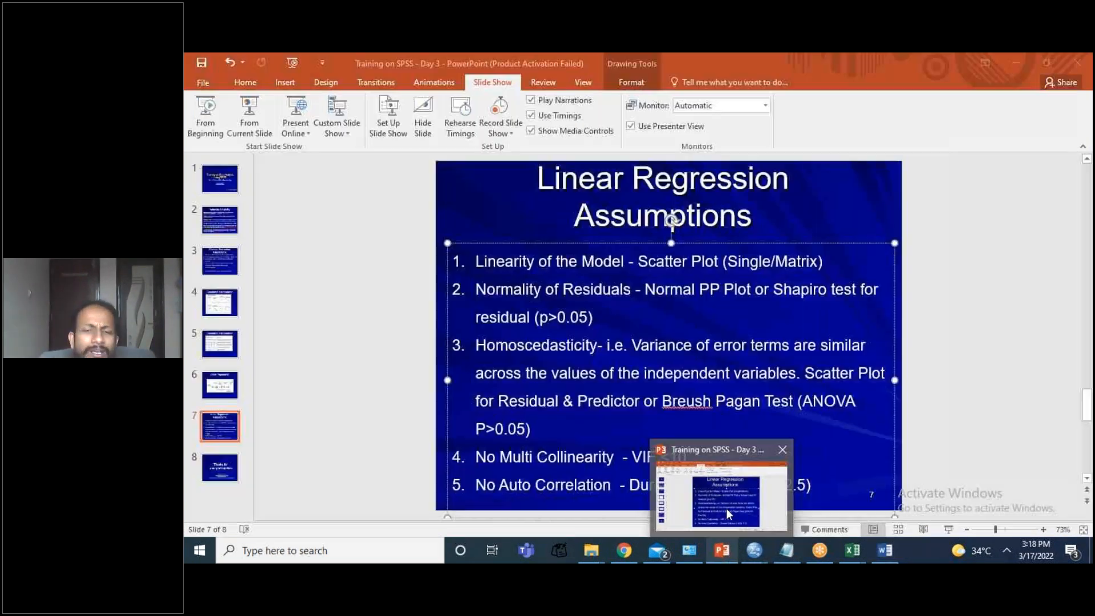
pyautogui.click(727, 508)
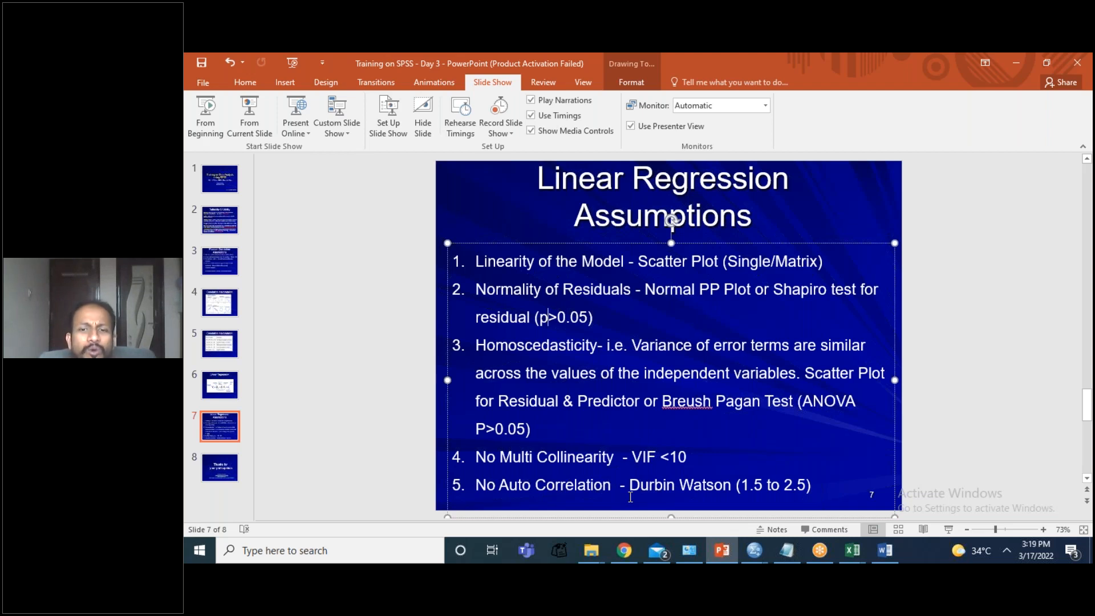
pyautogui.click(751, 552)
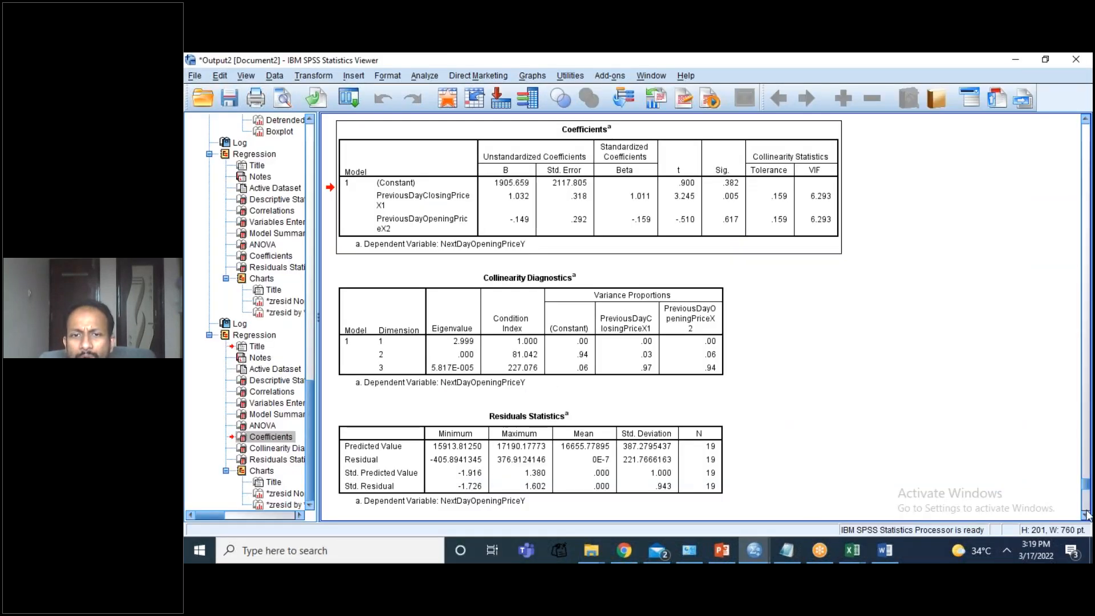
pyautogui.click(753, 496)
pyautogui.click(1086, 510)
pyautogui.click(1087, 512)
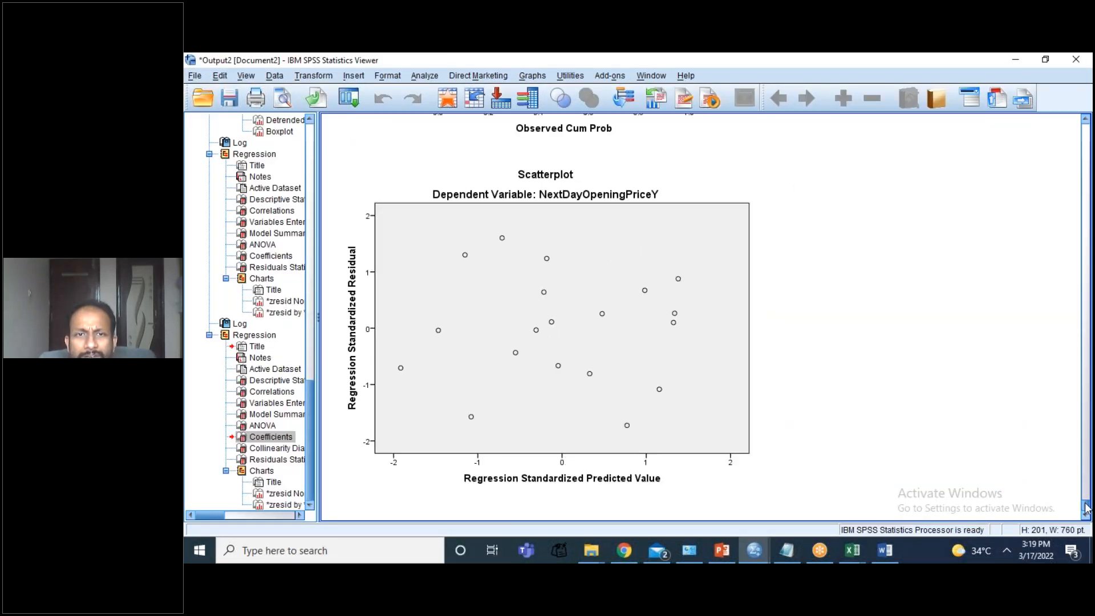
pyautogui.moveTo(1087, 507); pyautogui.dragTo(1084, 475)
pyautogui.click(626, 310)
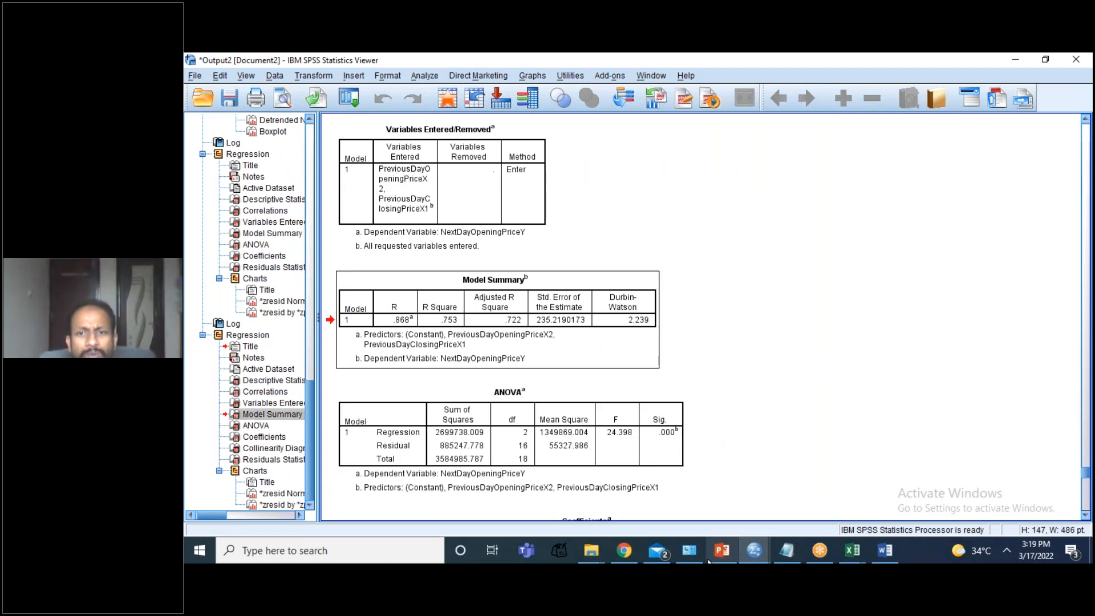
# - Switch to Word, paste the Model Summary table below the Coefficients table and colour its Durbin-Watson value red
pyautogui.click(885, 551)
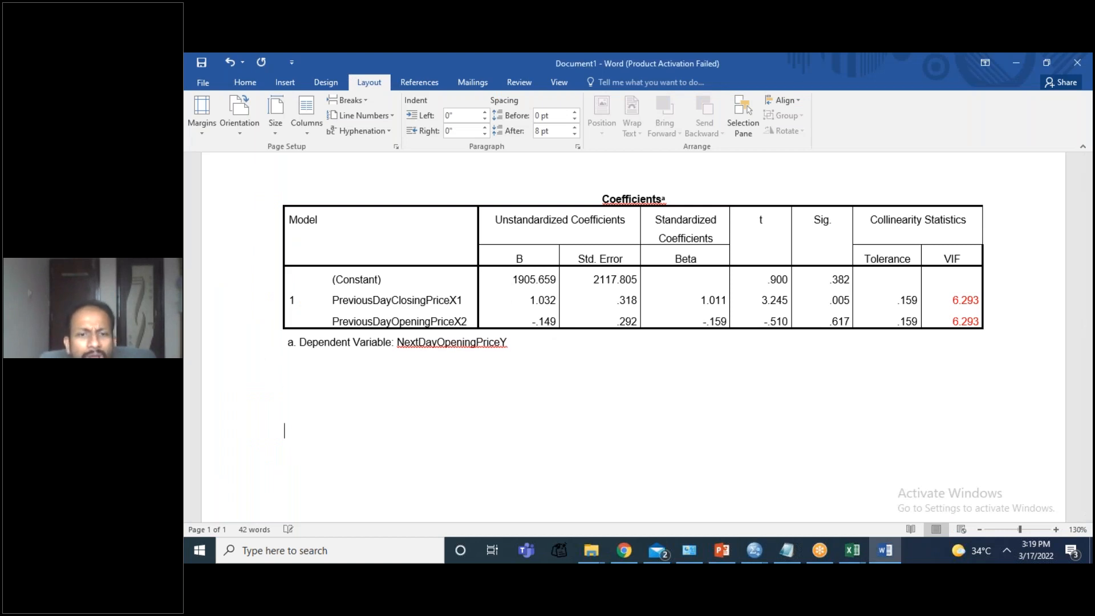
pyautogui.write('Model Summaryb Model\tR\tR Square\tAdjusted R Square\tStd. Error of the Estimate\tDurbin-Watson 1\t.868a\t.753\t.722\t235.2190173\t2.239 a. Predictors: (Constant), PreviousDayOpeningPriceX2, PreviousDayClosingPriceX1 b. Dependent Variable: NextDayOpeningPriceY')
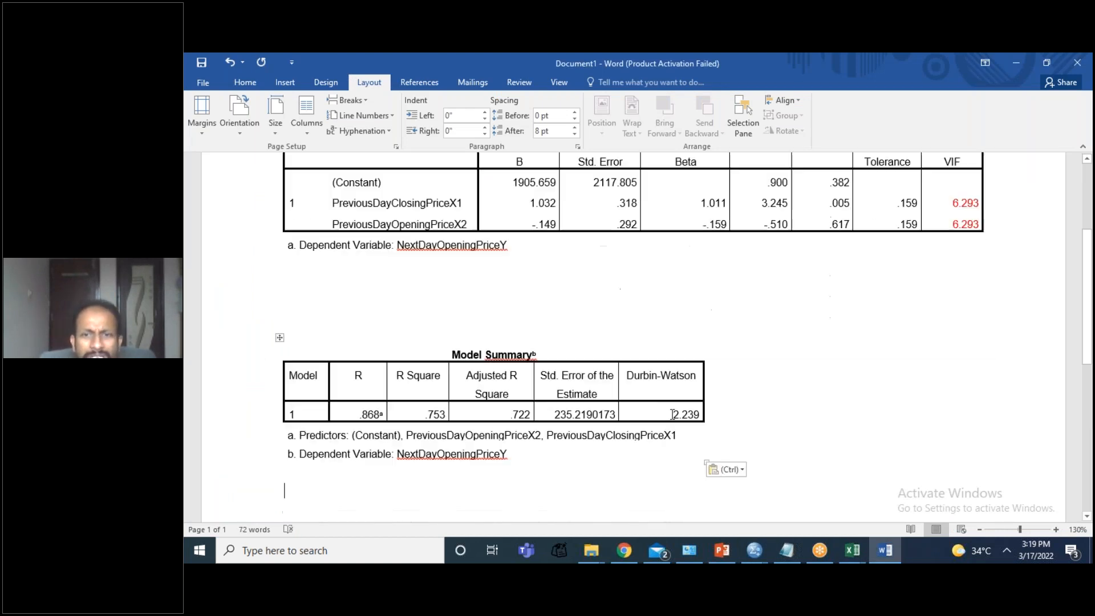
pyautogui.moveTo(674, 414); pyautogui.dragTo(707, 415)
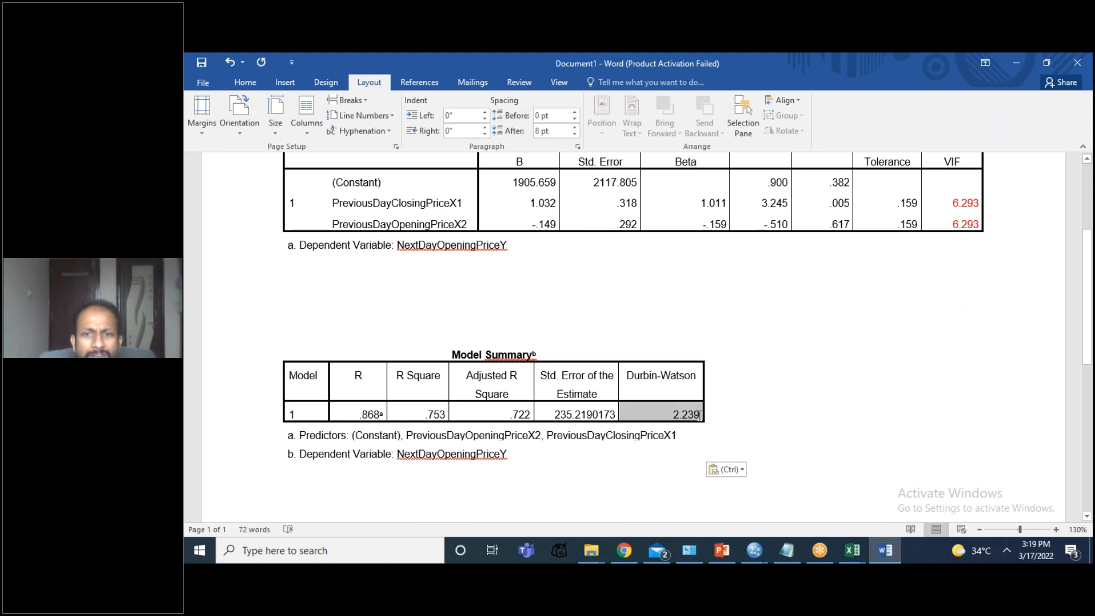
pyautogui.click(244, 83)
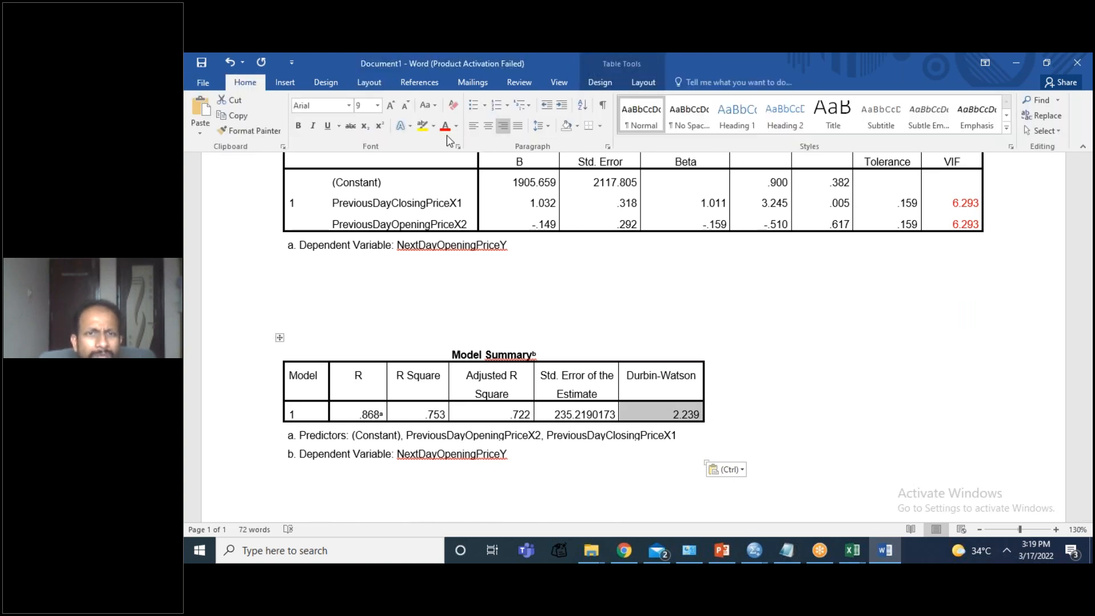
pyautogui.click(446, 127)
pyautogui.click(705, 448)
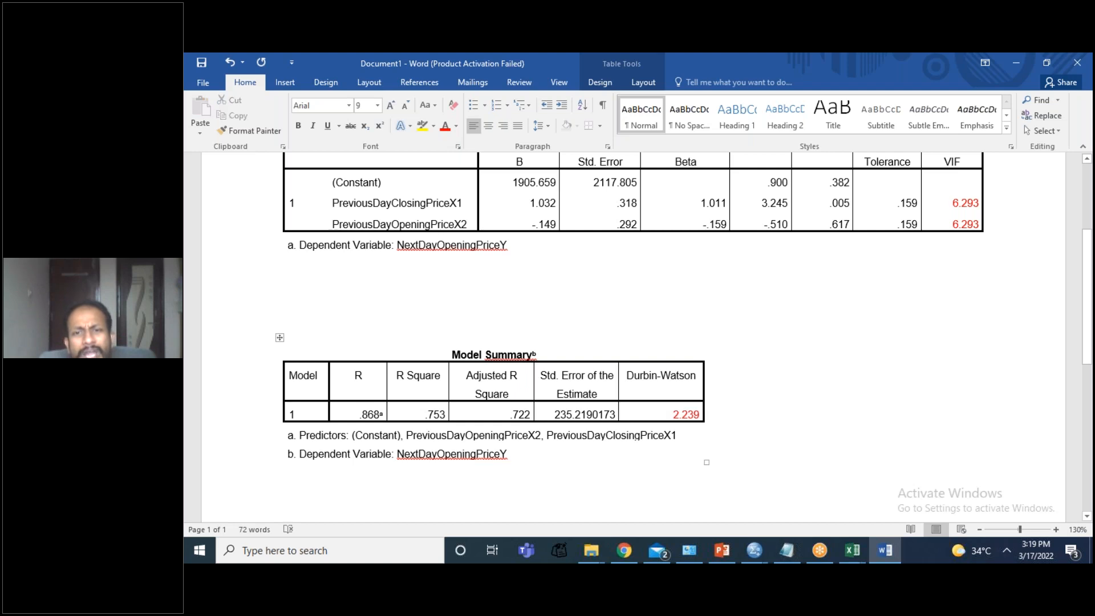
# - Add the bold heading "No Auto Correlation:" above the Model Summary table
pyautogui.click(308, 304)
pyautogui.write('No Auto Correlation')
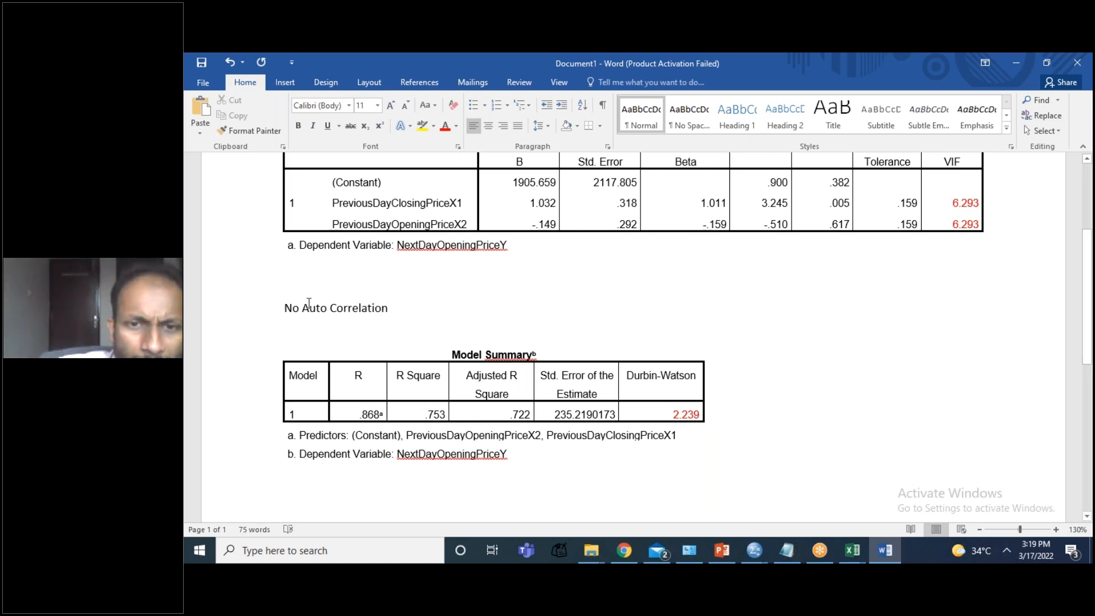
pyautogui.write(':')
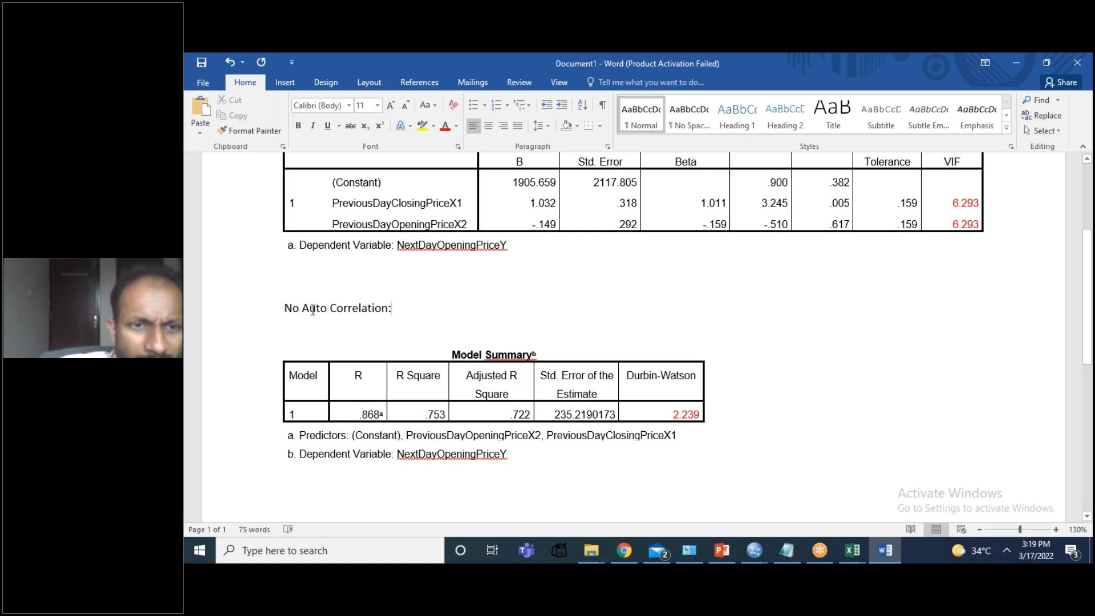
pyautogui.click(240, 307)
pyautogui.click(251, 284)
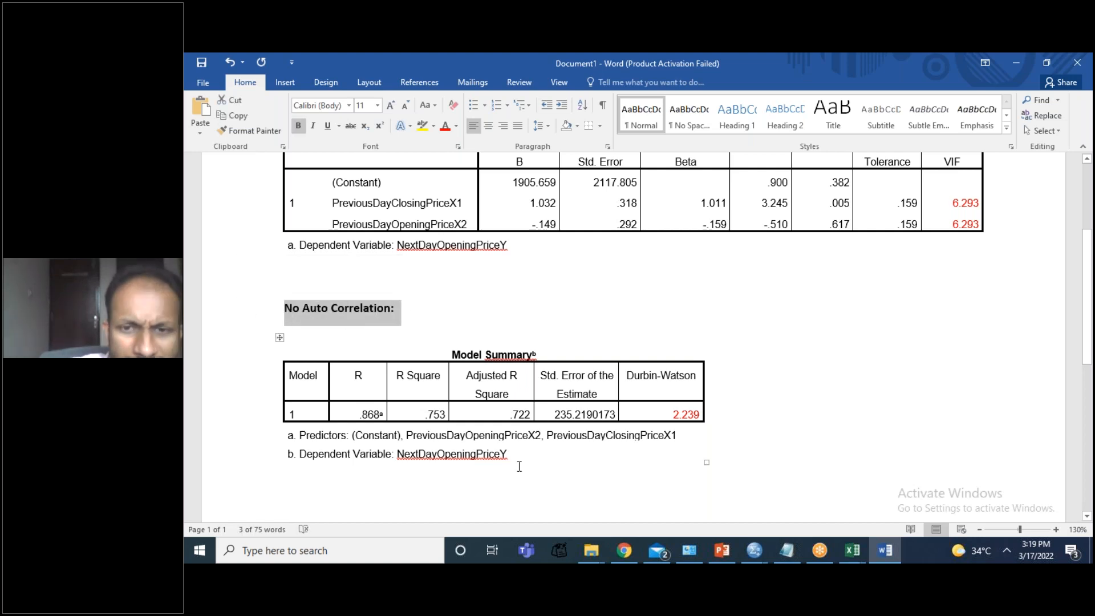
# - Add the acceptable range "1.5 to 2.5" in bold below the Model Summary table
pyautogui.click(418, 487)
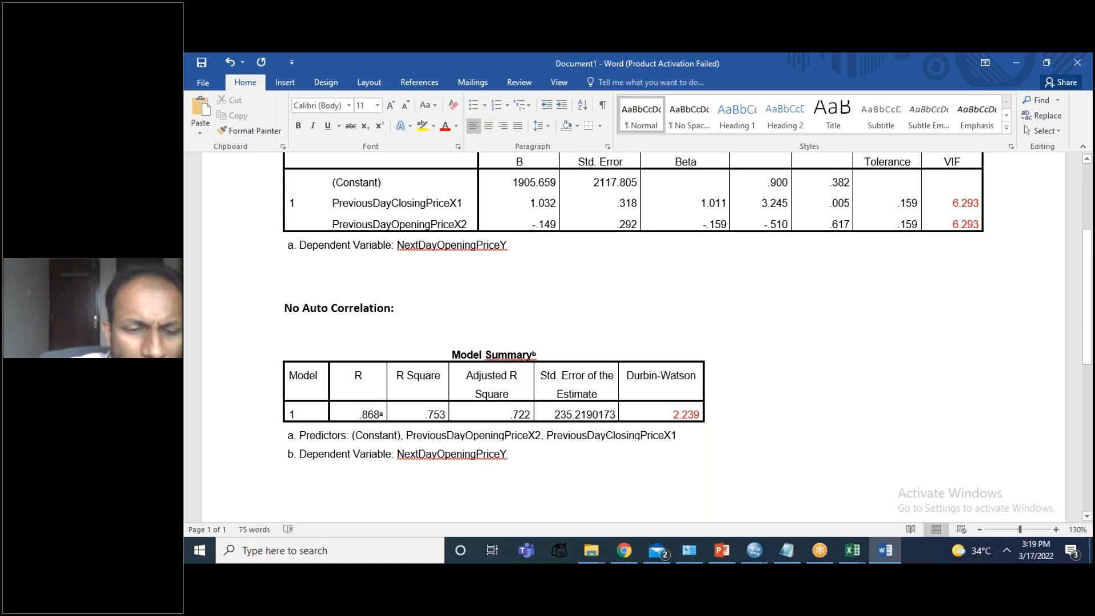
pyautogui.write('1.5 to')
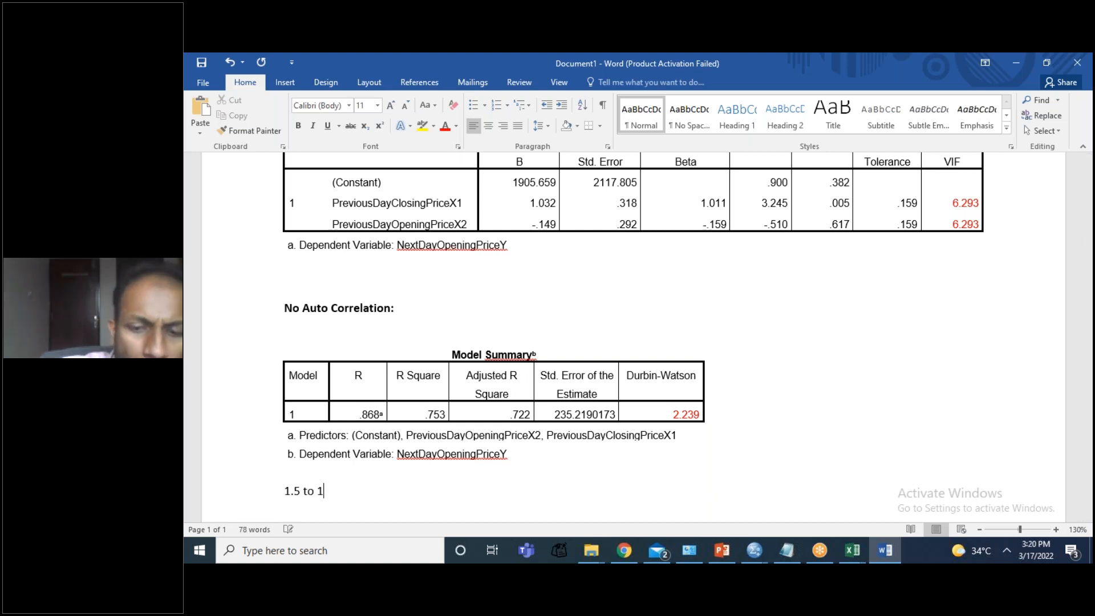
pyautogui.write(' 2.5')
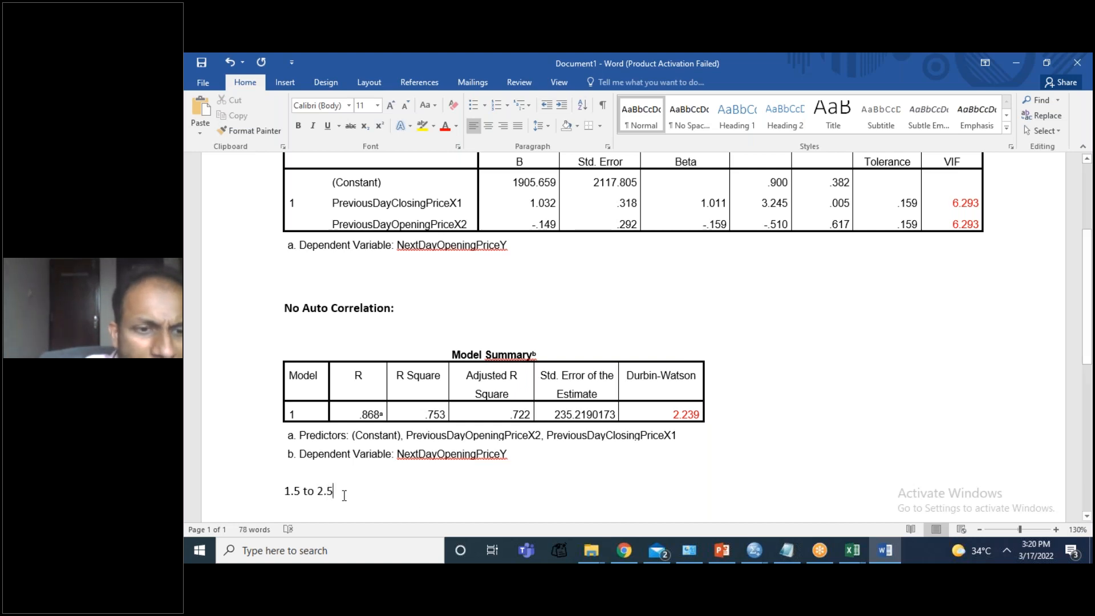
pyautogui.moveTo(344, 495); pyautogui.dragTo(279, 494)
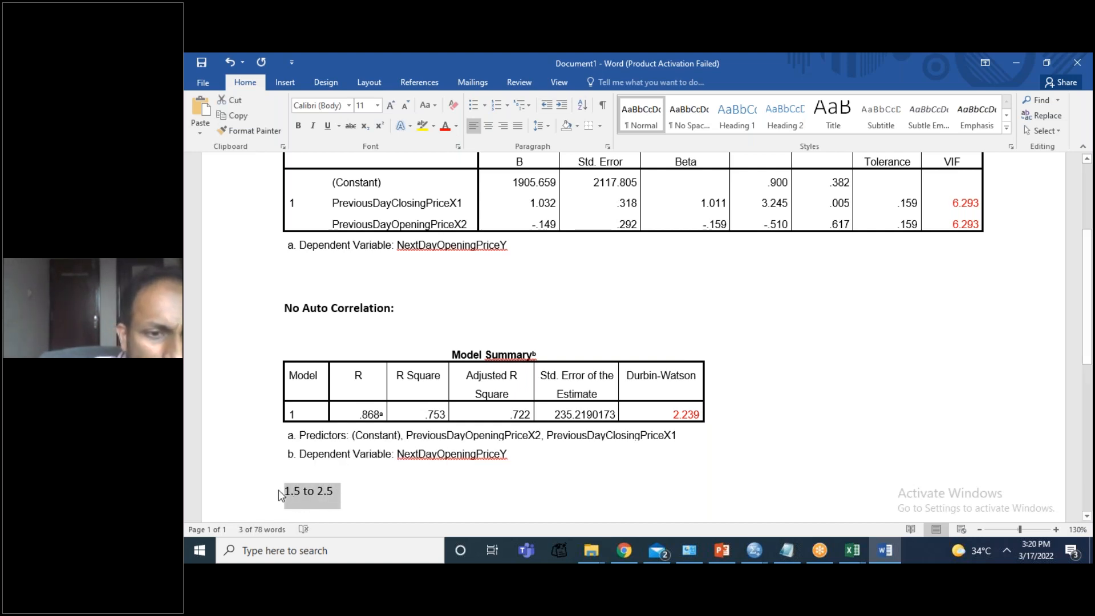
pyautogui.hotkey('ctrl', 'b')
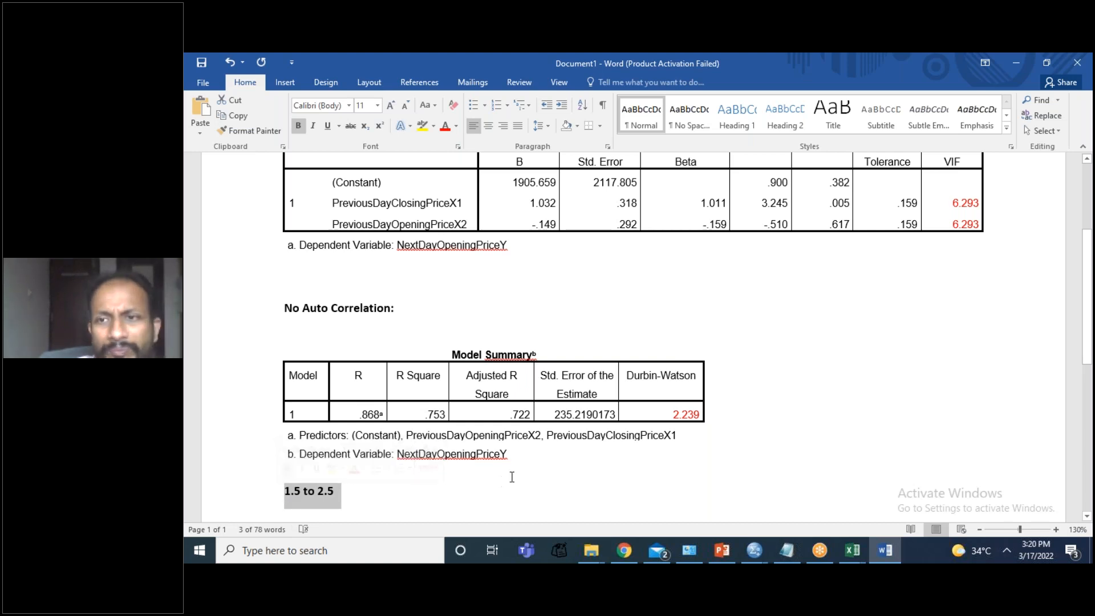
# - Add the line "VIF < 10" below the Coefficients table and highlight it in yellow
pyautogui.click(317, 279)
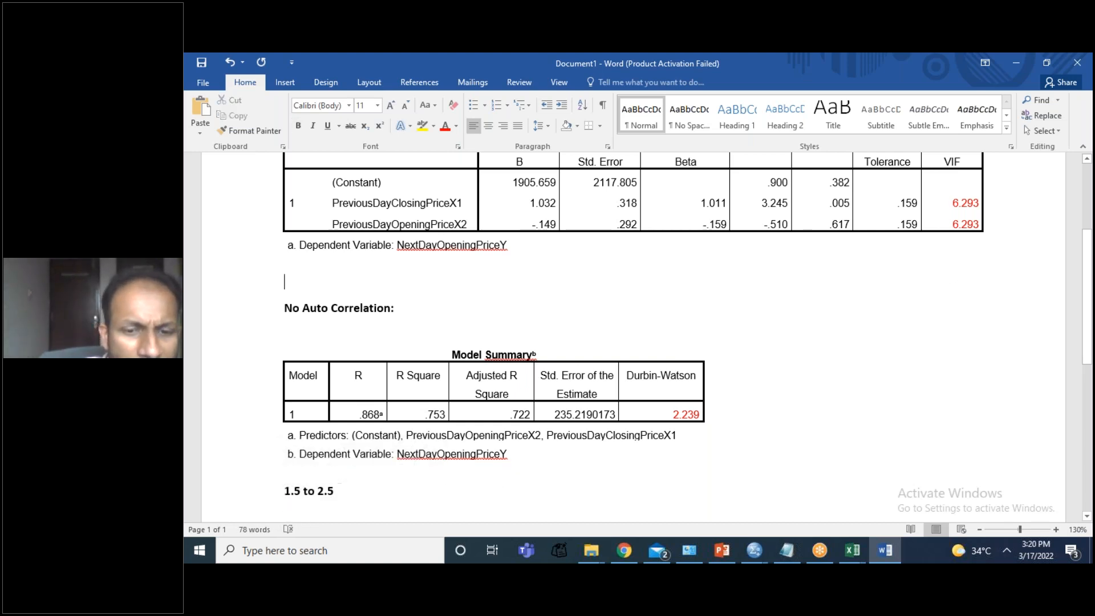
pyautogui.write('VIF')
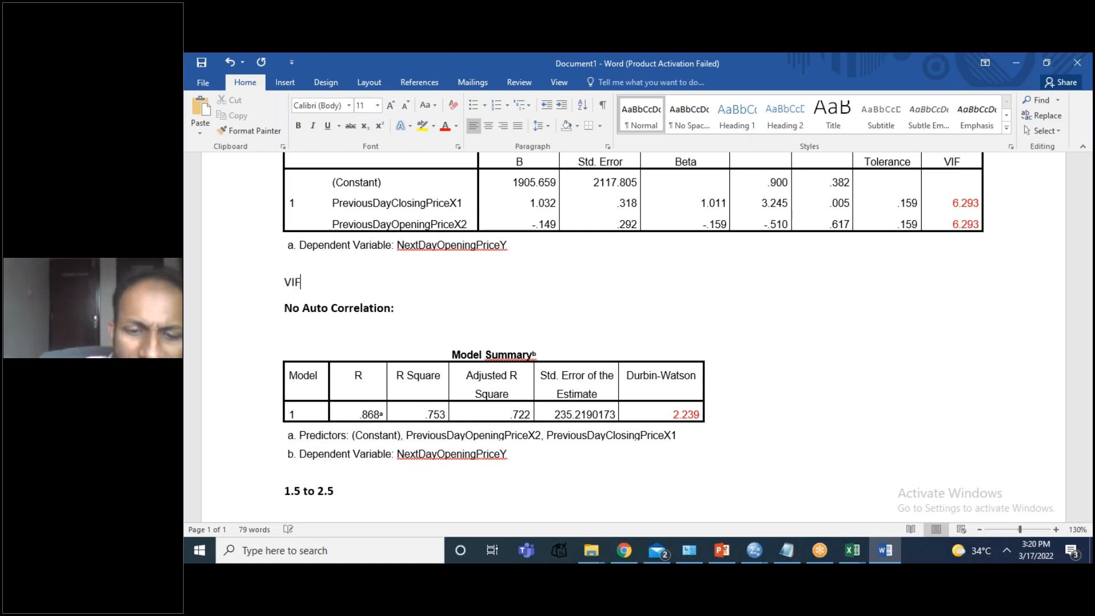
pyautogui.write('< 10')
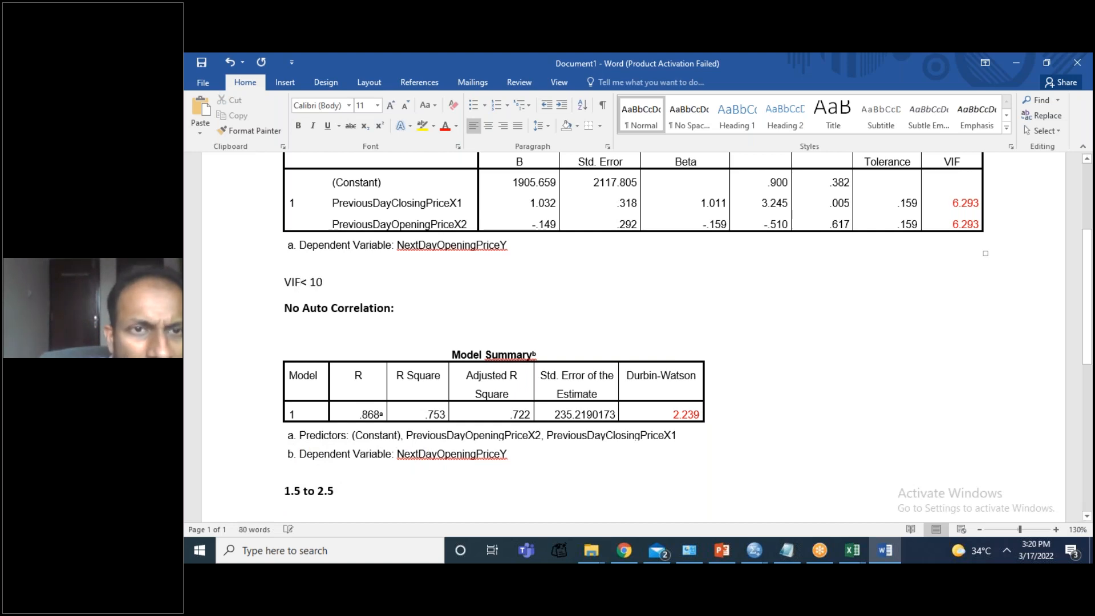
pyautogui.click(301, 283)
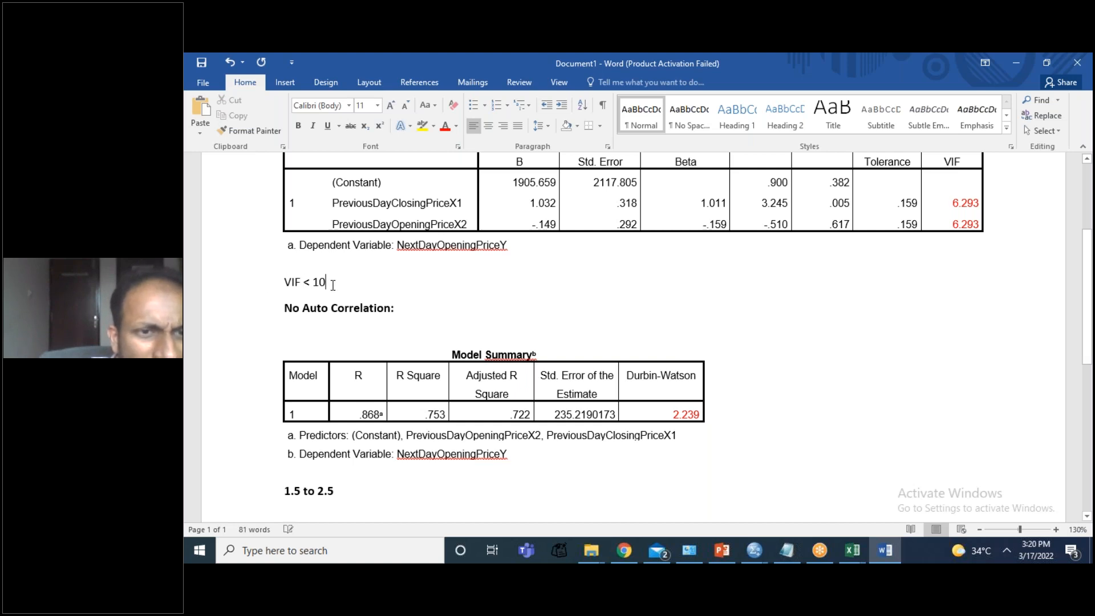
pyautogui.moveTo(333, 285); pyautogui.dragTo(284, 282)
pyautogui.click(422, 126)
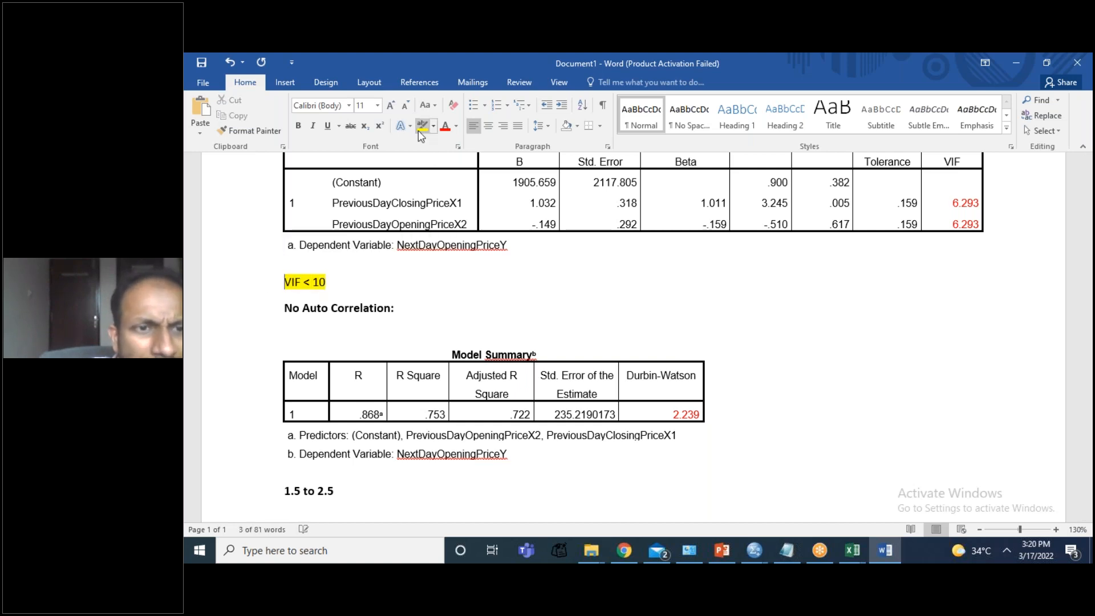
pyautogui.click(359, 297)
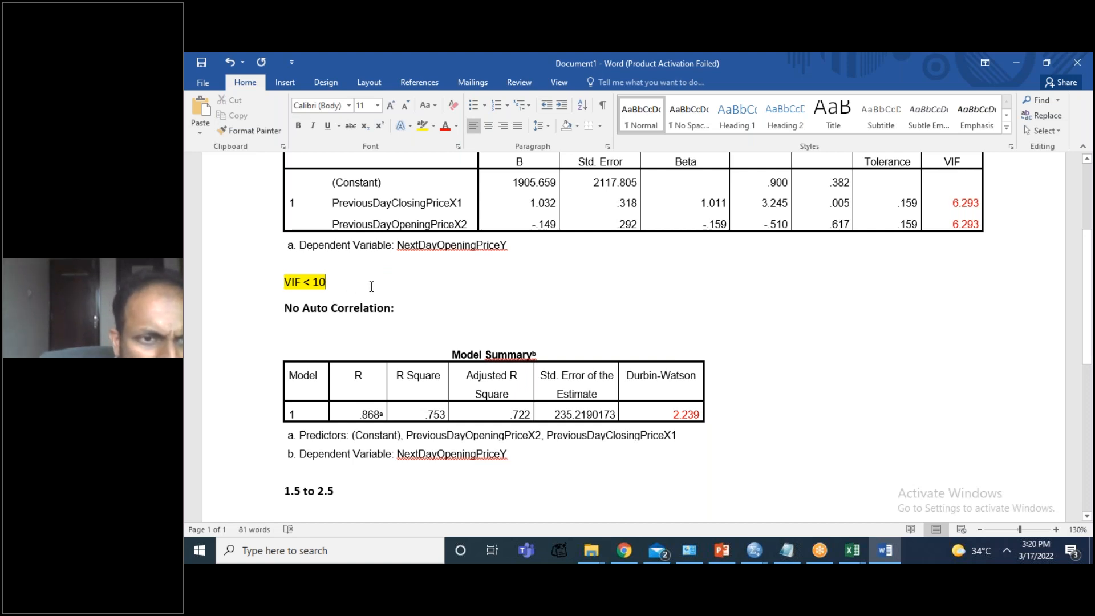
# - Highlight the "1.5 to 2.5" range below the Model Summary table in yellow
pyautogui.moveTo(341, 491); pyautogui.dragTo(284, 492)
pyautogui.click(425, 124)
pyautogui.click(344, 398)
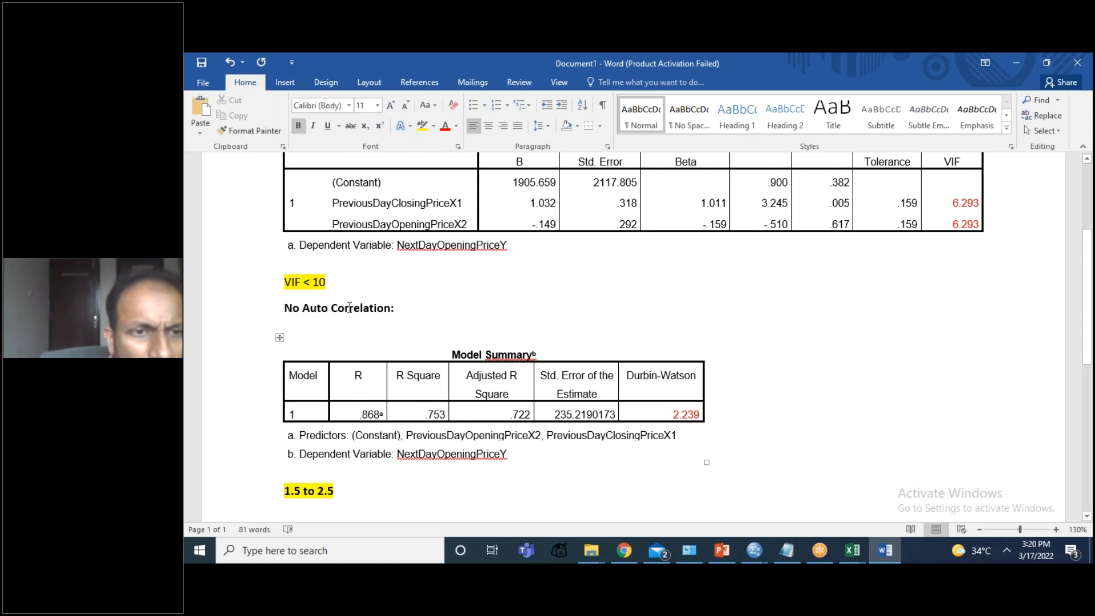
# - Add the bold heading "No Multi collinearity" above the Coefficients table
pyautogui.moveTo(1087, 256); pyautogui.dragTo(1087, 171)
pyautogui.moveTo(281, 256)
pyautogui.mouseDown()
pyautogui.moveTo(286, 283)
pyautogui.moveTo(294, 267)
pyautogui.mouseUp()
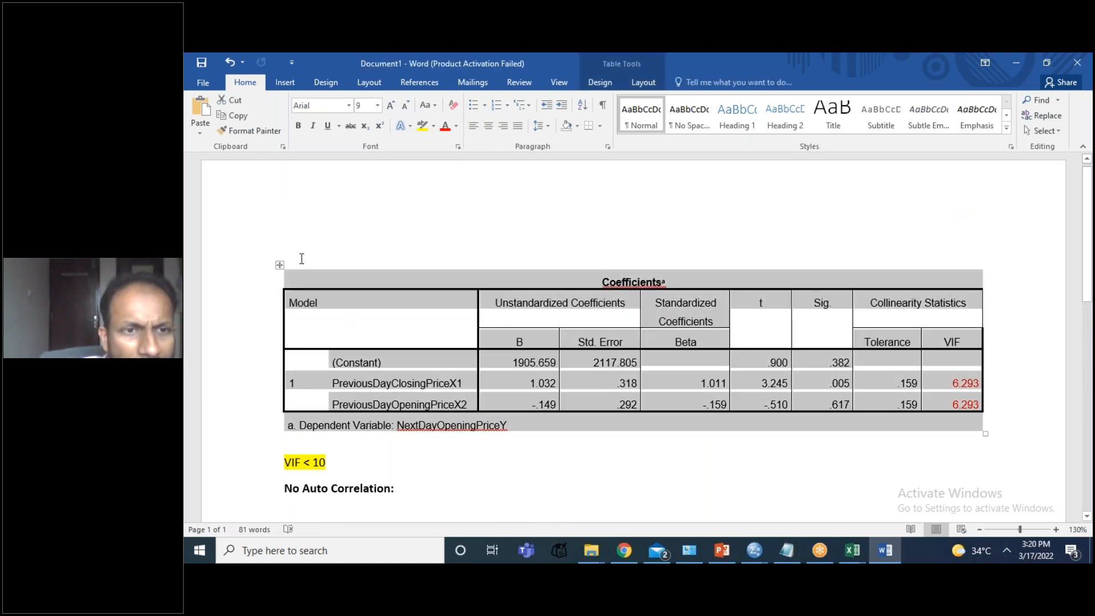
pyautogui.click(301, 253)
pyautogui.write('No Multi c')
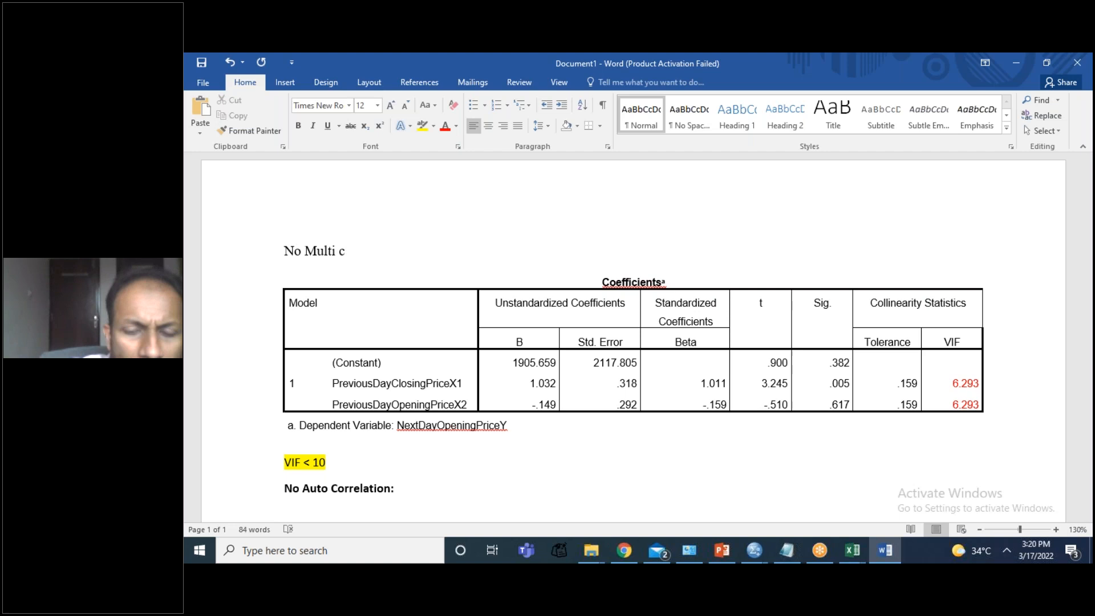
pyautogui.write('ollineaity')
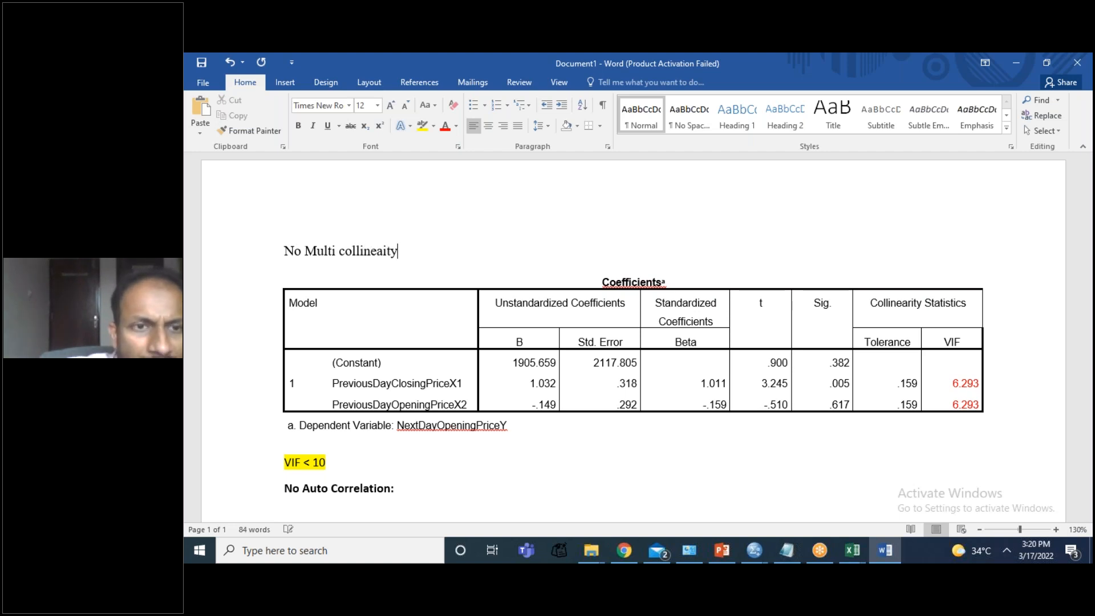
pyautogui.press('BackSpace')
pyautogui.press('BackSpace')
pyautogui.press('BackSpace')
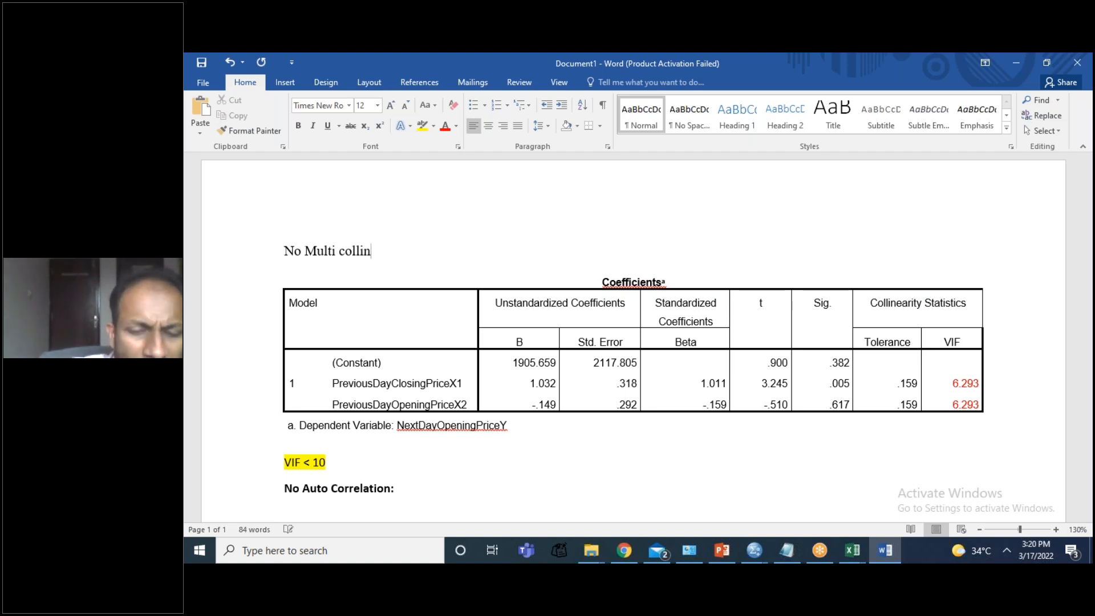
pyautogui.write('rity')
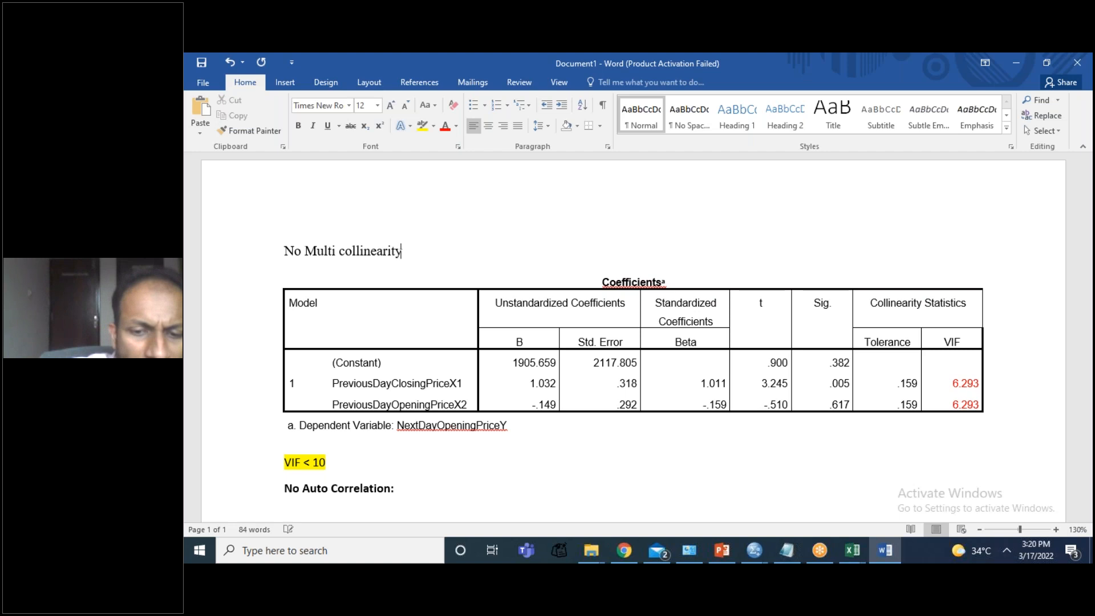
pyautogui.click(216, 251)
pyautogui.hotkey('ctrl', 'b')
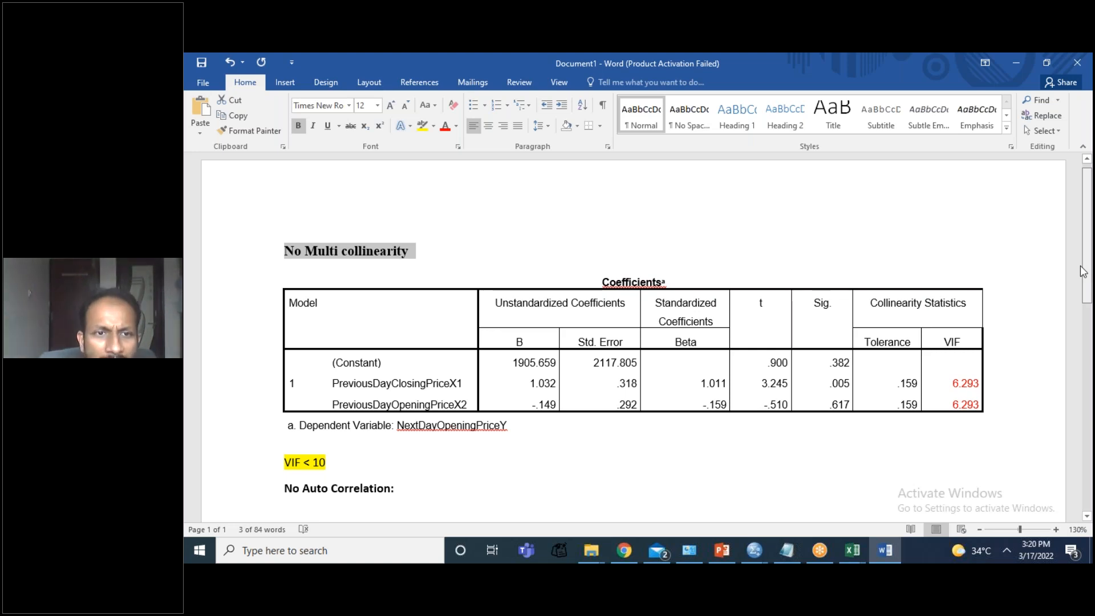
# - Switch to the SPSS output, open the standardized residual versus predicted value scatterplot for editing and add a fit line at total
pyautogui.hotkey('ctrl', 'End')
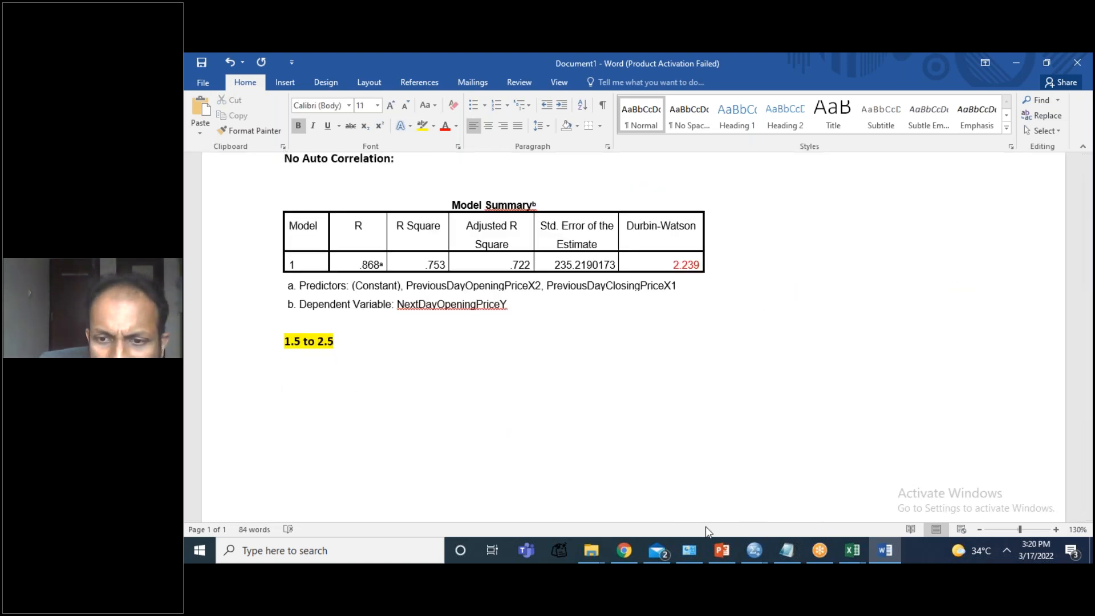
pyautogui.click(721, 550)
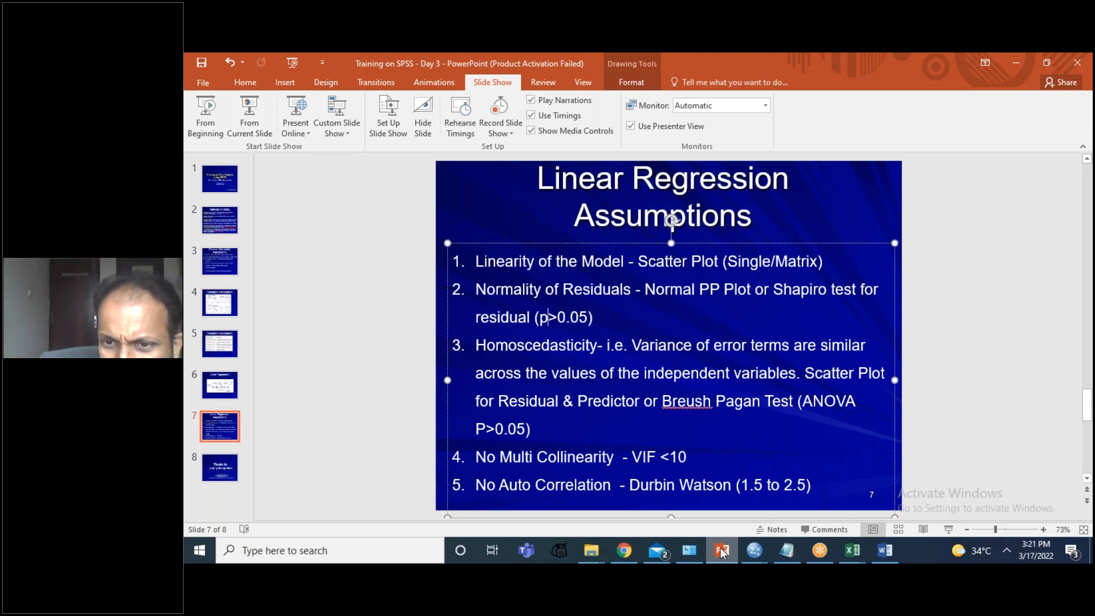
pyautogui.click(754, 551)
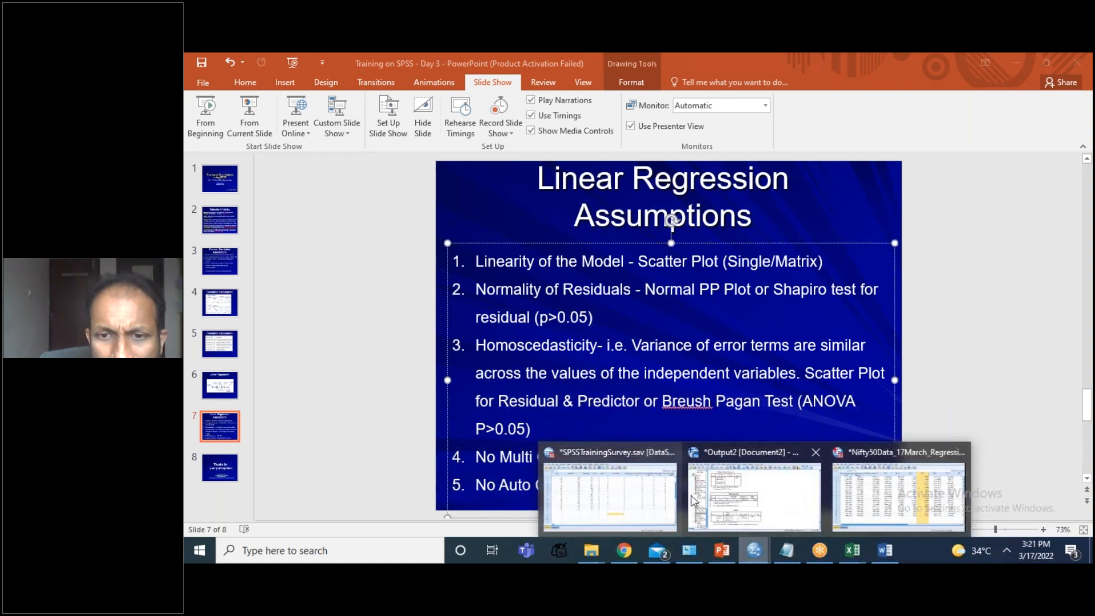
pyautogui.click(709, 491)
pyautogui.moveTo(1085, 478); pyautogui.dragTo(1087, 516)
pyautogui.click(671, 320)
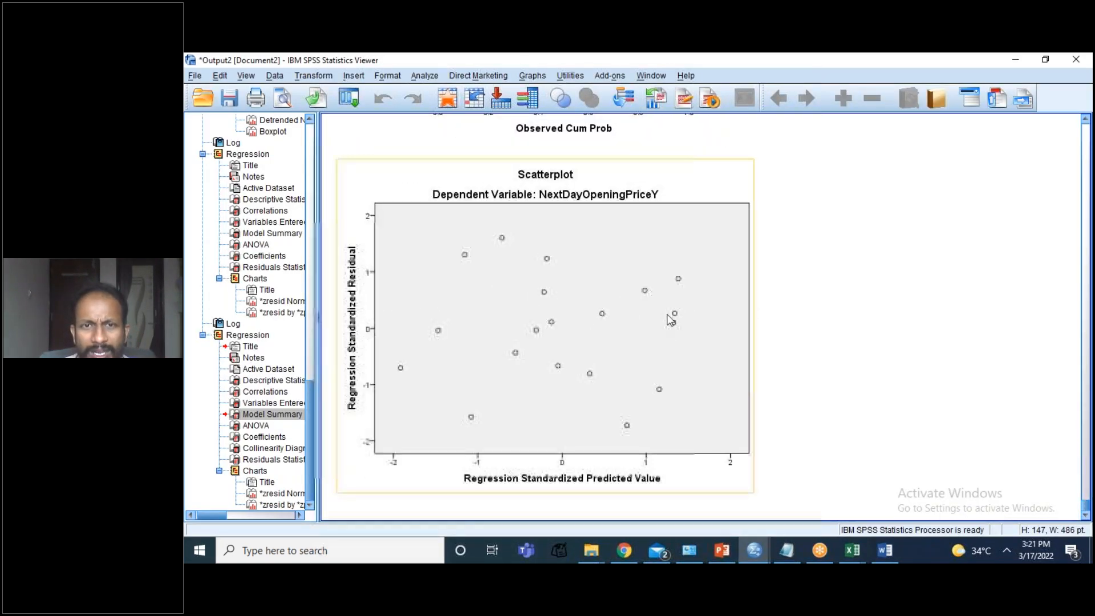
pyautogui.doubleClick(671, 320)
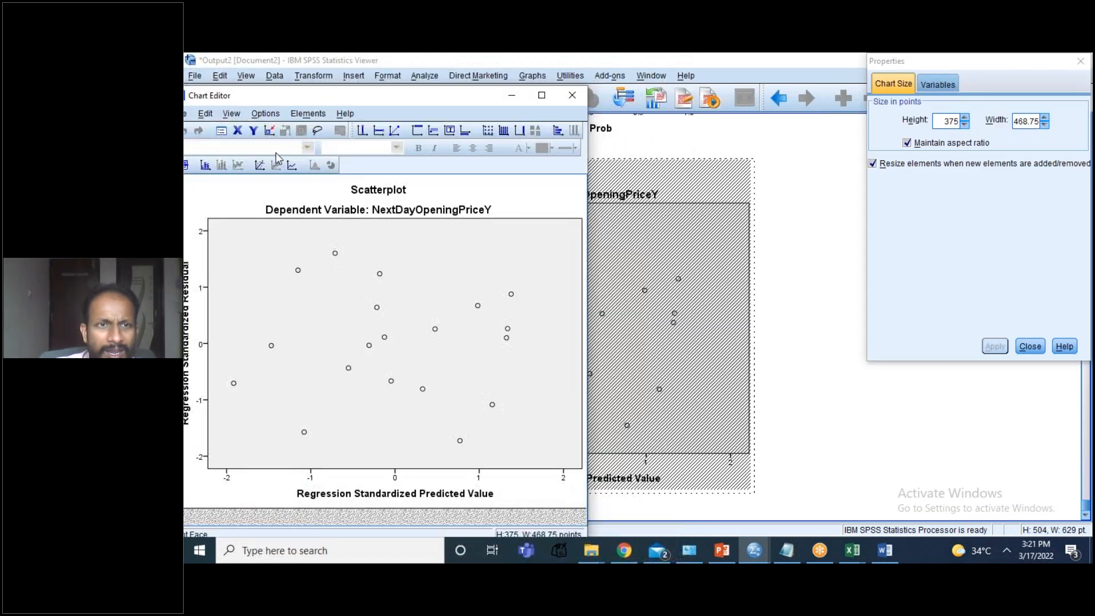
pyautogui.click(259, 165)
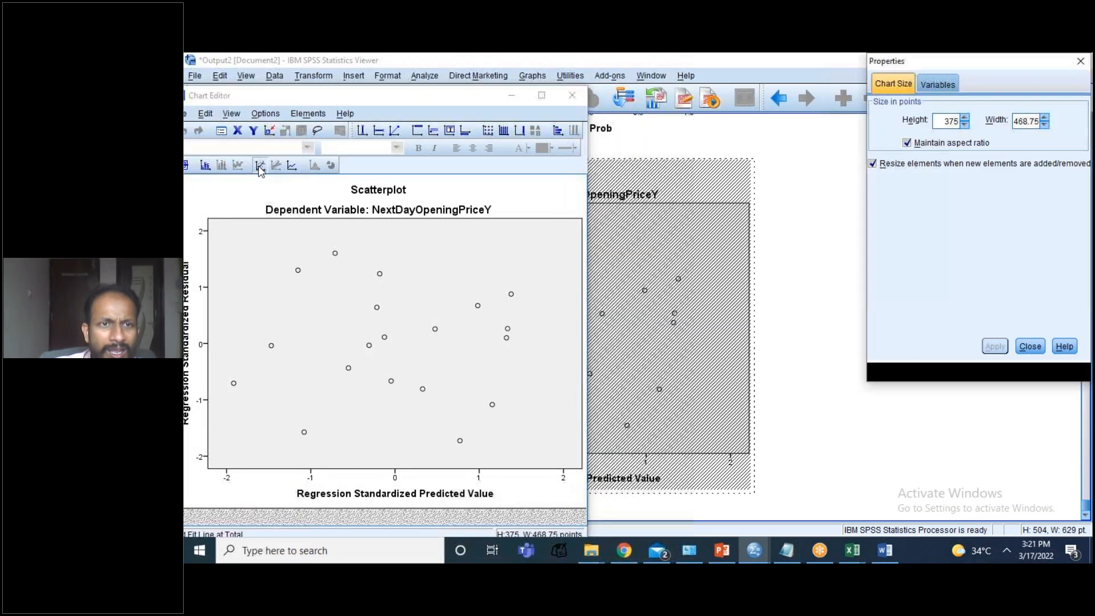
# - Copy the residual scatterplot and paste it at the end of the Word document under the bold heading "Homoscedasticity"
pyautogui.rightClick(334, 238)
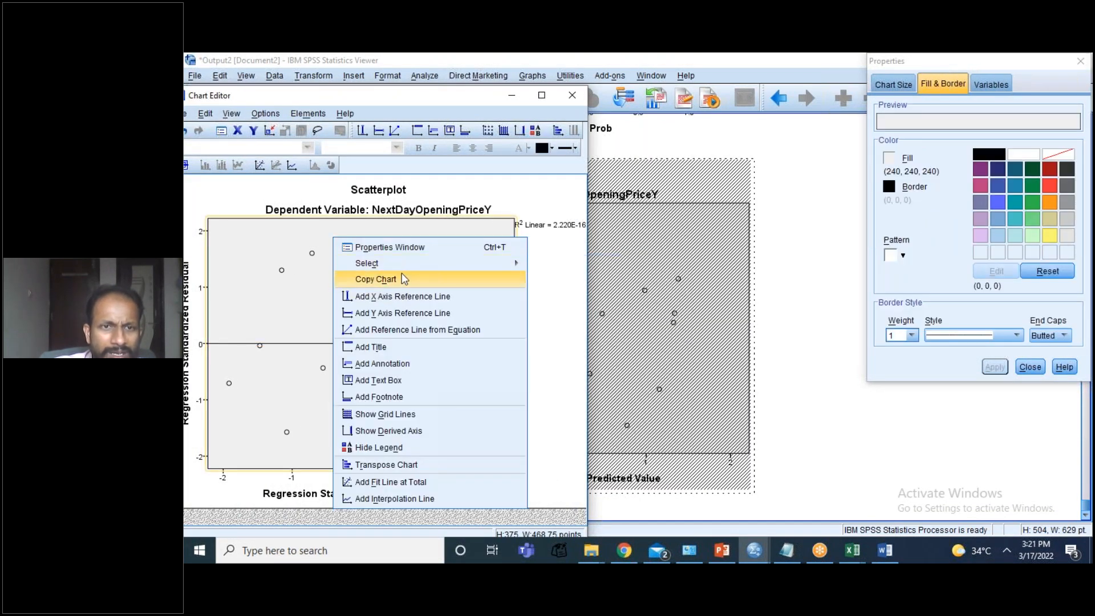
pyautogui.click(402, 279)
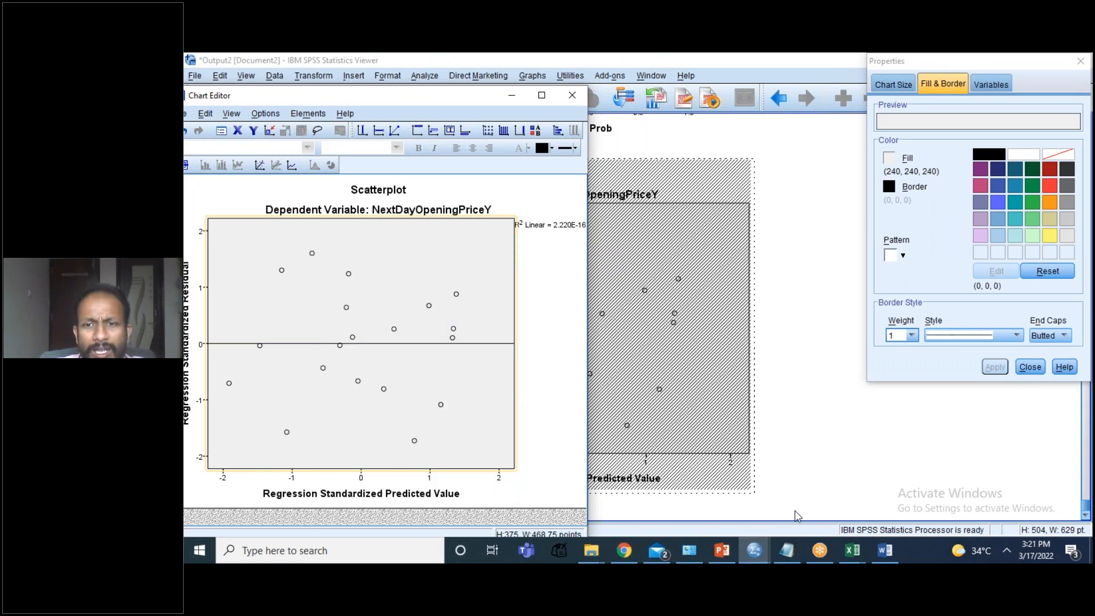
pyautogui.click(884, 551)
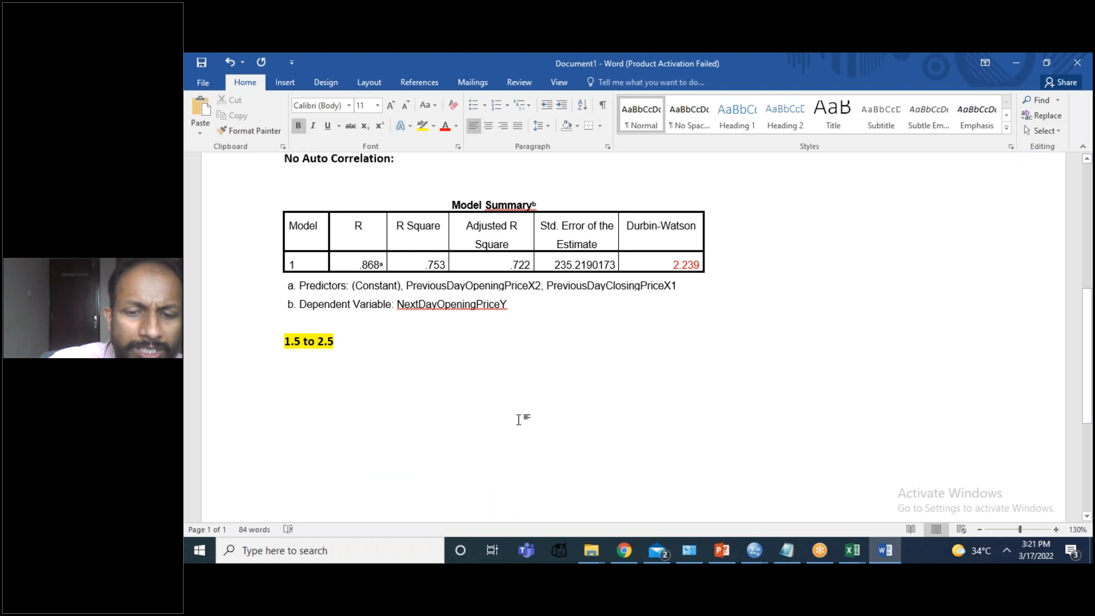
pyautogui.write('Hon')
pyautogui.press('BackSpace')
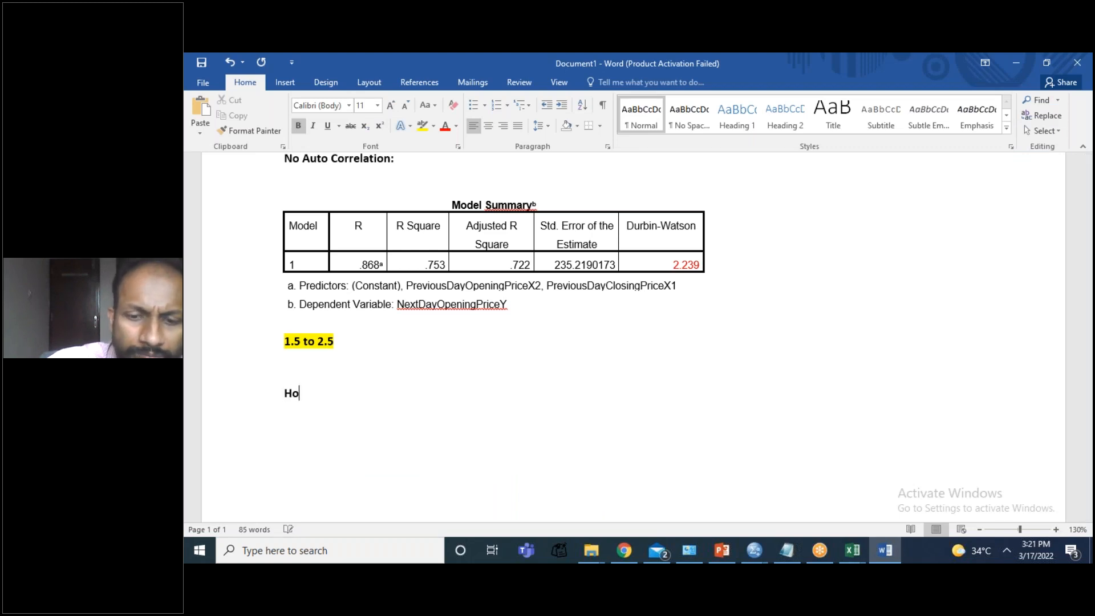
pyautogui.write('moscedasticity')
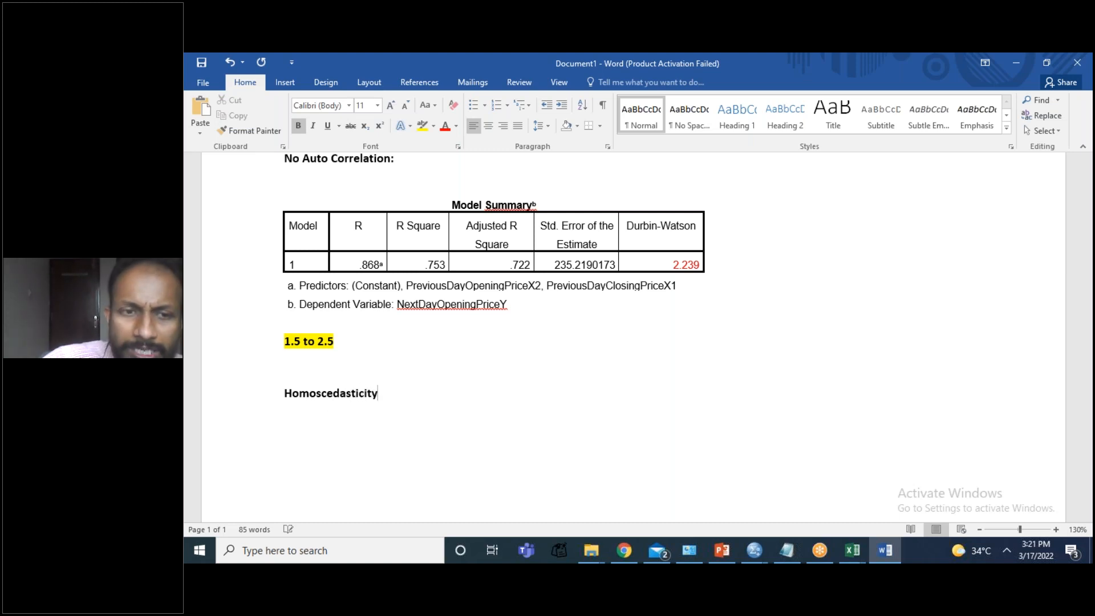
pyautogui.hotkey('ctrl', 'v')
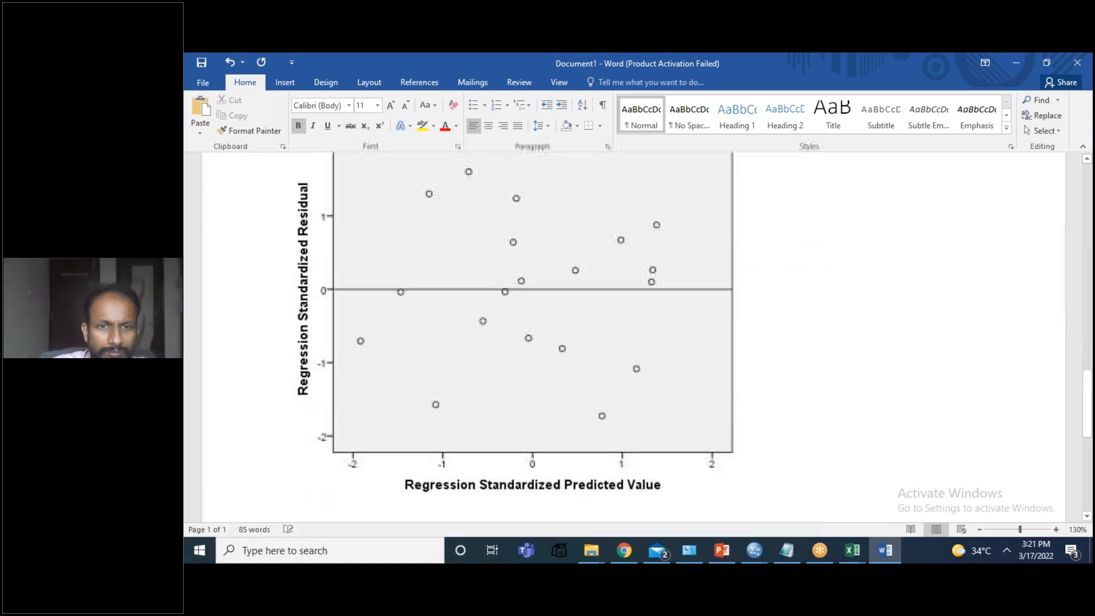
pyautogui.click(770, 433)
pyautogui.click(854, 463)
pyautogui.press('Return')
# - Check the Linear Regression Assumptions slide in PowerPoint and close the scatterplot's Chart Editor in SPSS
pyautogui.hotkey('alt', 'Tab')
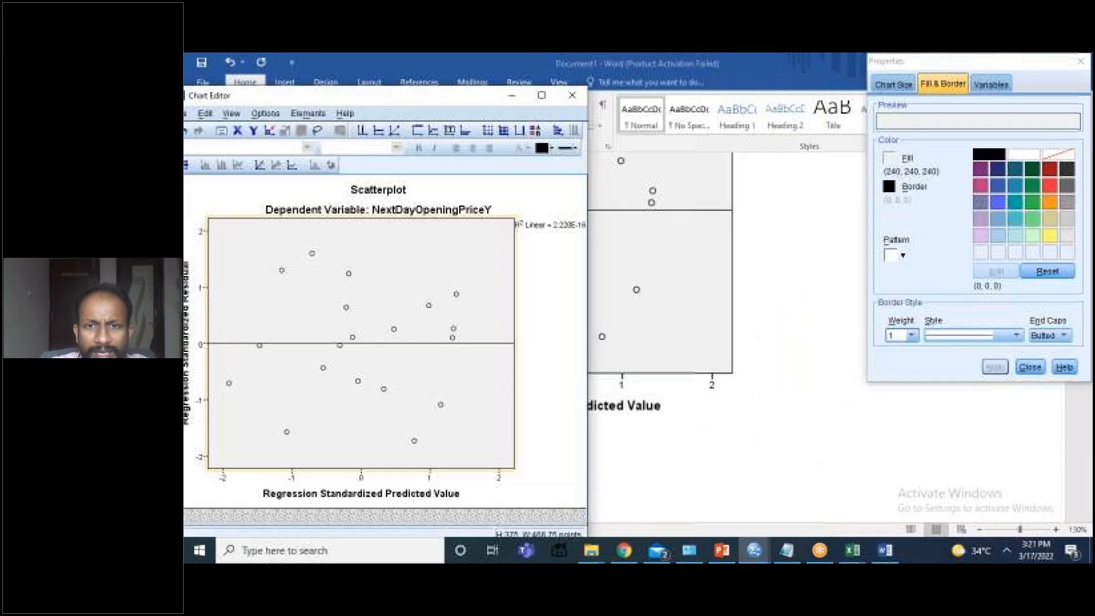
pyautogui.click(722, 549)
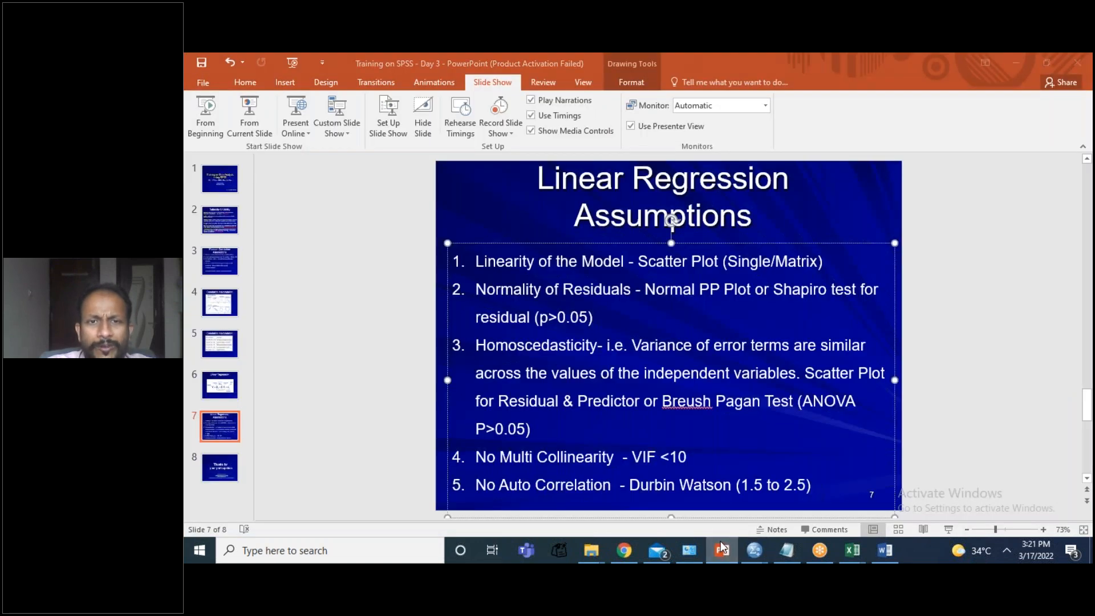
pyautogui.click(722, 549)
pyautogui.click(581, 106)
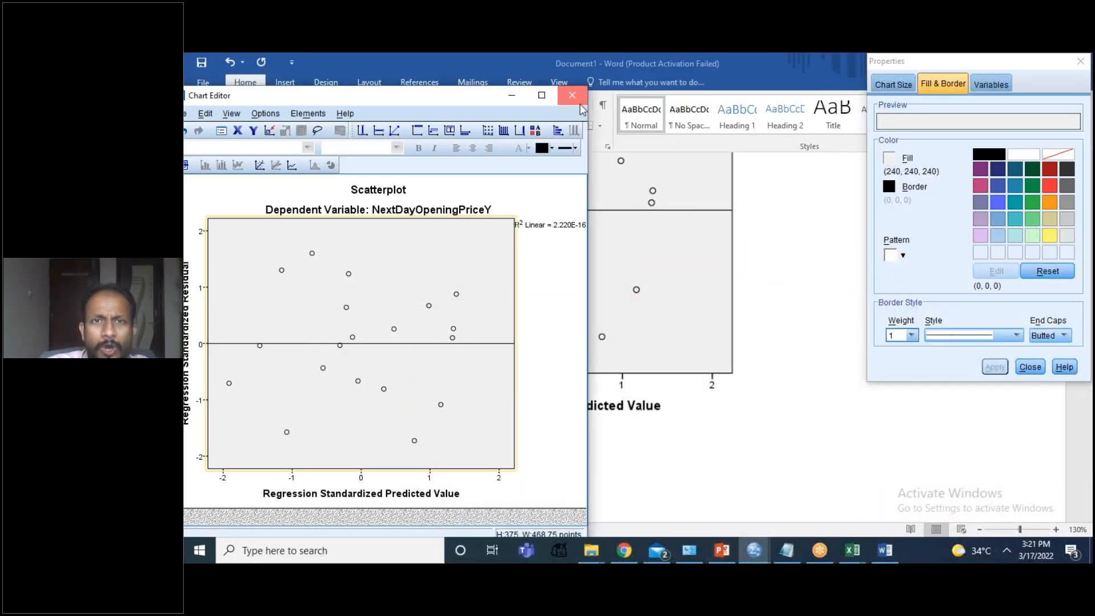
pyautogui.click(580, 102)
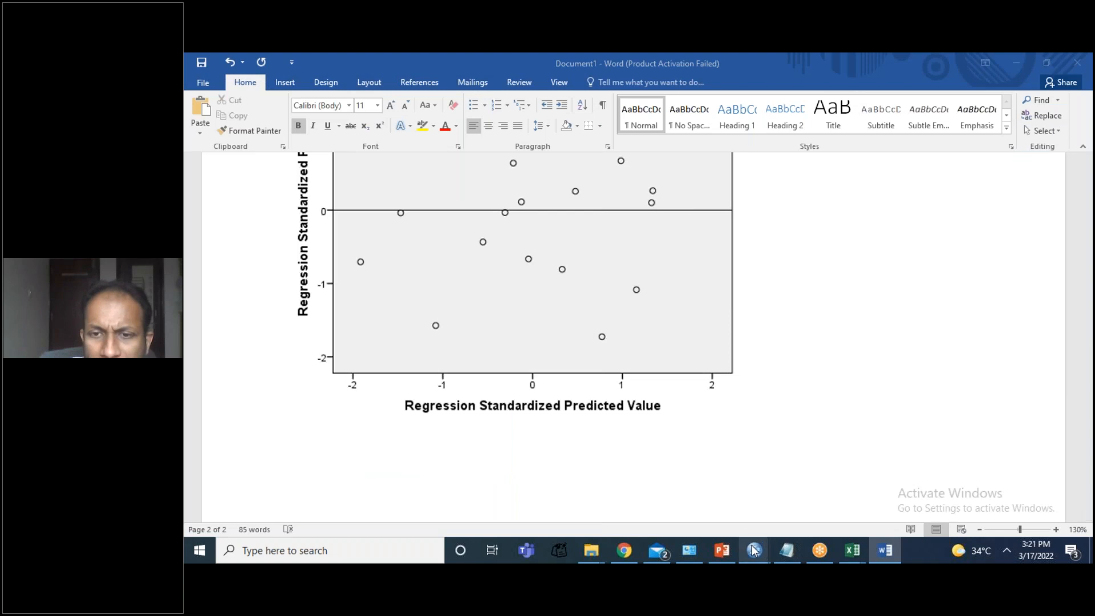
# - Copy the Normal P-P Plot of Regression Standardized Residual from the SPSS output
pyautogui.moveTo(755, 550)
pyautogui.click(775, 514)
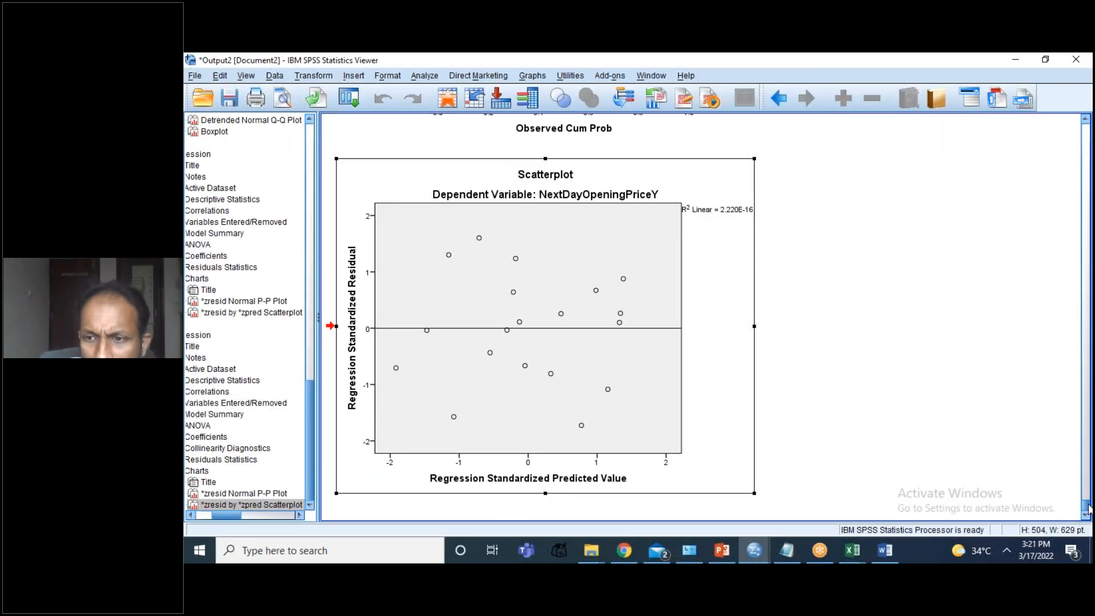
pyautogui.moveTo(1090, 506); pyautogui.dragTo(1089, 500)
pyautogui.click(601, 339)
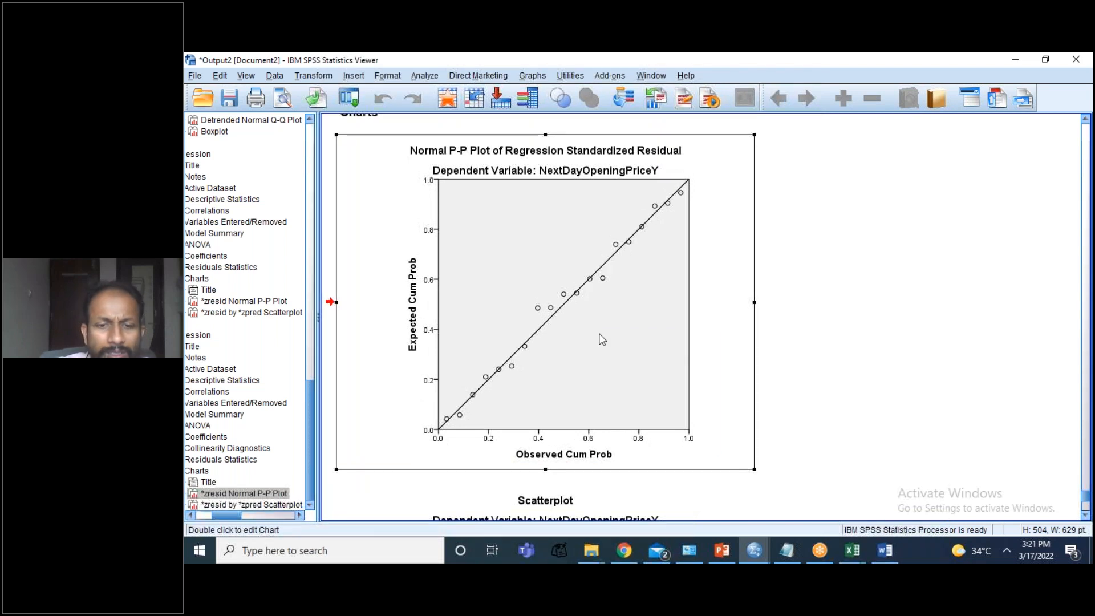
pyautogui.rightClick(602, 339)
pyautogui.click(616, 360)
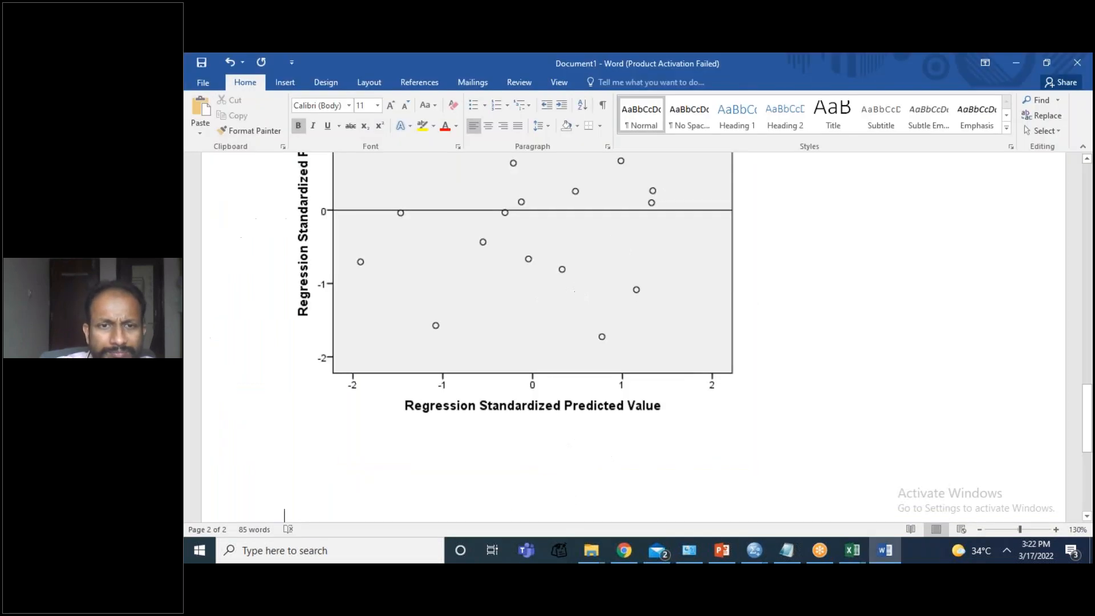
# - In Word, add the bold heading "Normality of Residuals" below the scatterplot and paste the P-P plot under it
pyautogui.press('BackSpace')
pyautogui.write('Normality o')
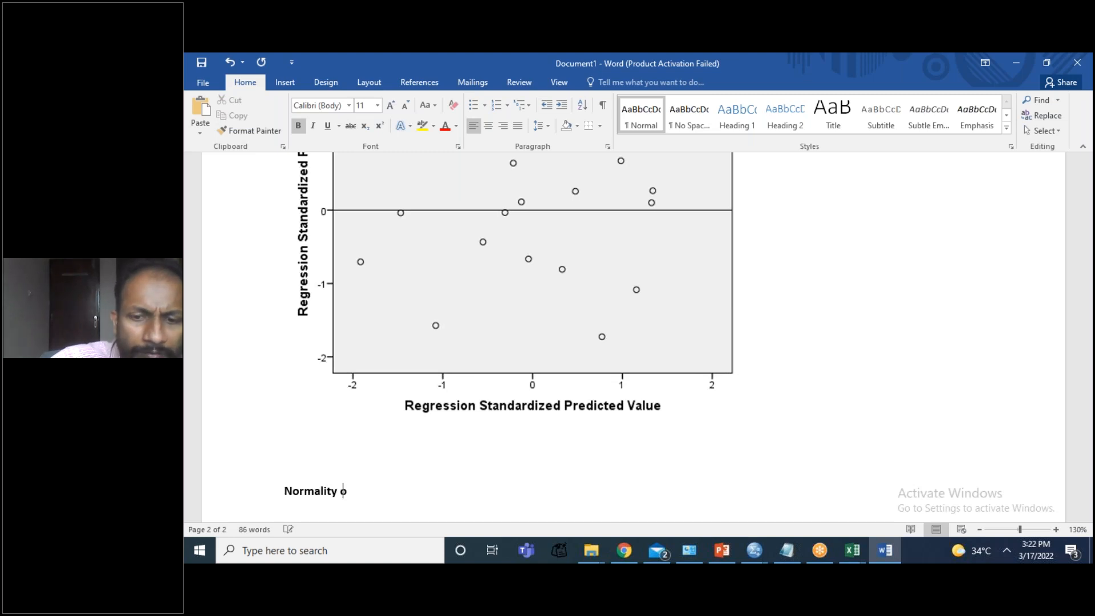
pyautogui.write('f Residuals')
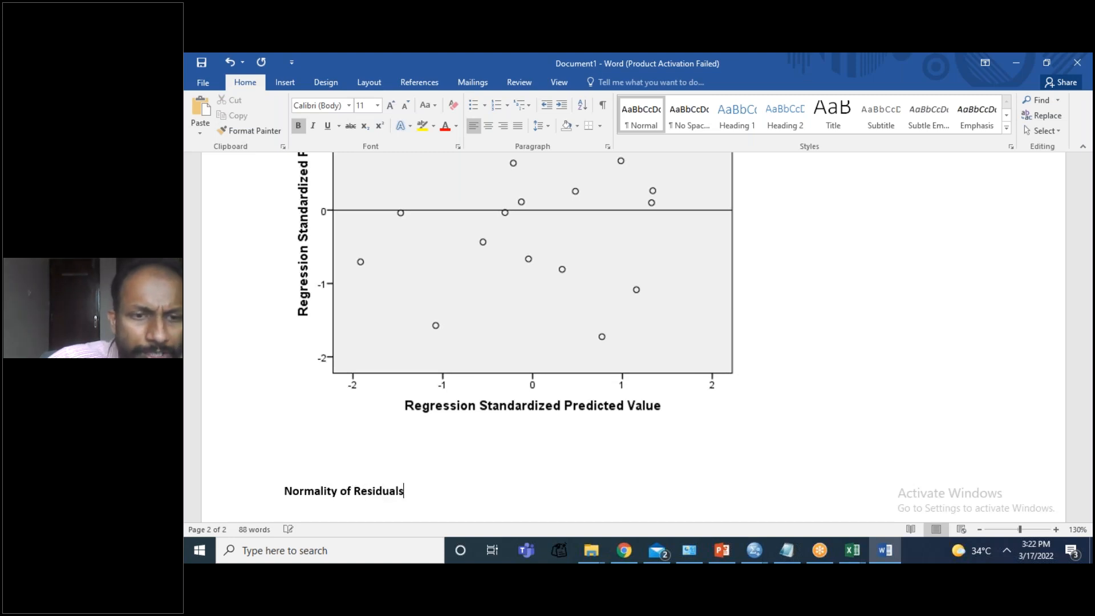
pyautogui.press('Return')
pyautogui.hotkey('ctrl', 'v')
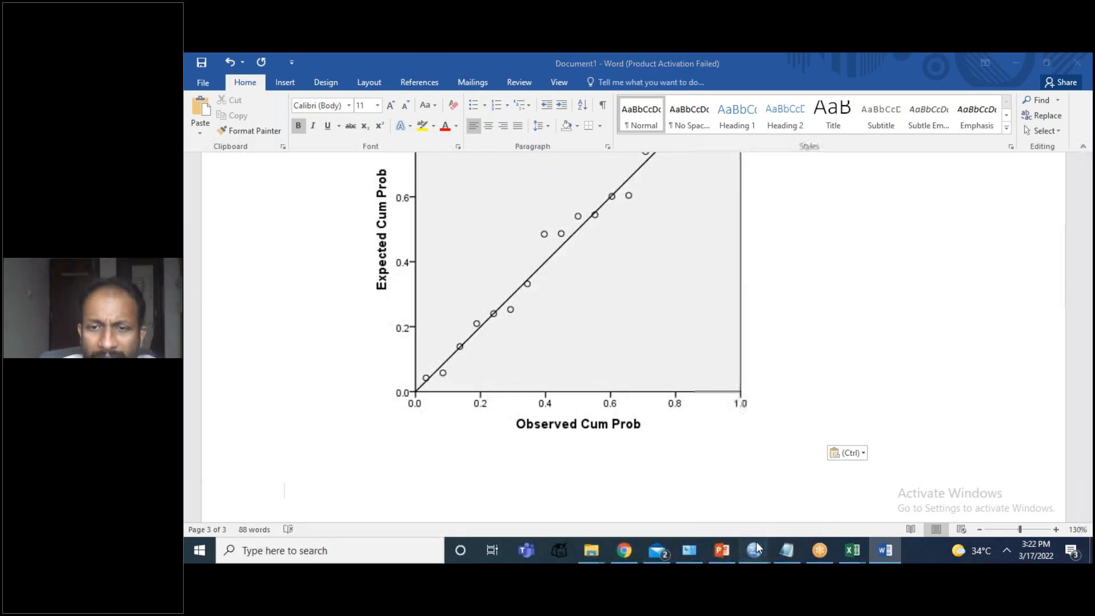
# - Switch to the SPSS output and select the scatterplot of NextDayOpeningPriceY against PreviousDayClosingPriceX1
pyautogui.moveTo(756, 542)
pyautogui.click(734, 493)
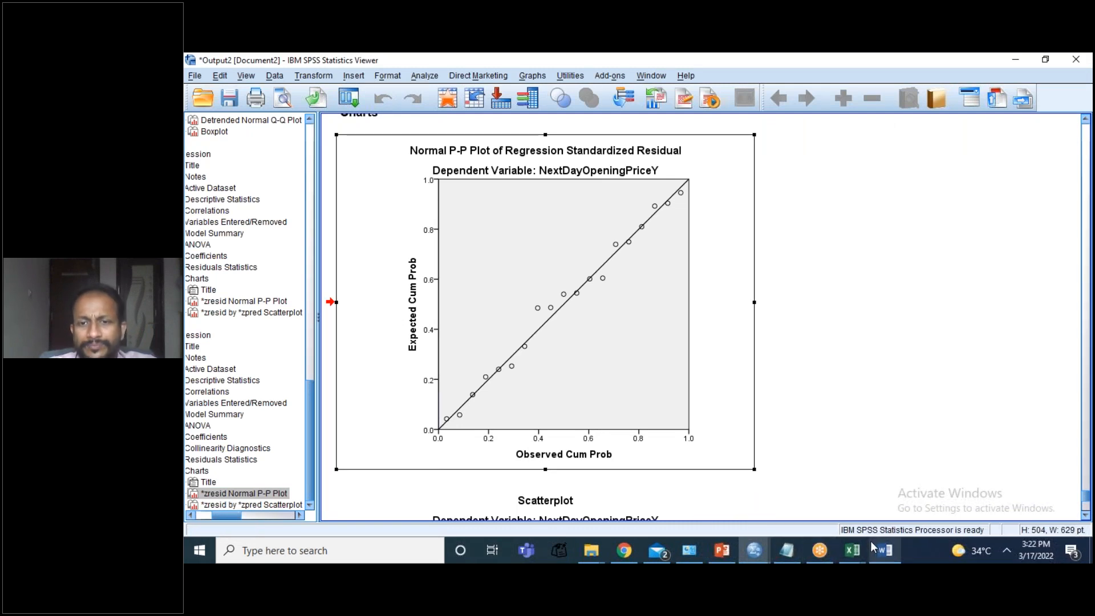
pyautogui.moveTo(764, 539)
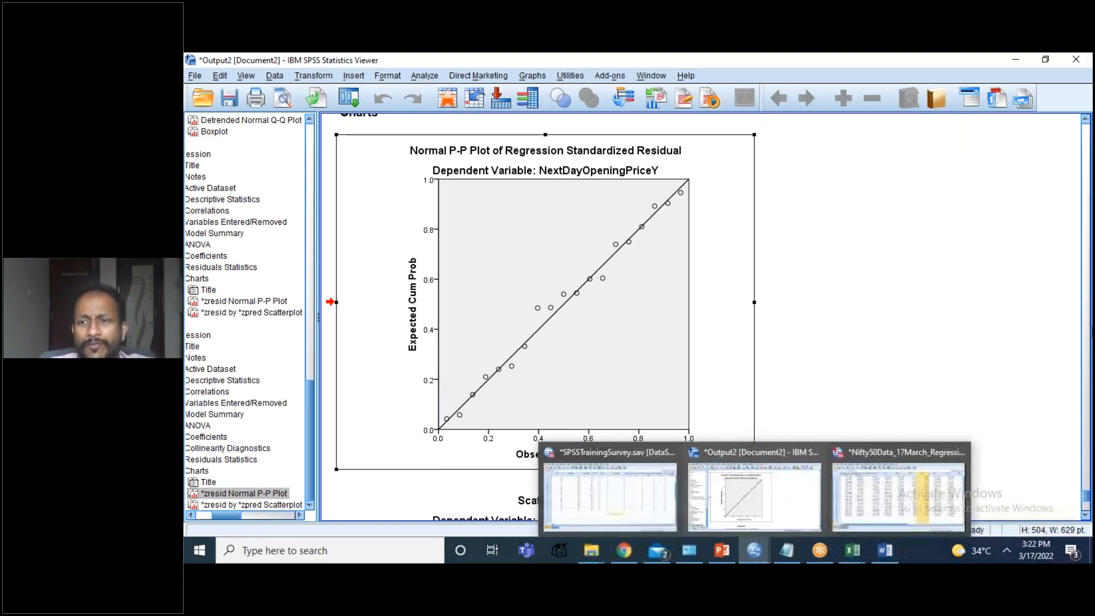
pyautogui.moveTo(1085, 497); pyautogui.dragTo(1086, 134)
pyautogui.scroll(-5, 709, 237)
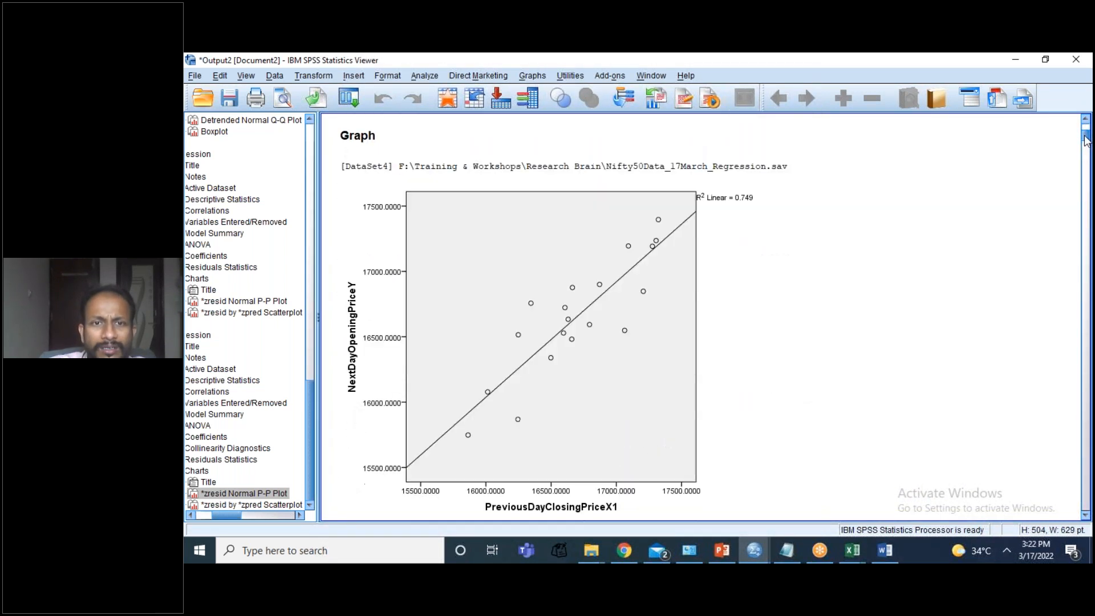
pyautogui.click(707, 240)
pyautogui.doubleClick(707, 243)
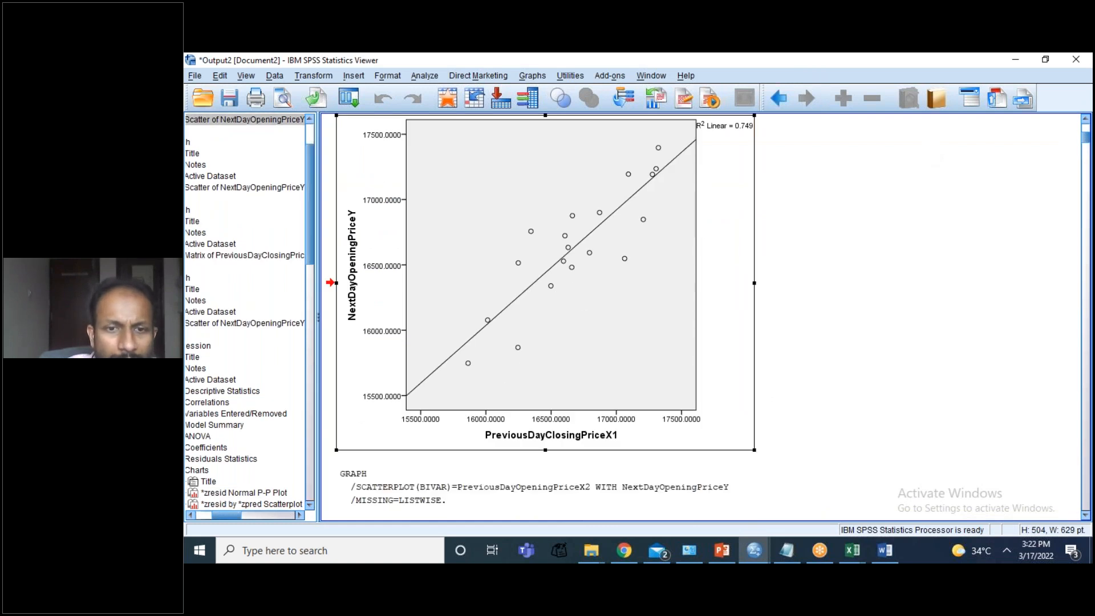
# - Switch to Word and add the bold heading "Linearity of the Model" below the P-P plot
pyautogui.hotkey('alt', 'Tab')
pyautogui.write('Line')
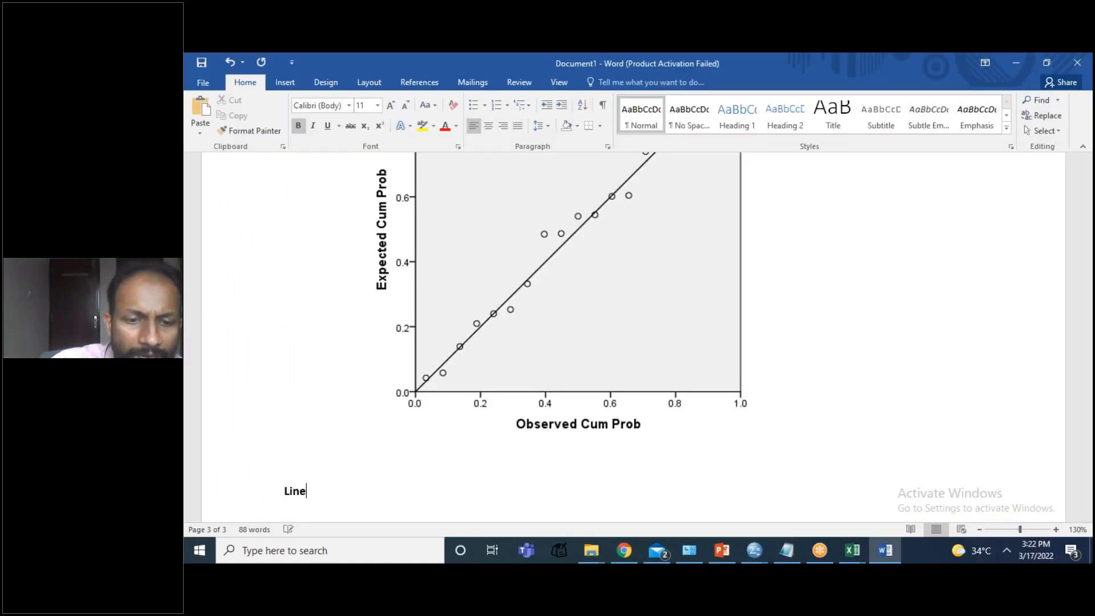
pyautogui.write('arity of the Model')
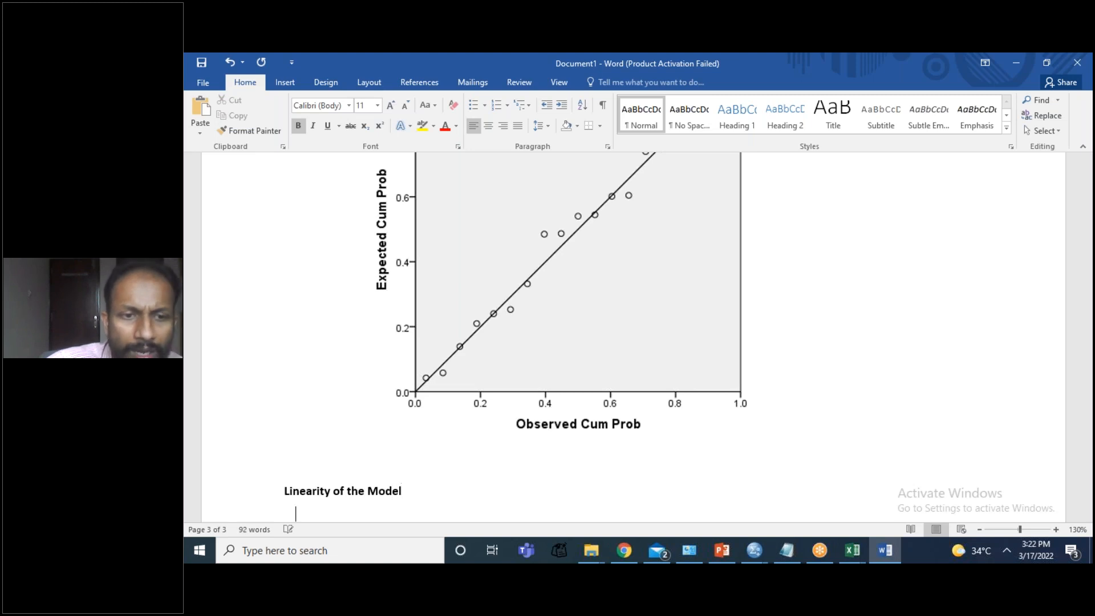
# - Paste the scatterplot of NextDayOpeningPriceY against PreviousDayClosingPriceX1 under the "Linearity of the Model" heading
pyautogui.press('Return')
pyautogui.press('Return')
pyautogui.hotkey('ctrl', 'v')
# - Copy the scatterplot of NextDayOpeningPriceY against PreviousDayOpeningPriceX2 from the SPSS output and paste it below the previous one in Word
pyautogui.hotkey('alt', 'Tab')
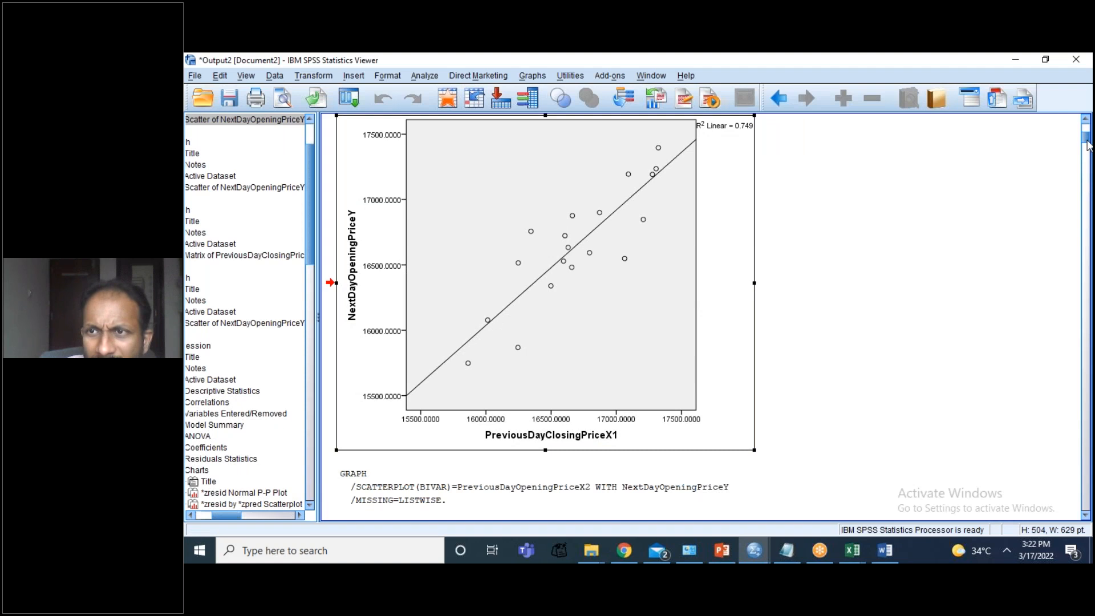
pyautogui.click(1087, 516)
pyautogui.click(1087, 517)
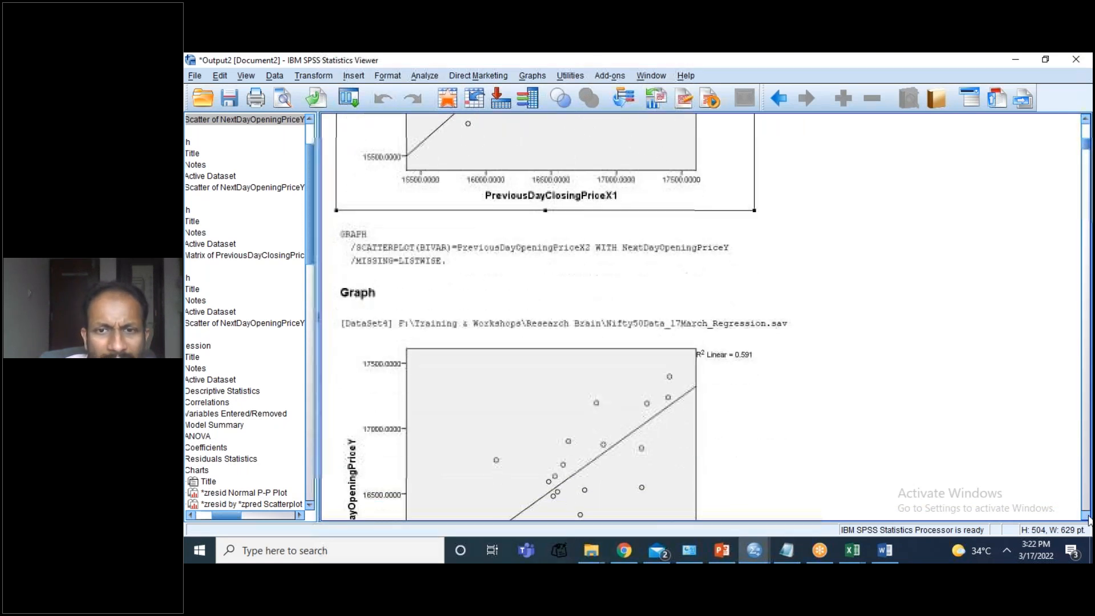
pyautogui.click(245, 188)
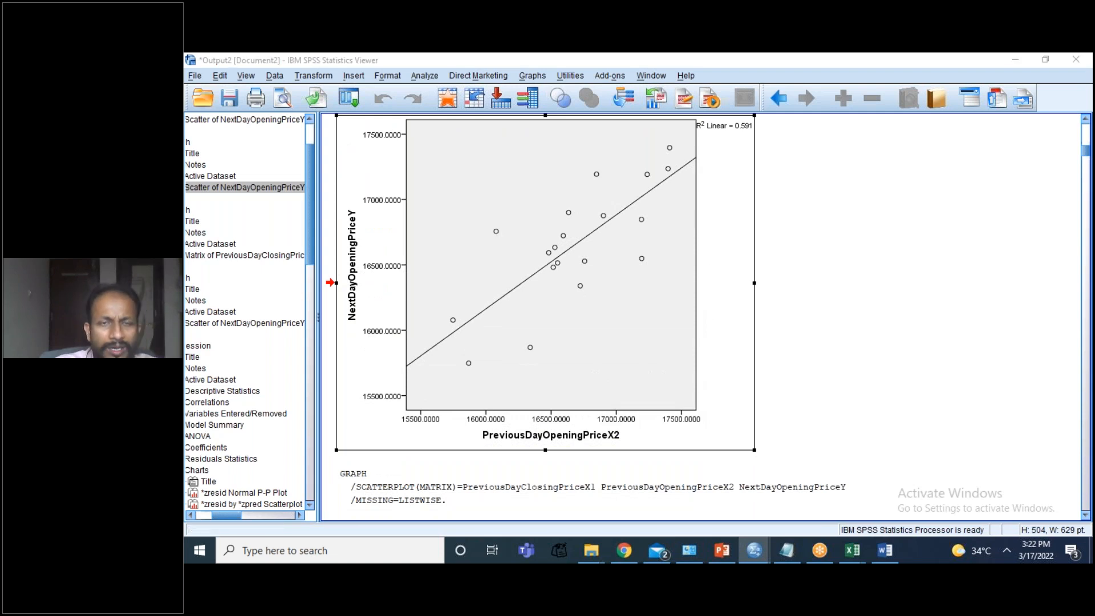
pyautogui.hotkey('alt', 'Tab')
# - Start saving the Word document to this PC under the file name "SPSS Output for Multiple linear regression Assumption"
pyautogui.click(200, 57)
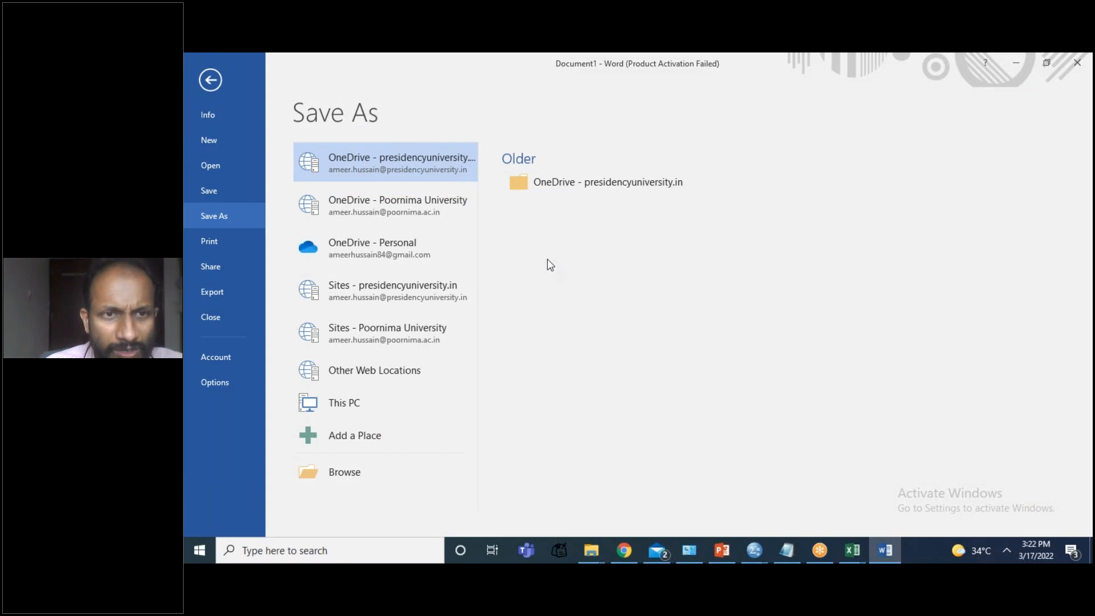
pyautogui.click(344, 403)
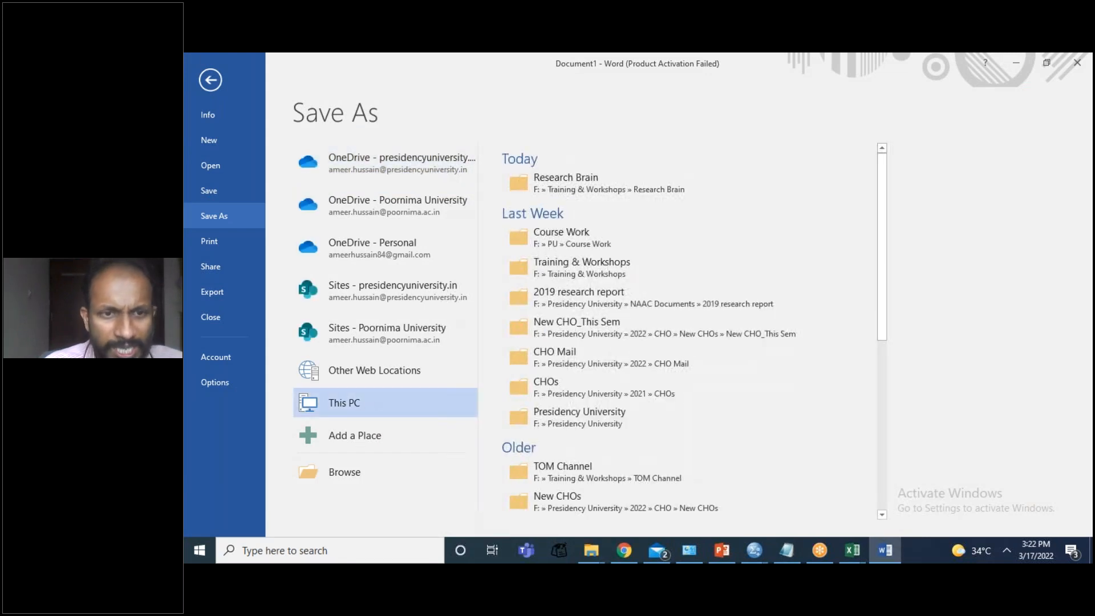
pyautogui.click(344, 471)
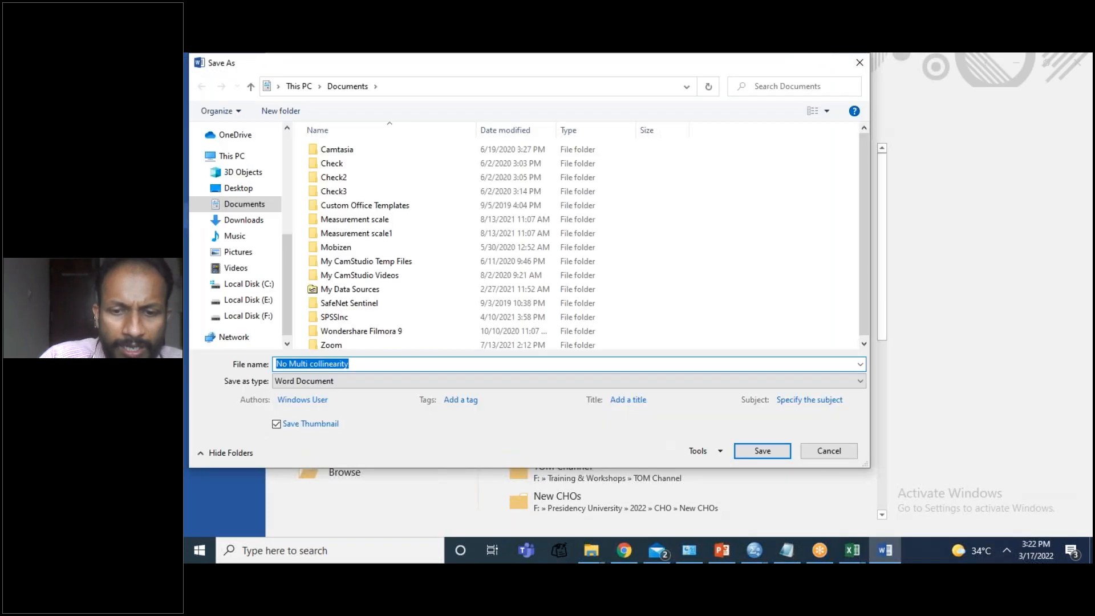
pyautogui.write('SPSS Output f')
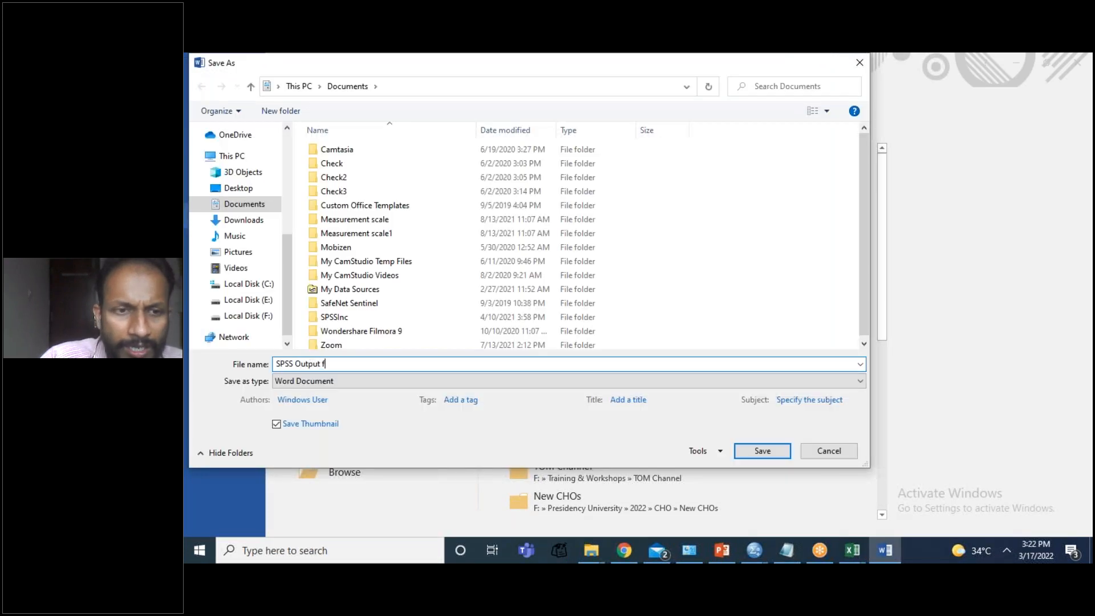
pyautogui.write('or Multiple linear regression Assumpyions')
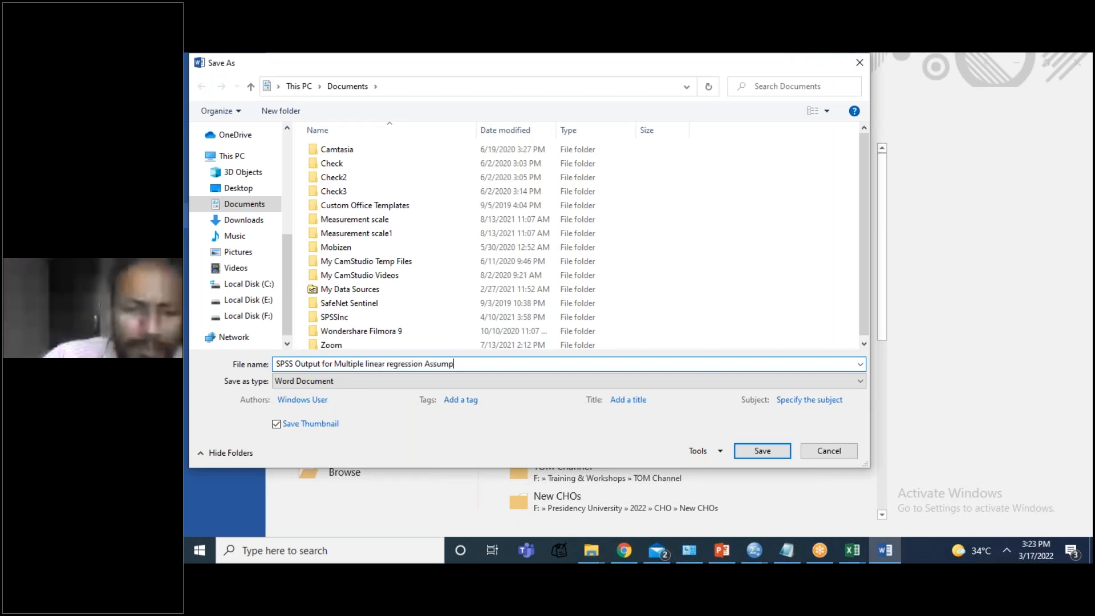
pyautogui.press('BackSpace')
pyautogui.press('BackSpace')
pyautogui.press('BackSpace')
pyautogui.press('BackSpace')
pyautogui.press('BackSpace')
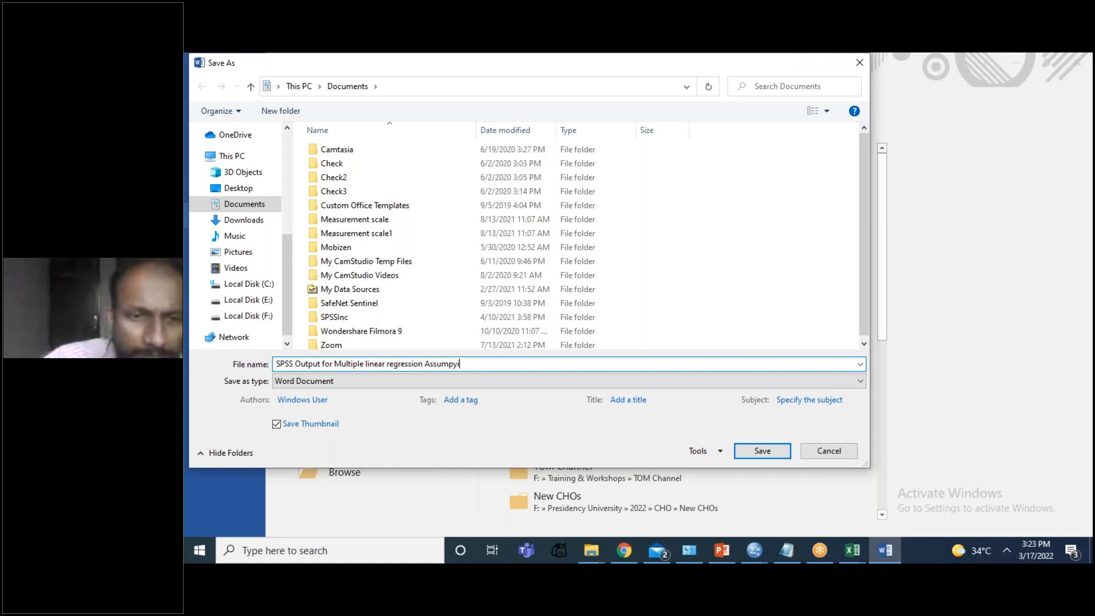
pyautogui.write('tion')
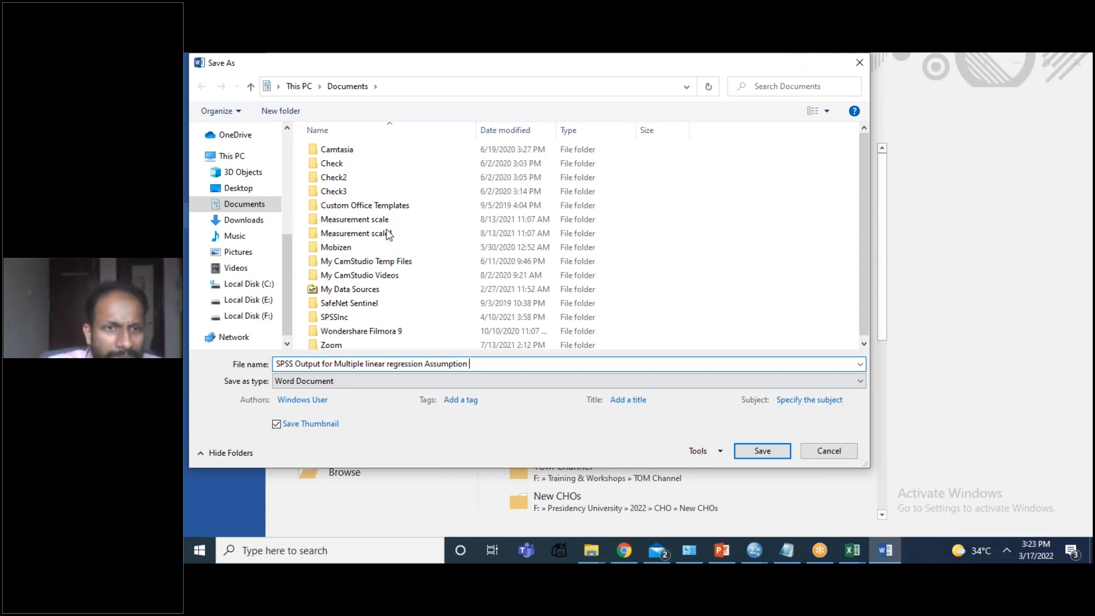
# - Save the document in the Research Brain folder inside Training & Workshops on Local Disk (F:)
pyautogui.click(246, 316)
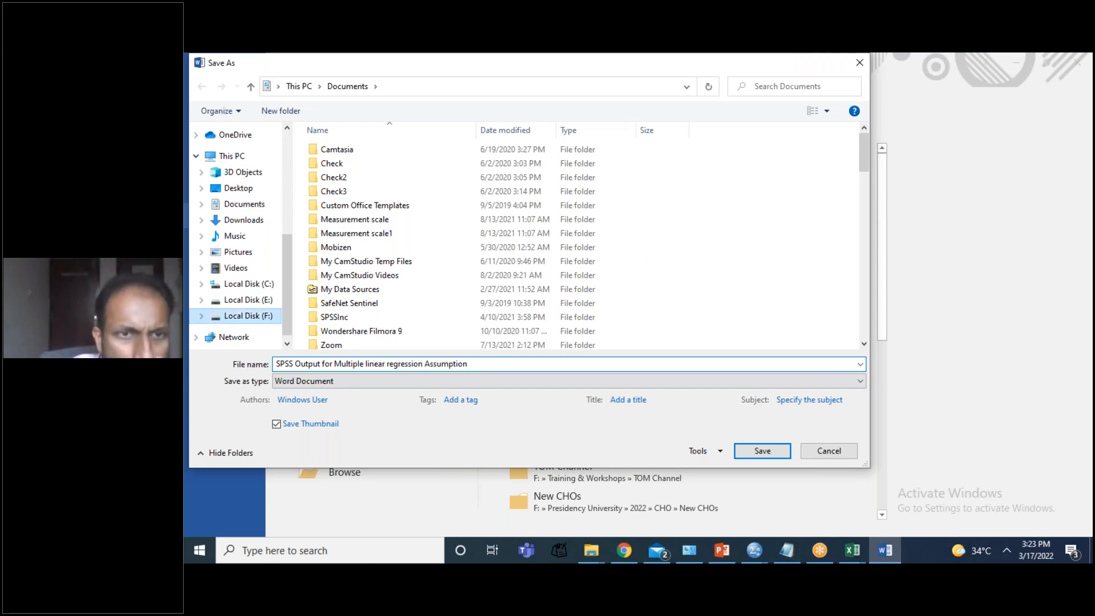
pyautogui.click(342, 249)
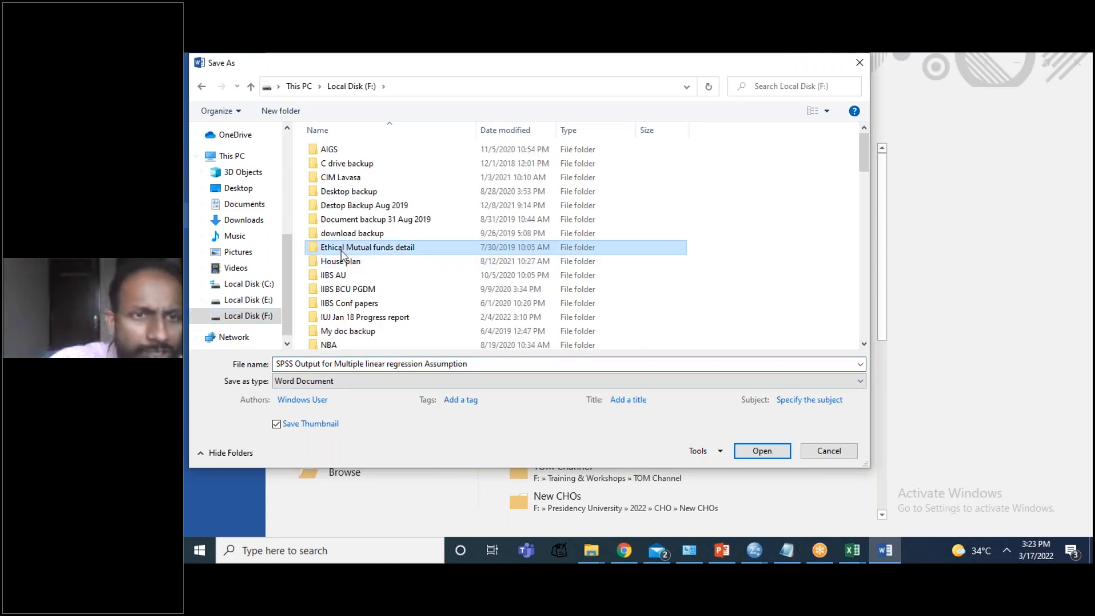
pyautogui.scroll(-12, 342, 253)
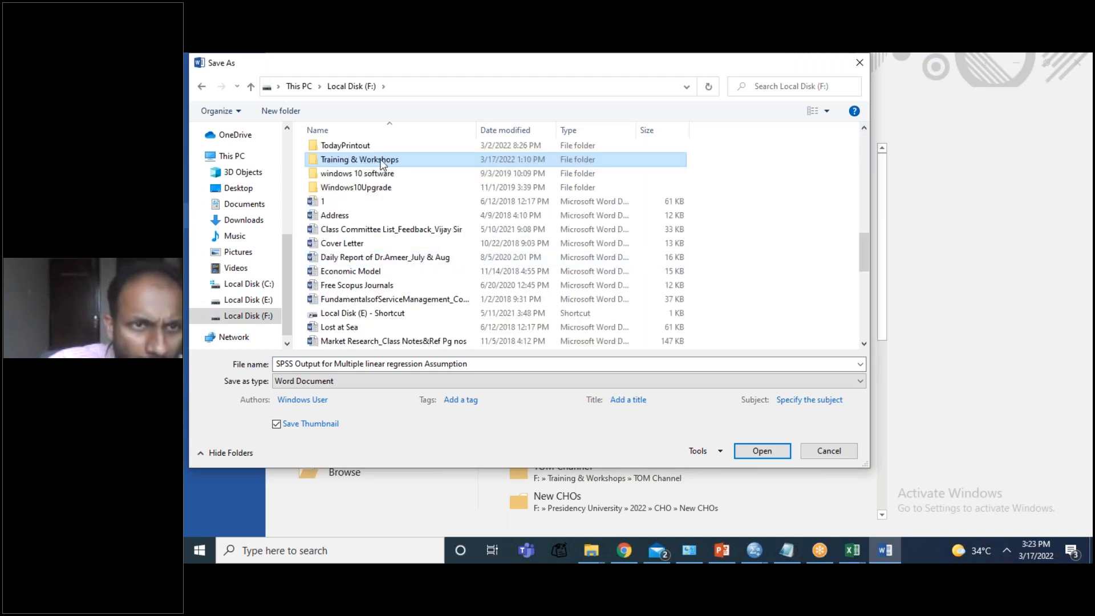
pyautogui.doubleClick(315, 161)
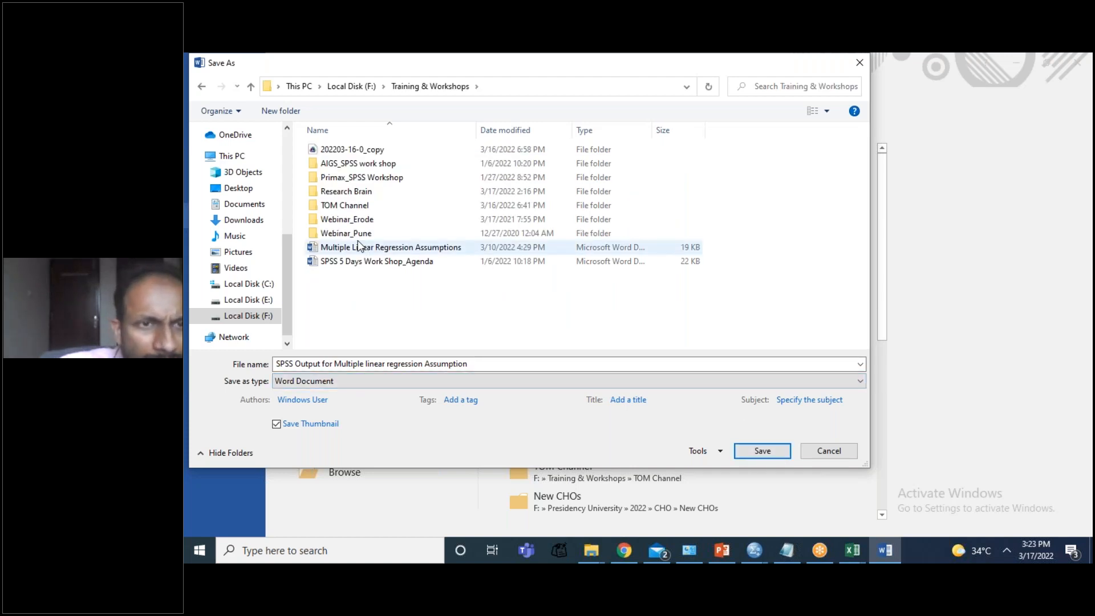
pyautogui.doubleClick(346, 192)
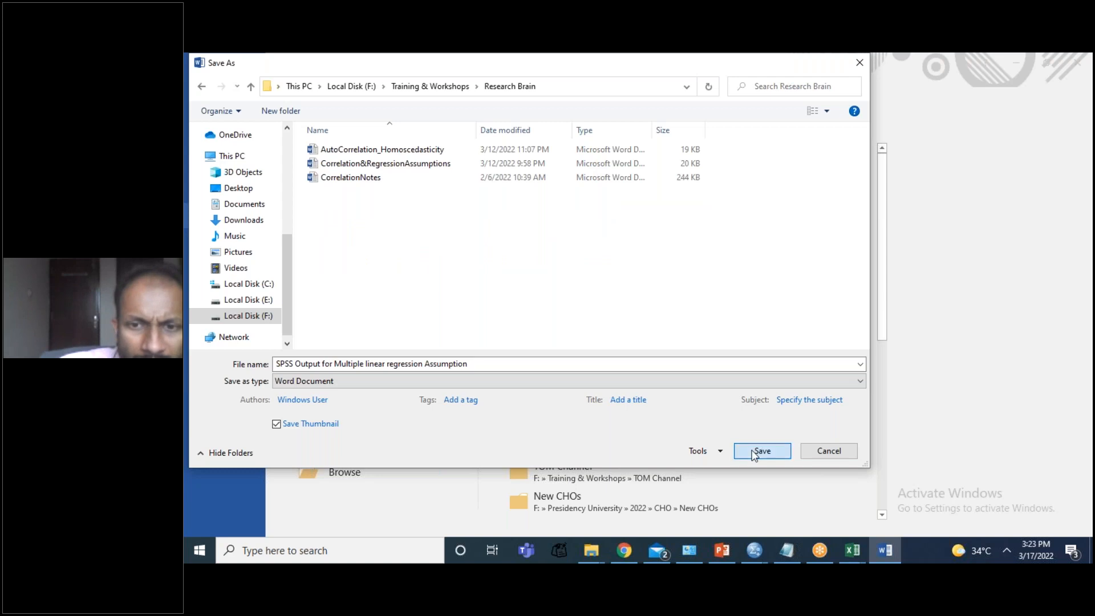
pyautogui.click(754, 455)
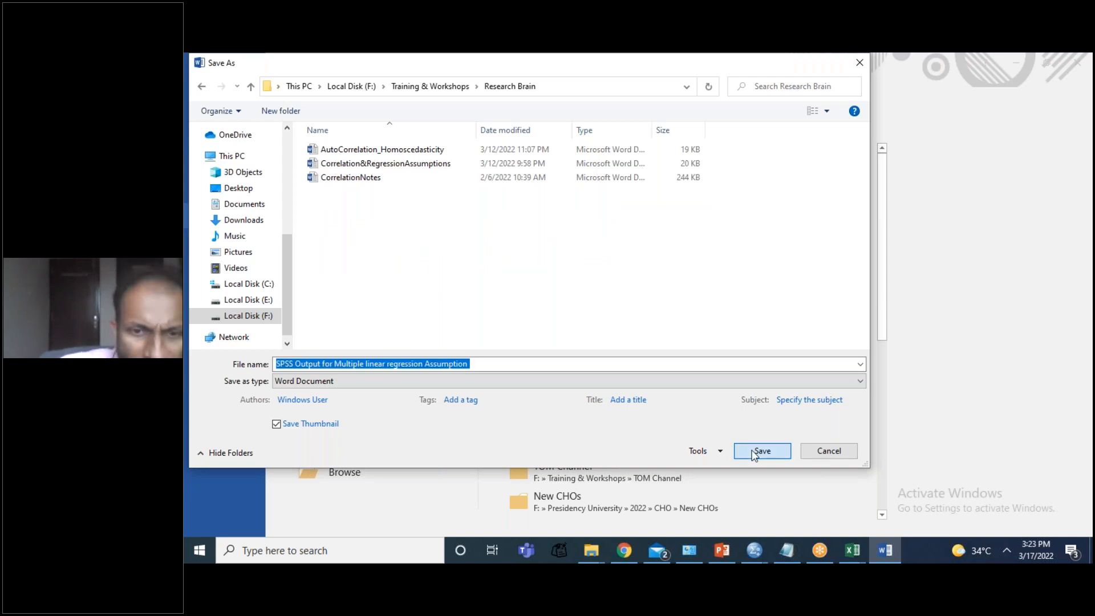
pyautogui.click(754, 455)
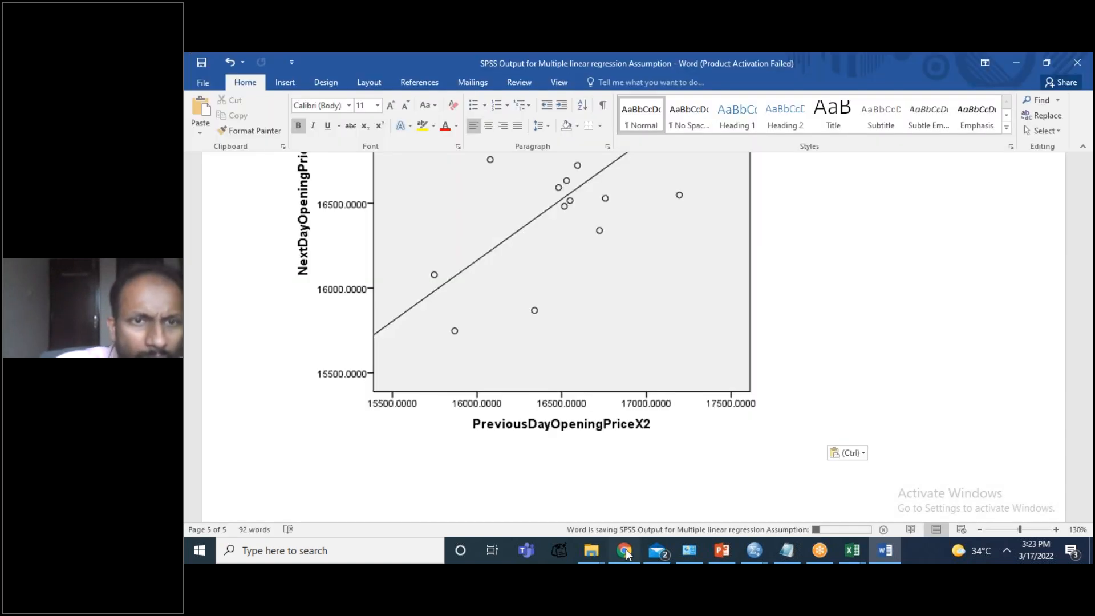
# - Switch to Gmail in Chrome and compose a new message with the recipient's e-mail address and the subject "Assumptions output"
pyautogui.click(625, 550)
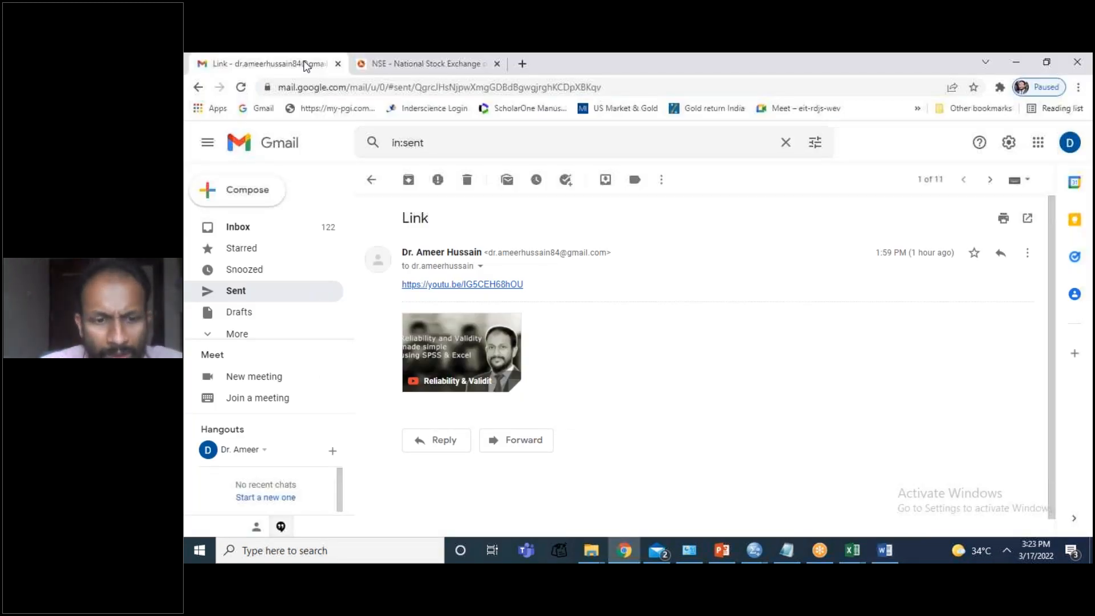
pyautogui.click(251, 194)
pyautogui.write('d')
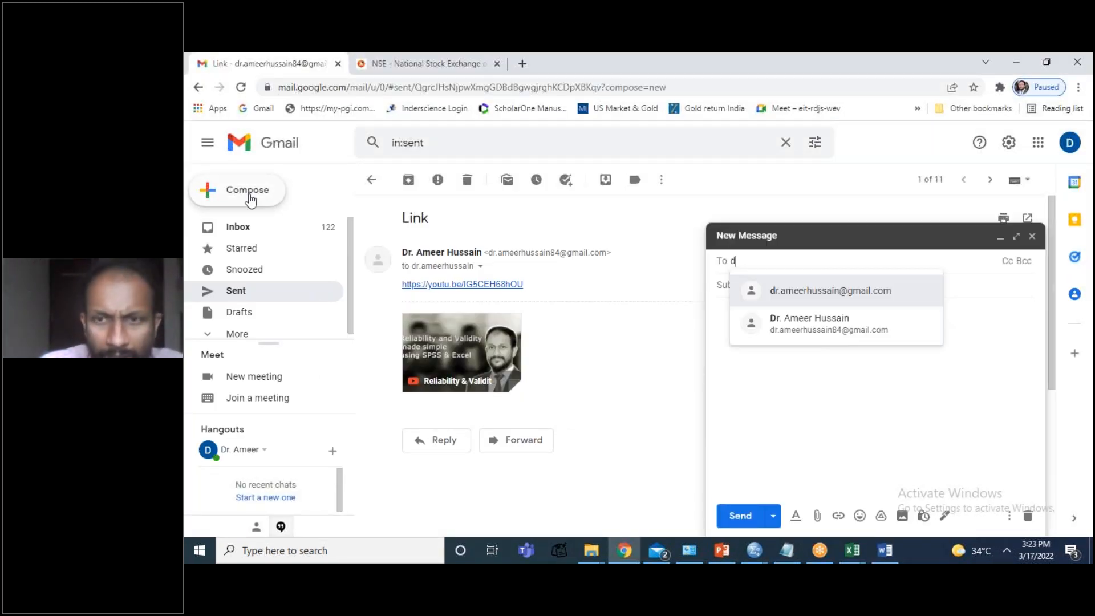
pyautogui.click(797, 295)
pyautogui.click(759, 282)
pyautogui.write('Ass')
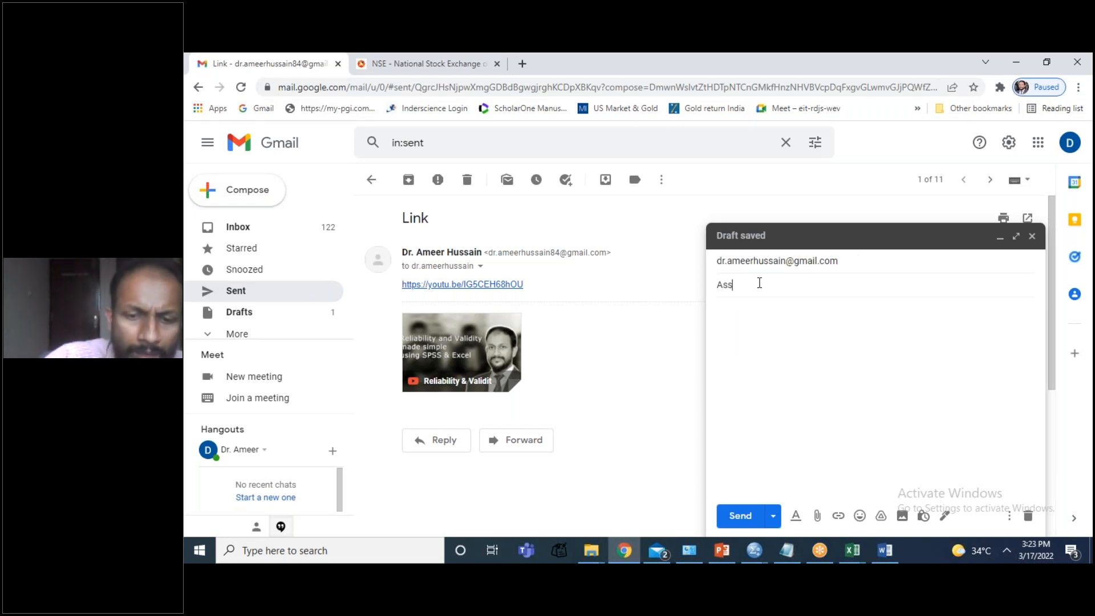
pyautogui.write('umptions output')
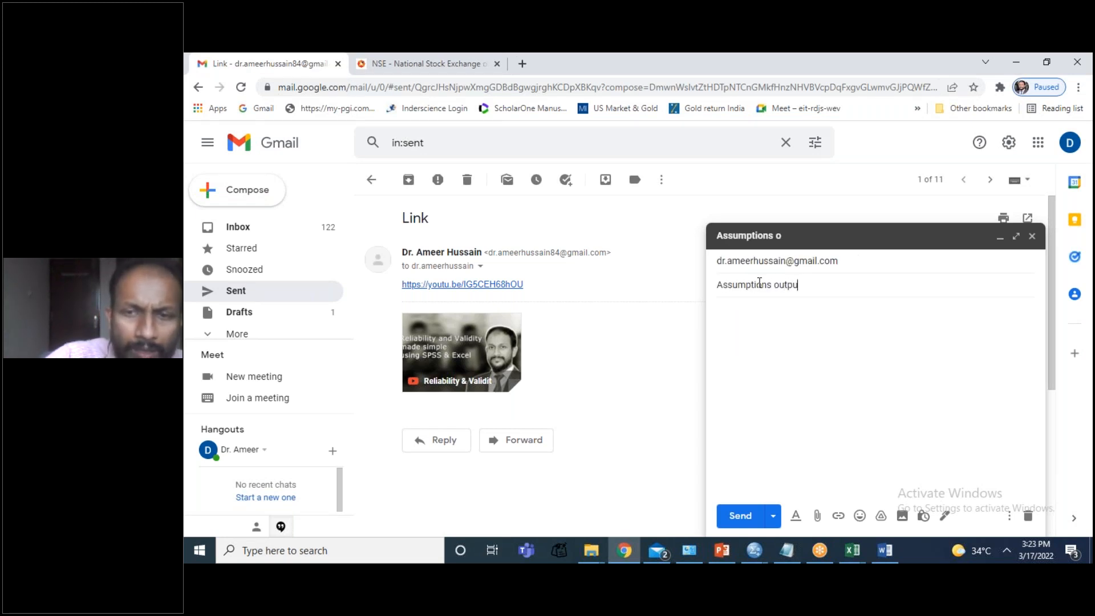
# - Attach the saved "SPSS Output for Multiple linear regression Assumption" Word document to the message and send it
pyautogui.click(817, 511)
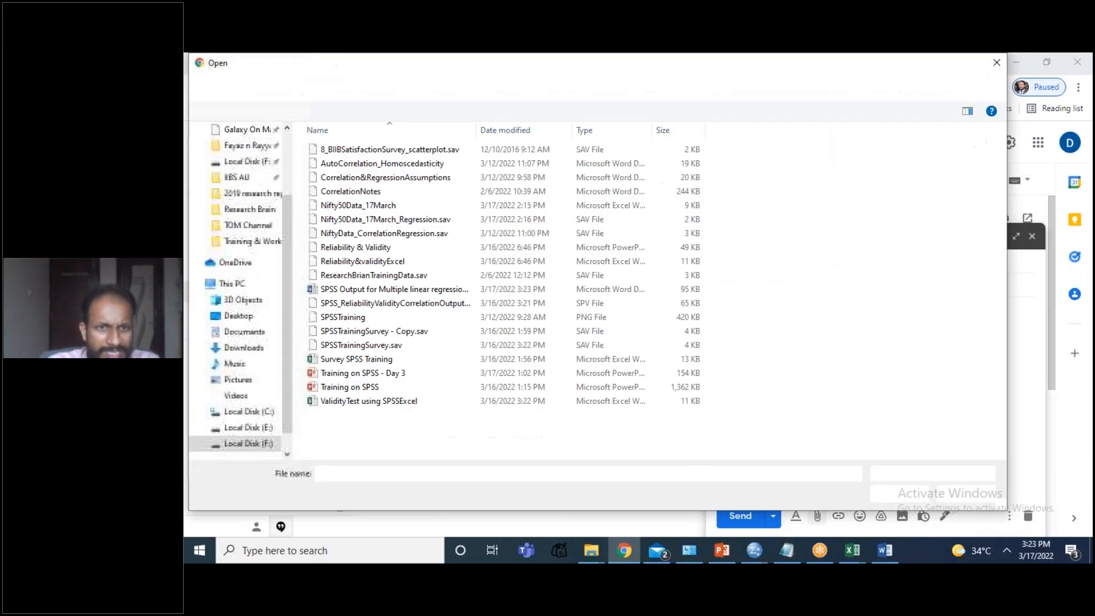
pyautogui.doubleClick(422, 292)
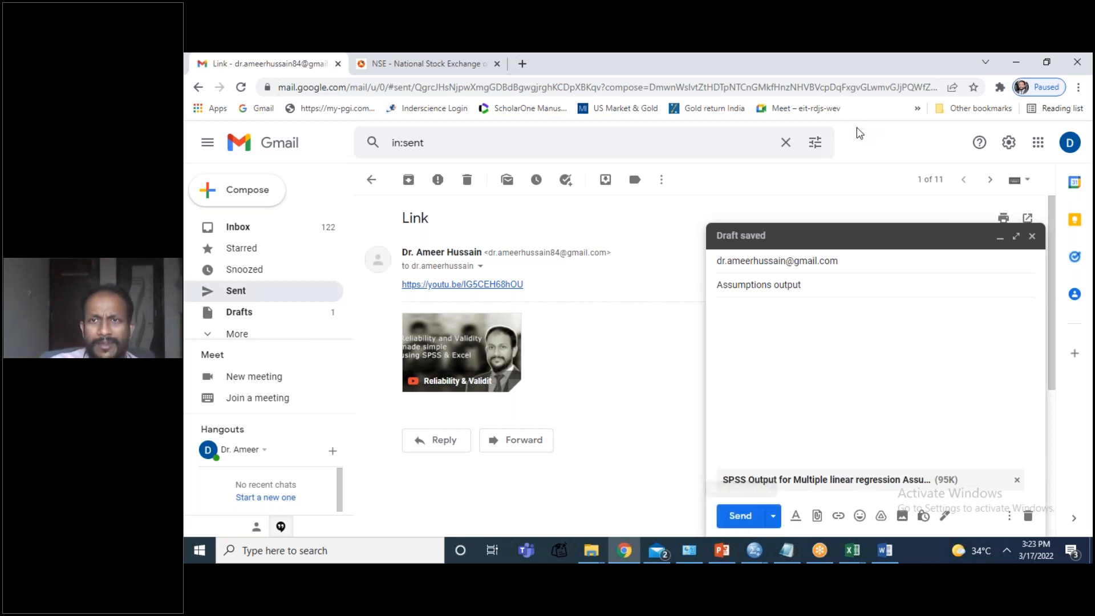
pyautogui.click(736, 516)
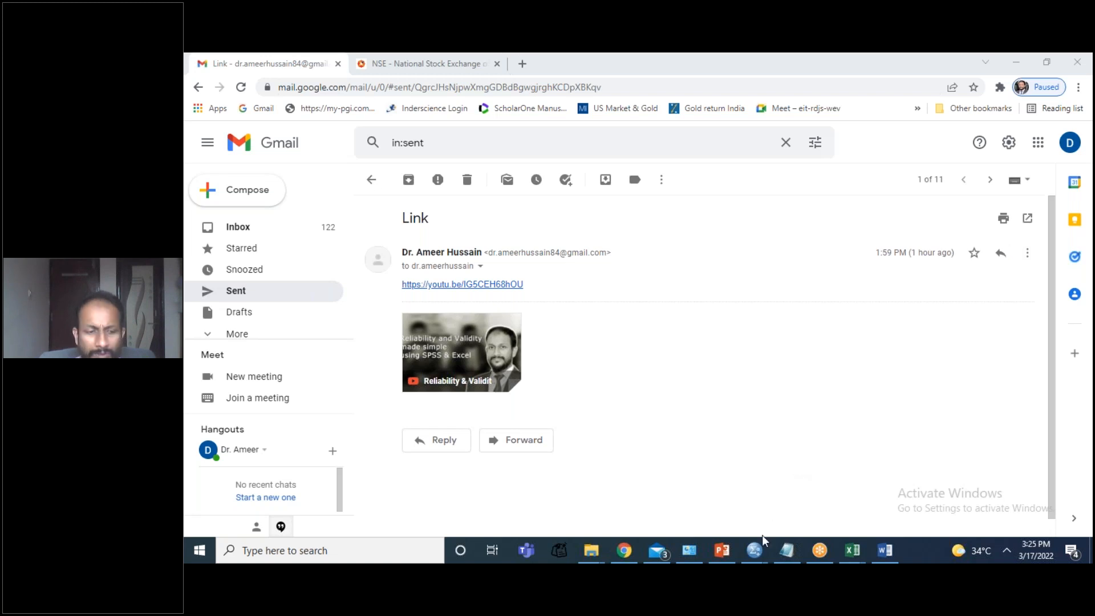
# - Switch to the SPSS Data Editor window of the Nifty50Data_17March_Regression.sav dataset
pyautogui.moveTo(753, 556)
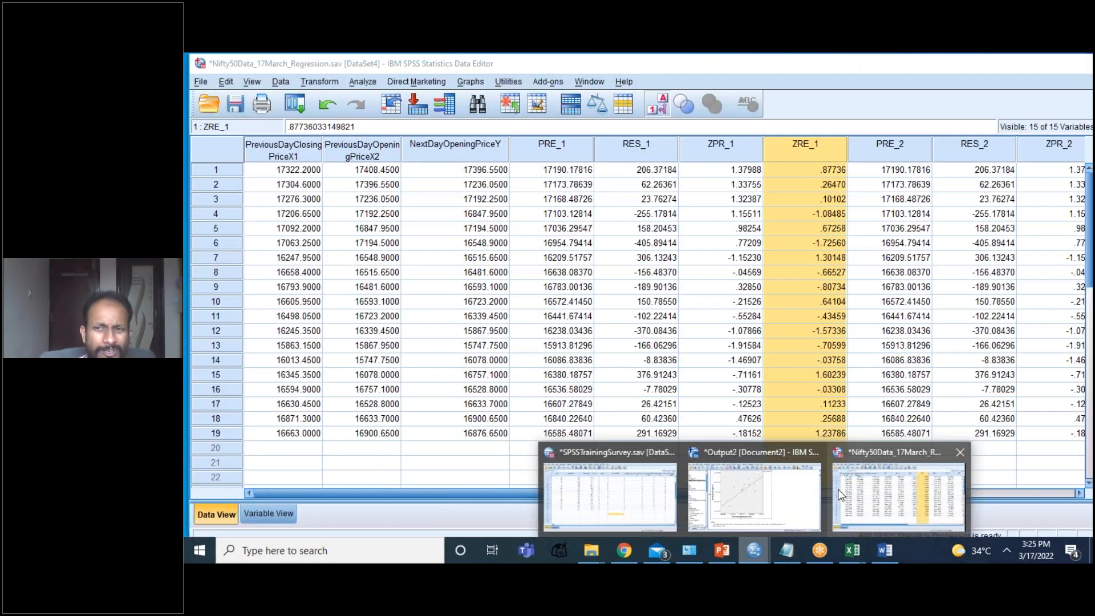
pyautogui.click(839, 489)
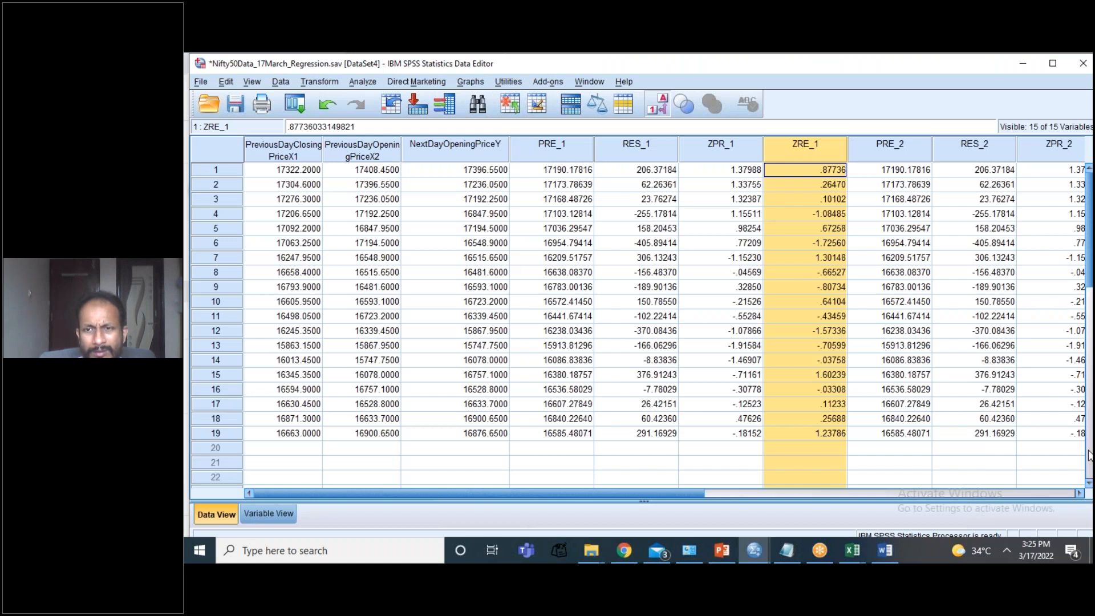